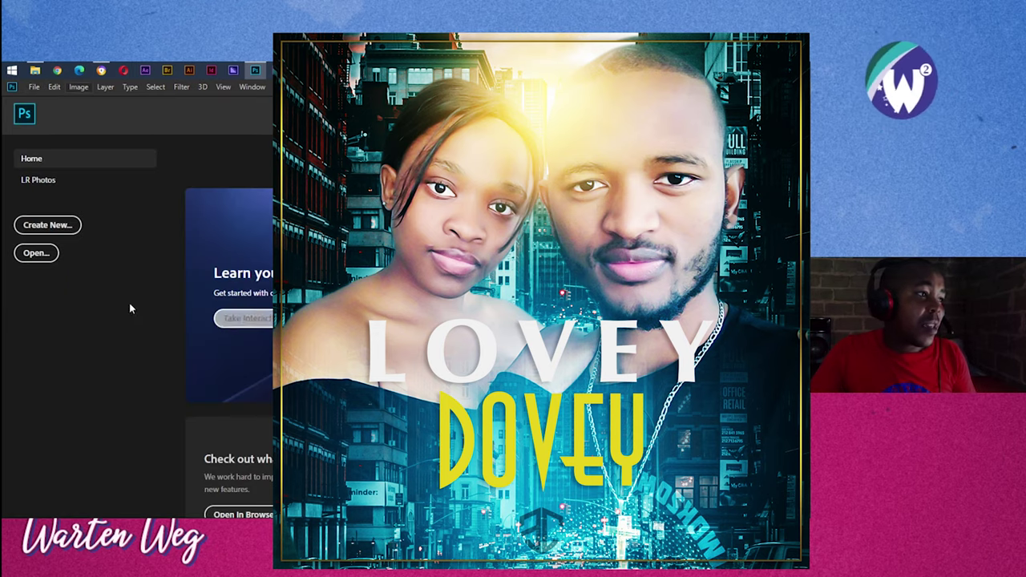
# Step: Create a new square 1080 × 1080 px document at 300 ppi with default name and white background
pyautogui.click(73, 237)
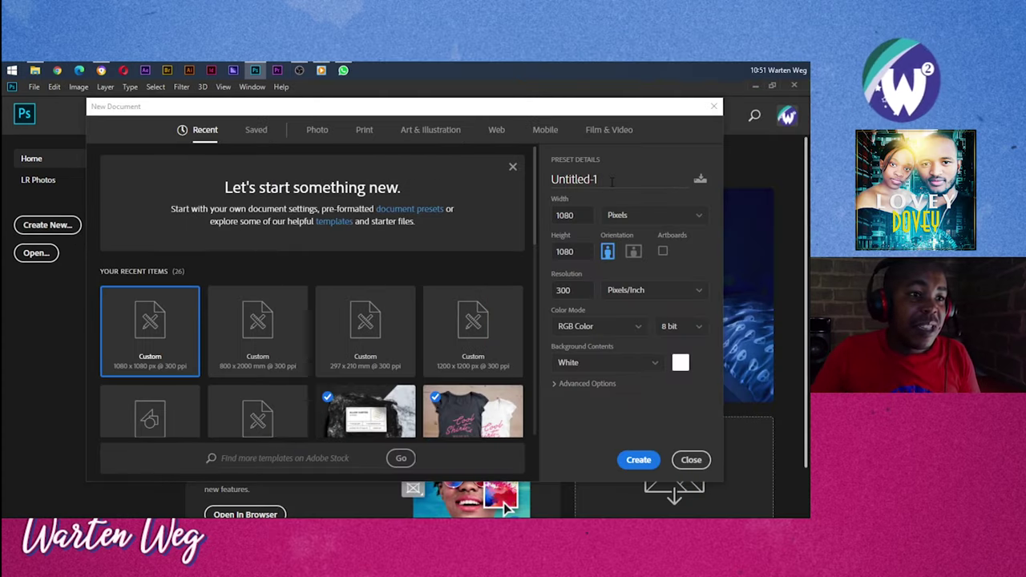
pyautogui.moveTo(611, 181); pyautogui.dragTo(560, 181)
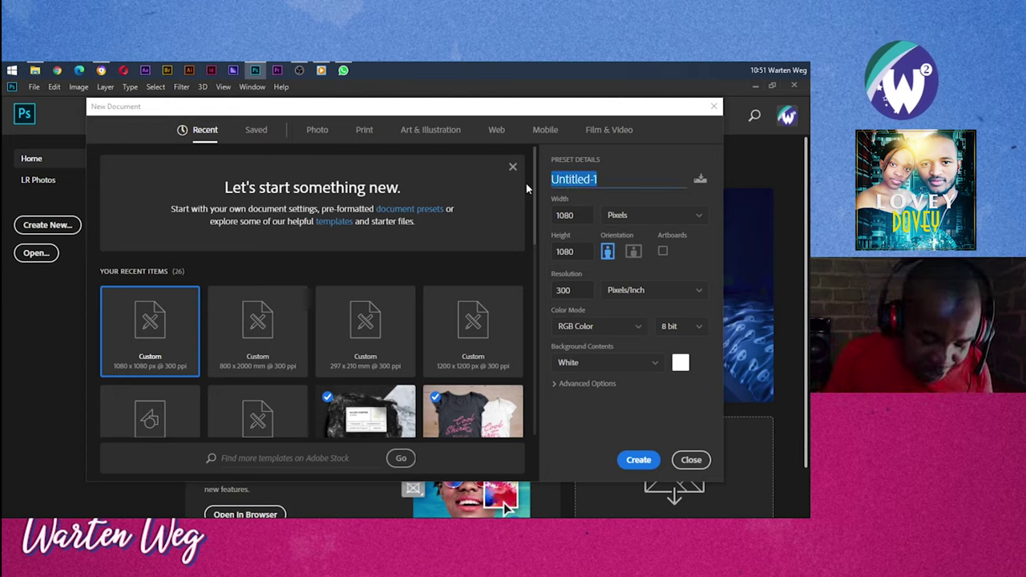
pyautogui.write('LOvey ')
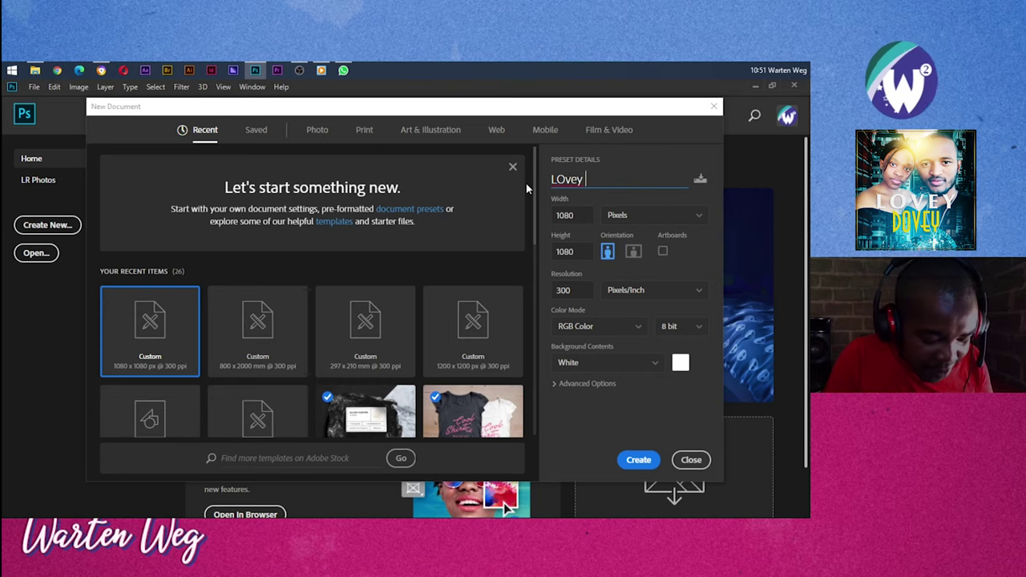
pyautogui.write('Dove')
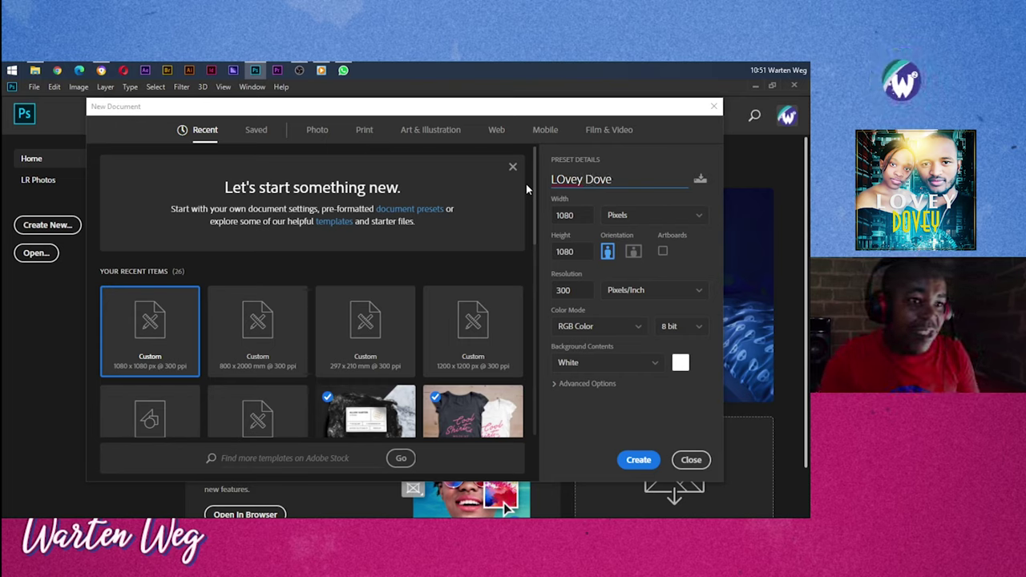
pyautogui.write('y')
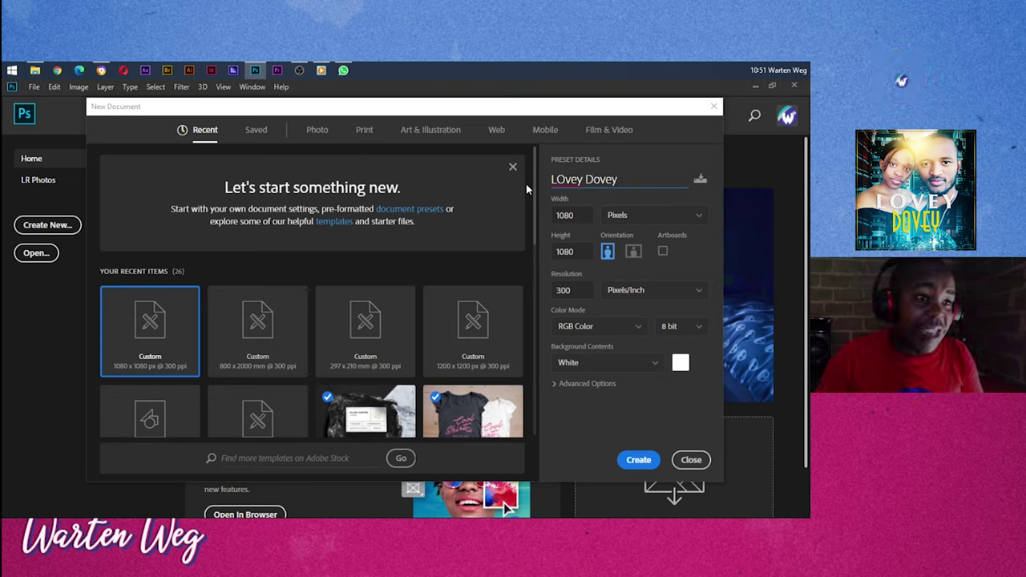
pyautogui.moveTo(553, 179); pyautogui.dragTo(563, 178)
pyautogui.write('o')
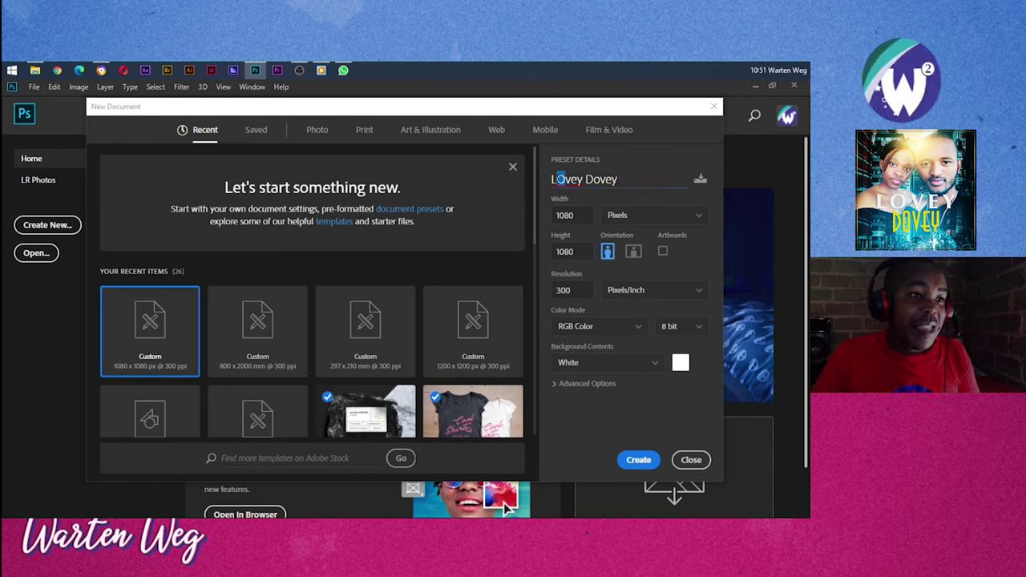
pyautogui.hotkey('ctrl', 'a')
pyautogui.press('BackSpace')
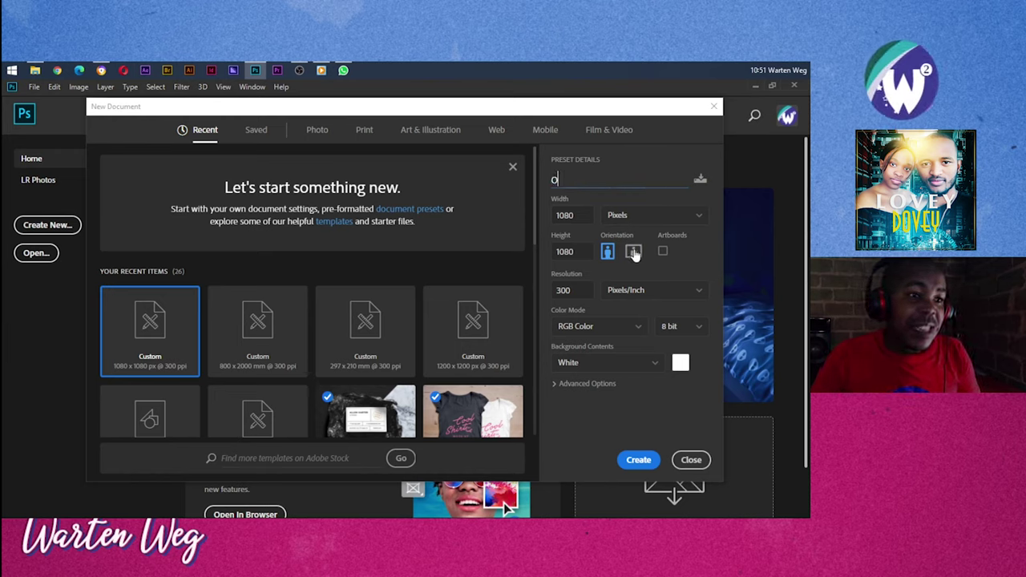
pyautogui.press('Tab')
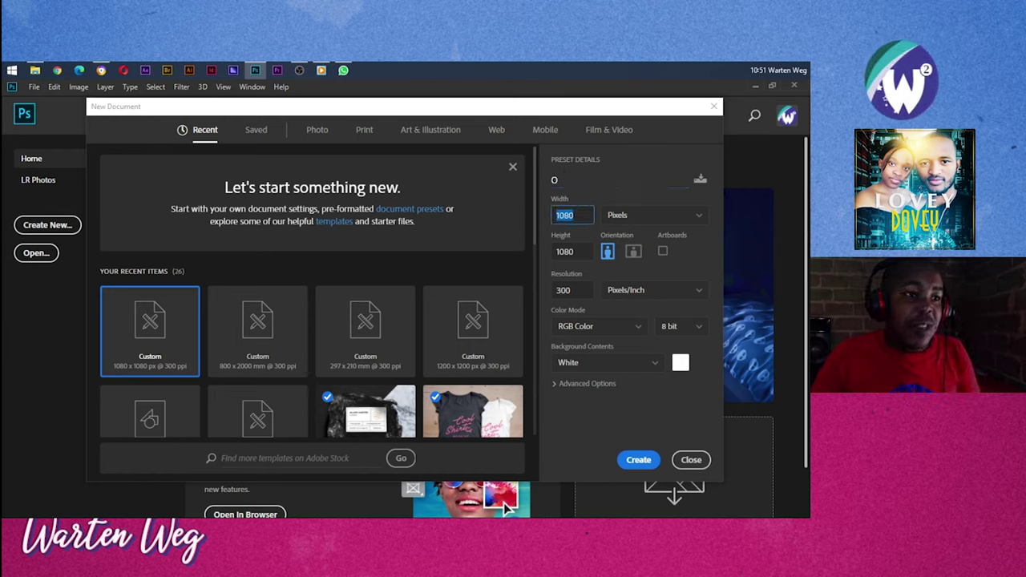
pyautogui.doubleClick(565, 252)
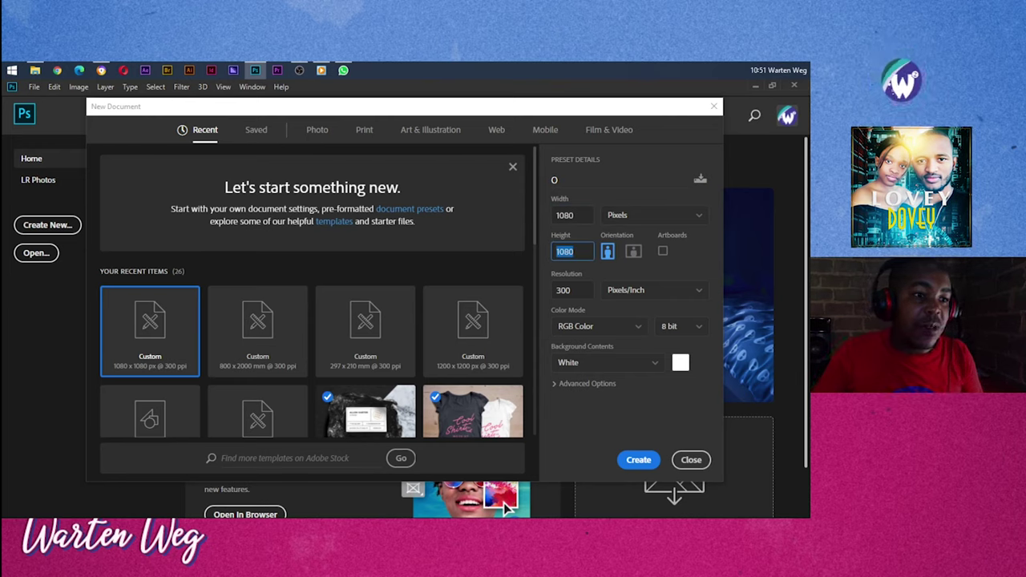
pyautogui.click(633, 462)
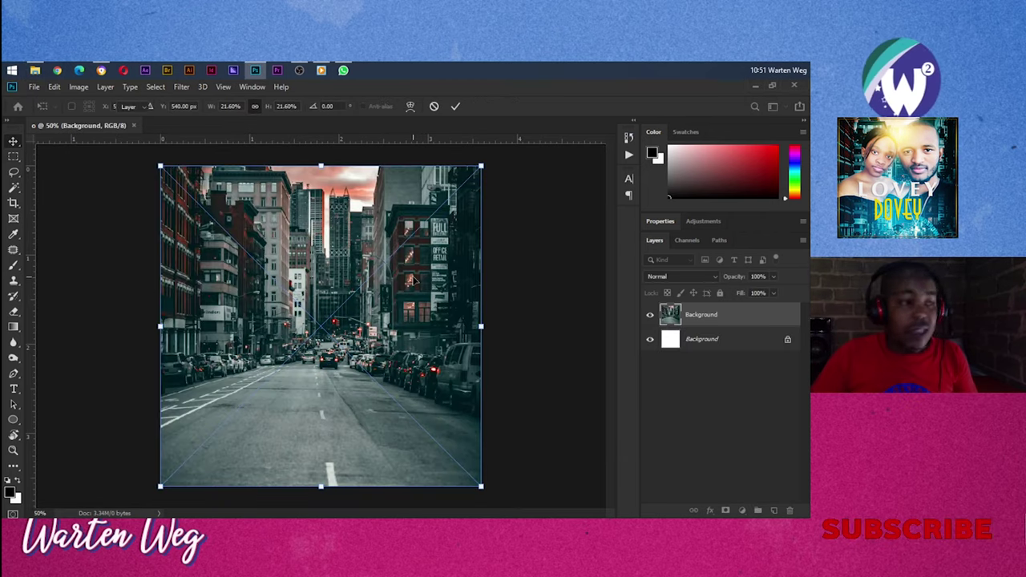
# Step: Commit the placed city street photo as a layer above the white background
pyautogui.press('Return')
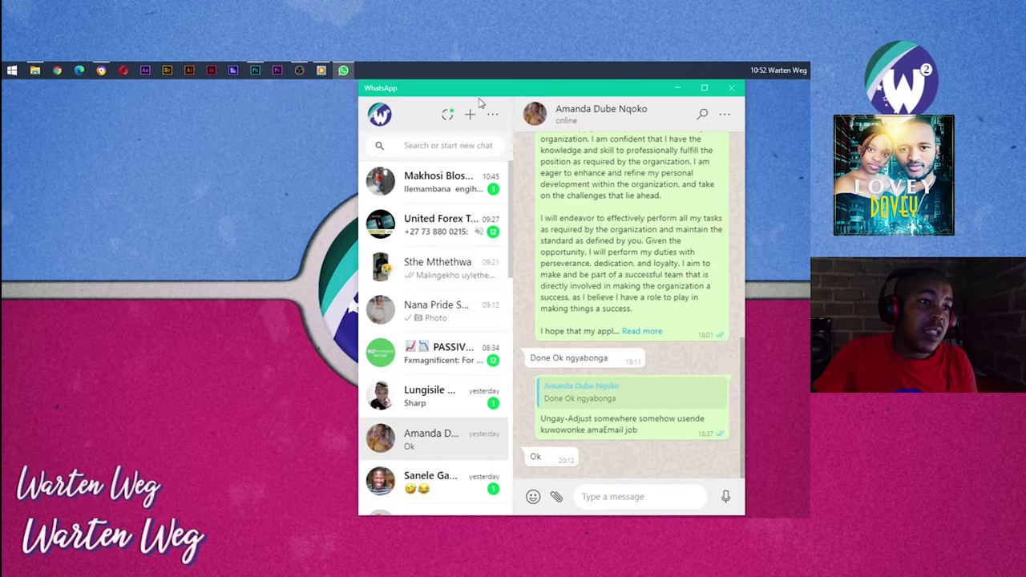
# Step: Scroll down and up through the WhatsApp chat list, then minimize the WhatsApp window
pyautogui.scroll(-3, 438, 271)
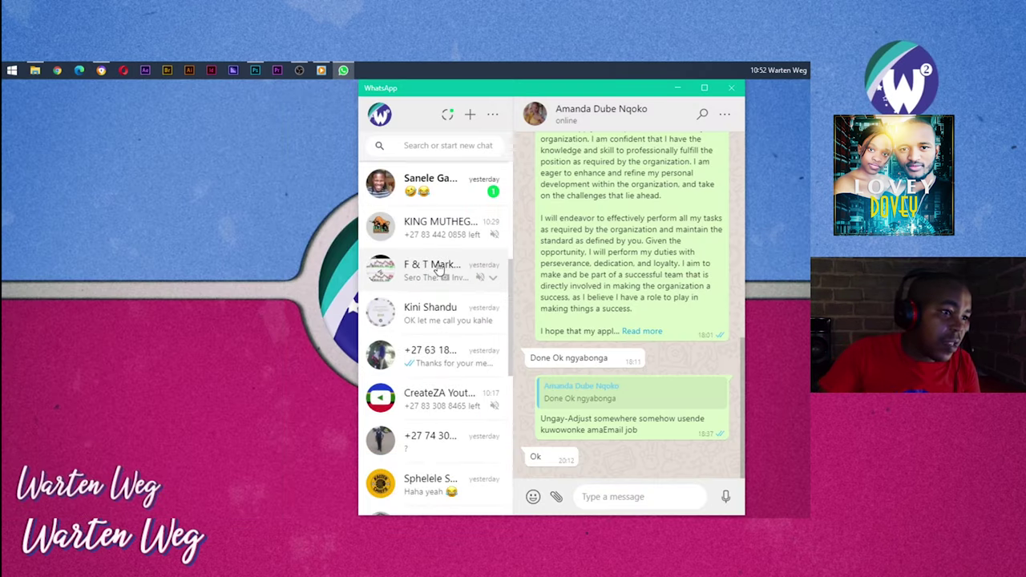
pyautogui.scroll(-1, 439, 271)
pyautogui.scroll(-1, 491, 351)
pyautogui.scroll(-1, 490, 350)
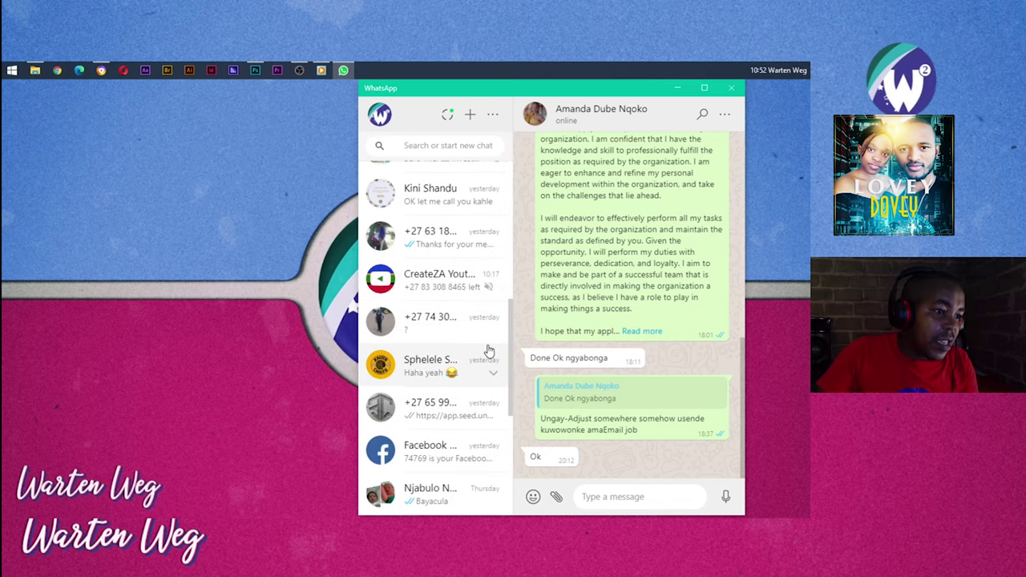
pyautogui.scroll(-2, 489, 350)
pyautogui.scroll(-2, 489, 350)
pyautogui.scroll(-1, 488, 350)
pyautogui.scroll(-1, 489, 350)
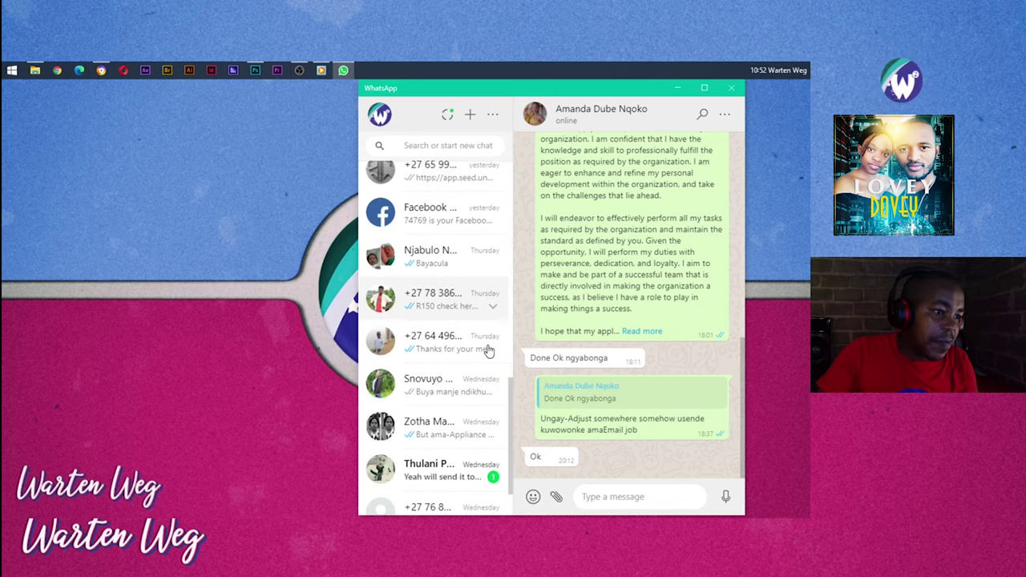
pyautogui.scroll(-2, 489, 350)
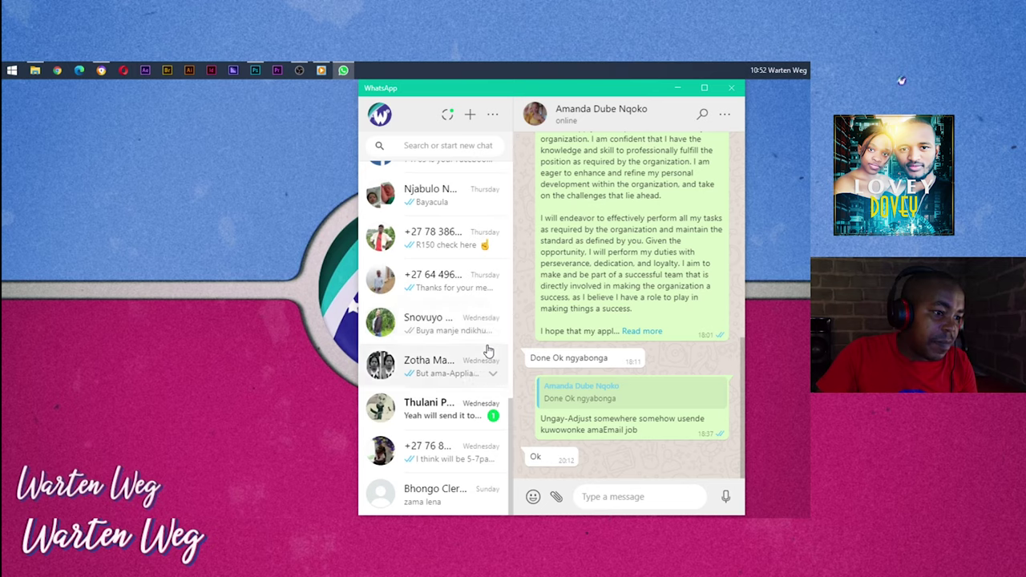
pyautogui.scroll(1, 454, 457)
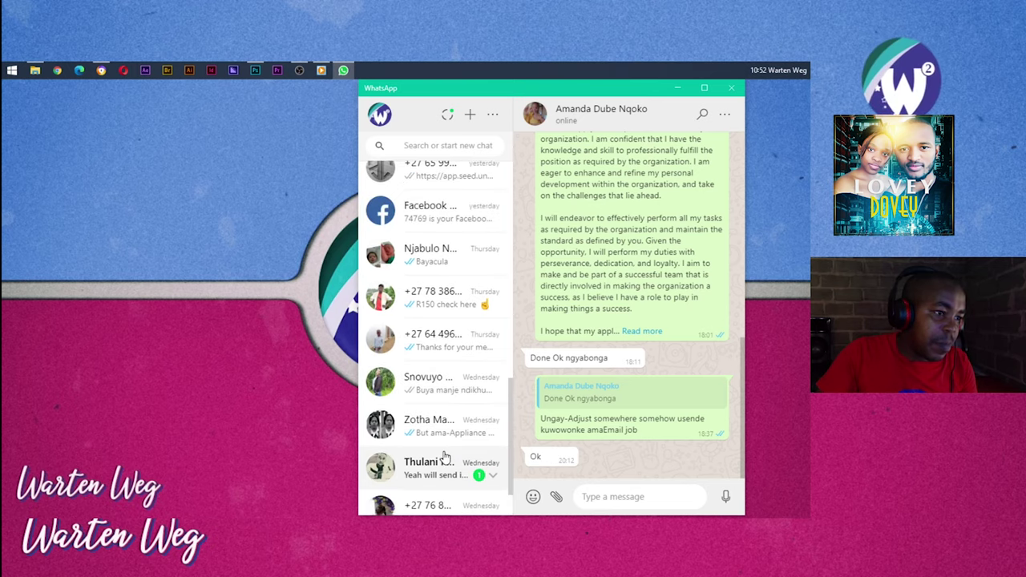
pyautogui.scroll(1, 453, 457)
pyautogui.scroll(1, 449, 457)
pyautogui.scroll(1, 444, 456)
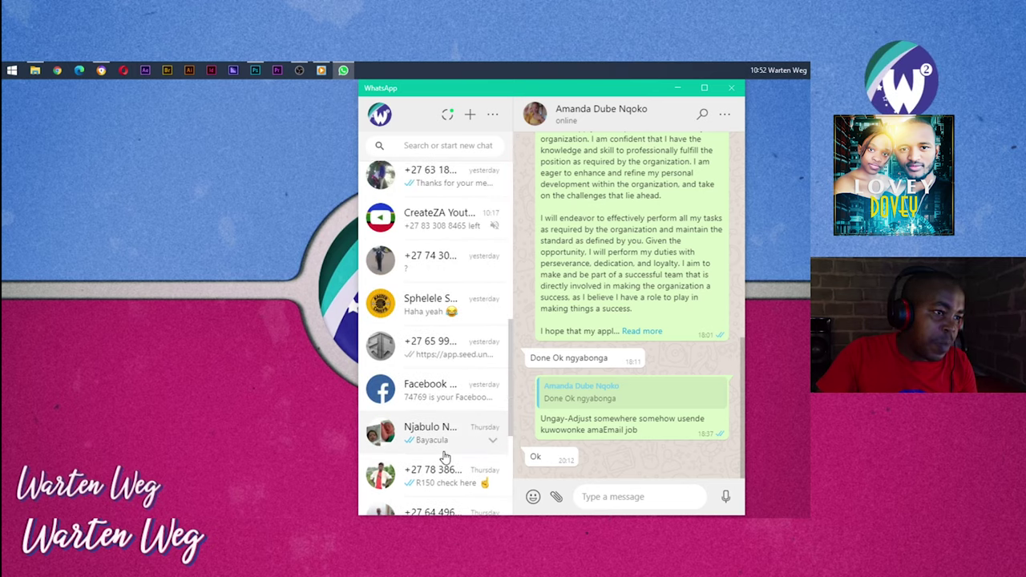
pyautogui.scroll(2, 445, 457)
pyautogui.scroll(1, 445, 456)
pyautogui.scroll(1, 445, 457)
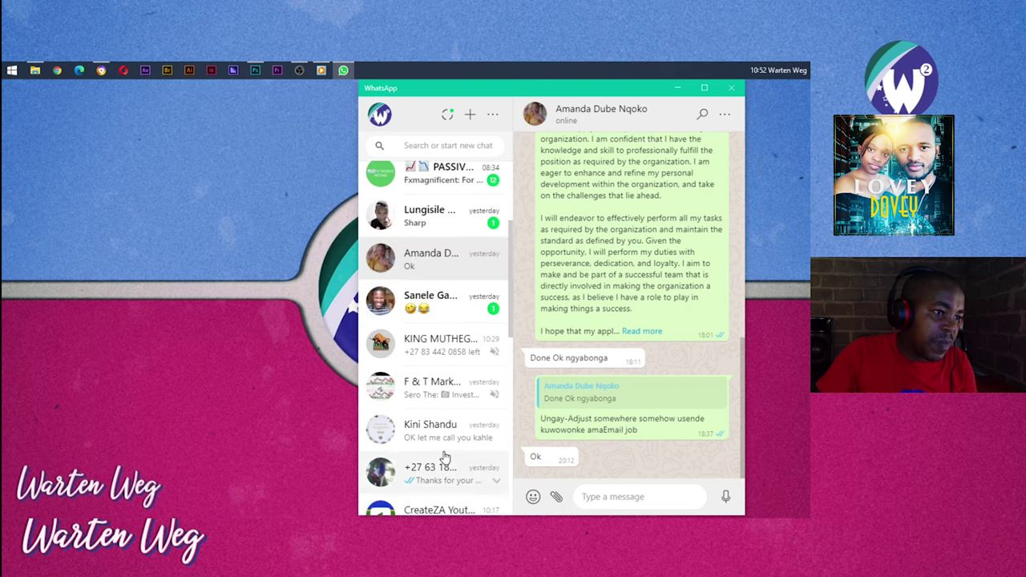
pyautogui.scroll(-2, 445, 457)
pyautogui.scroll(-1, 445, 457)
pyautogui.scroll(-1, 445, 457)
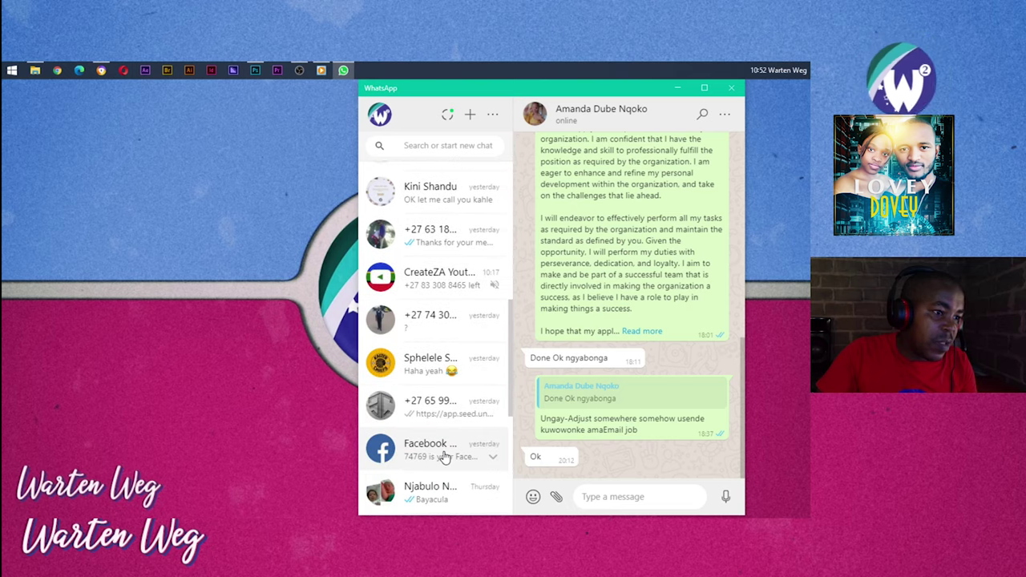
pyautogui.scroll(-2, 445, 456)
pyautogui.scroll(-1, 483, 363)
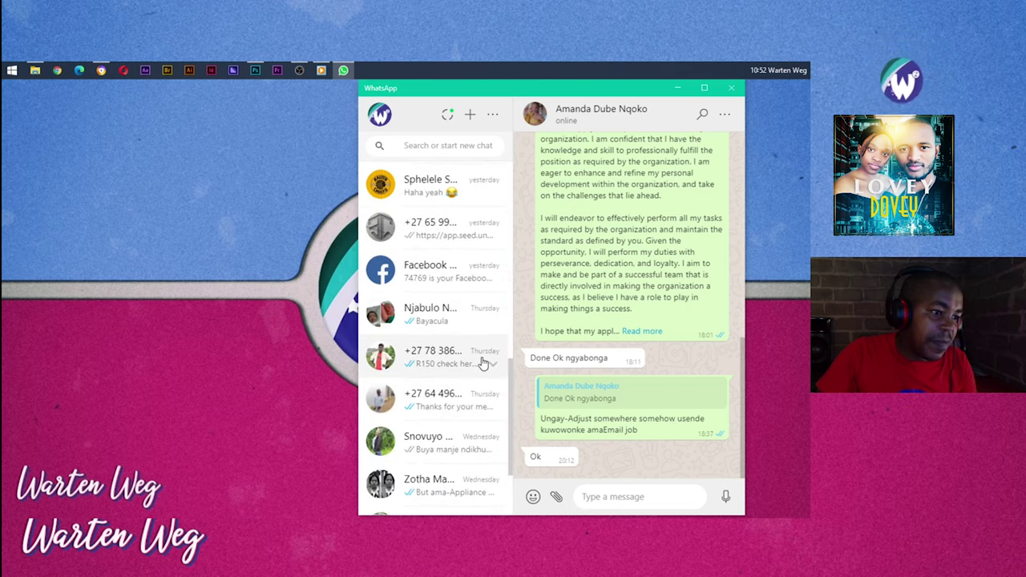
pyautogui.scroll(-1, 483, 363)
pyautogui.scroll(3, 481, 359)
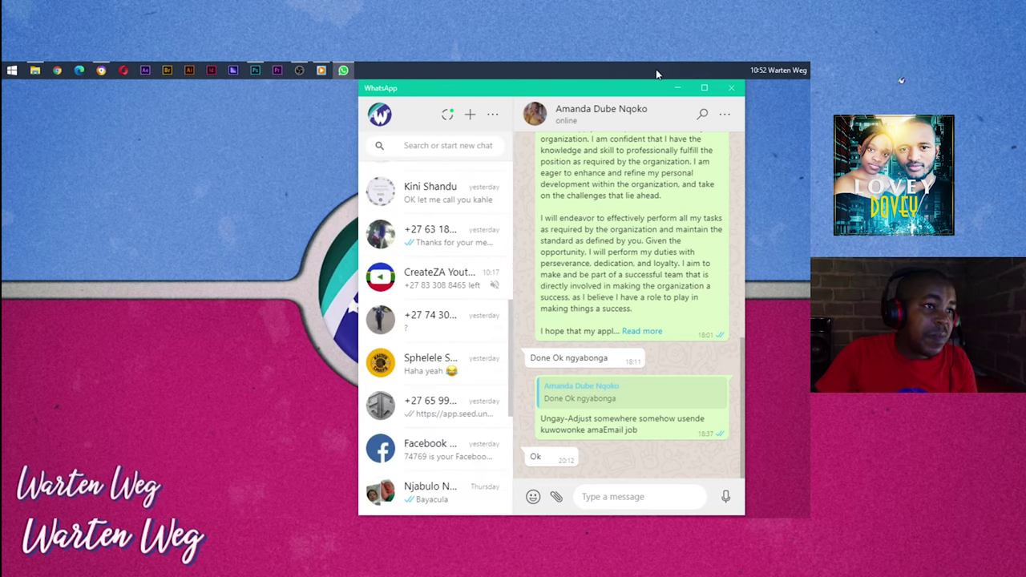
pyautogui.click(678, 88)
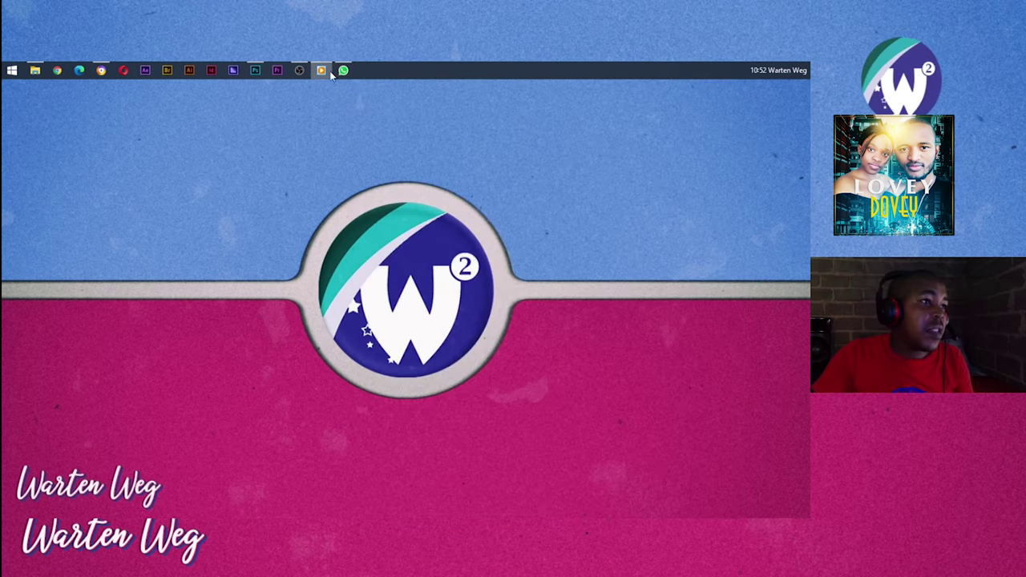
# Step: Bring Photoshop back to the front from the taskbar
pyautogui.click(254, 70)
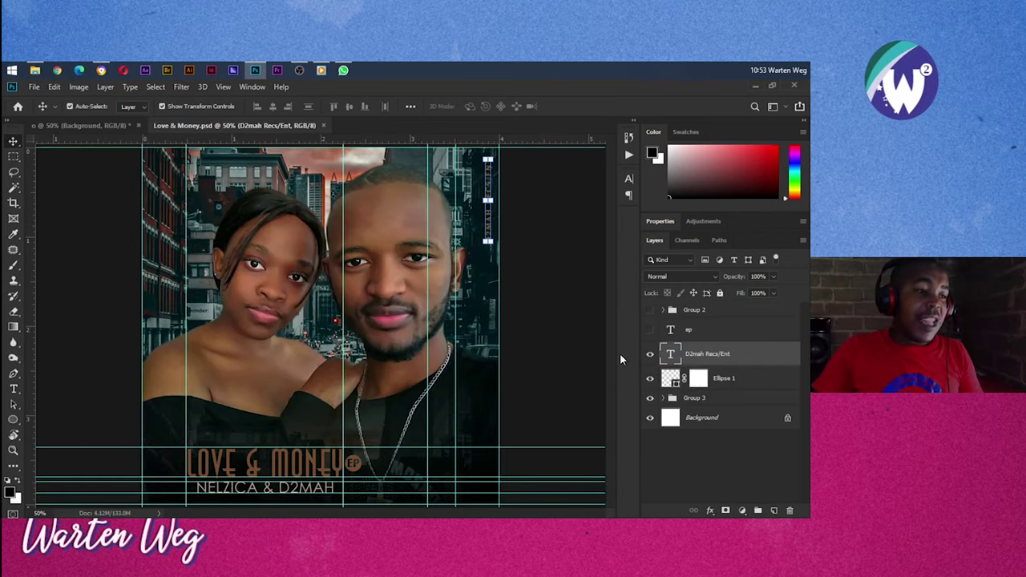
# Step: Copy the isolated WhatsApp Image copy 2 couple layer from Group 3 into the city document
pyautogui.click(663, 399)
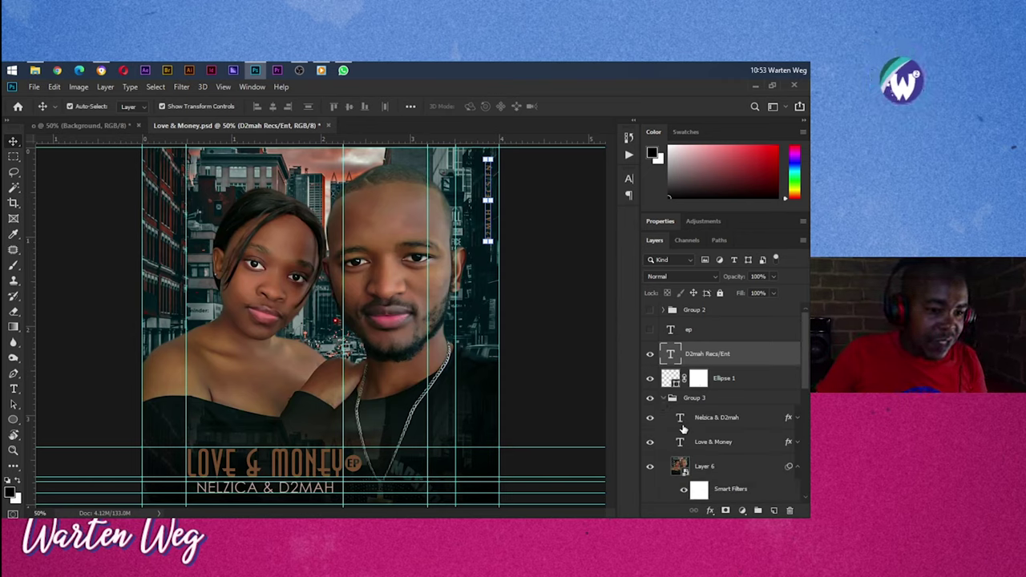
pyautogui.scroll(-3, 682, 429)
pyautogui.scroll(-2, 682, 428)
pyautogui.scroll(-3, 682, 429)
pyautogui.scroll(-2, 683, 431)
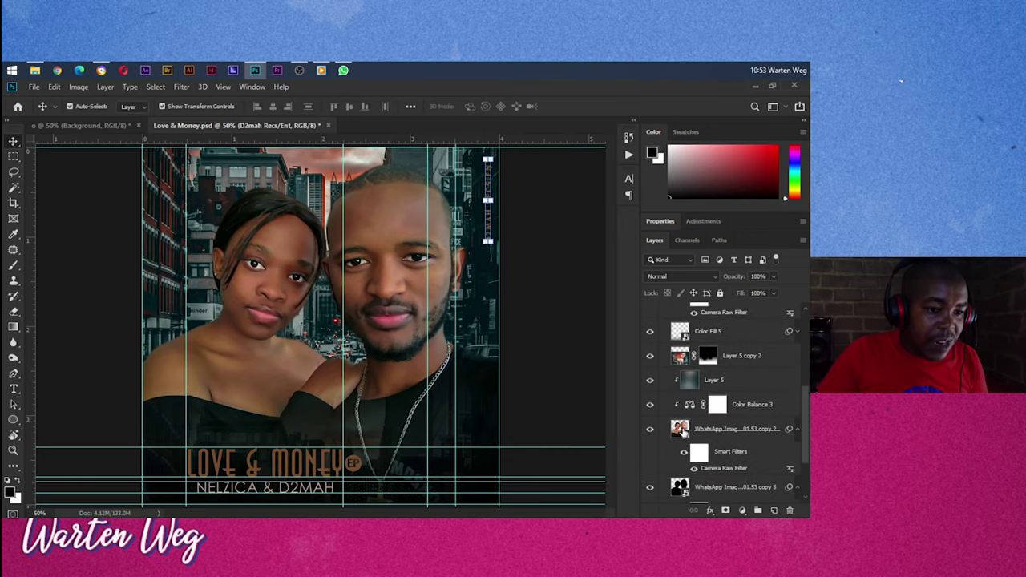
pyautogui.scroll(-2, 682, 430)
pyautogui.scroll(-1, 681, 430)
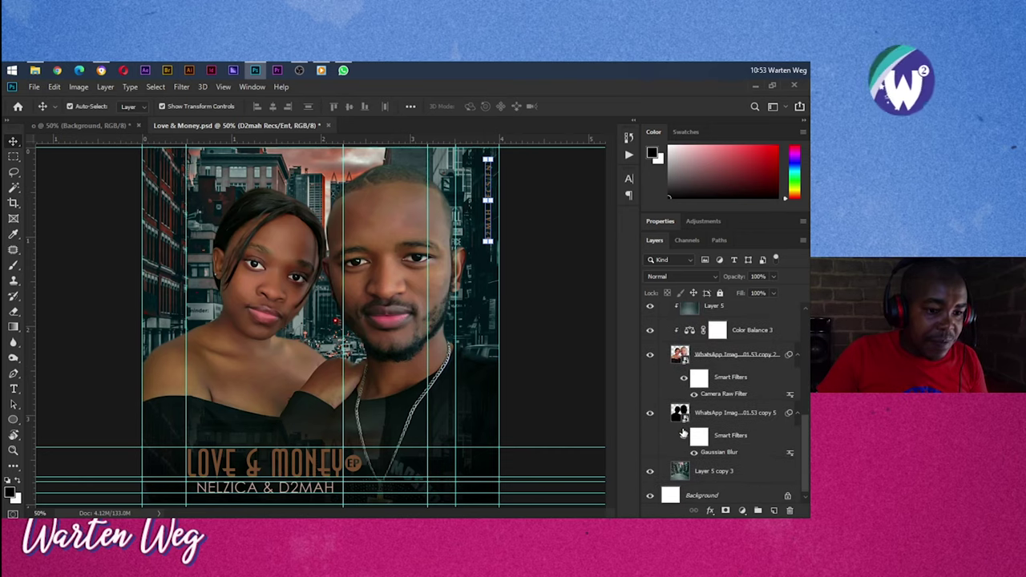
pyautogui.click(702, 356)
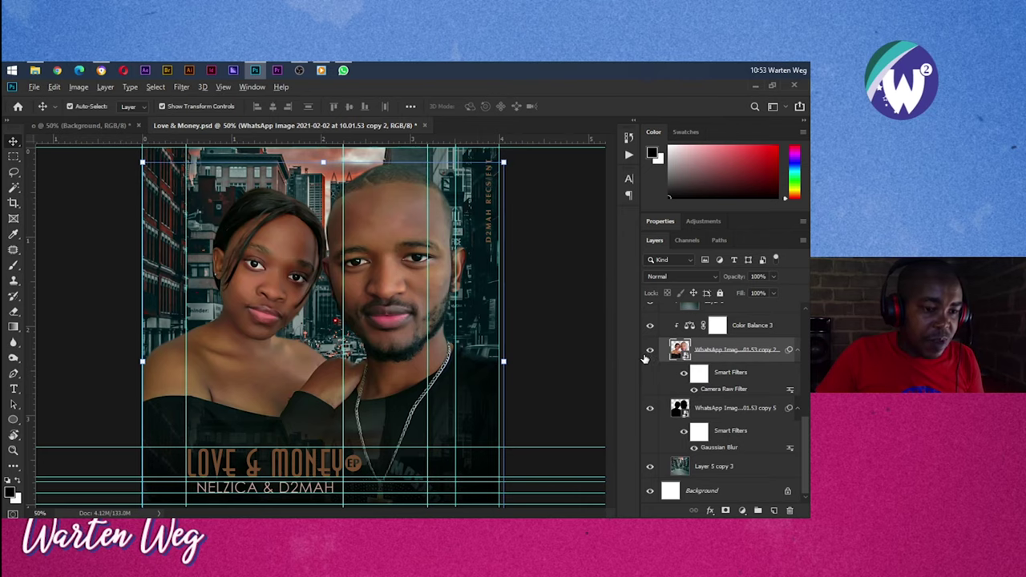
pyautogui.keyDown('alt'); pyautogui.click(650, 350); pyautogui.keyUp('alt')
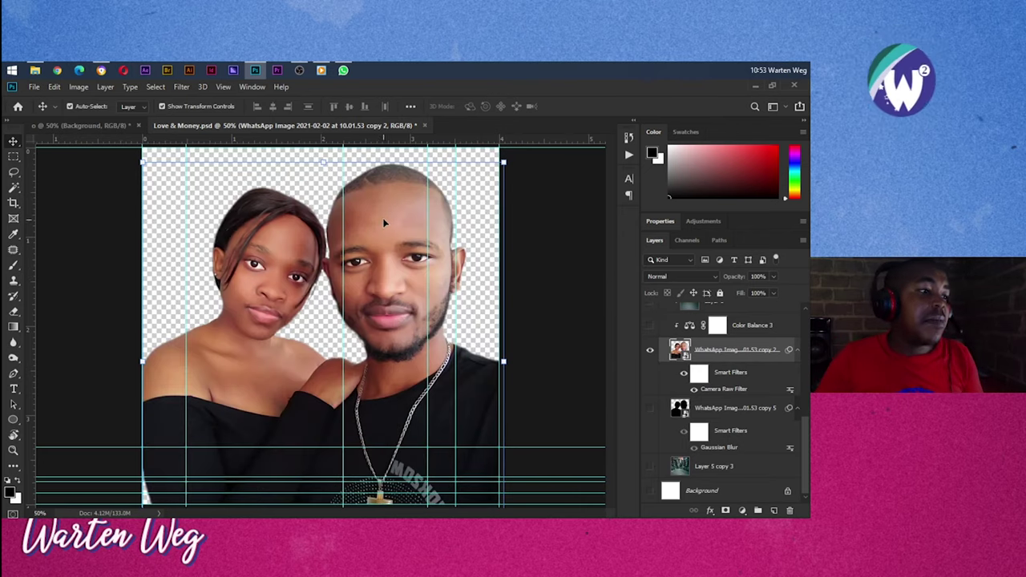
pyautogui.moveTo(360, 214)
pyautogui.mouseDown()
pyautogui.moveTo(252, 167)
pyautogui.moveTo(157, 169)
pyautogui.mouseUp()
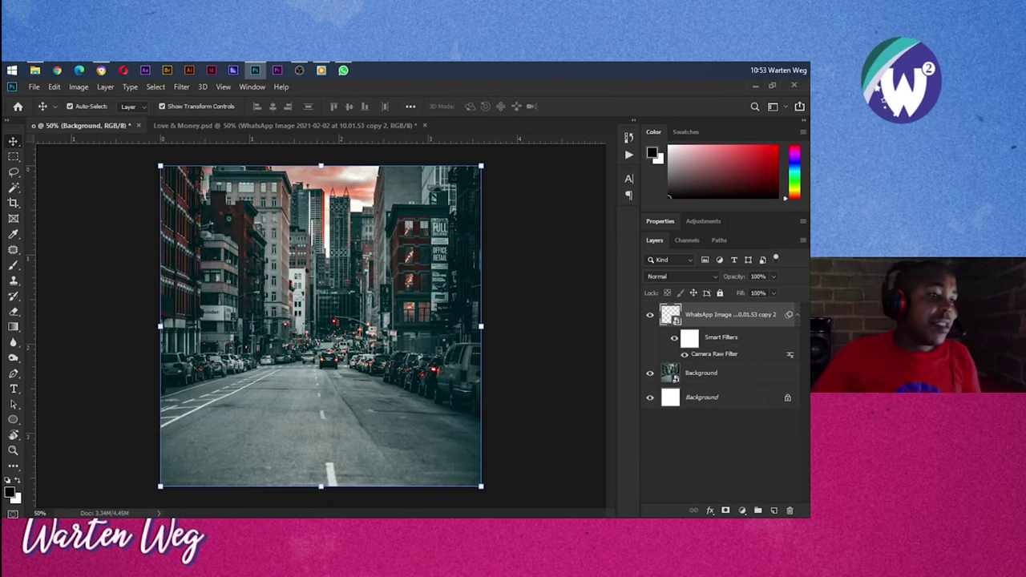
pyautogui.moveTo(371, 334); pyautogui.dragTo(288, 359)
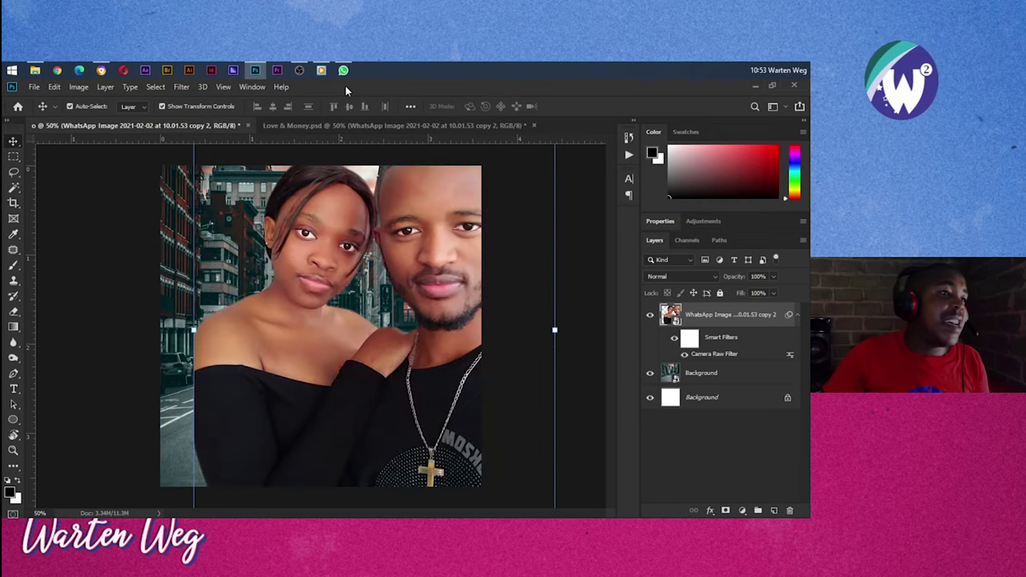
# Step: Close Love & Money.psd without saving and shift the couple photo to the right
pyautogui.click(526, 126)
pyautogui.click(388, 250)
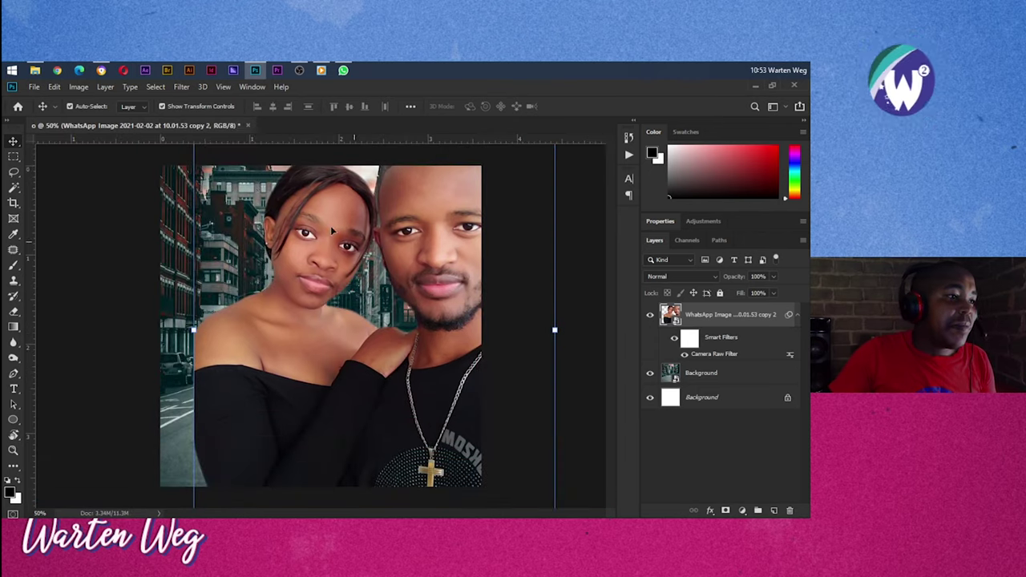
pyautogui.moveTo(363, 263); pyautogui.dragTo(403, 265)
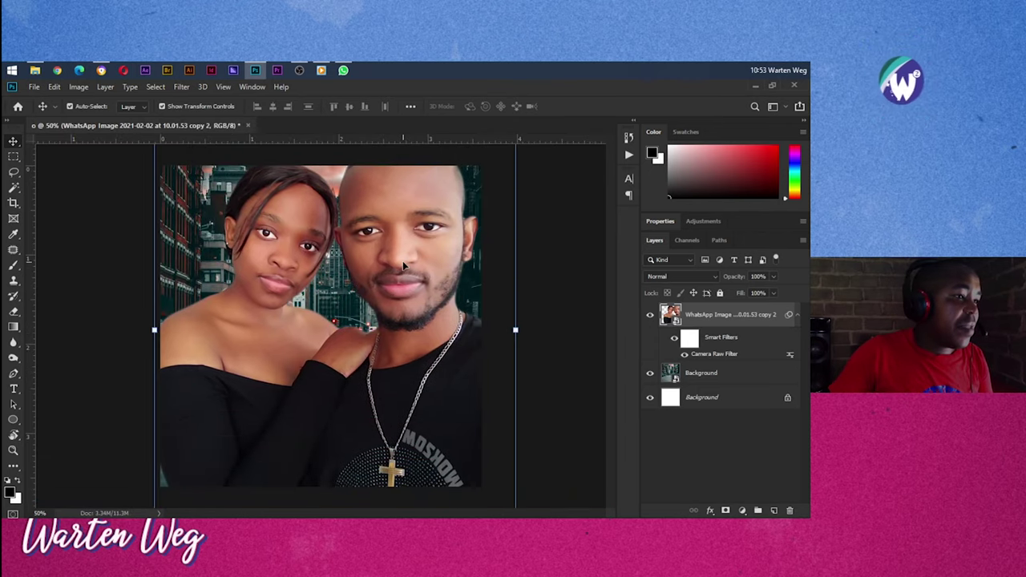
# Step: Scale the couple photo to 89.26% over the city street and commit the transform
pyautogui.scroll(-2, 406, 260)
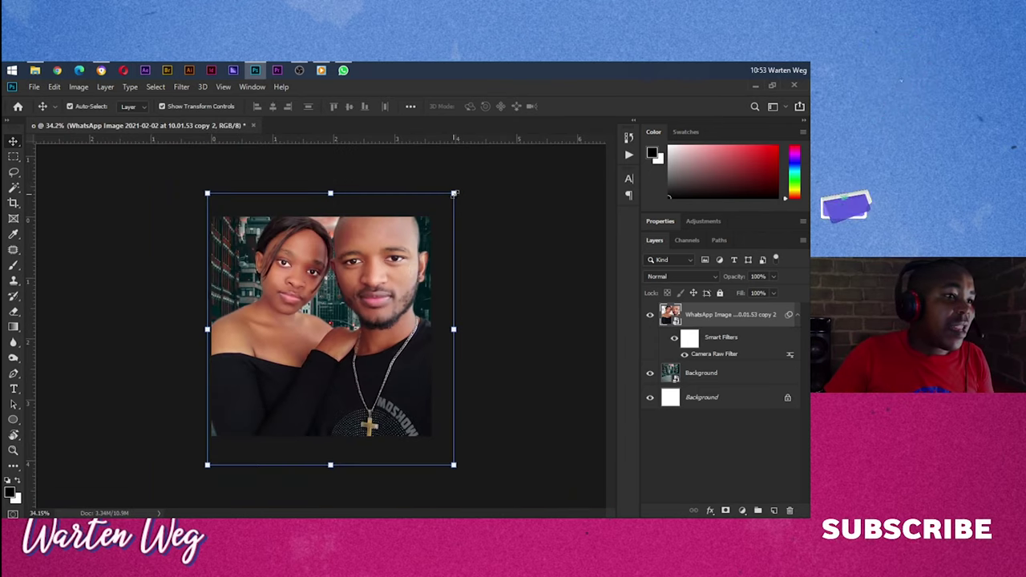
pyautogui.moveTo(453, 193); pyautogui.dragTo(433, 215)
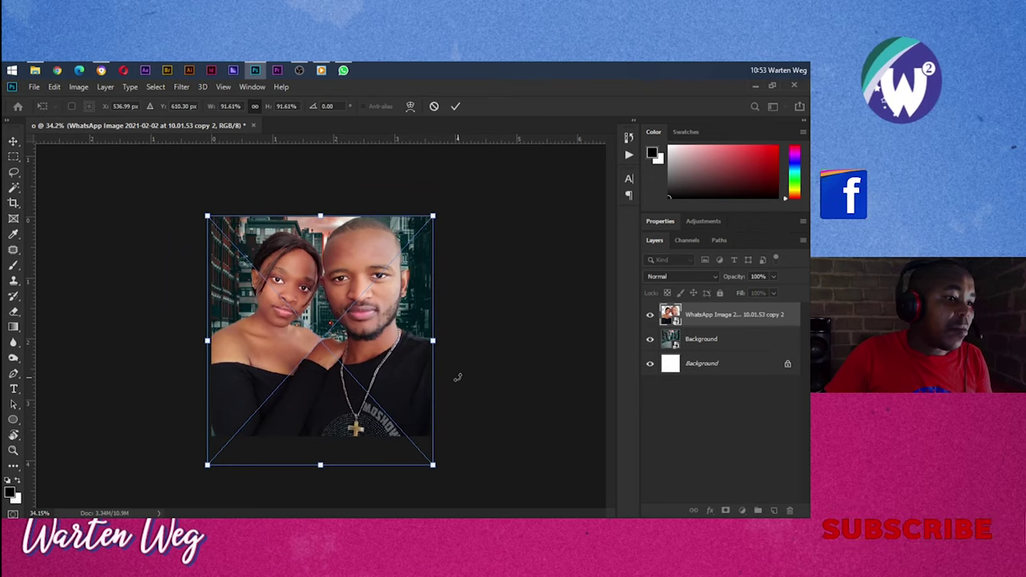
pyautogui.moveTo(432, 465); pyautogui.dragTo(404, 432)
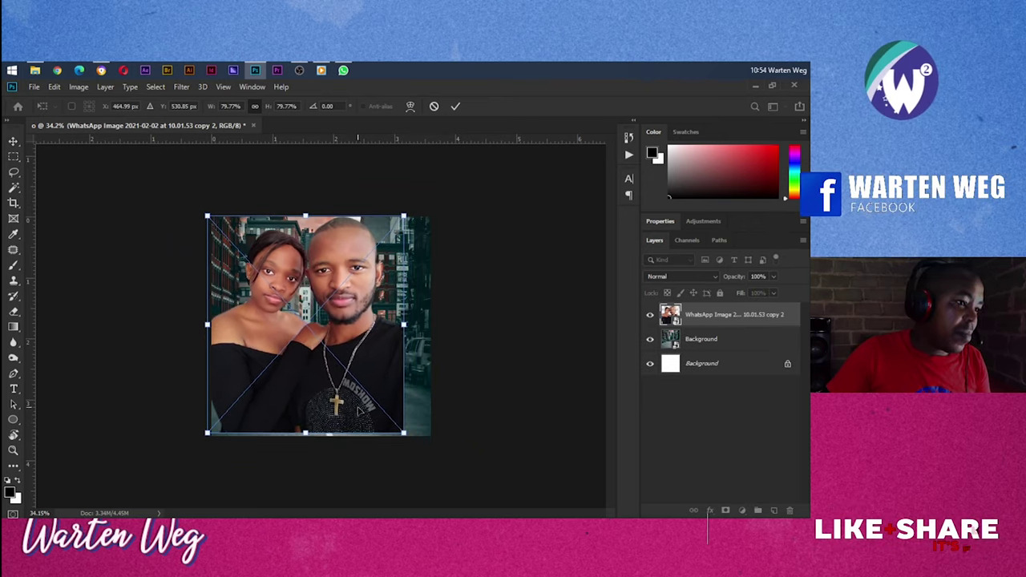
pyautogui.moveTo(403, 433)
pyautogui.mouseDown()
pyautogui.moveTo(423, 453)
pyautogui.moveTo(400, 424)
pyautogui.mouseUp()
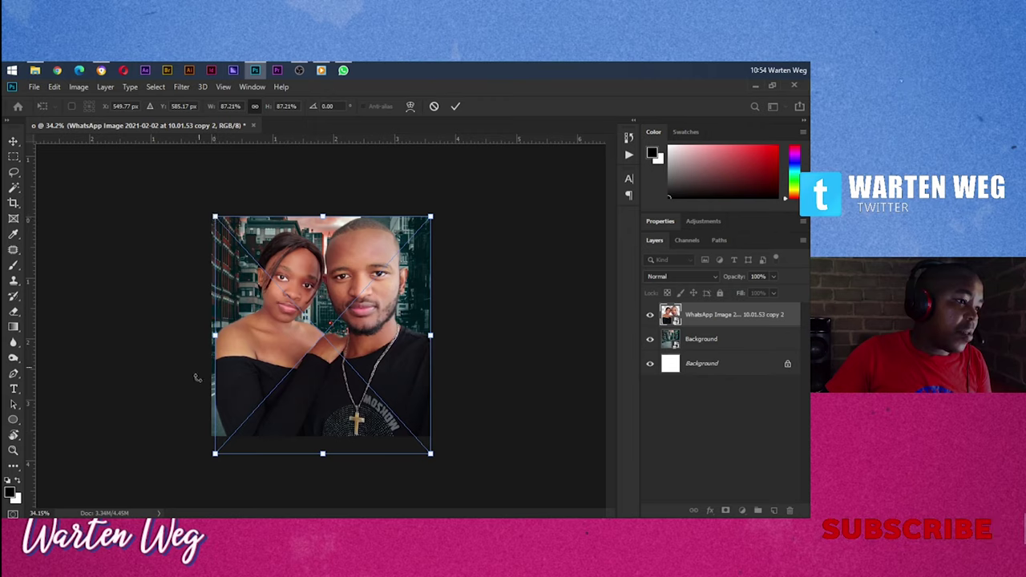
pyautogui.moveTo(214, 453); pyautogui.dragTo(210, 460)
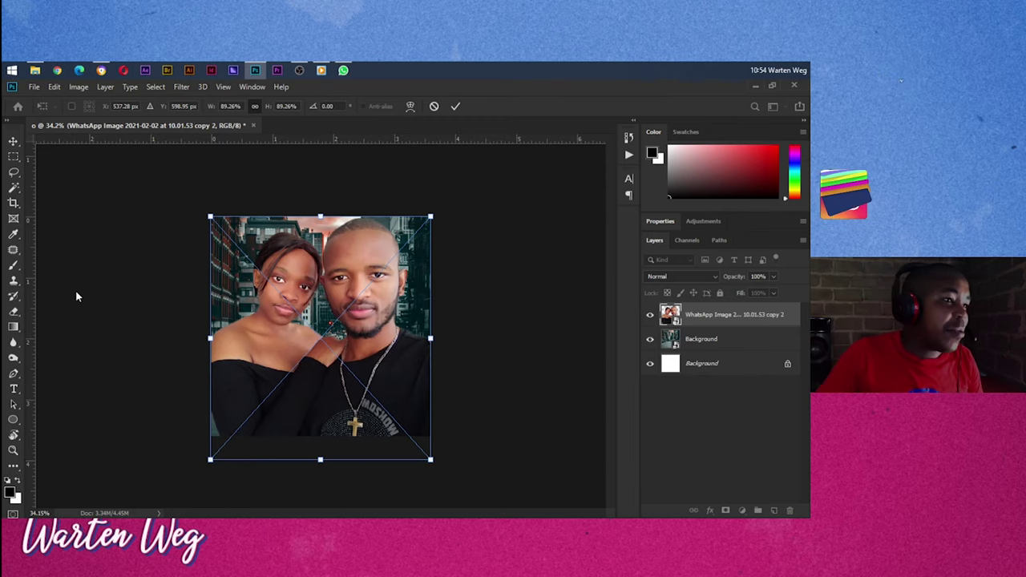
pyautogui.scroll(2, 328, 325)
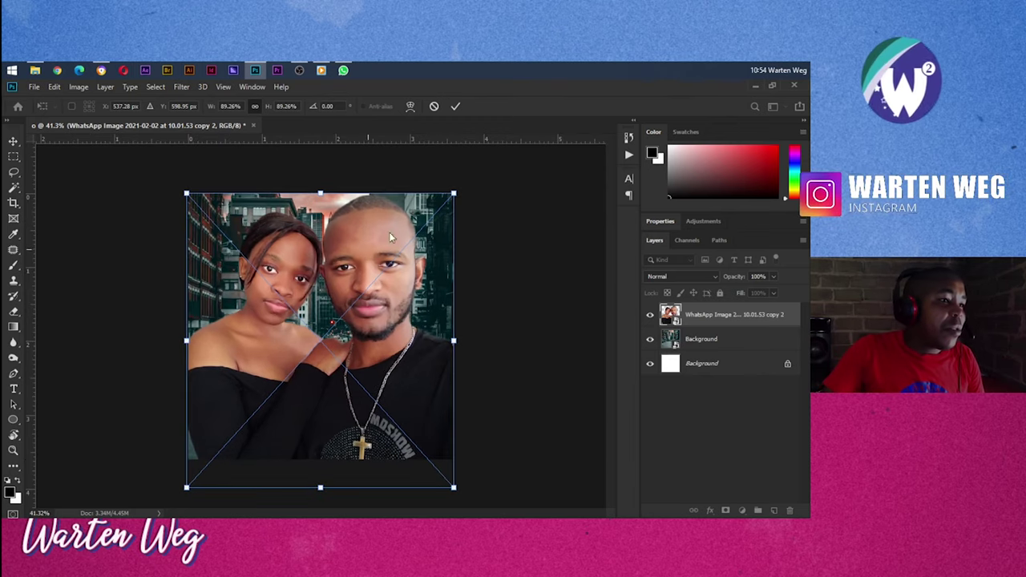
pyautogui.click(454, 106)
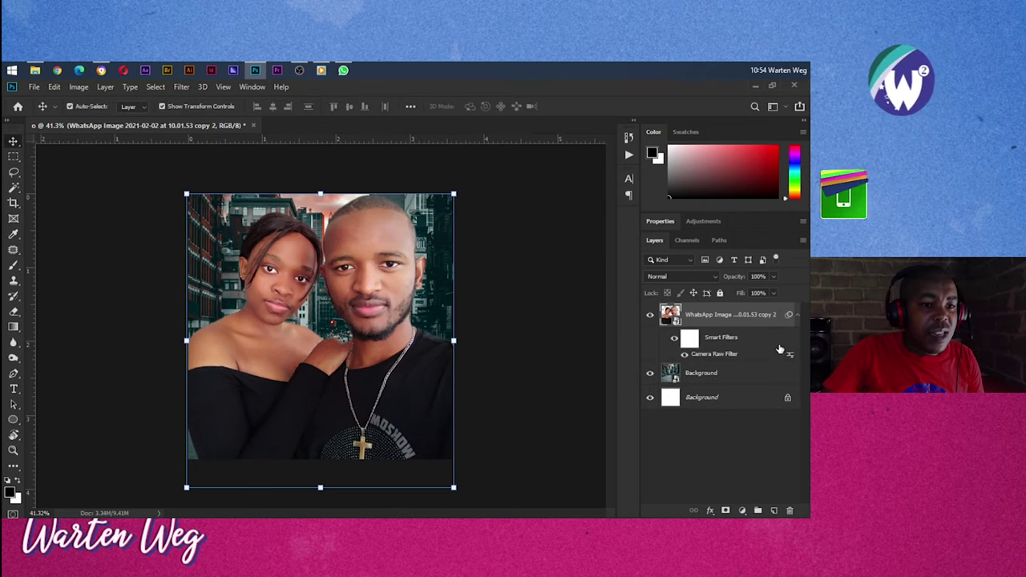
# Step: Add a Color Balance layer clipped to the couple photo with Cyan–Red −19 and Yellow–Blue +12
pyautogui.click(710, 511)
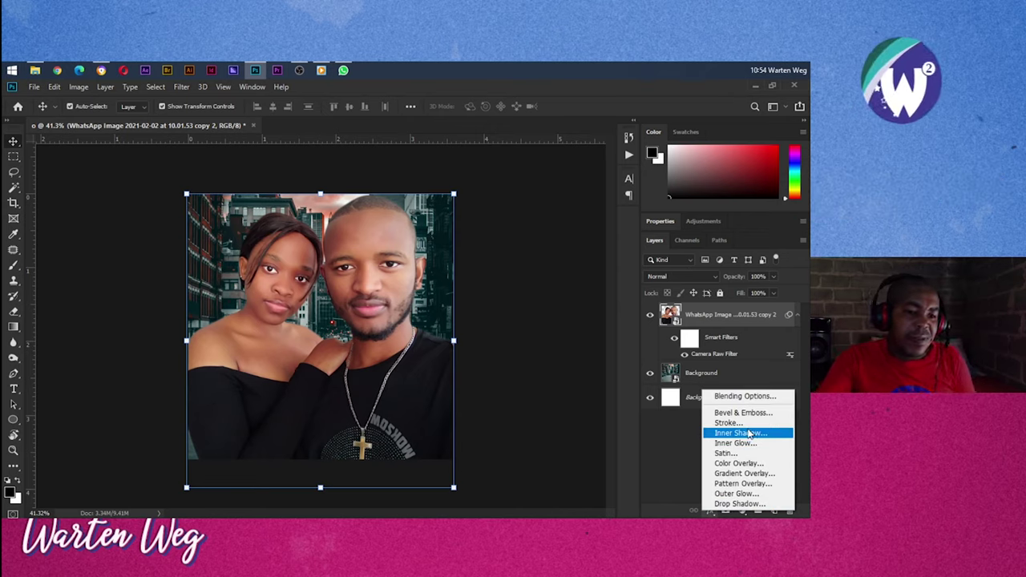
pyautogui.click(706, 218)
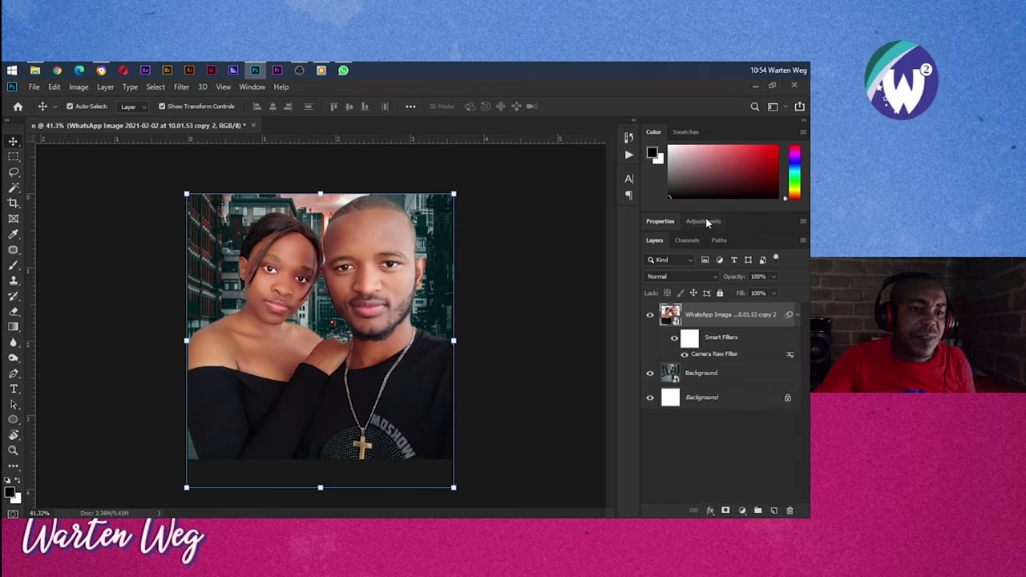
pyautogui.click(701, 222)
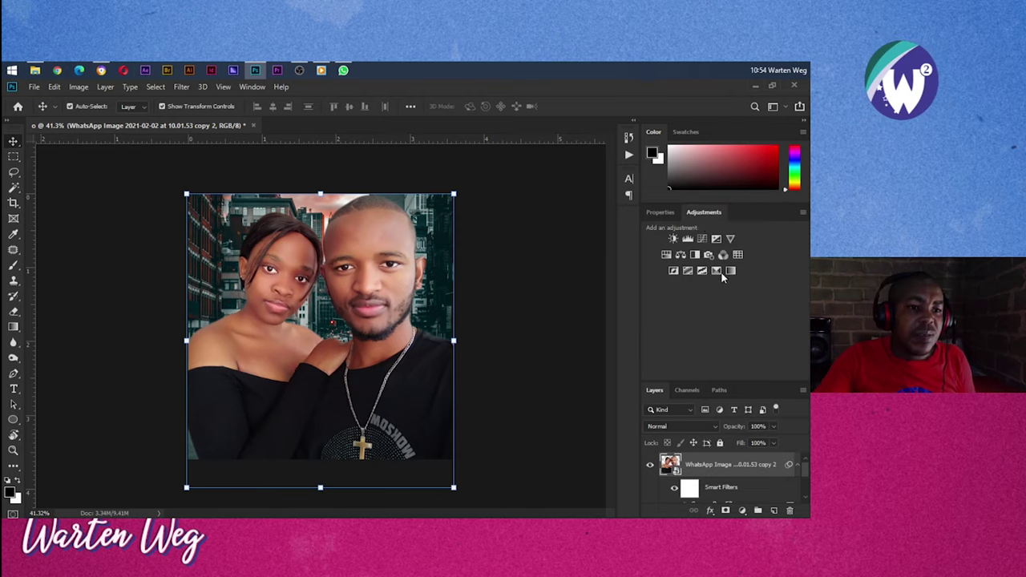
pyautogui.click(681, 255)
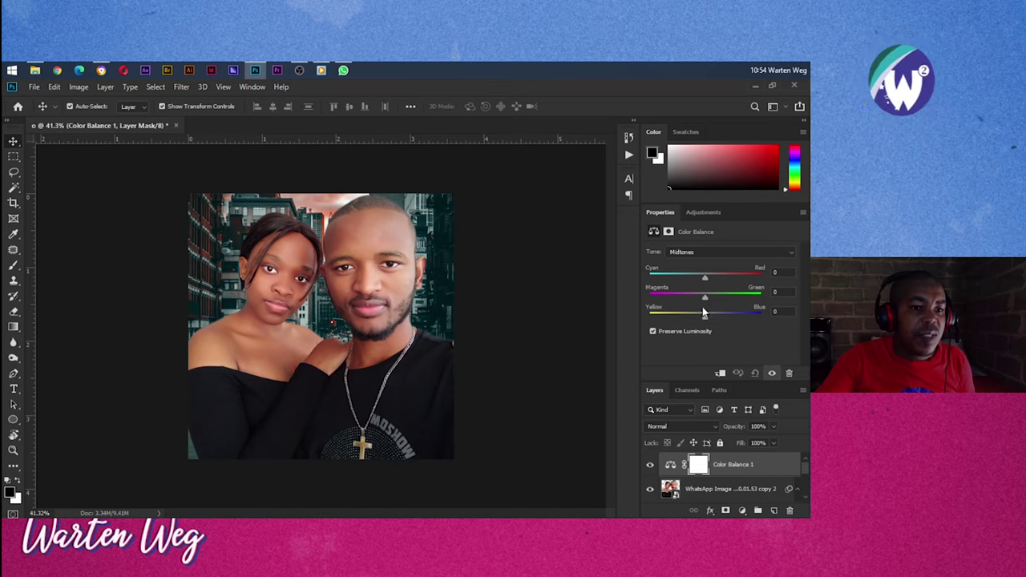
pyautogui.moveTo(705, 316); pyautogui.dragTo(706, 317)
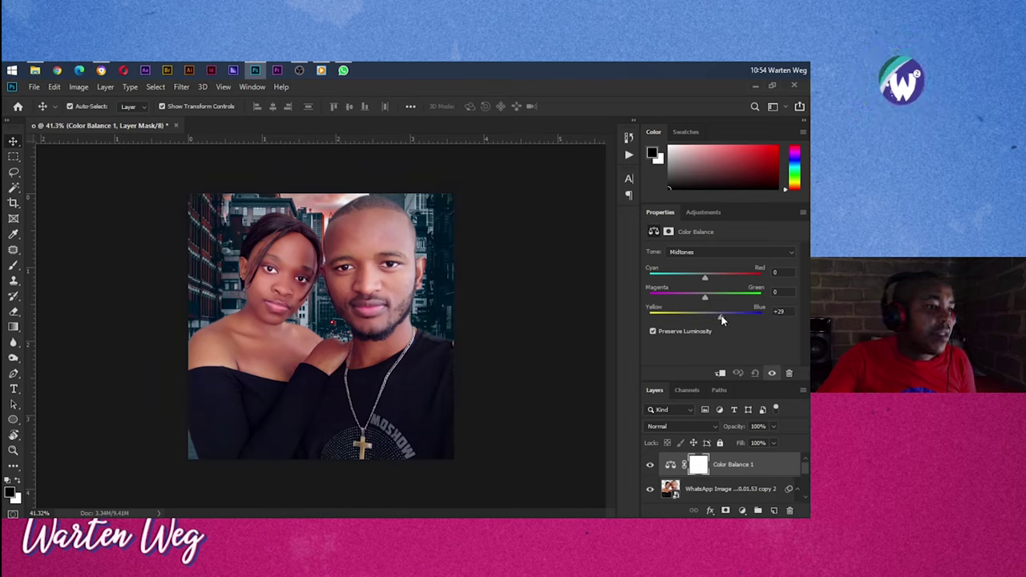
pyautogui.click(721, 373)
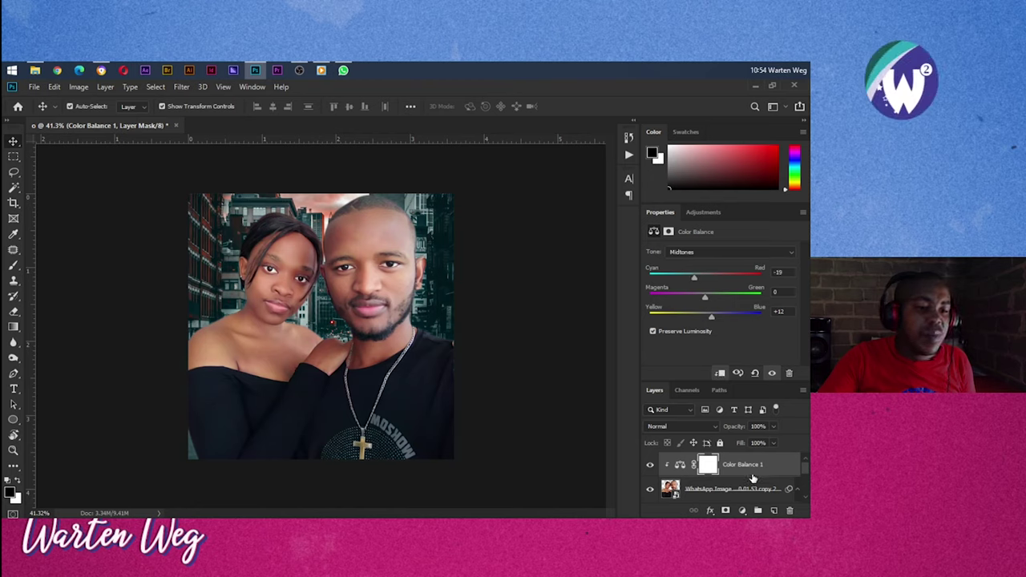
pyautogui.doubleClick(666, 212)
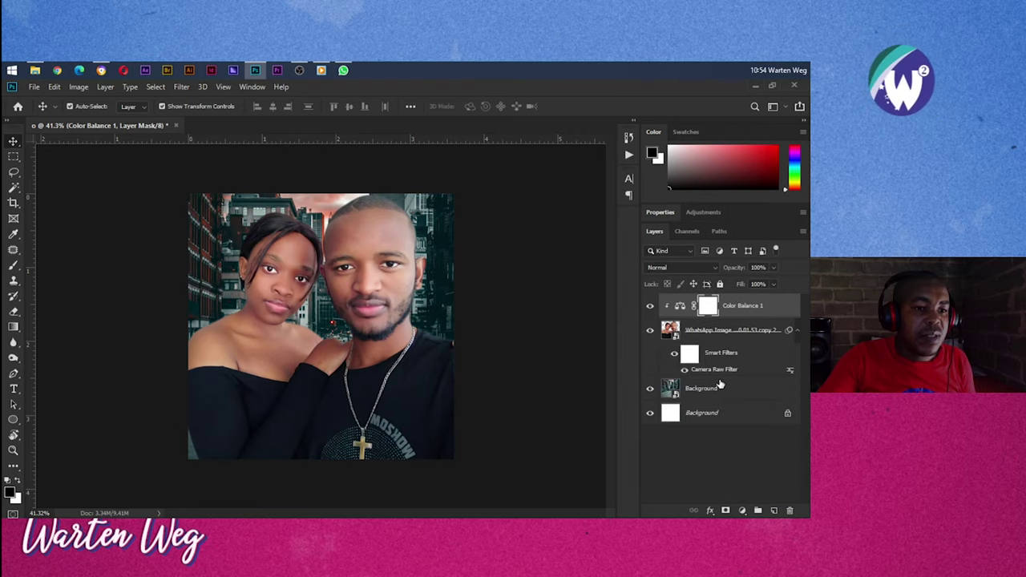
# Step: Convert the Color Balance 1 and WhatsApp Image couple layers together into one smart object
pyautogui.rightClick(739, 309)
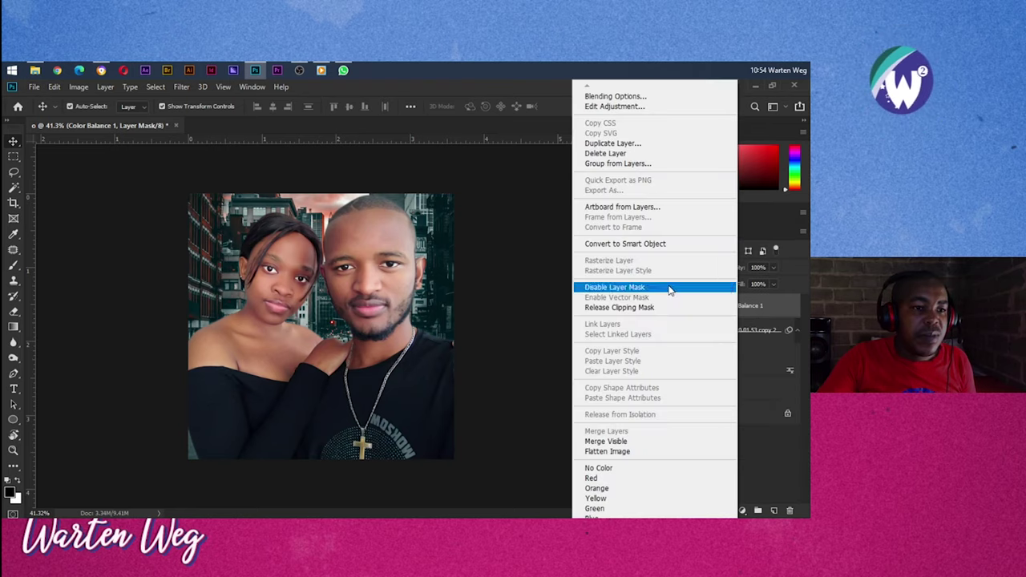
pyautogui.click(632, 243)
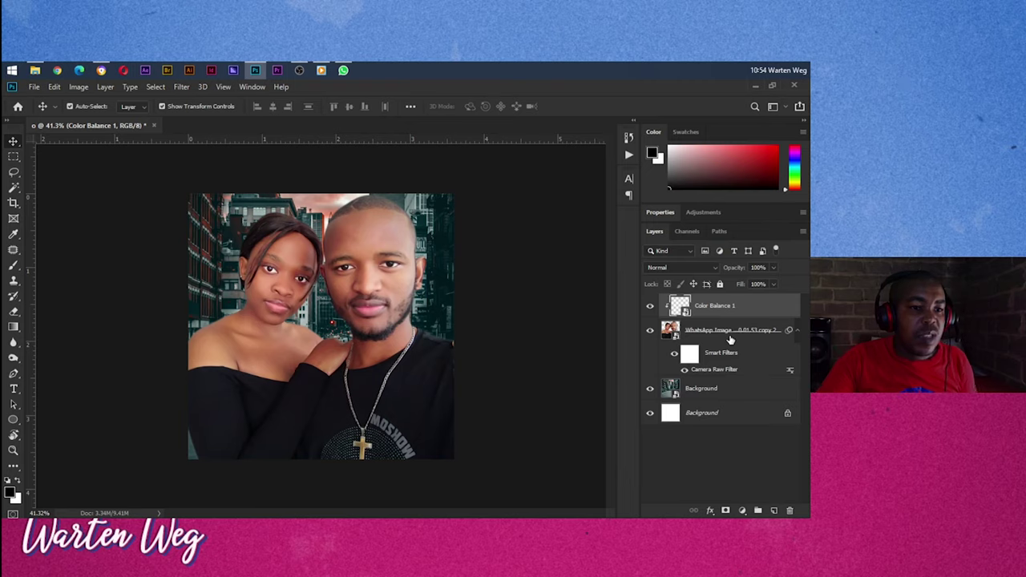
pyautogui.click(650, 306)
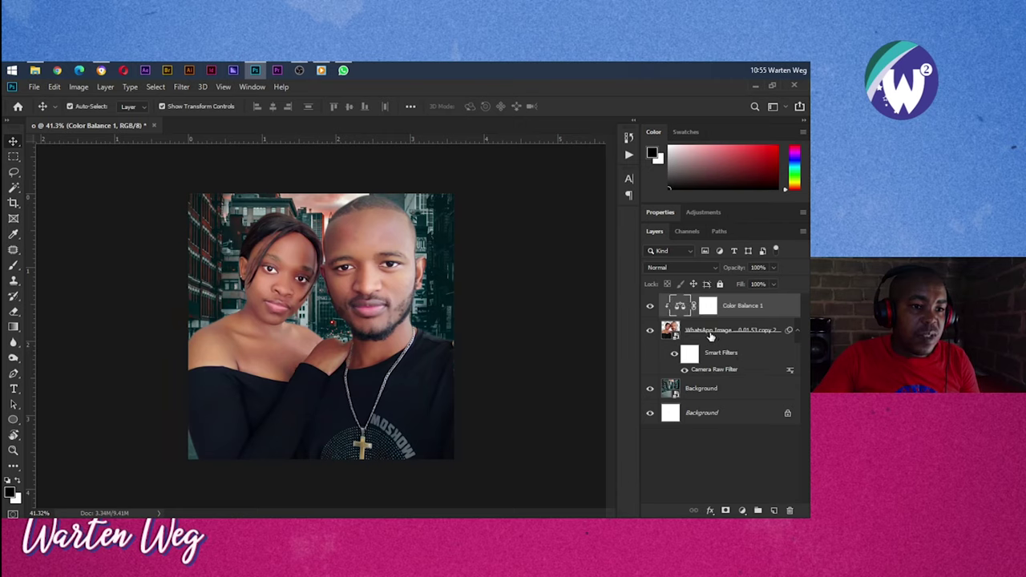
pyautogui.click(709, 333)
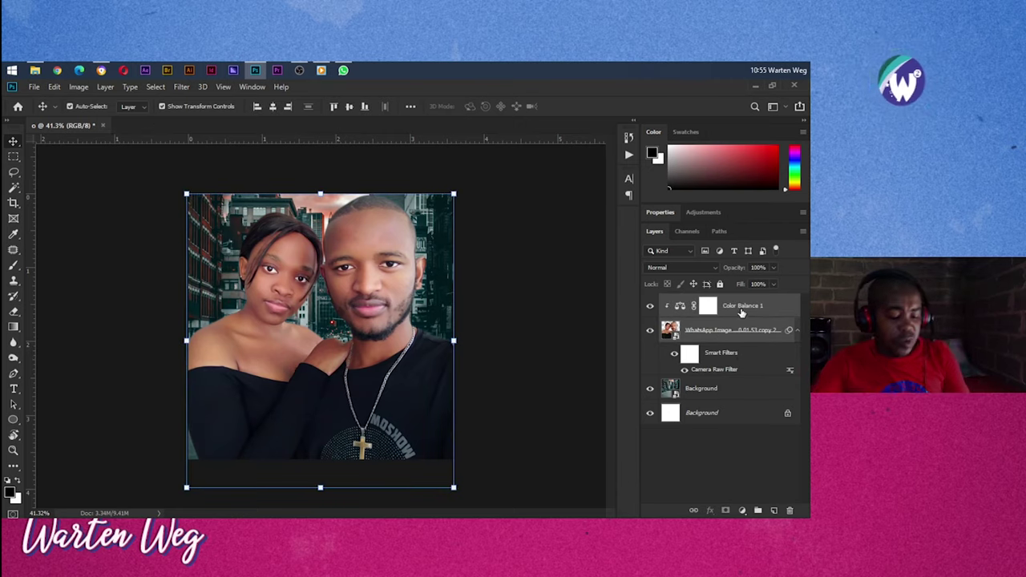
pyautogui.click(738, 309)
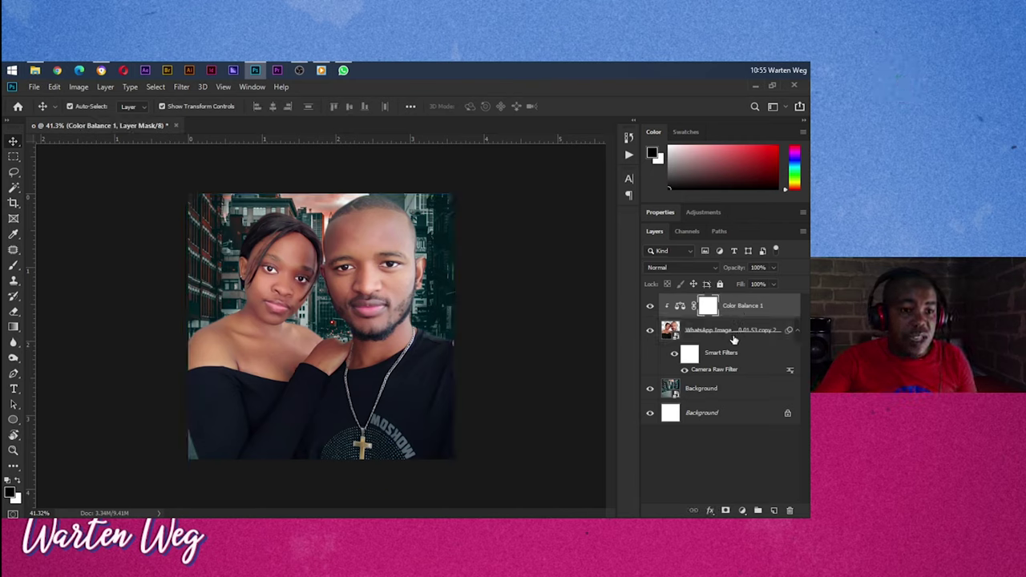
pyautogui.click(728, 335)
pyautogui.rightClick(730, 334)
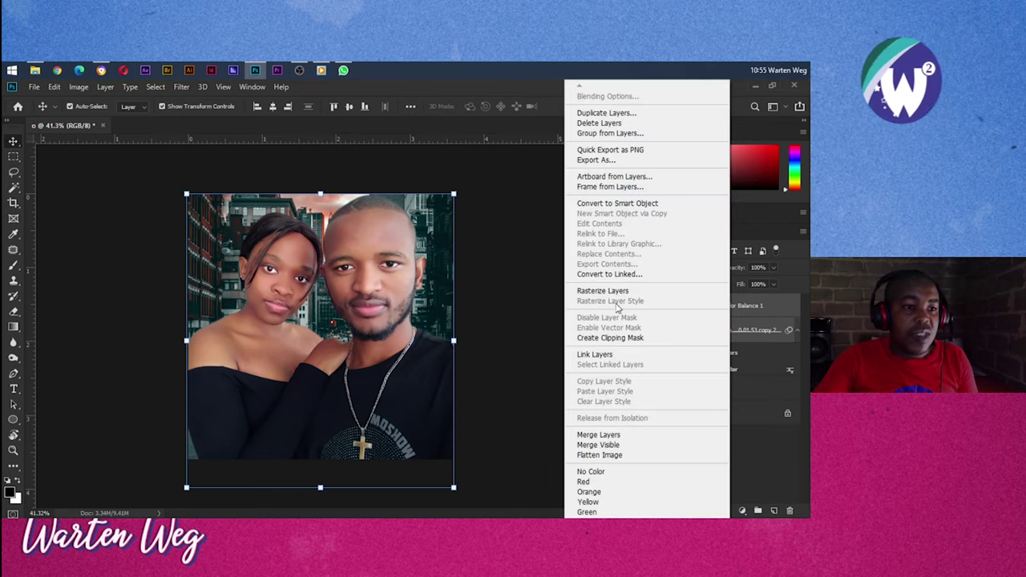
pyautogui.click(632, 205)
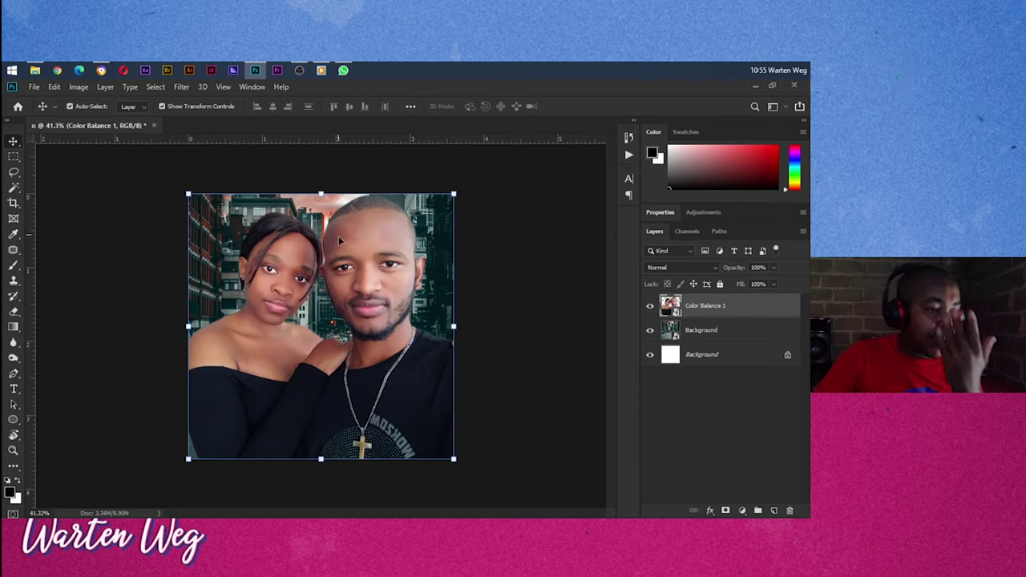
# Step: Apply the Camera Raw filter to the couple smart object and enlarge its window
pyautogui.click(181, 86)
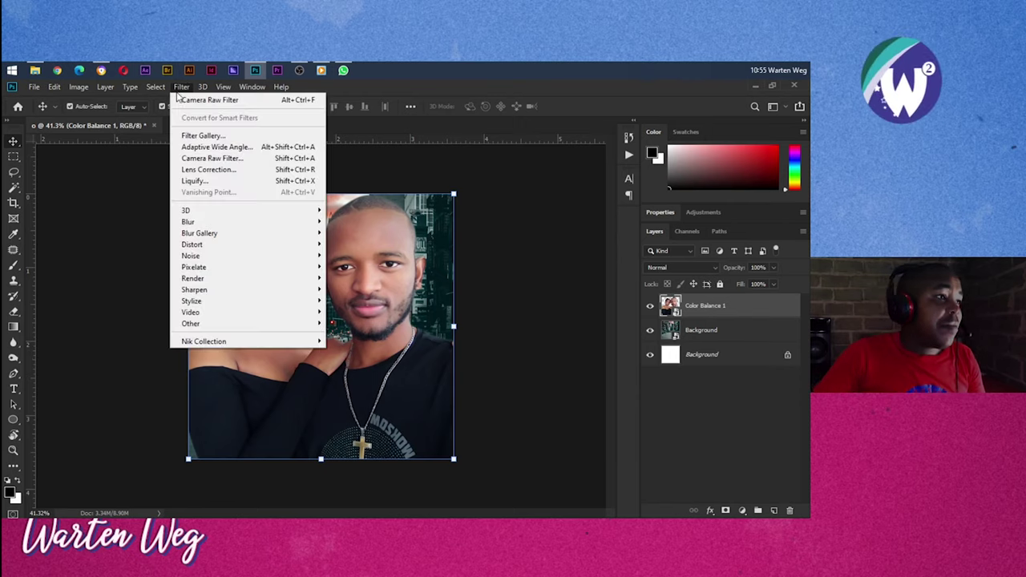
pyautogui.click(200, 158)
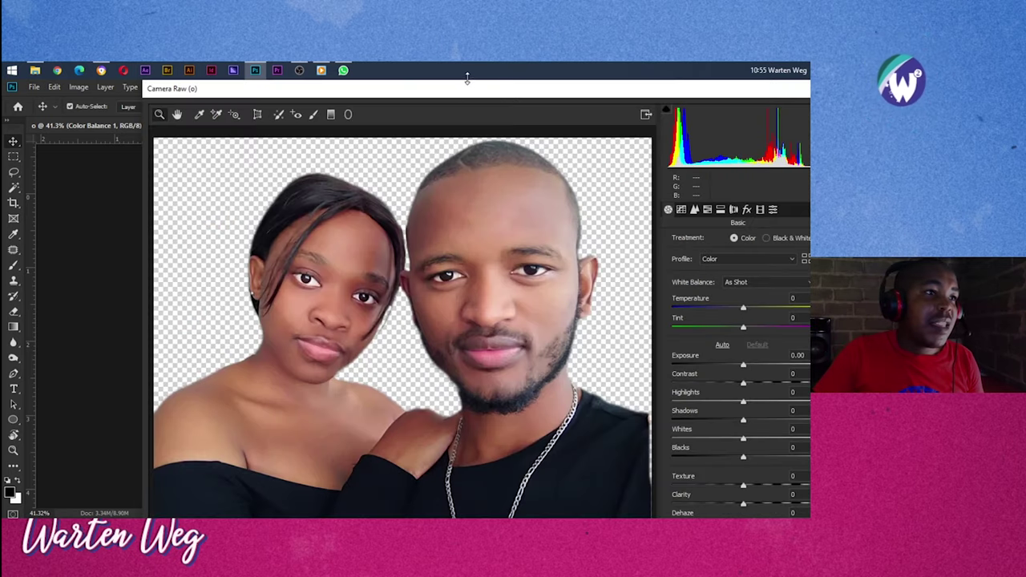
pyautogui.moveTo(464, 87)
pyautogui.mouseDown()
pyautogui.moveTo(468, 251)
pyautogui.moveTo(424, 112)
pyautogui.moveTo(431, 201)
pyautogui.moveTo(420, 110)
pyautogui.mouseUp()
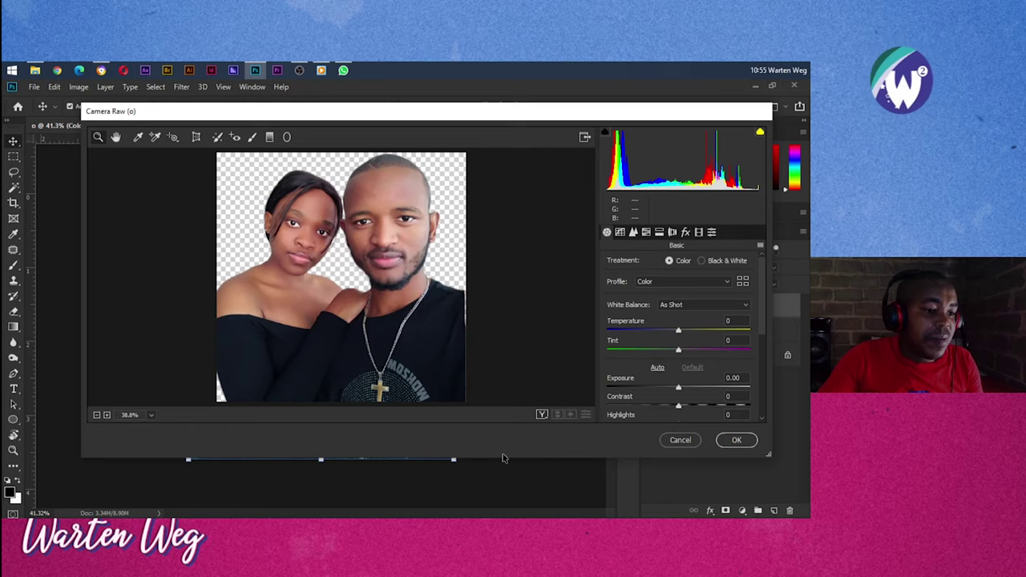
pyautogui.moveTo(501, 459); pyautogui.dragTo(500, 510)
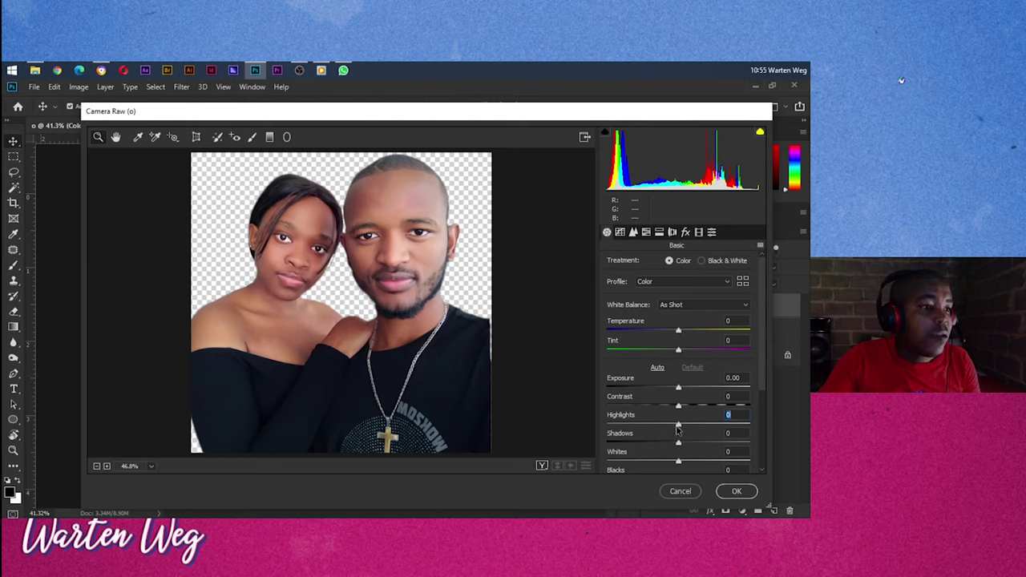
# Step: Set Highlights −24, Whites +18, Blacks +14 and Clarity +13, discarding an Auto tone attempt
pyautogui.moveTo(677, 430)
pyautogui.mouseDown()
pyautogui.moveTo(630, 431)
pyautogui.moveTo(661, 425)
pyautogui.moveTo(654, 445)
pyautogui.mouseUp()
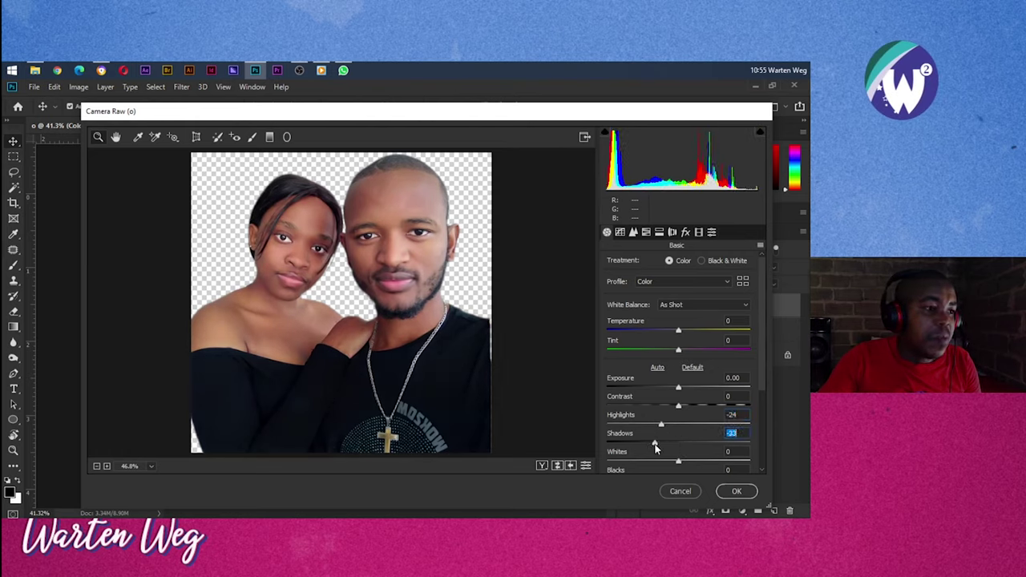
pyautogui.scroll(-2, 706, 394)
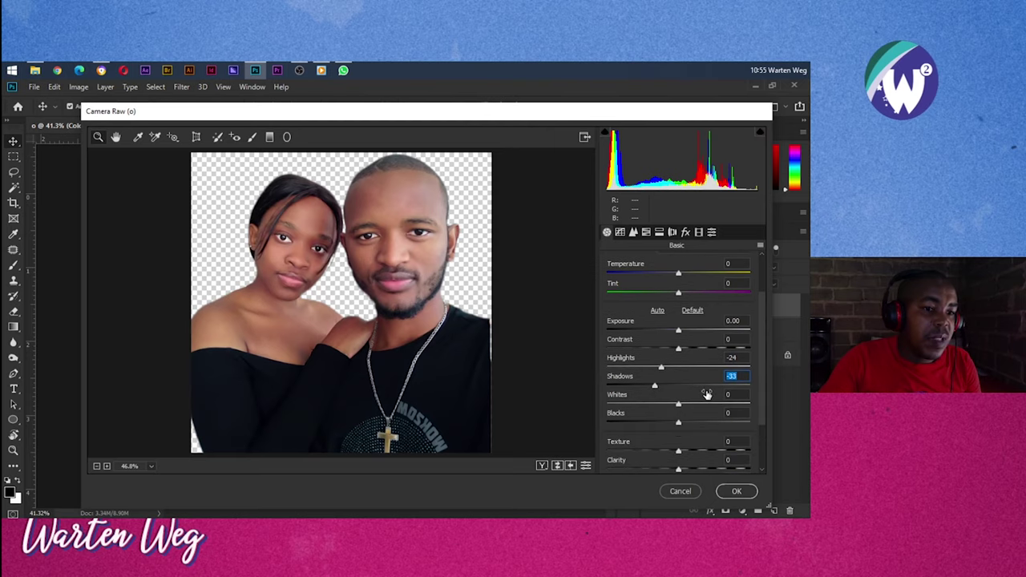
pyautogui.click(657, 310)
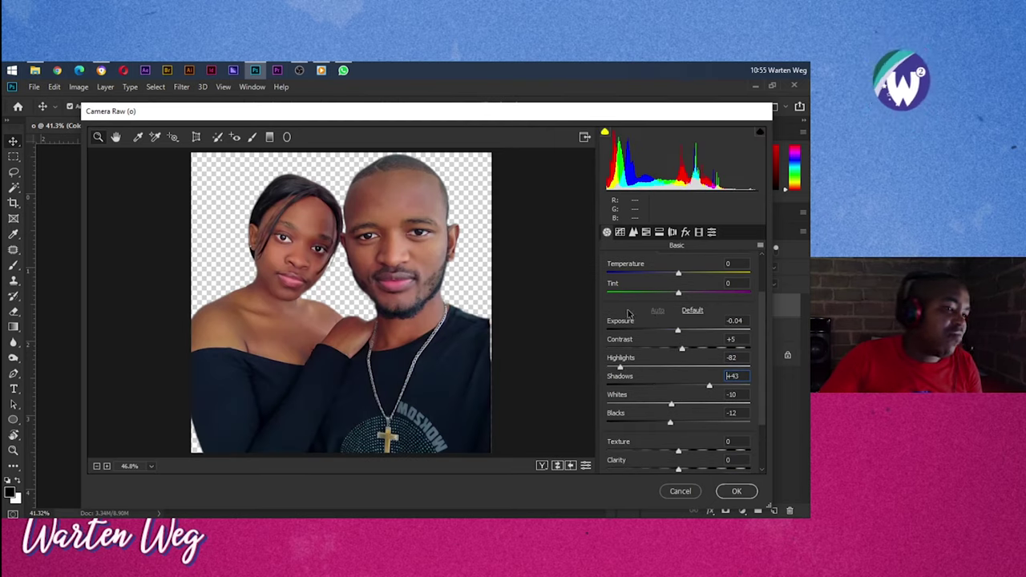
pyautogui.hotkey('ctrl', 'z')
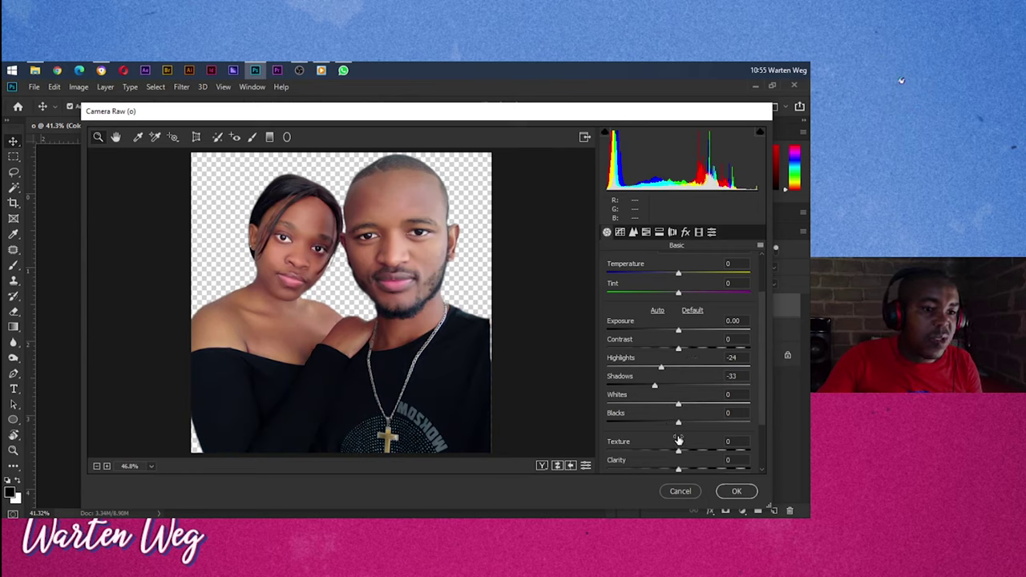
pyautogui.moveTo(678, 405)
pyautogui.mouseDown()
pyautogui.moveTo(704, 405)
pyautogui.moveTo(687, 431)
pyautogui.mouseUp()
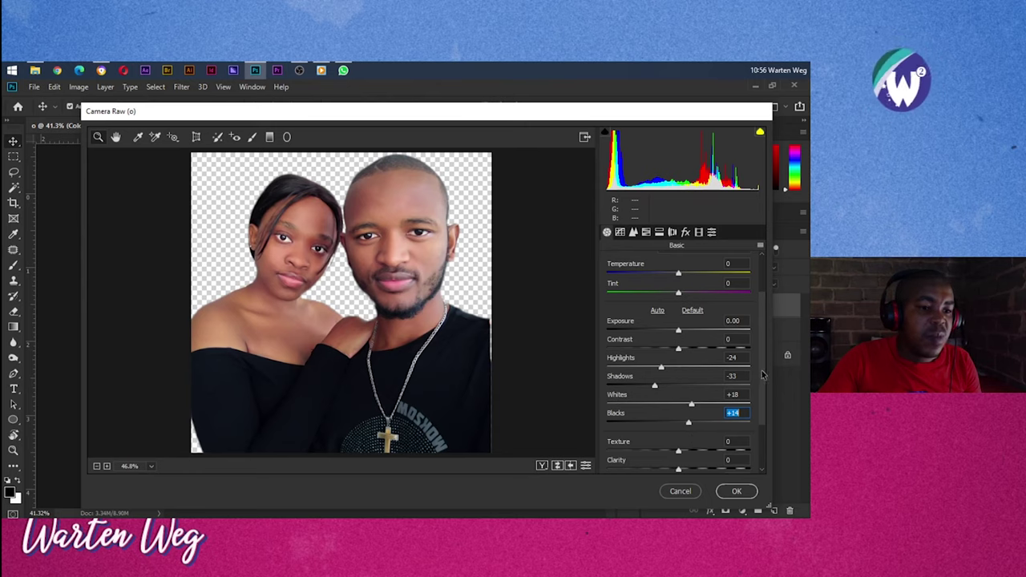
pyautogui.moveTo(762, 375); pyautogui.dragTo(766, 431)
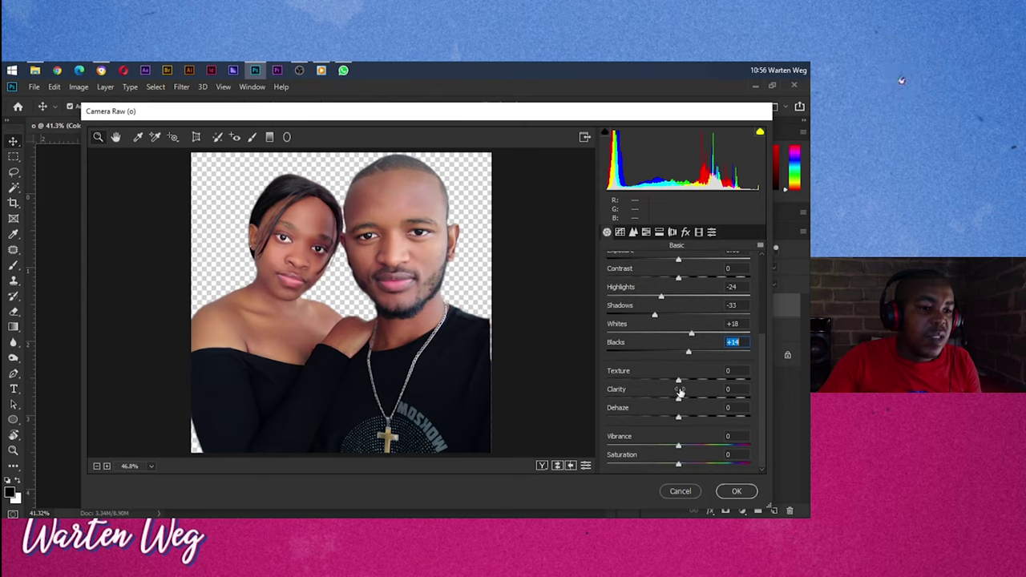
pyautogui.moveTo(678, 399); pyautogui.dragTo(685, 400)
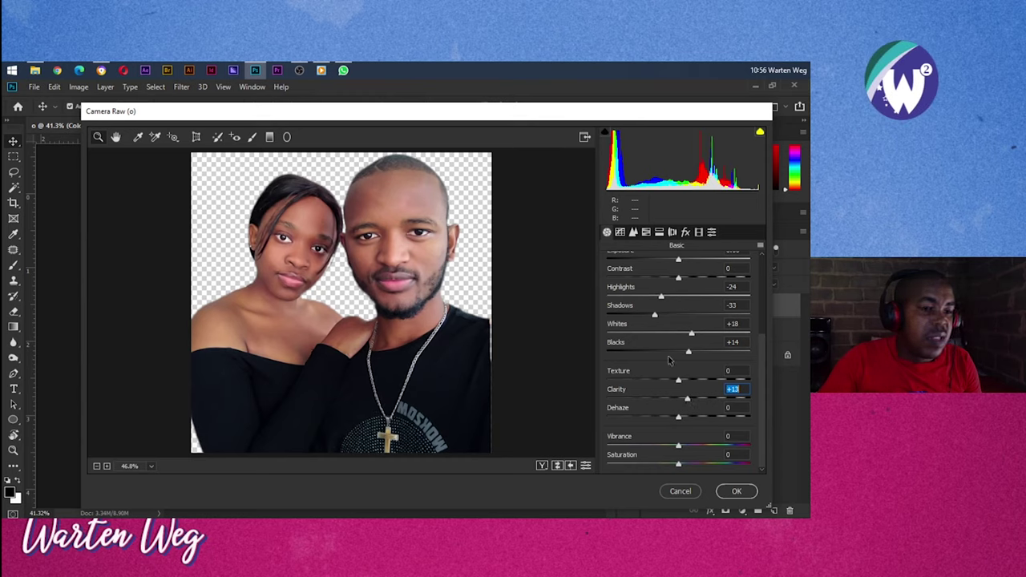
# Step: Set Detail sharpening Amount 18 and luminance noise reduction 19, checking the faces at 100%
pyautogui.click(632, 232)
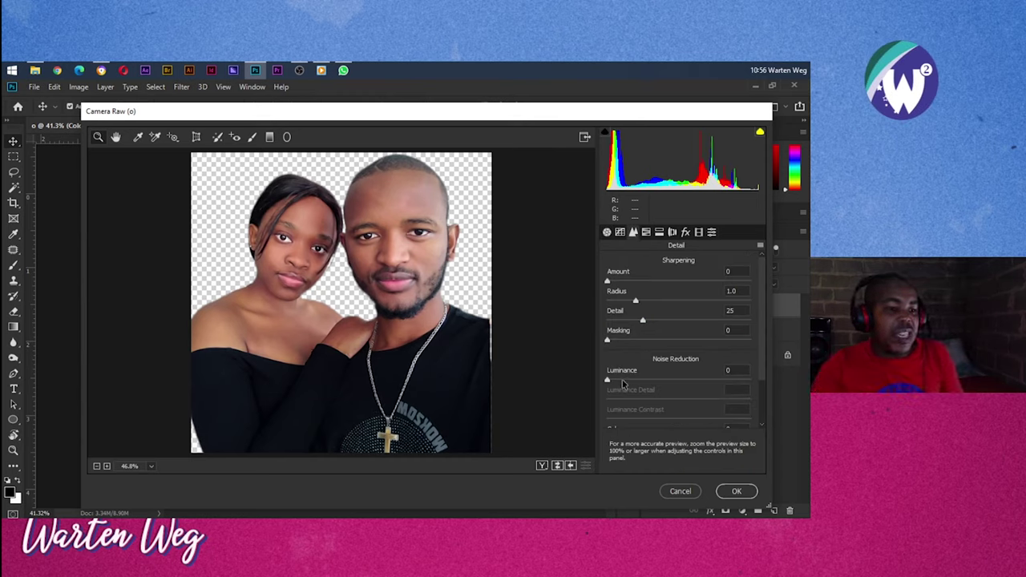
pyautogui.click(434, 225)
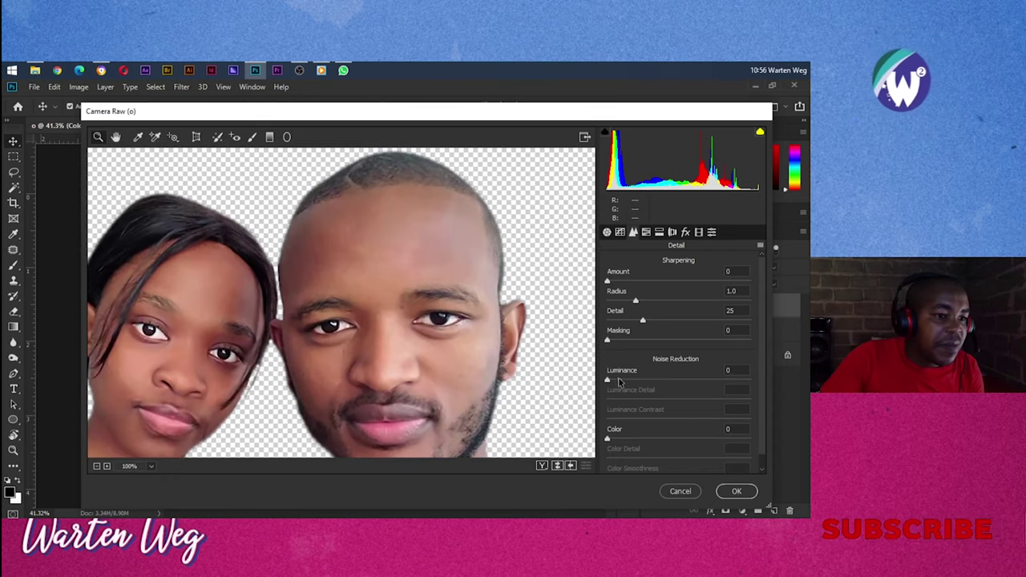
pyautogui.moveTo(618, 383); pyautogui.dragTo(637, 384)
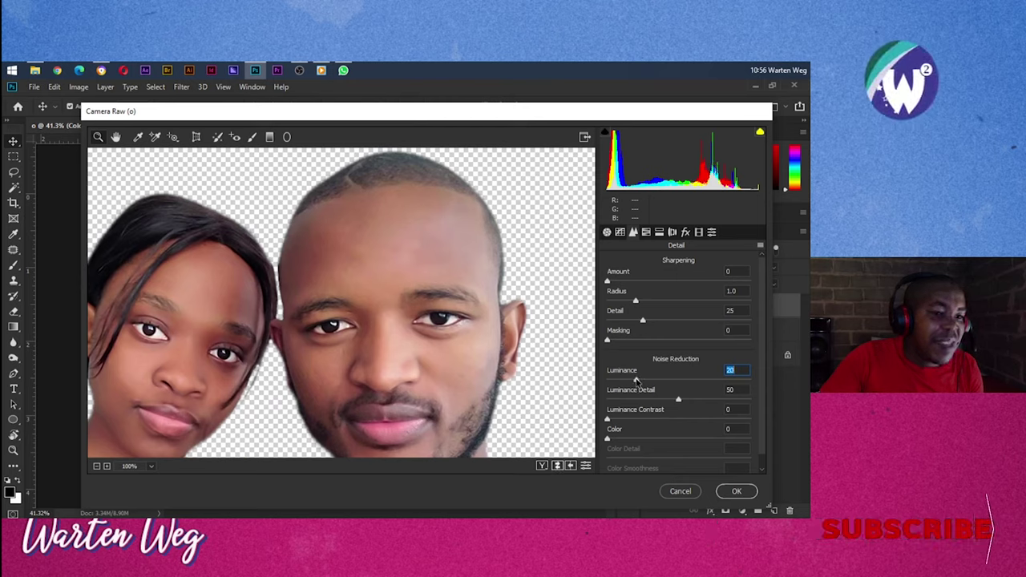
pyautogui.moveTo(635, 380); pyautogui.dragTo(632, 381)
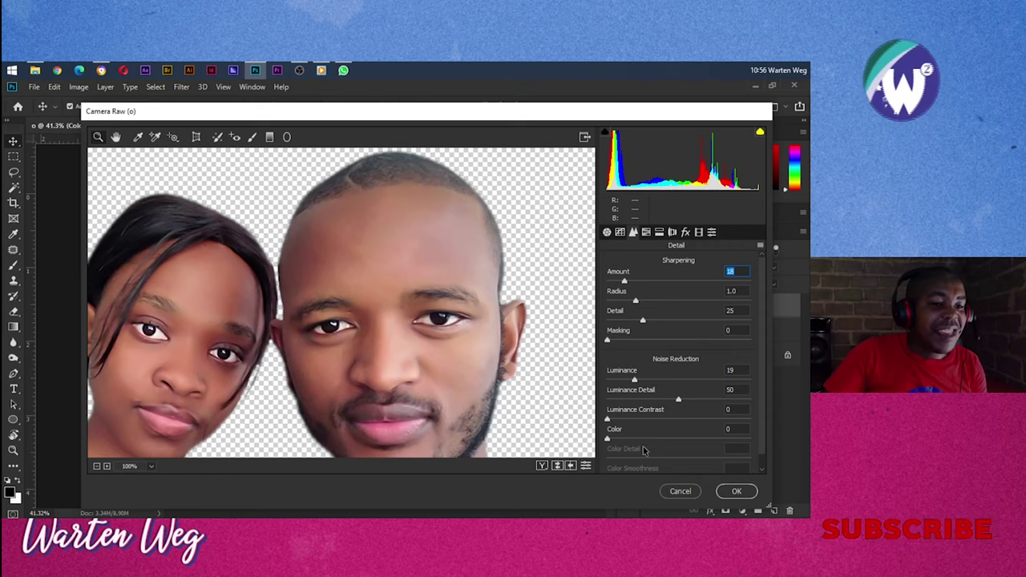
pyautogui.keyDown('alt'); pyautogui.click(399, 303); pyautogui.keyUp('alt')
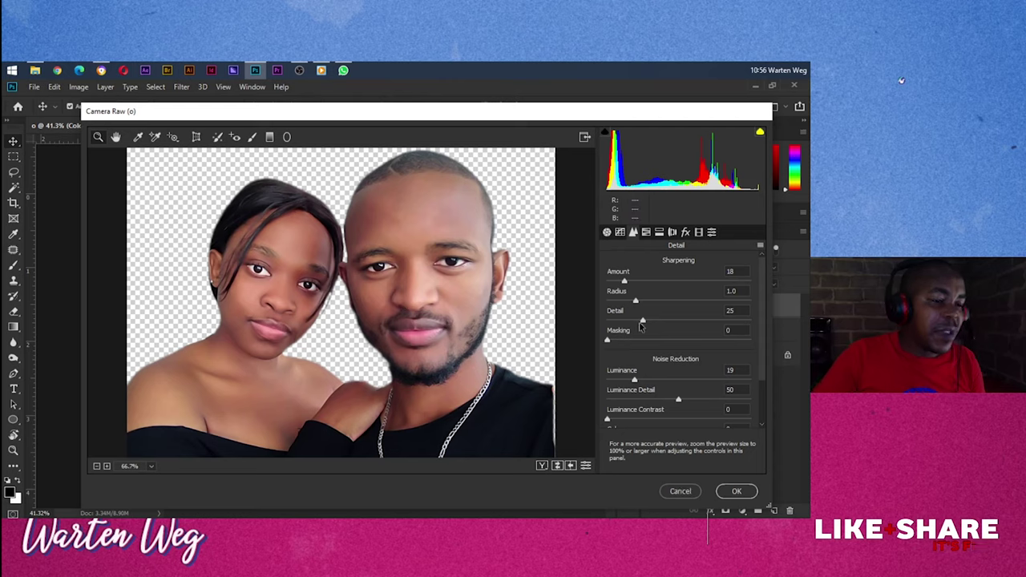
# Step: Raise the Yellows, Reds (+17) and Purples luminance, then apply the Camera Raw filter
pyautogui.click(646, 232)
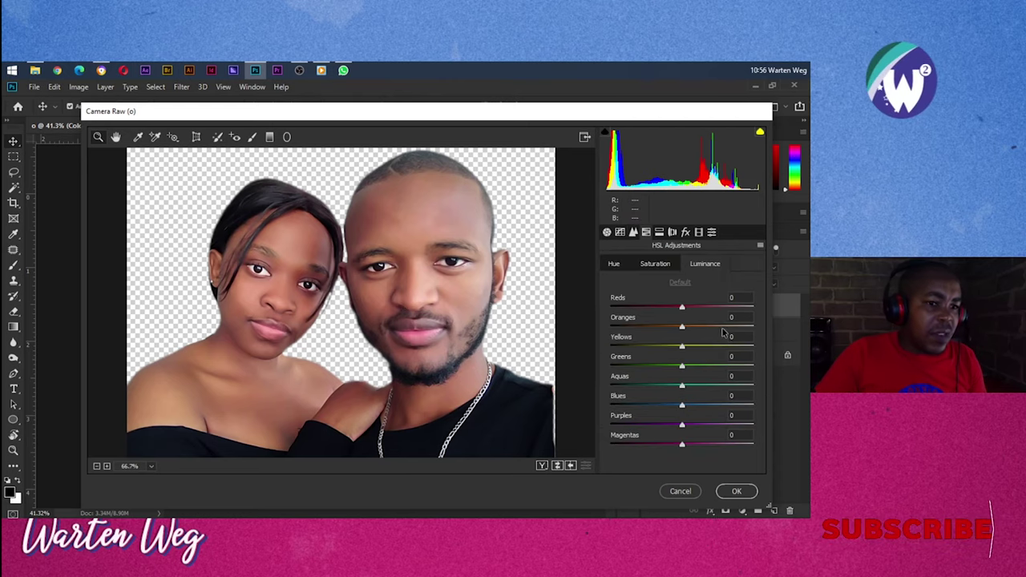
pyautogui.moveTo(681, 346)
pyautogui.mouseDown()
pyautogui.moveTo(692, 353)
pyautogui.moveTo(657, 334)
pyautogui.moveTo(698, 342)
pyautogui.mouseUp()
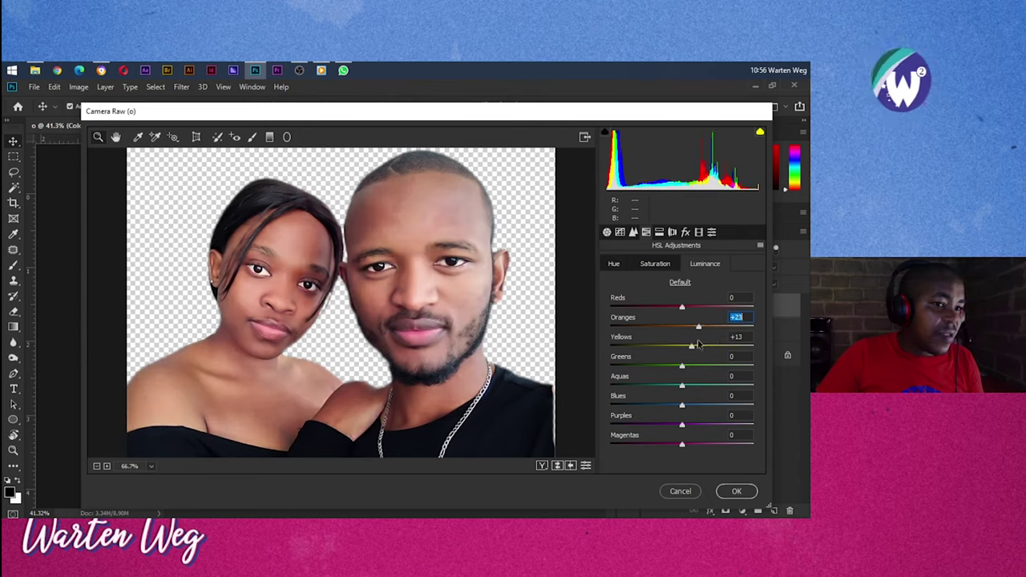
pyautogui.moveTo(681, 309); pyautogui.dragTo(694, 309)
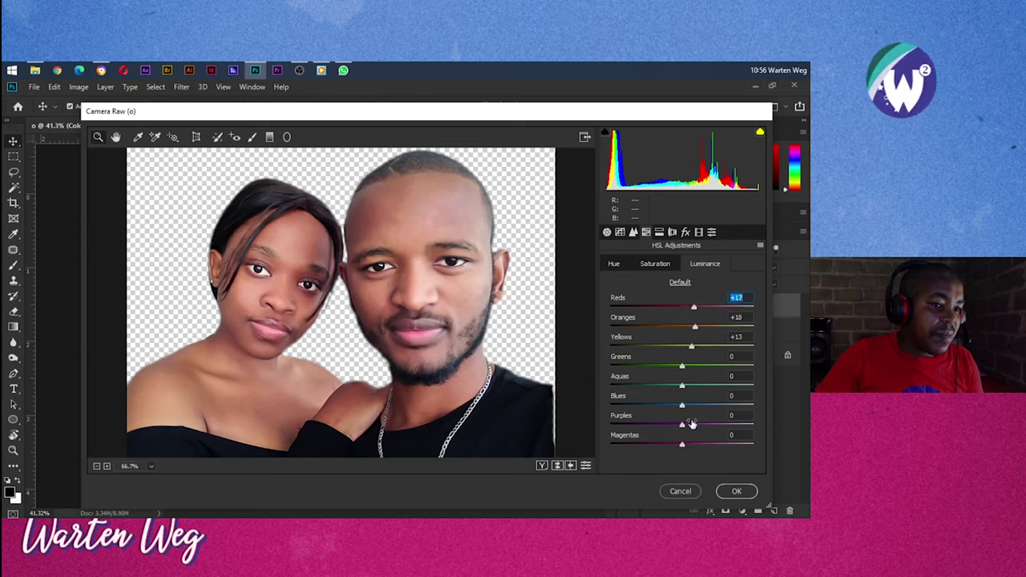
pyautogui.moveTo(692, 425)
pyautogui.mouseDown()
pyautogui.moveTo(708, 427)
pyautogui.moveTo(694, 425)
pyautogui.moveTo(694, 446)
pyautogui.mouseUp()
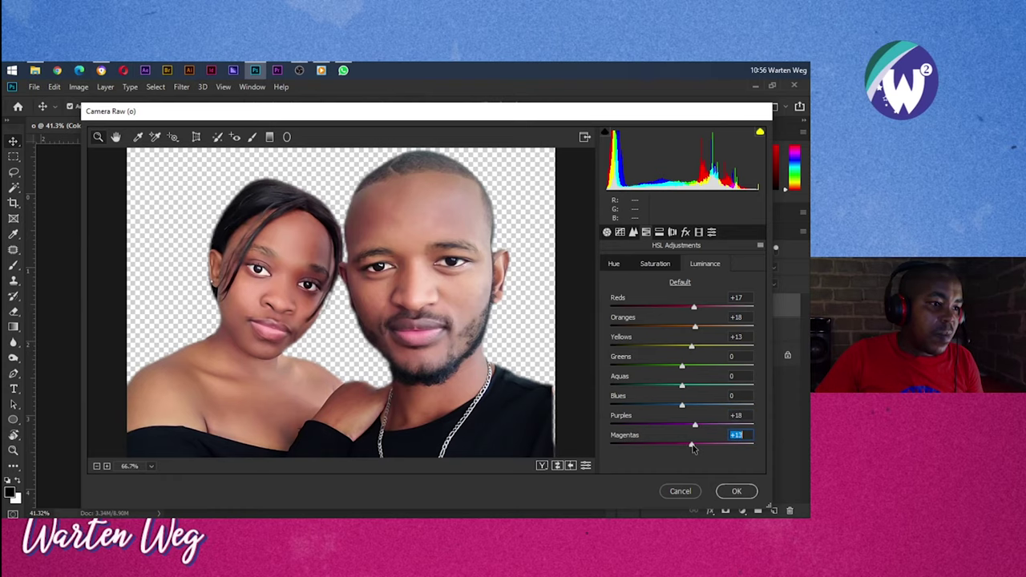
pyautogui.click(734, 491)
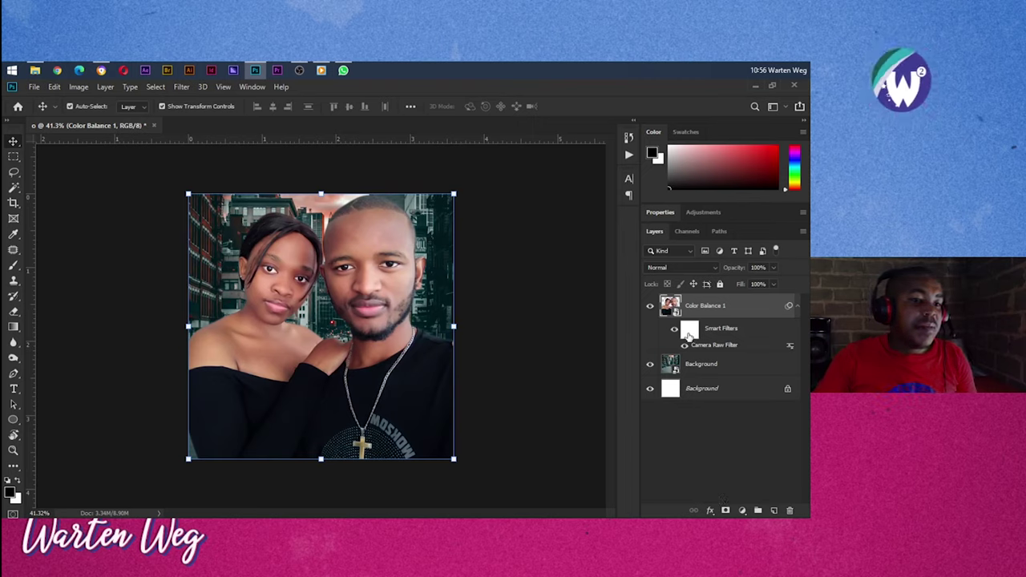
# Step: Toggle the Camera Raw filter off and on to compare the image
pyautogui.click(673, 331)
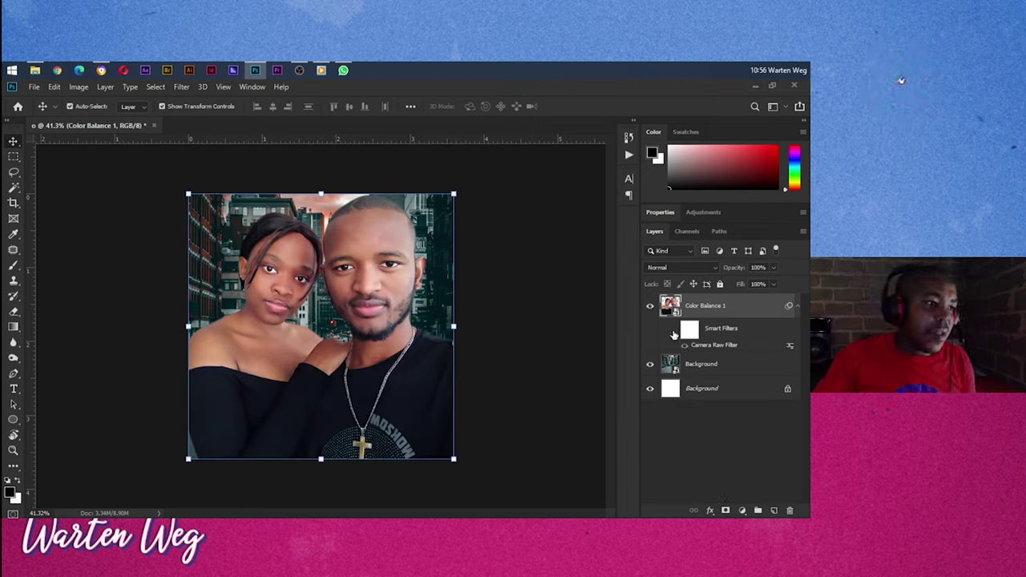
pyautogui.click(674, 331)
pyautogui.click(674, 330)
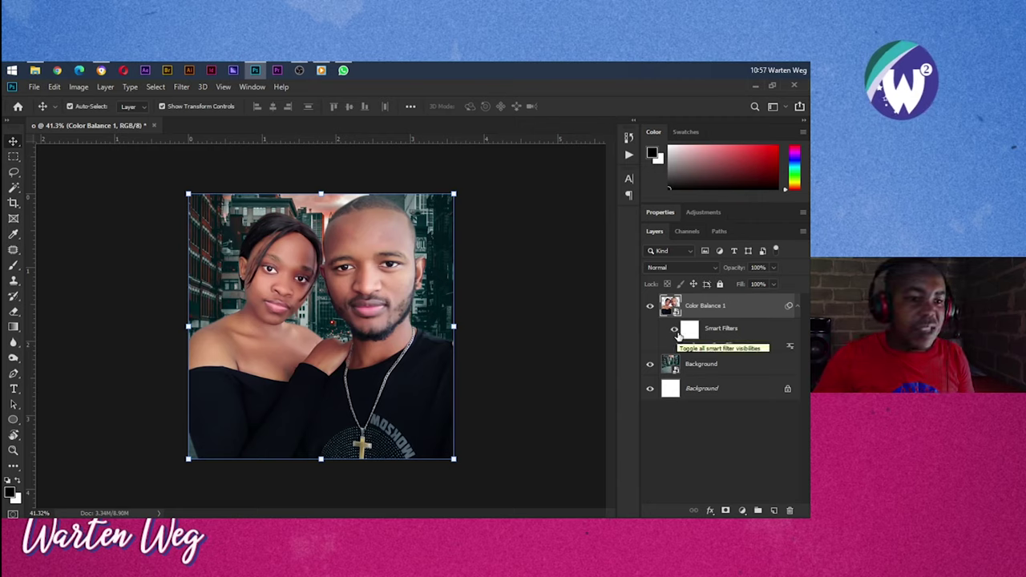
# Step: Duplicate the city Background above the couple and mask it with their inverted outline
pyautogui.click(731, 373)
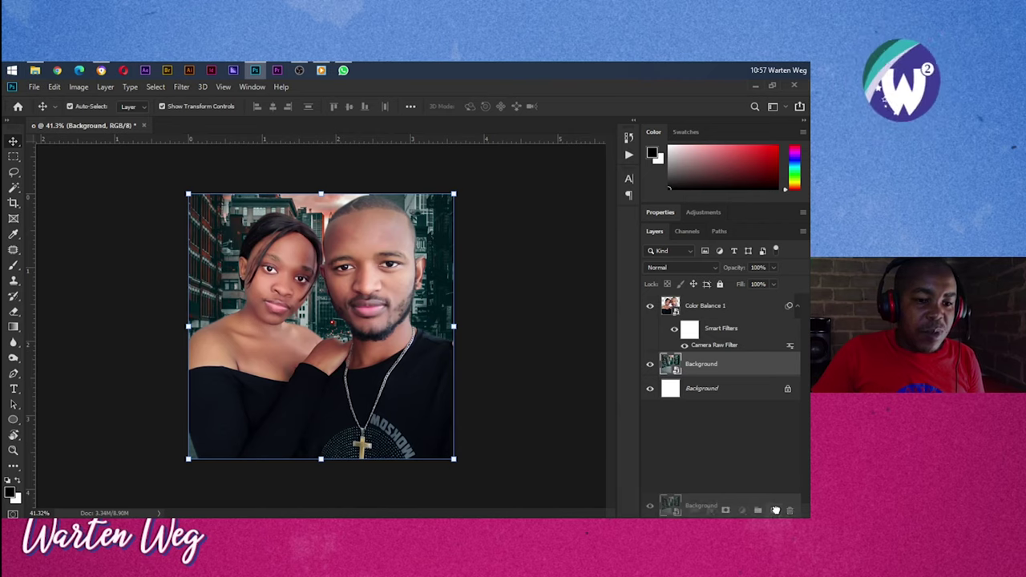
pyautogui.hotkey('ctrl', 'j')
pyautogui.moveTo(699, 366); pyautogui.dragTo(688, 309)
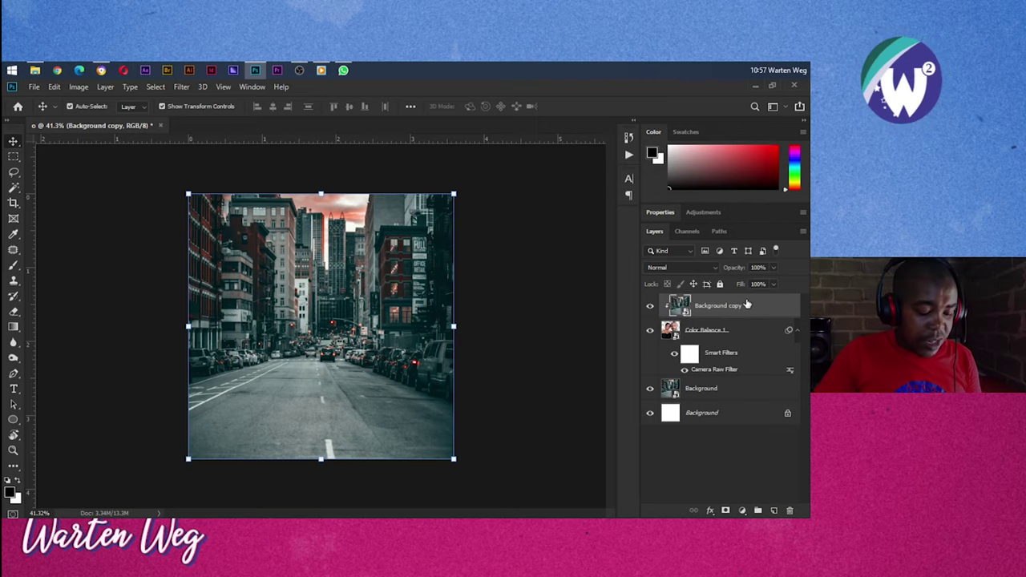
pyautogui.keyDown('ctrl'); pyautogui.click(677, 308); pyautogui.keyUp('ctrl')
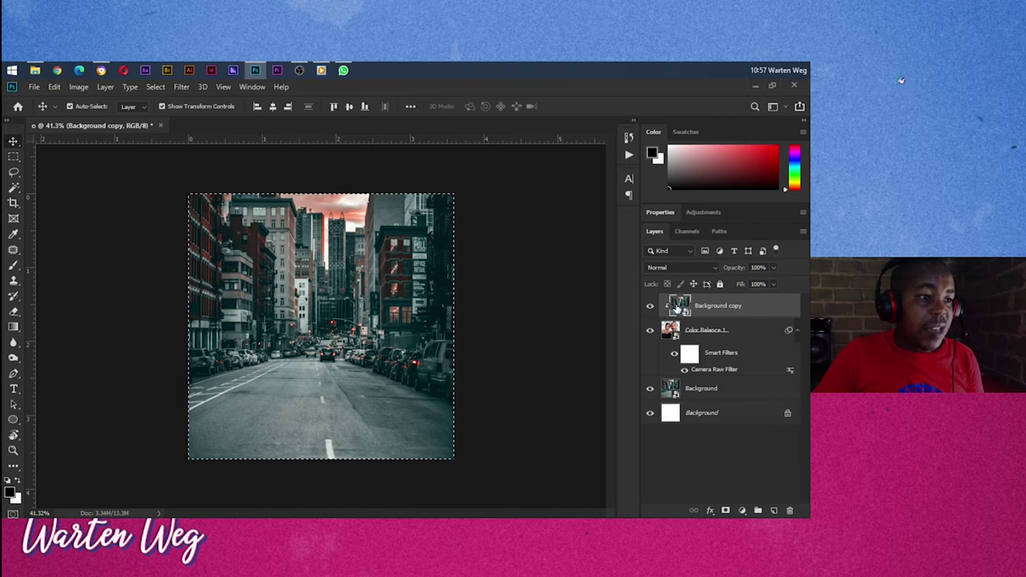
pyautogui.keyDown('ctrl'); pyautogui.click(670, 330); pyautogui.keyUp('ctrl')
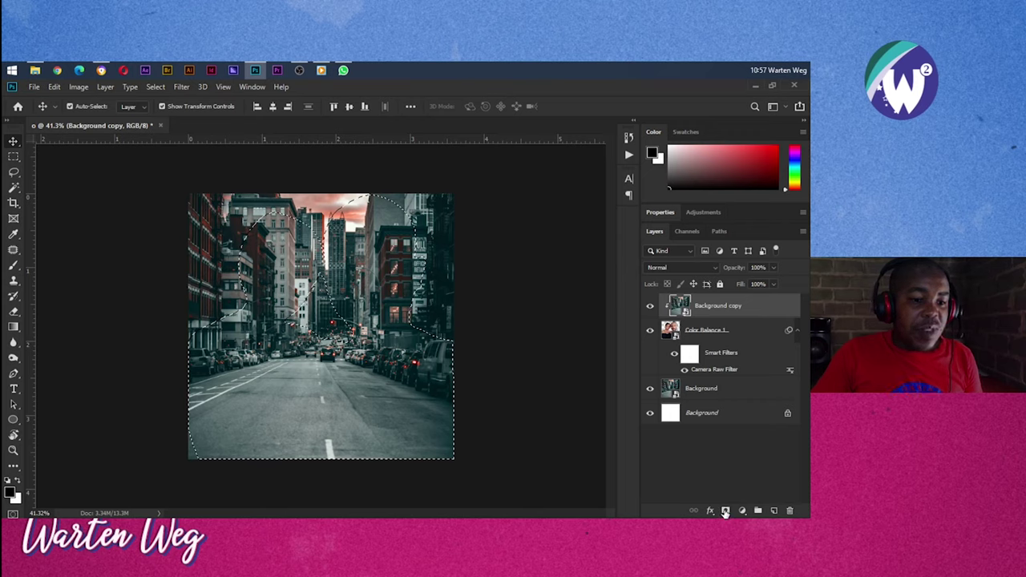
pyautogui.click(724, 511)
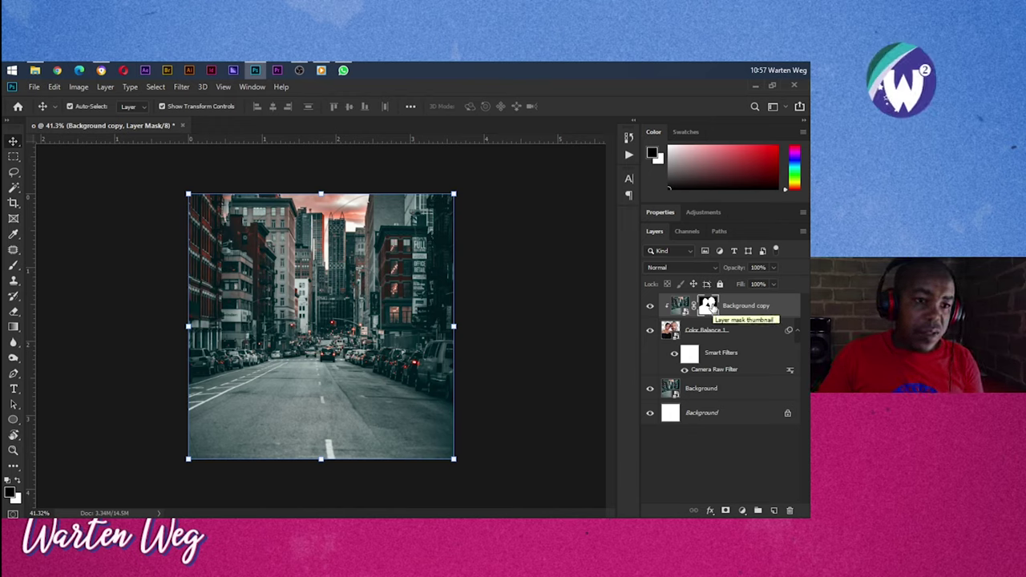
pyautogui.keyDown('shift'); pyautogui.click(708, 305); pyautogui.keyUp('shift')
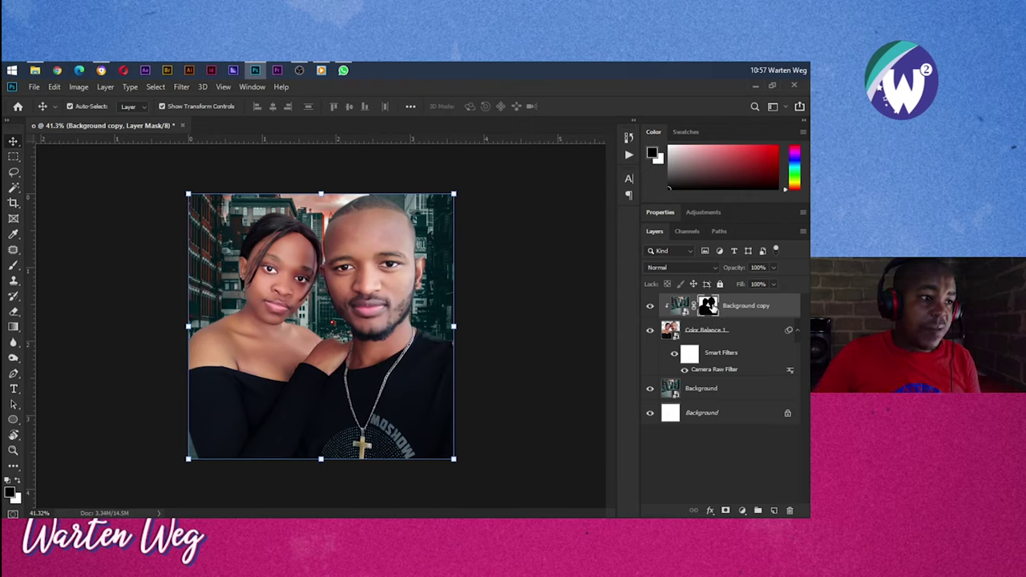
pyautogui.rightClick(731, 312)
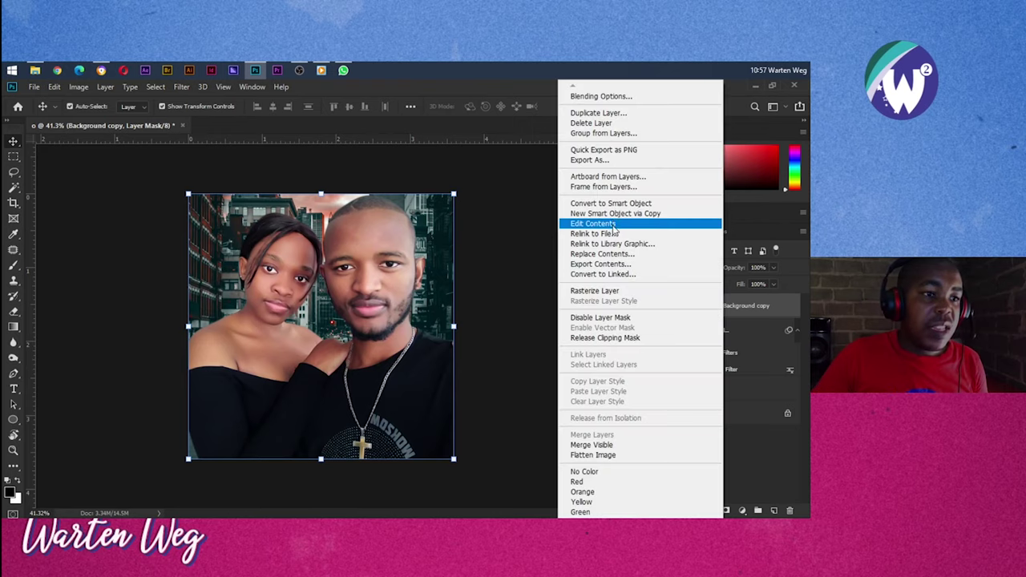
pyautogui.click(609, 205)
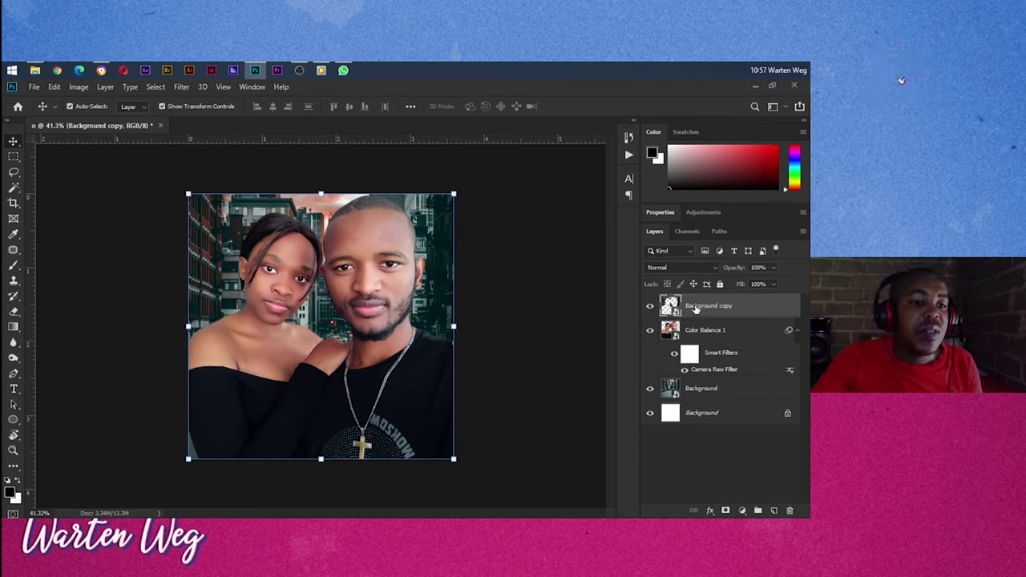
pyautogui.click(180, 87)
pyautogui.moveTo(244, 221)
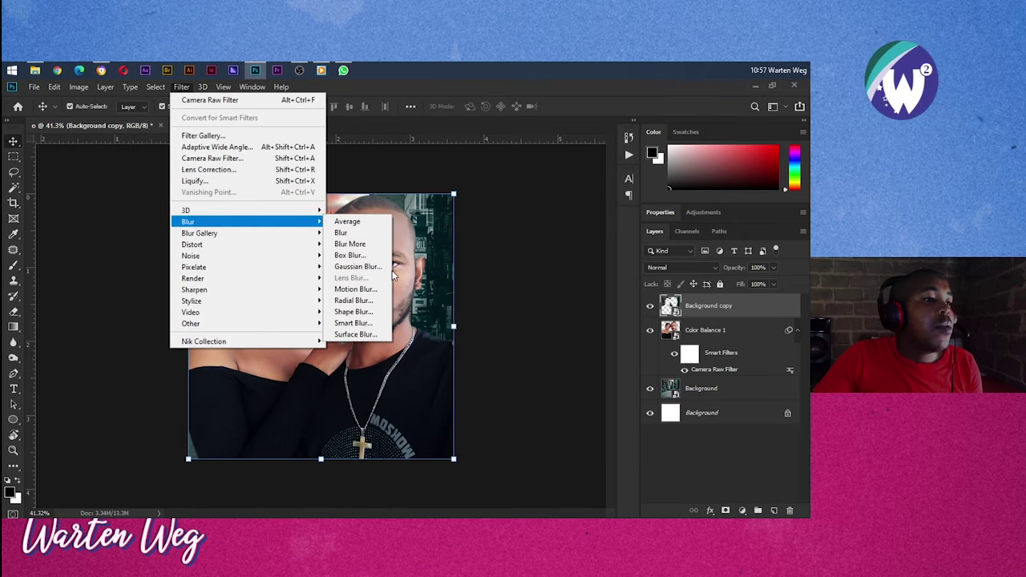
pyautogui.click(373, 269)
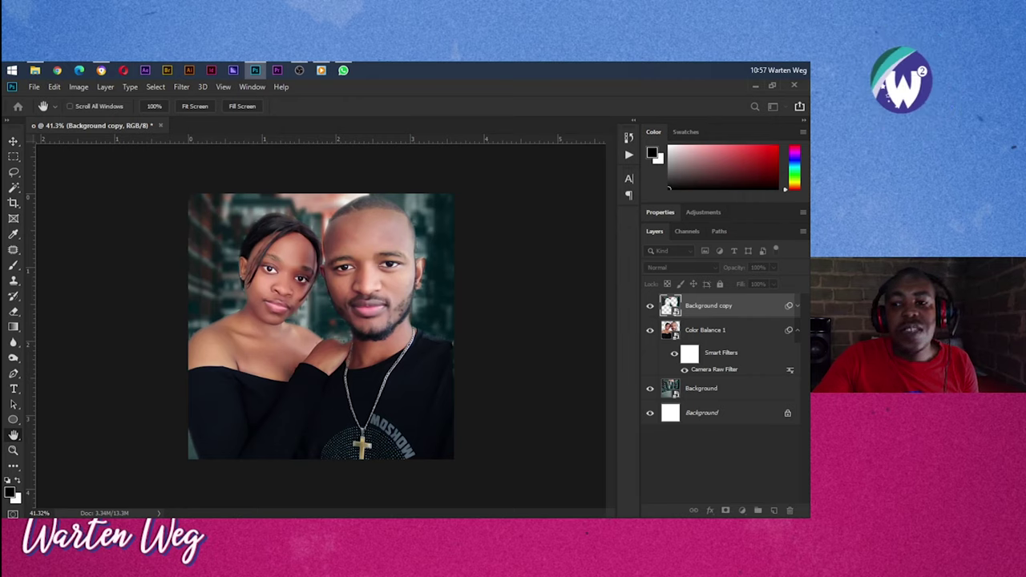
pyautogui.moveTo(779, 122); pyautogui.dragTo(607, 230)
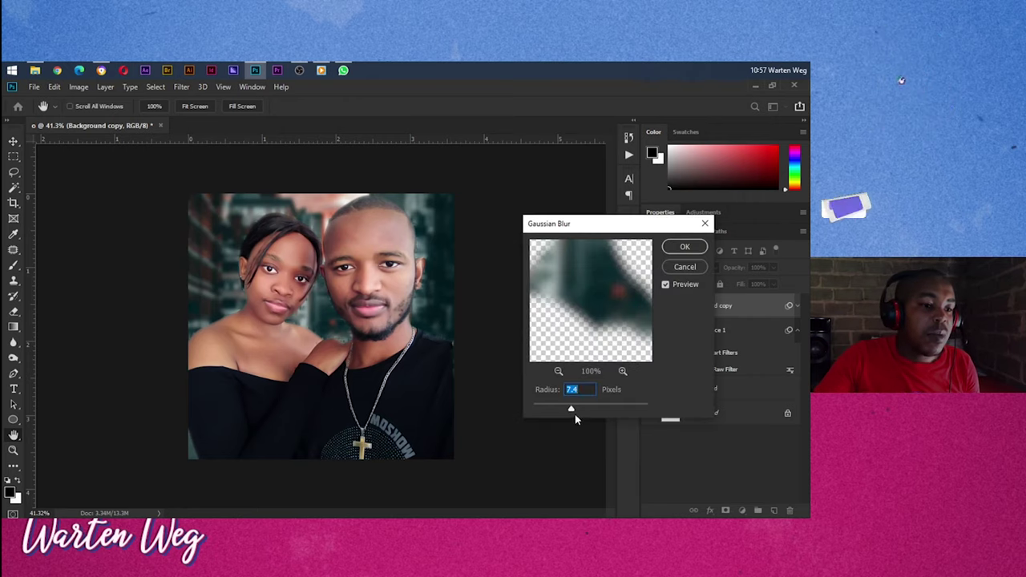
pyautogui.moveTo(571, 409); pyautogui.dragTo(585, 407)
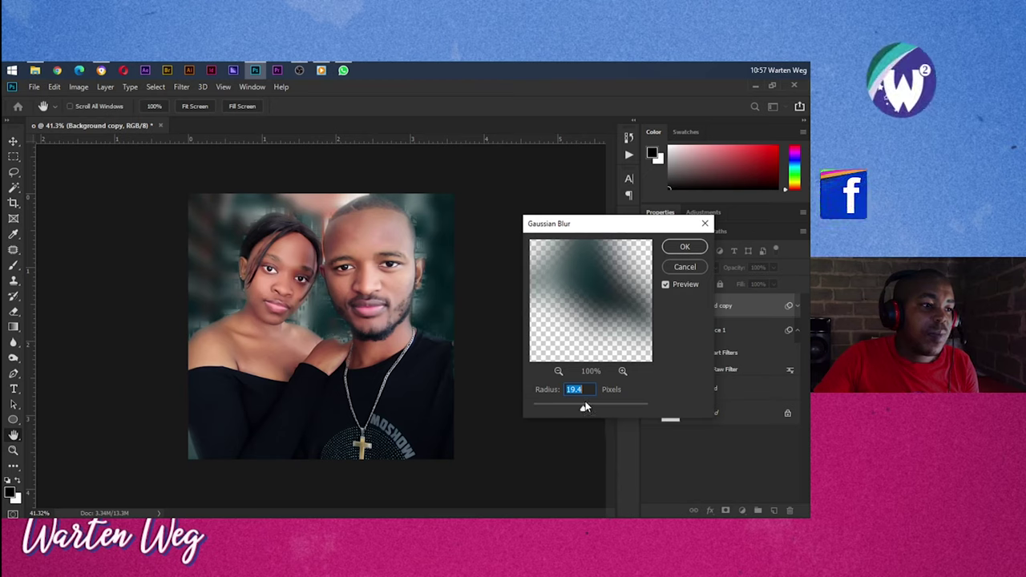
pyautogui.click(685, 246)
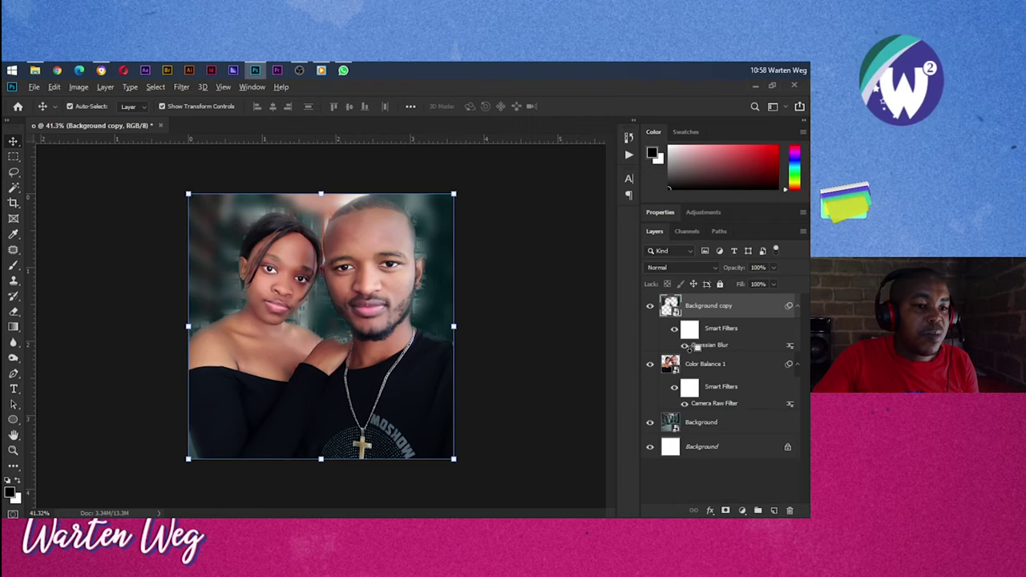
pyautogui.click(686, 345)
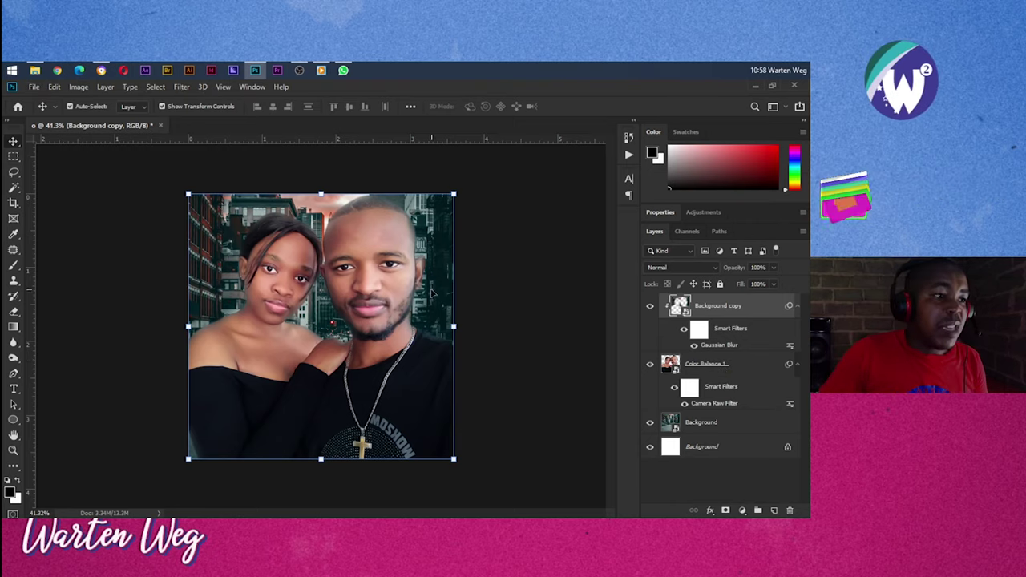
pyautogui.click(649, 307)
pyautogui.click(650, 306)
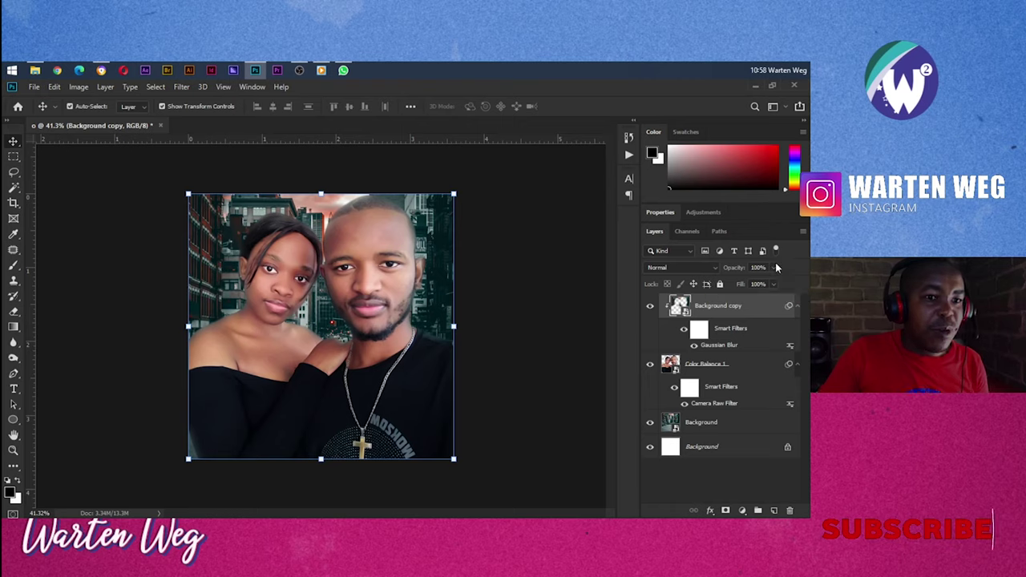
# Step: Lower the couple layer's opacity to 55% and zoom in on their faces
pyautogui.moveTo(773, 267); pyautogui.dragTo(754, 287)
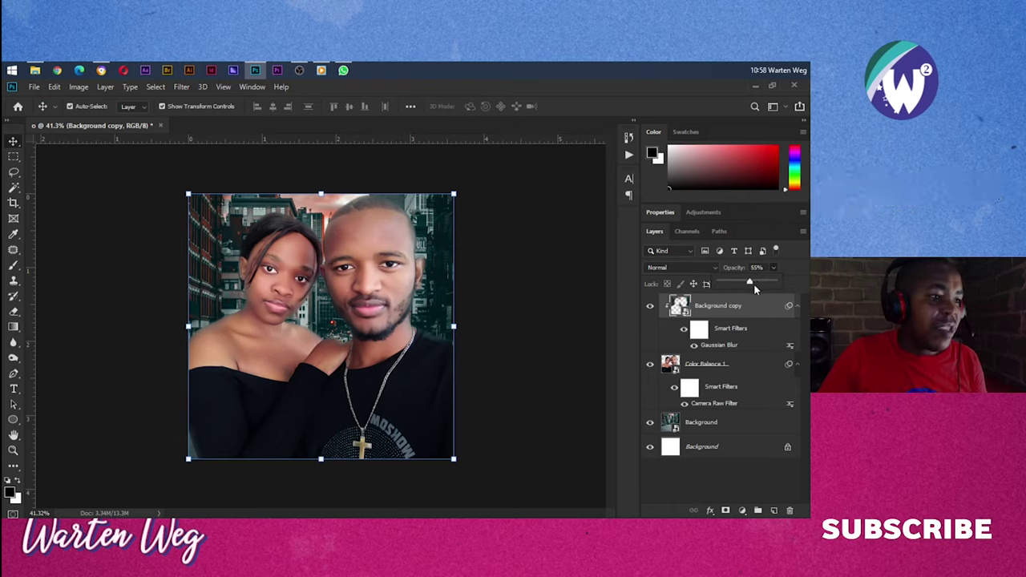
pyautogui.click(650, 307)
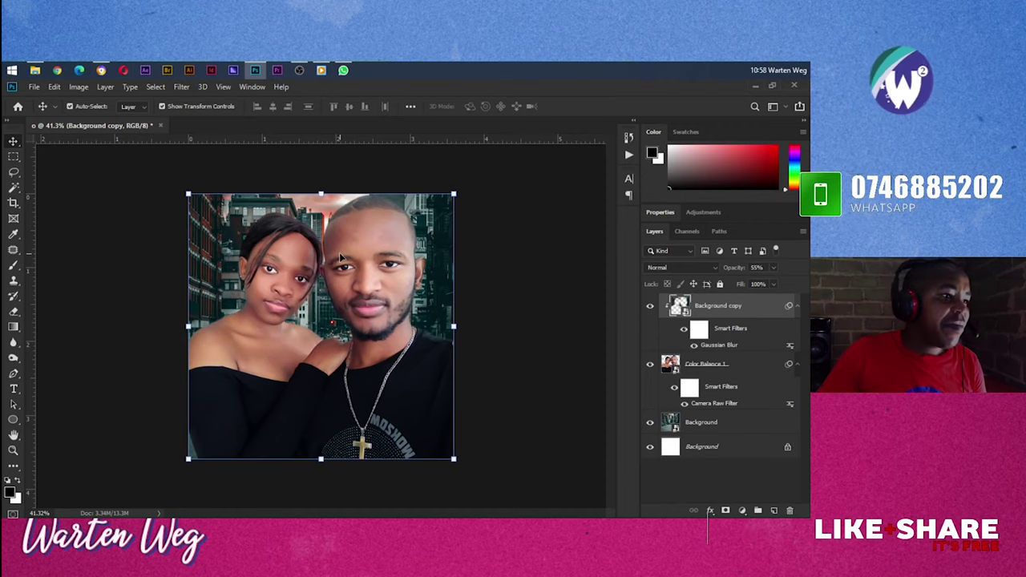
pyautogui.press('z')
pyautogui.click(329, 303)
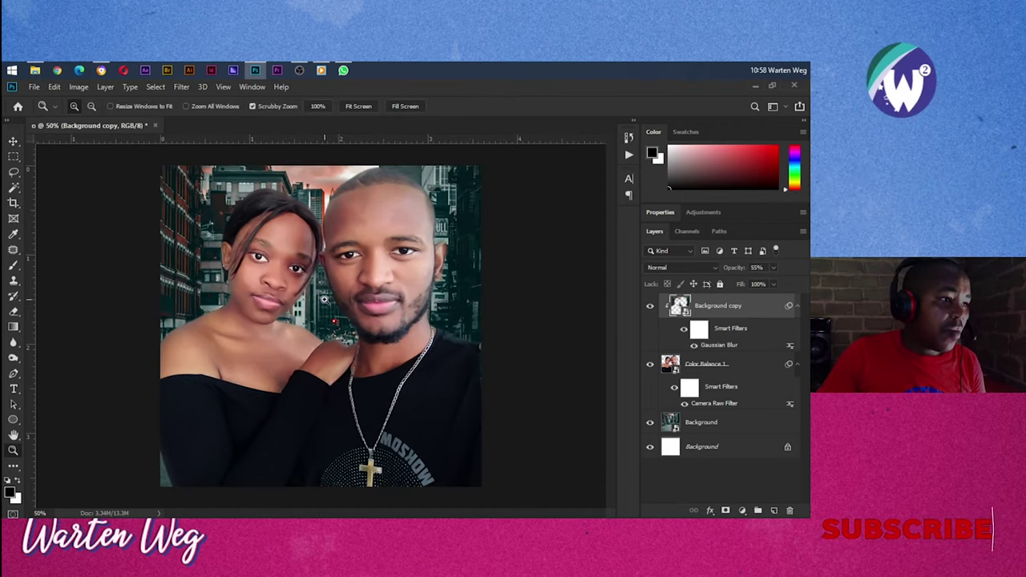
pyautogui.click(325, 299)
pyautogui.moveTo(325, 299); pyautogui.dragTo(363, 340)
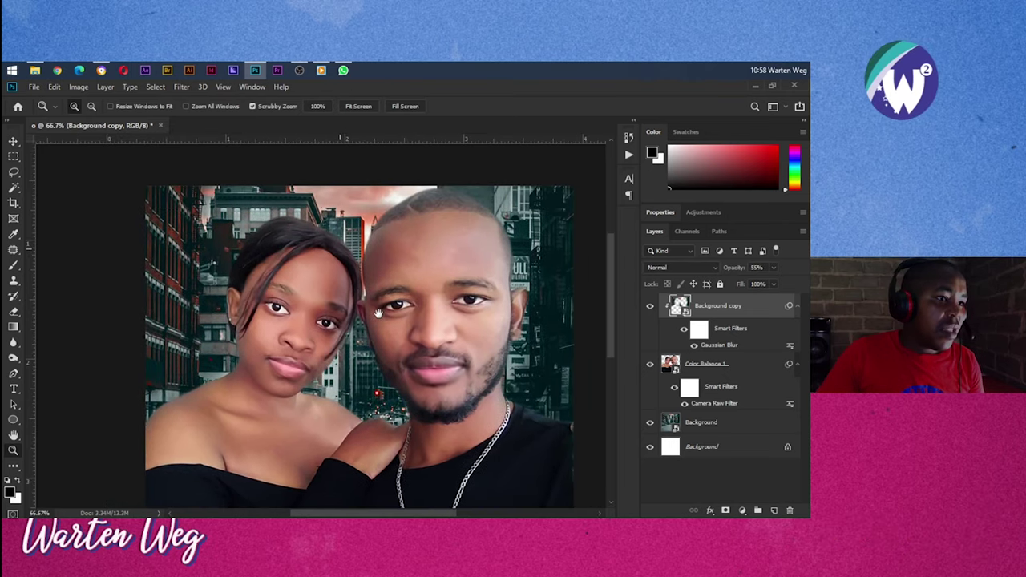
# Step: Compare the Gaussian Blur filter on and off, then duplicate the city street Background layer
pyautogui.click(685, 331)
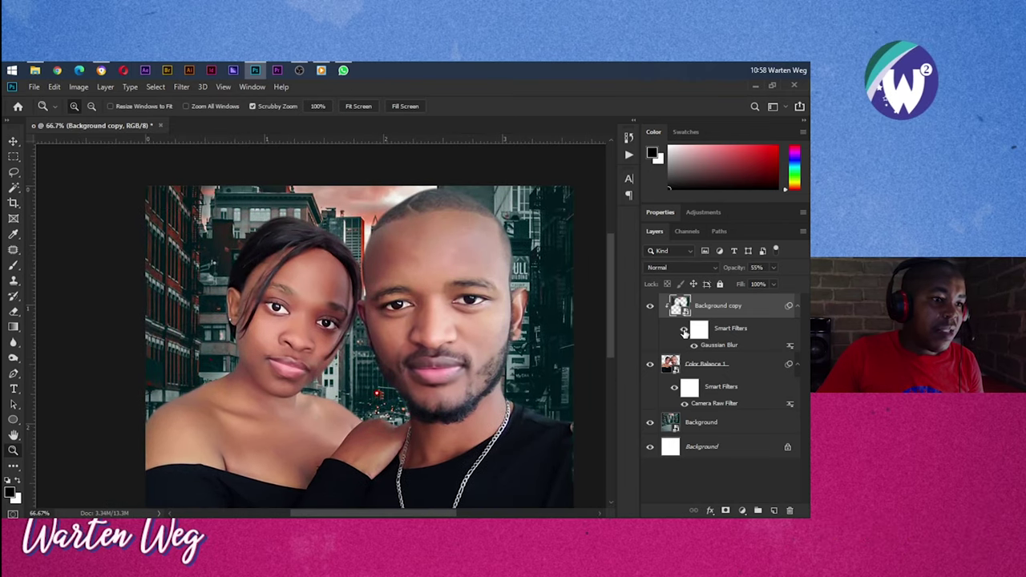
pyautogui.click(685, 332)
pyautogui.click(685, 331)
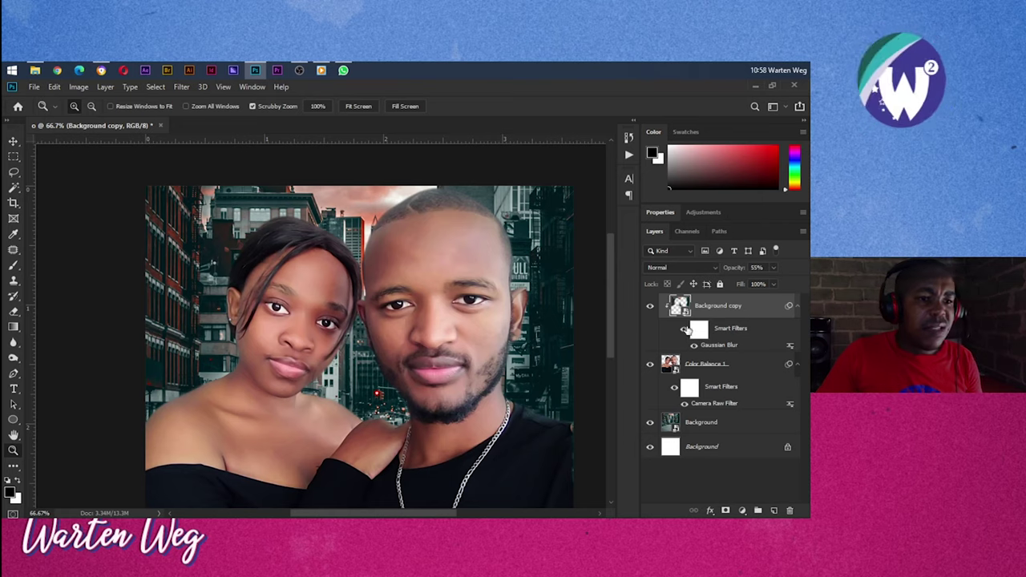
pyautogui.click(708, 425)
pyautogui.moveTo(714, 423)
pyautogui.mouseDown()
pyautogui.moveTo(705, 431)
pyautogui.moveTo(697, 304)
pyautogui.mouseUp()
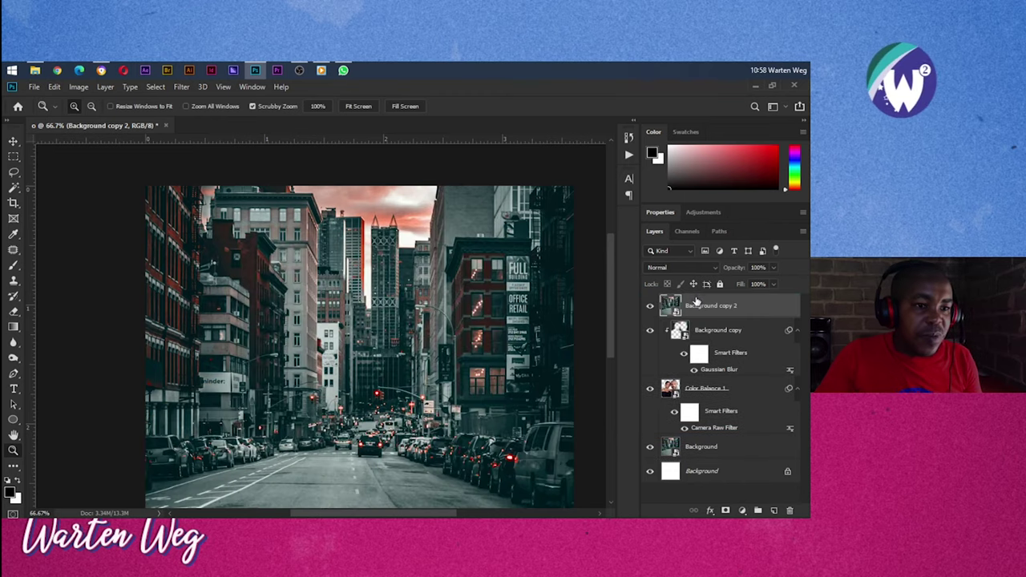
# Step: Clip the street copy and try Exclusion and then Luminosity blending on it
pyautogui.hotkey('ctrl', 'alt', 'g')
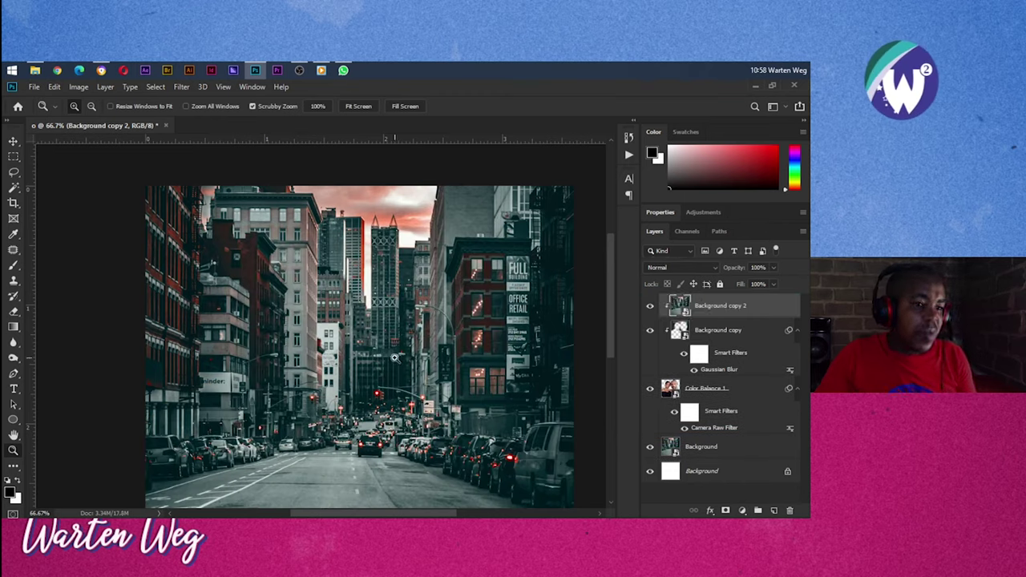
pyautogui.click(683, 267)
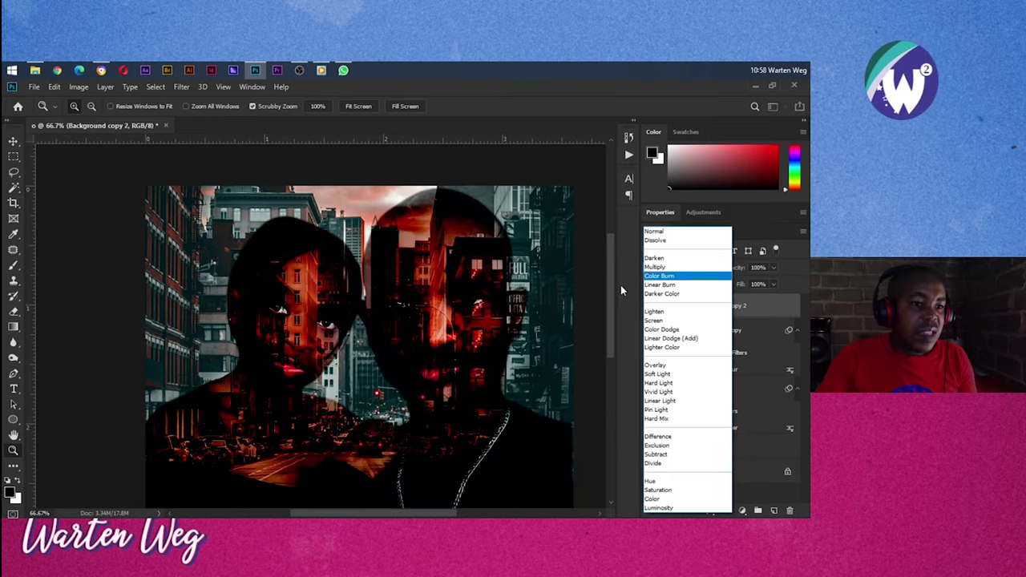
pyautogui.click(677, 446)
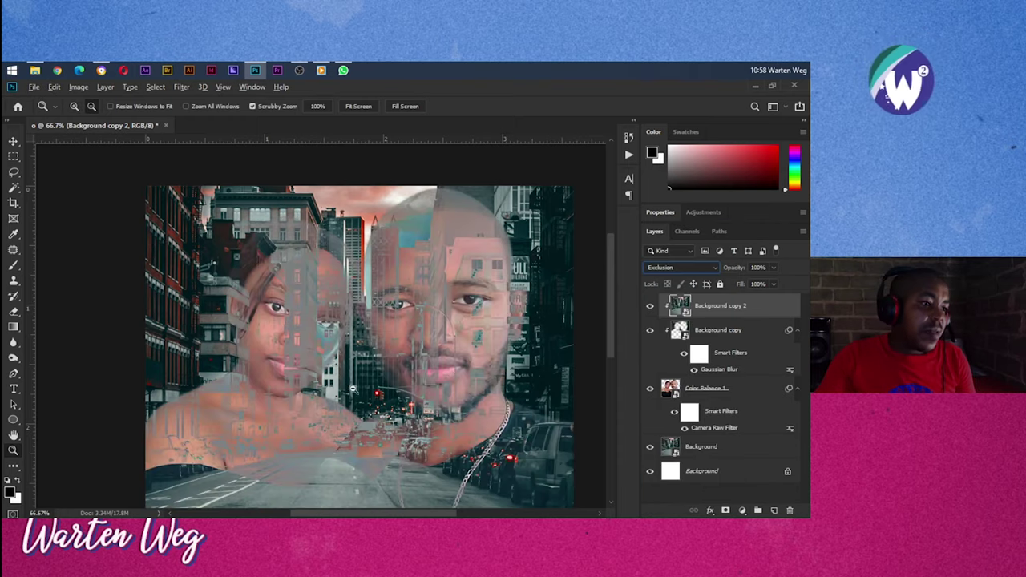
pyautogui.keyDown('alt'); pyautogui.click(574, 291); pyautogui.keyUp('alt')
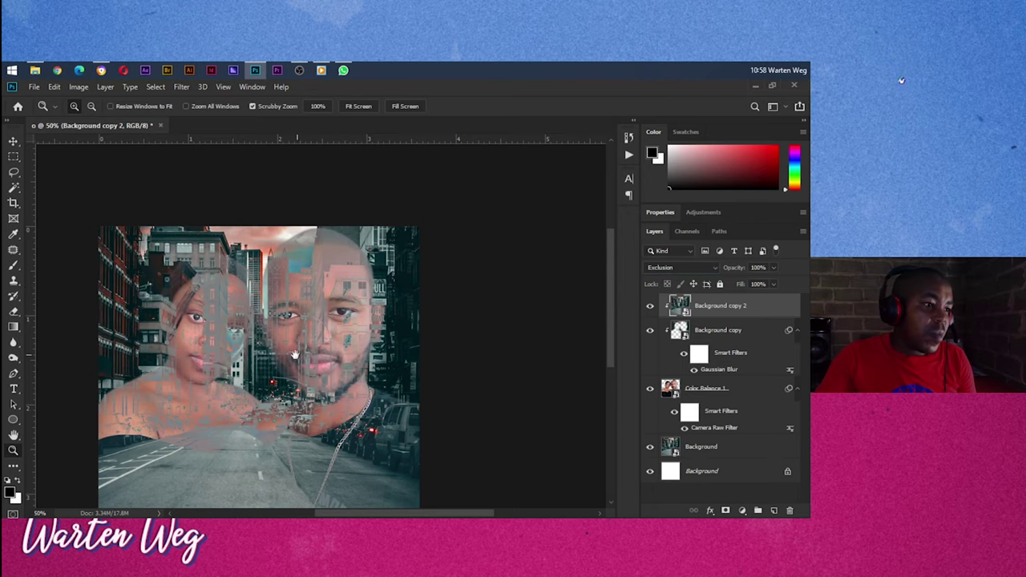
pyautogui.moveTo(295, 355); pyautogui.dragTo(474, 291)
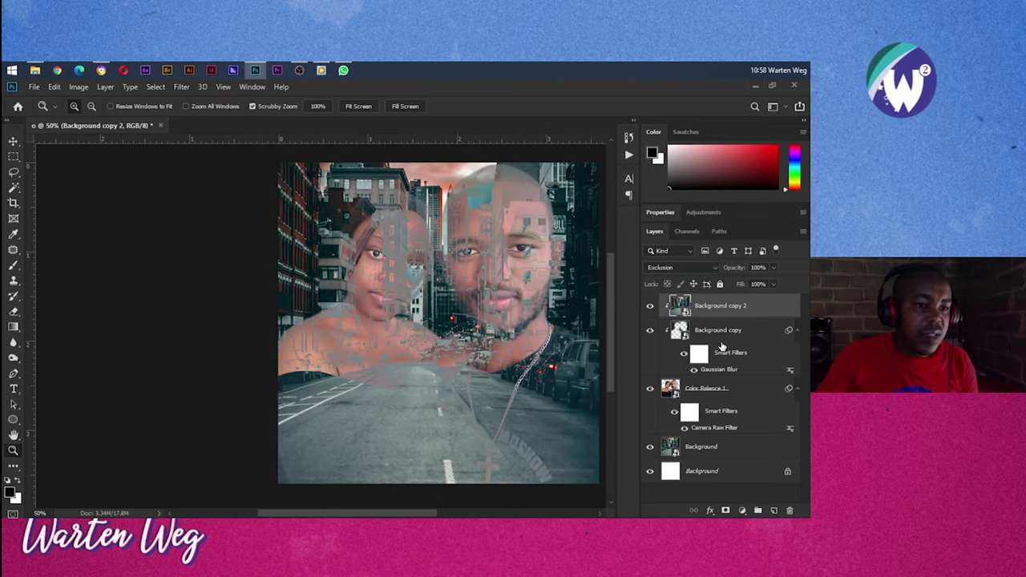
pyautogui.click(681, 267)
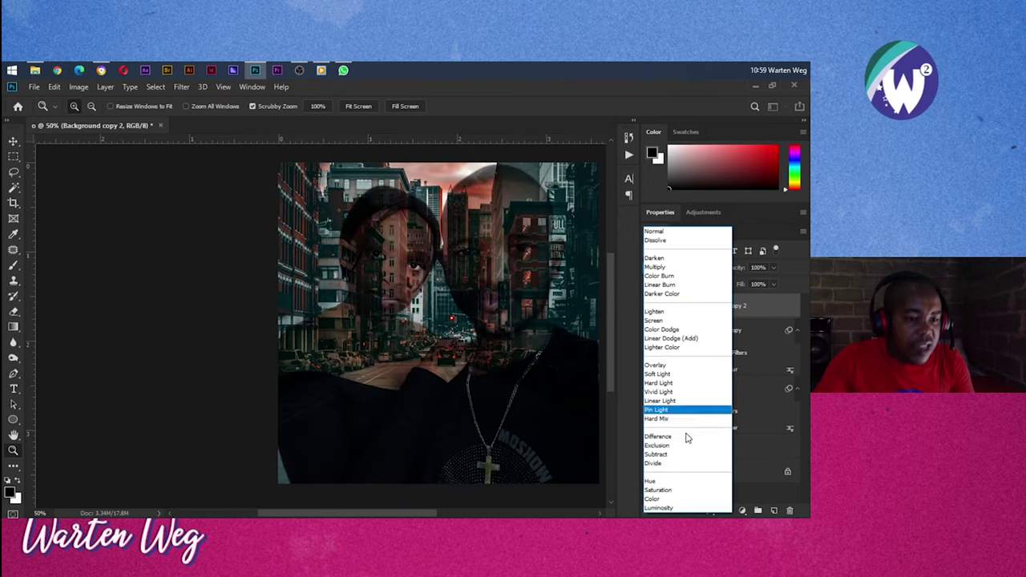
pyautogui.click(686, 507)
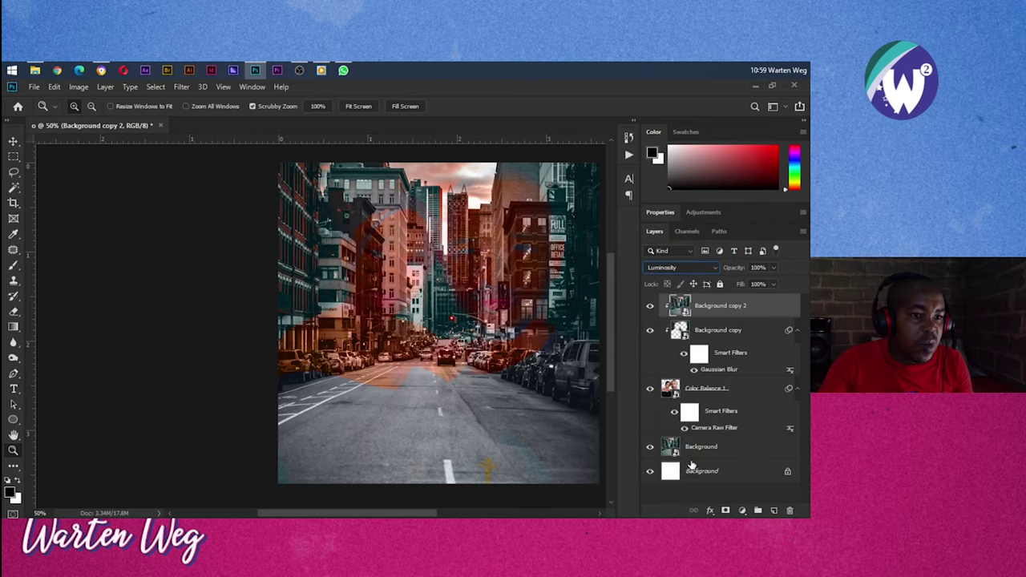
# Step: Cycle the street copy's blend mode back to Normal so only the street shows
pyautogui.scroll(1, 679, 265)
pyautogui.scroll(1, 678, 265)
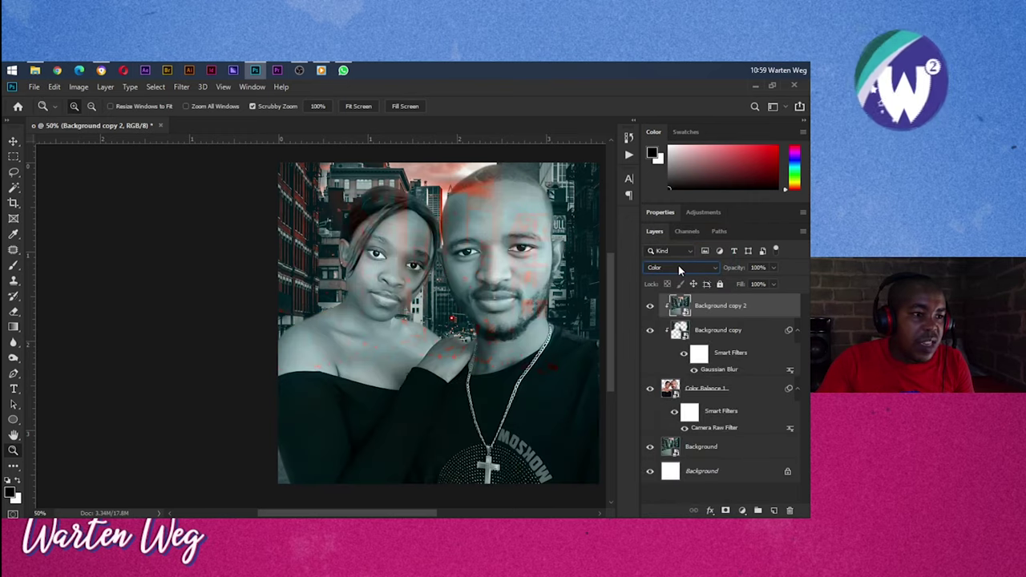
pyautogui.scroll(1, 678, 265)
pyautogui.scroll(1, 678, 265)
pyautogui.scroll(1, 678, 265)
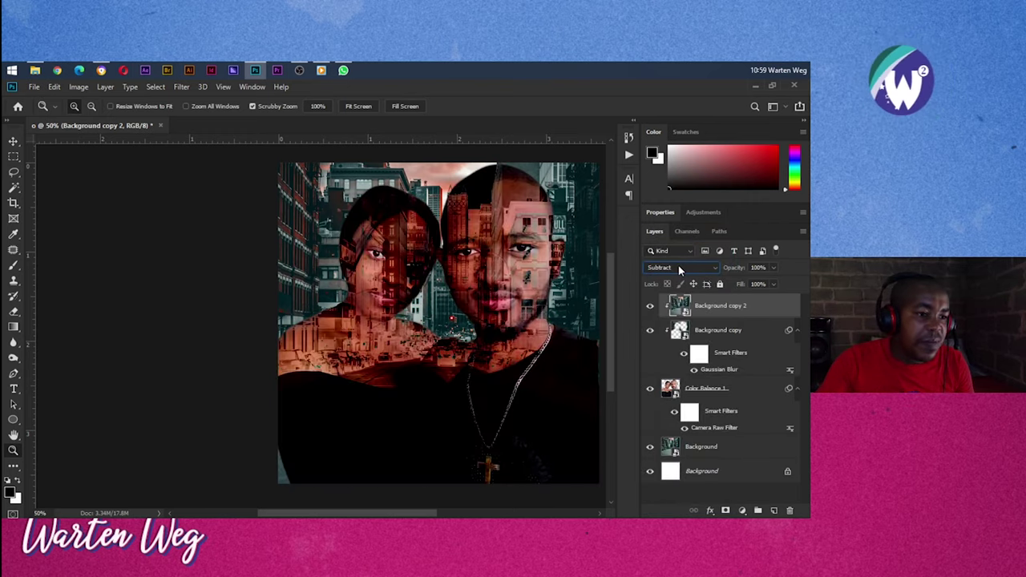
pyautogui.scroll(1, 678, 265)
pyautogui.scroll(1, 678, 266)
pyautogui.scroll(1, 678, 265)
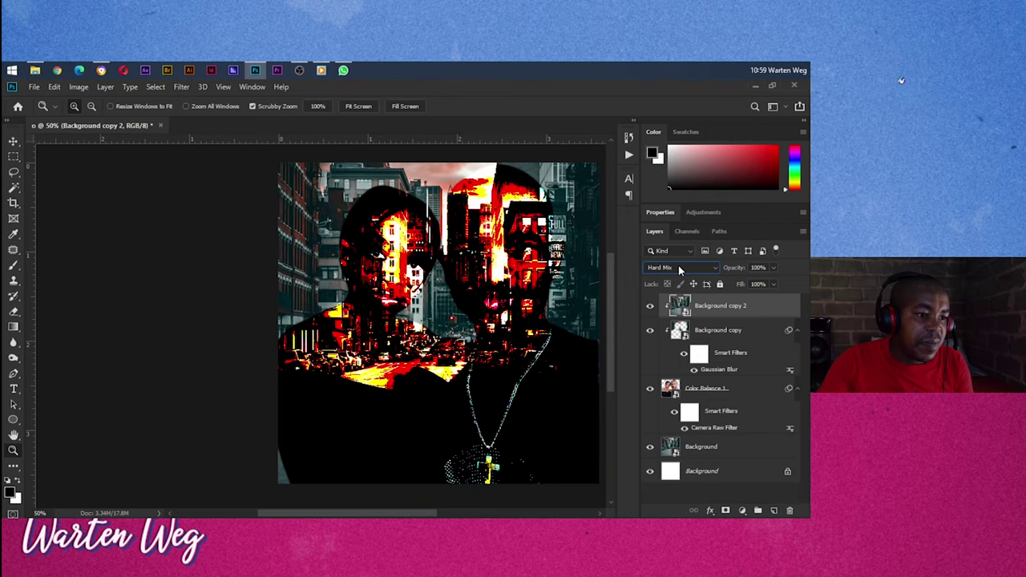
pyautogui.scroll(1, 678, 265)
pyautogui.scroll(1, 678, 265)
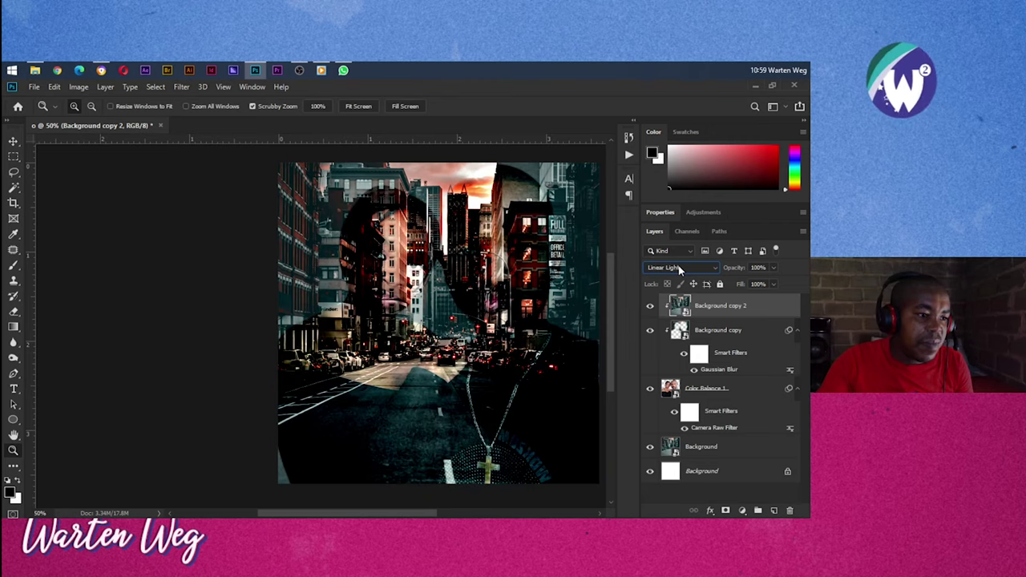
pyautogui.scroll(1, 678, 265)
pyautogui.scroll(1, 678, 265)
pyautogui.scroll(1, 678, 265)
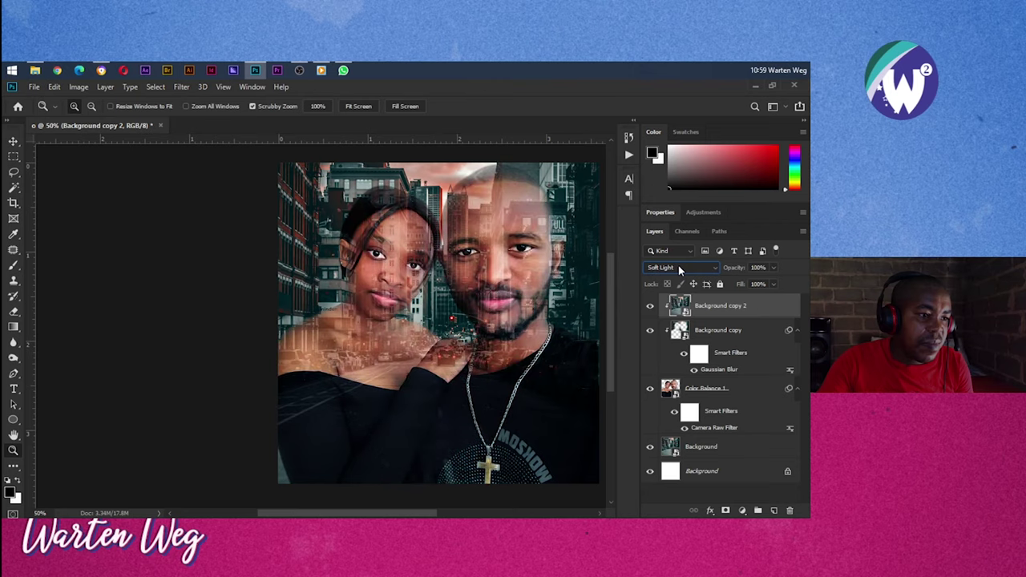
pyautogui.scroll(1, 678, 265)
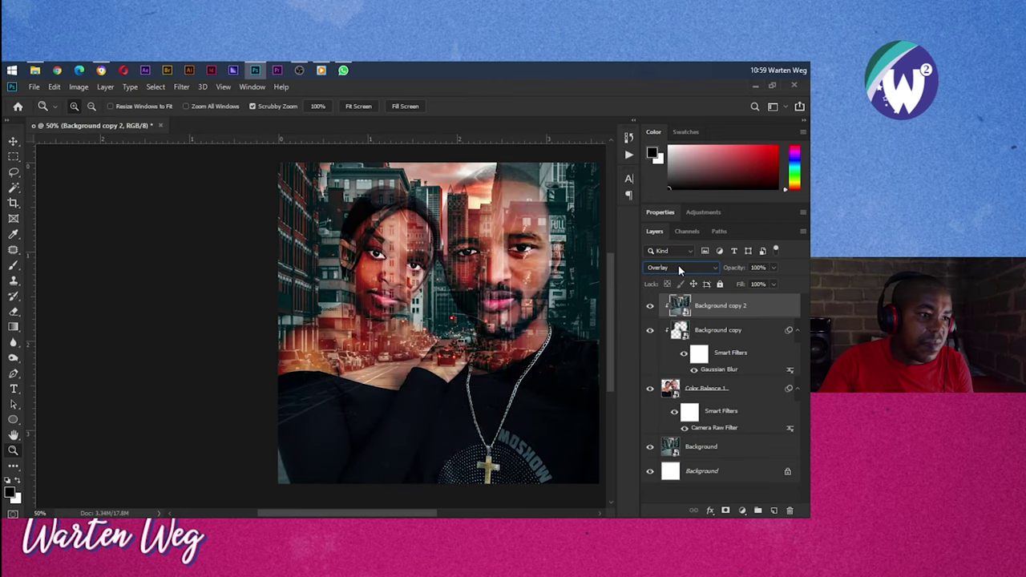
pyautogui.scroll(2, 678, 265)
pyautogui.scroll(1, 678, 265)
pyautogui.scroll(1, 678, 266)
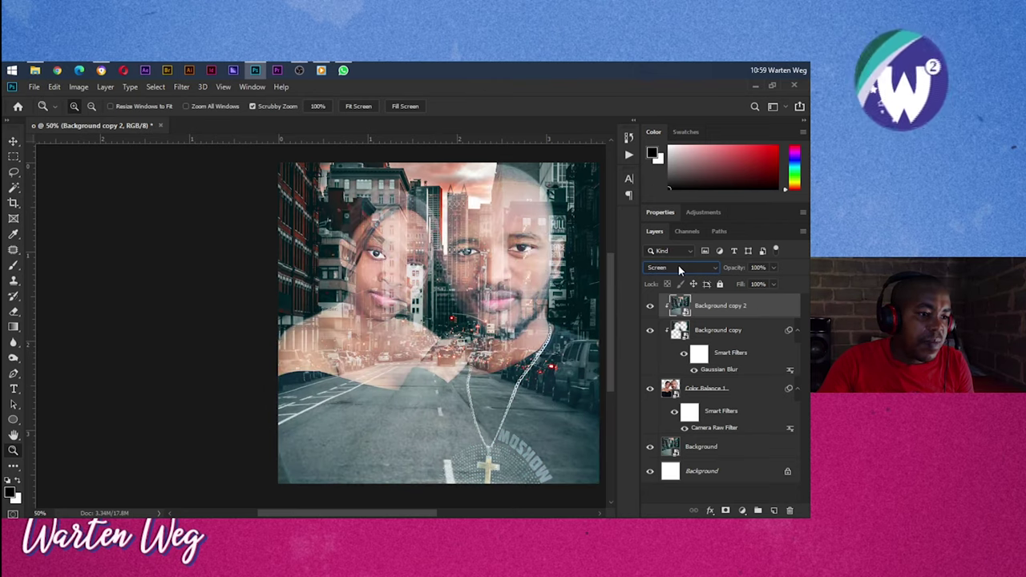
pyautogui.scroll(3, 678, 266)
pyautogui.scroll(1, 678, 265)
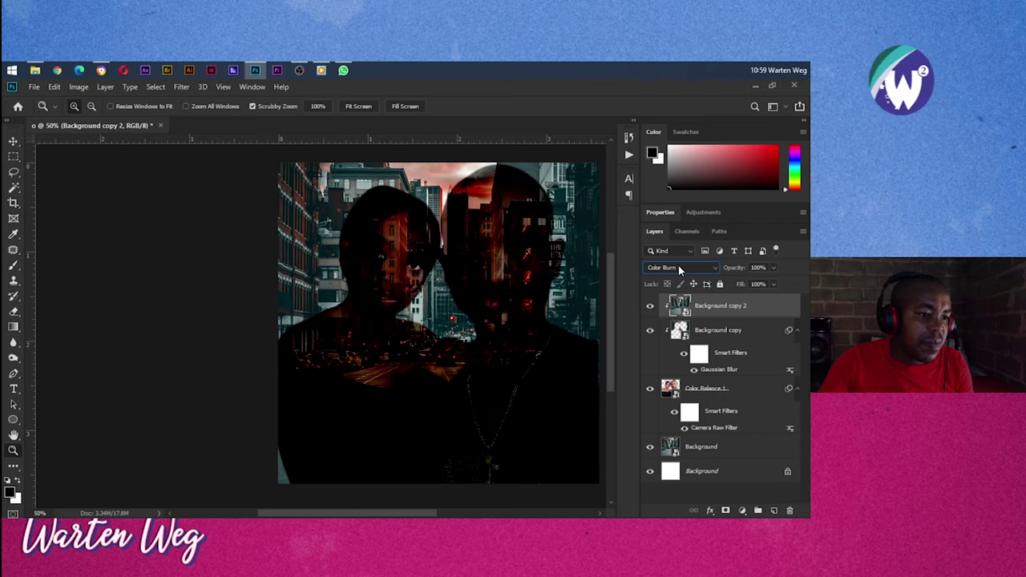
pyautogui.scroll(1, 678, 266)
pyautogui.scroll(1, 678, 265)
pyautogui.scroll(1, 678, 265)
pyautogui.scroll(1, 677, 265)
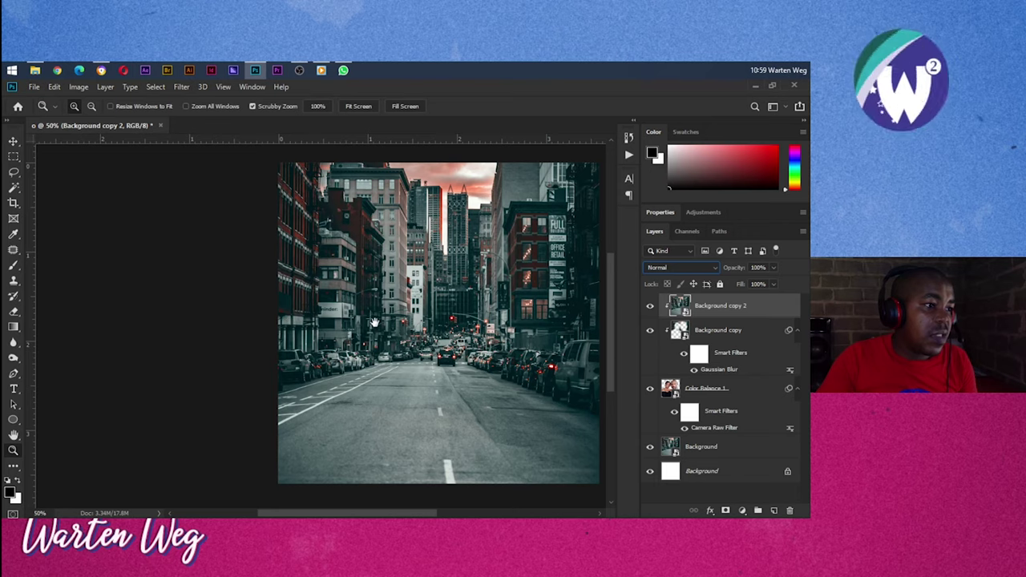
# Step: Move the top city copy lower on the canvas
pyautogui.press('s')
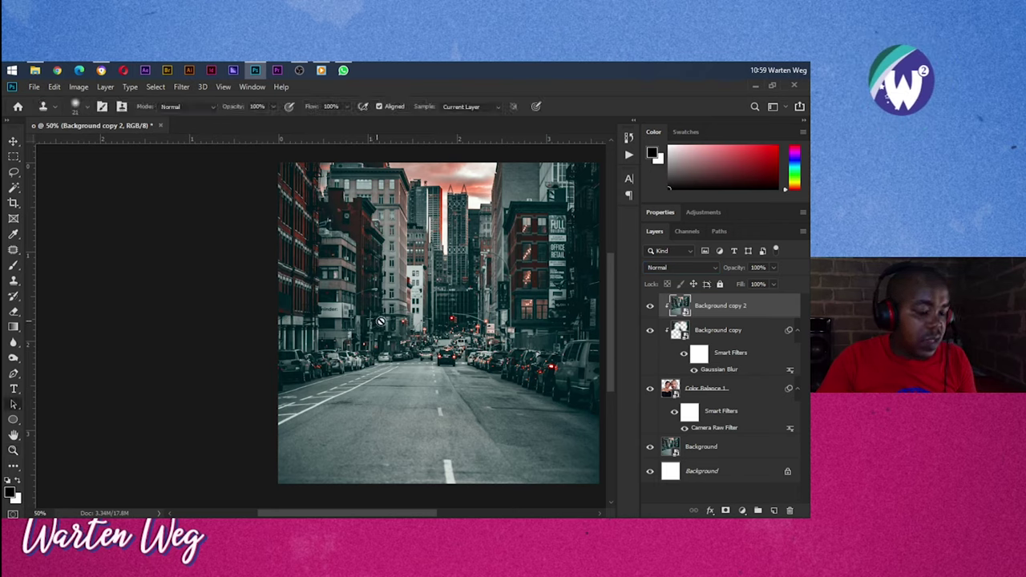
pyautogui.press('a')
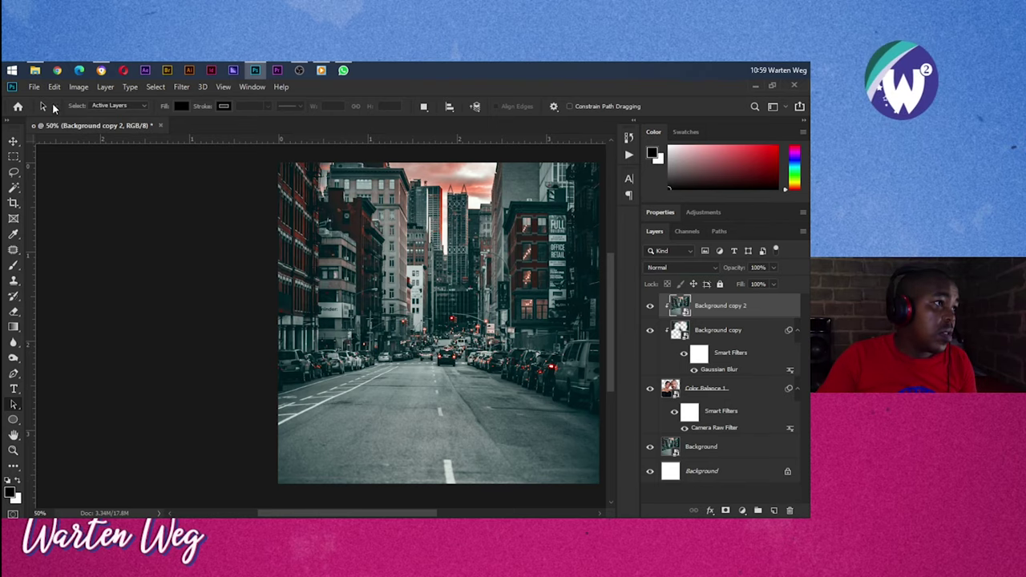
pyautogui.hotkey('shift', 'Tab')
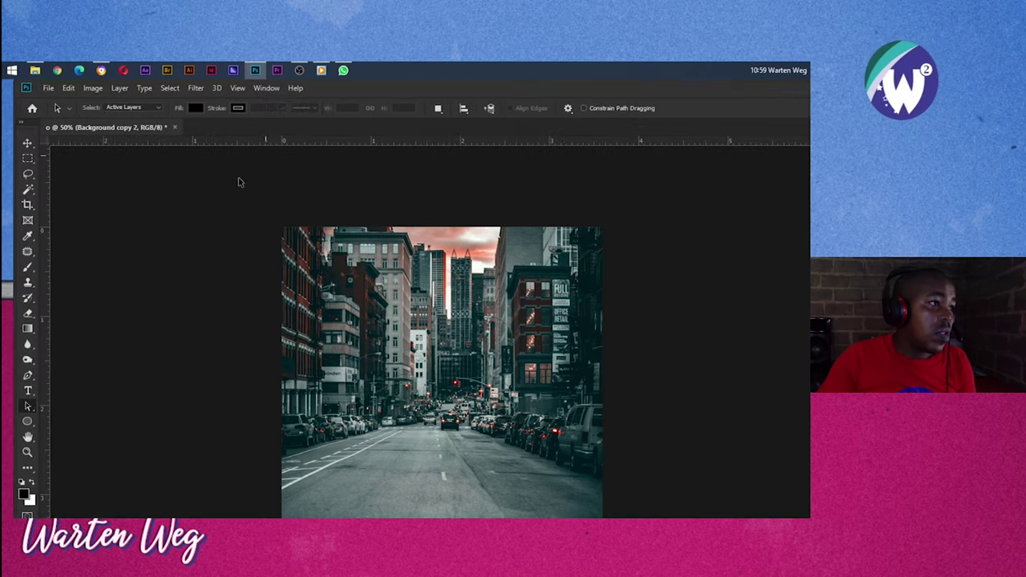
pyautogui.click(28, 145)
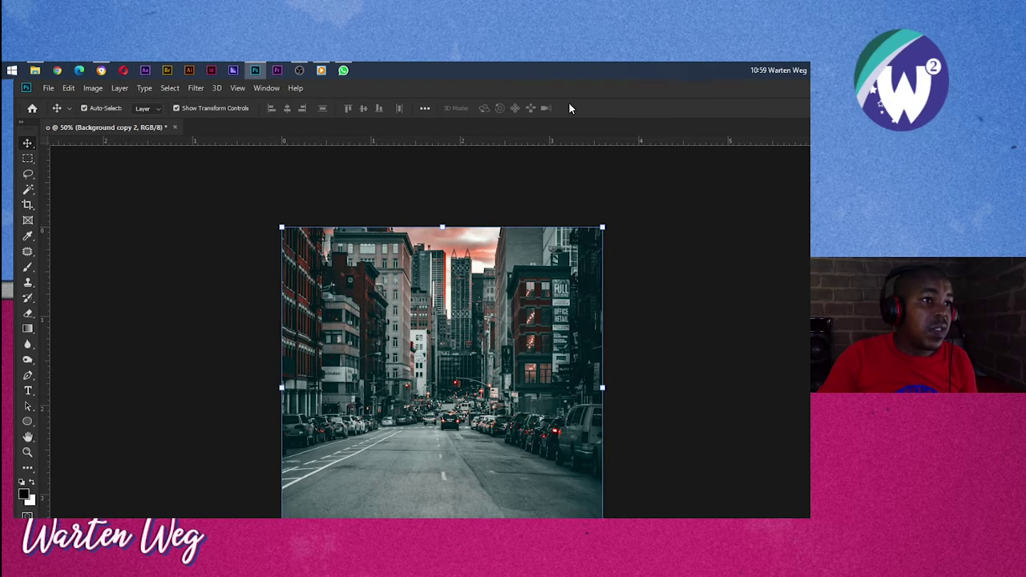
pyautogui.hotkey('shift', 'Tab')
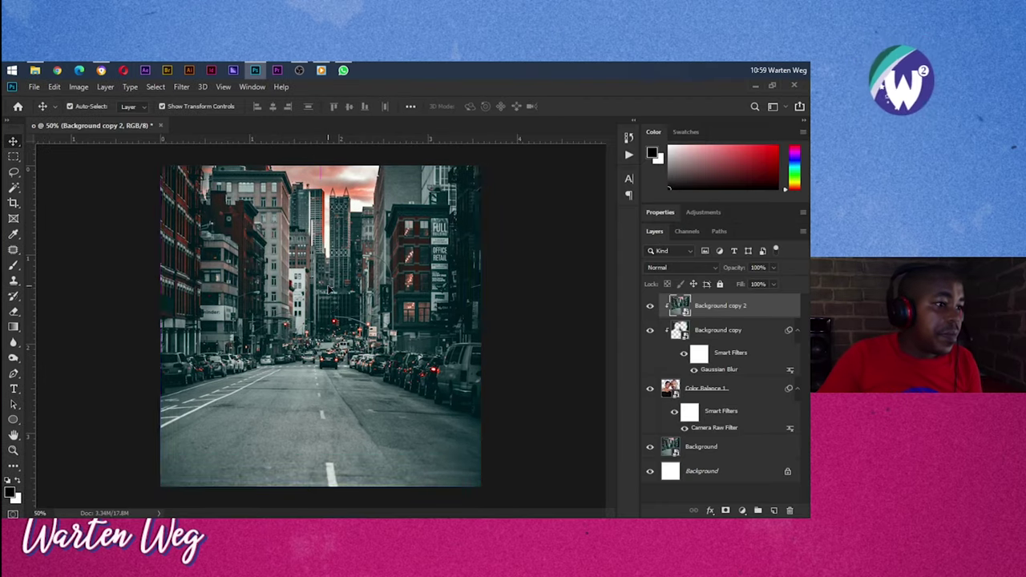
pyautogui.moveTo(333, 293); pyautogui.dragTo(331, 423)
# Step: Set the city copy to Linear Dodge (Add) and dismiss the adjustment-layer menu
pyautogui.click(675, 268)
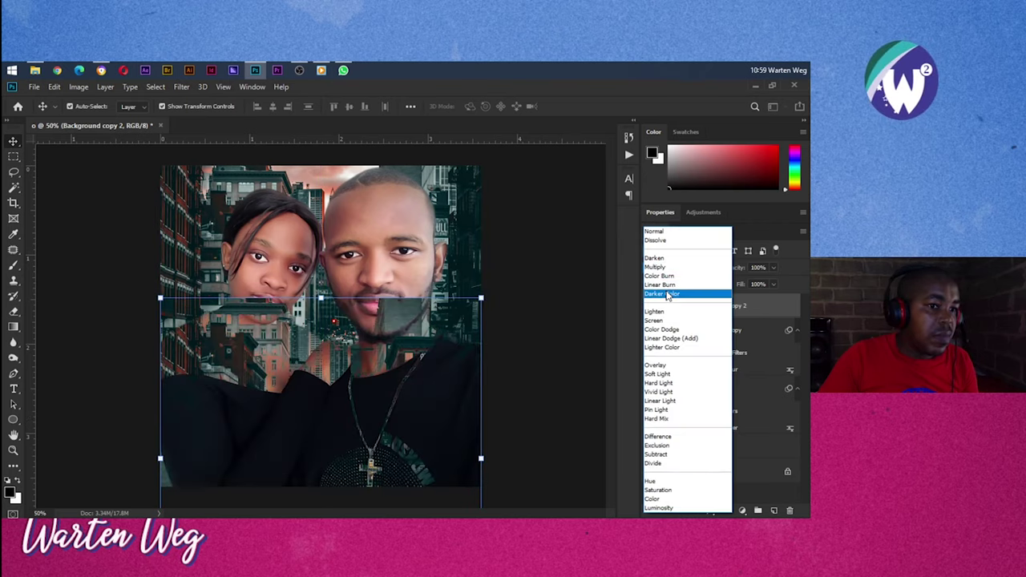
pyautogui.click(674, 339)
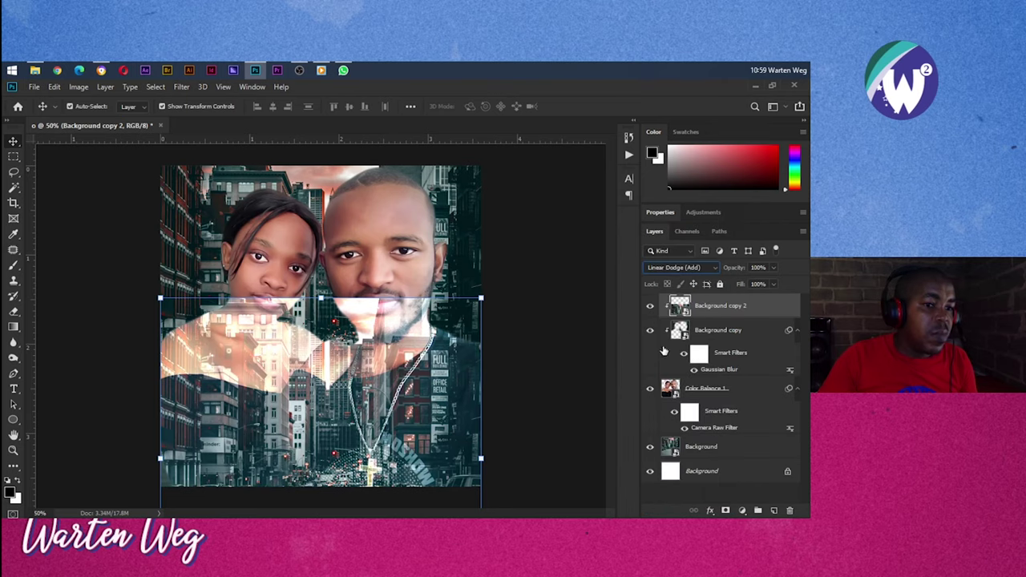
pyautogui.click(741, 509)
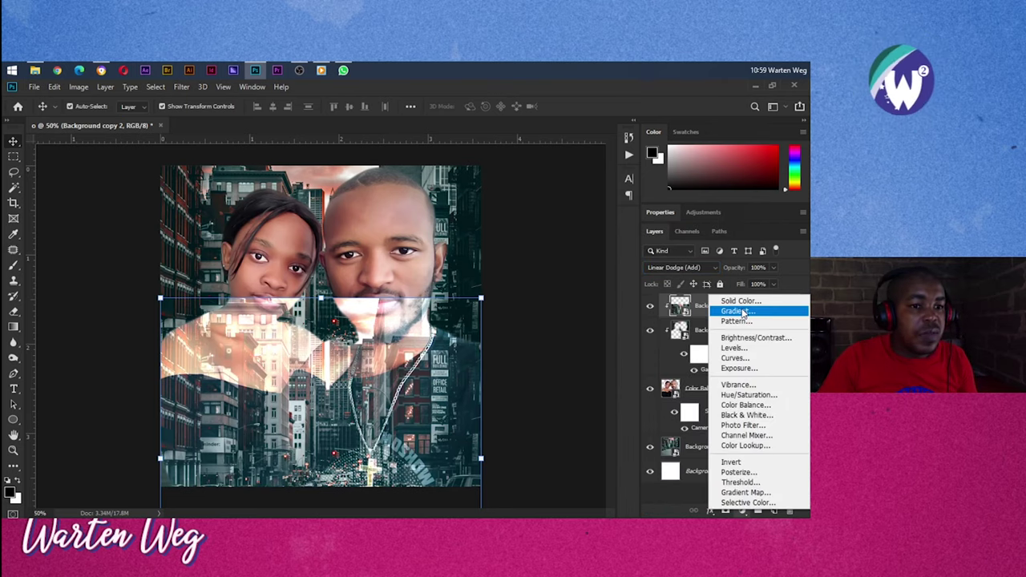
pyautogui.click(649, 493)
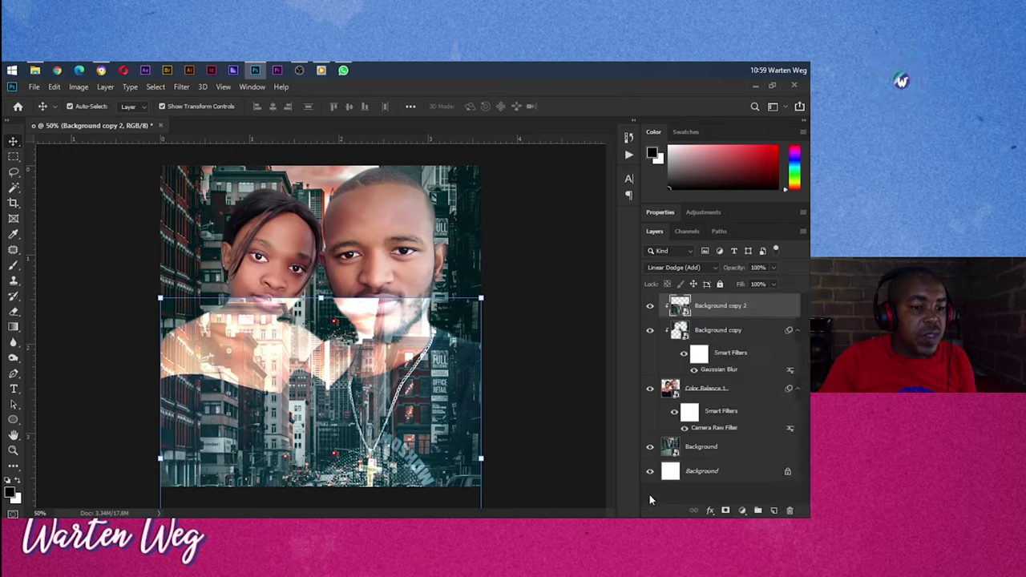
# Step: Add a mask to Background copy 2 and drag a vertical gradient keeping the faces clear
pyautogui.click(725, 511)
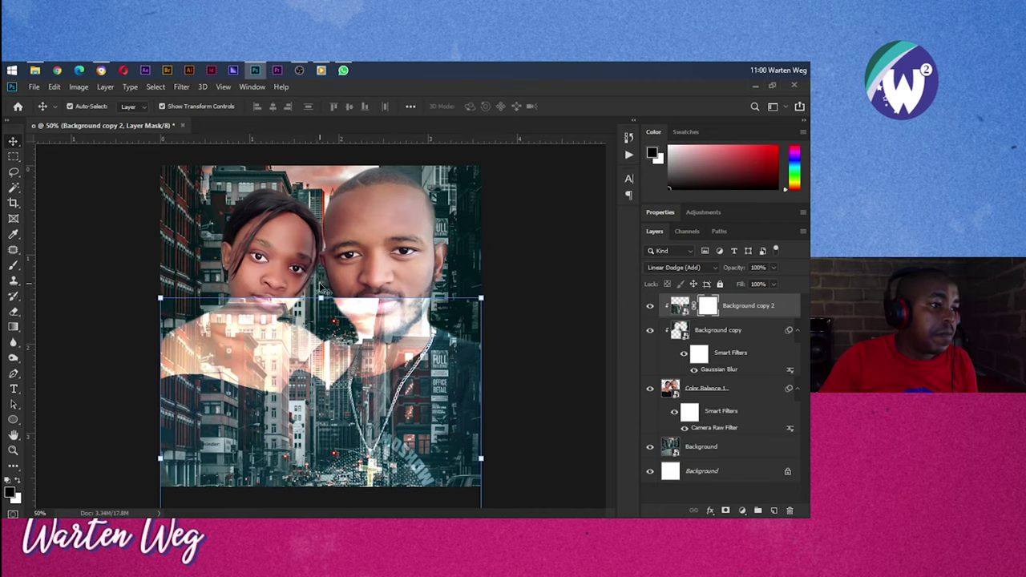
pyautogui.scroll(-1, 320, 287)
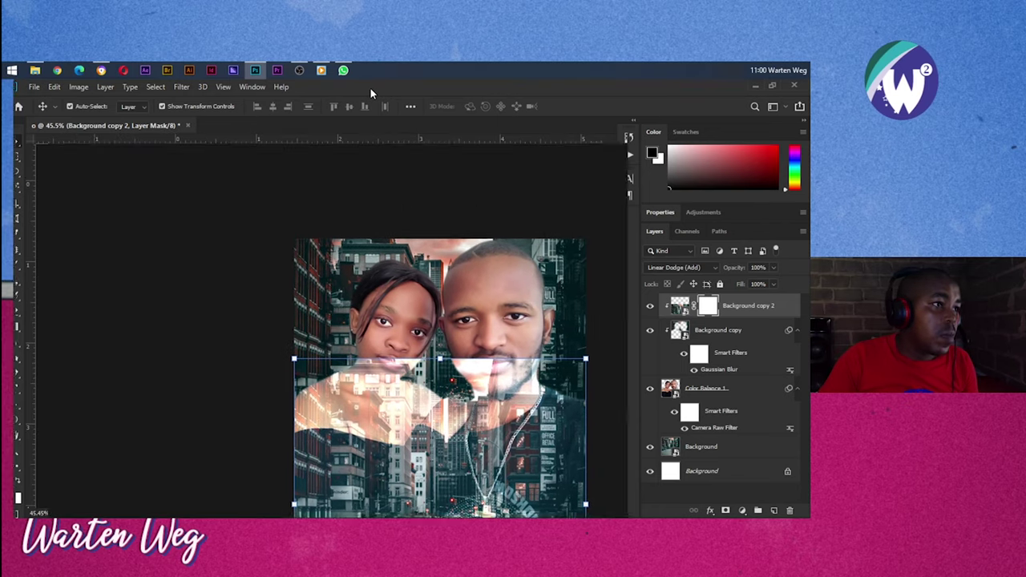
pyautogui.hotkey('shift', 'Tab')
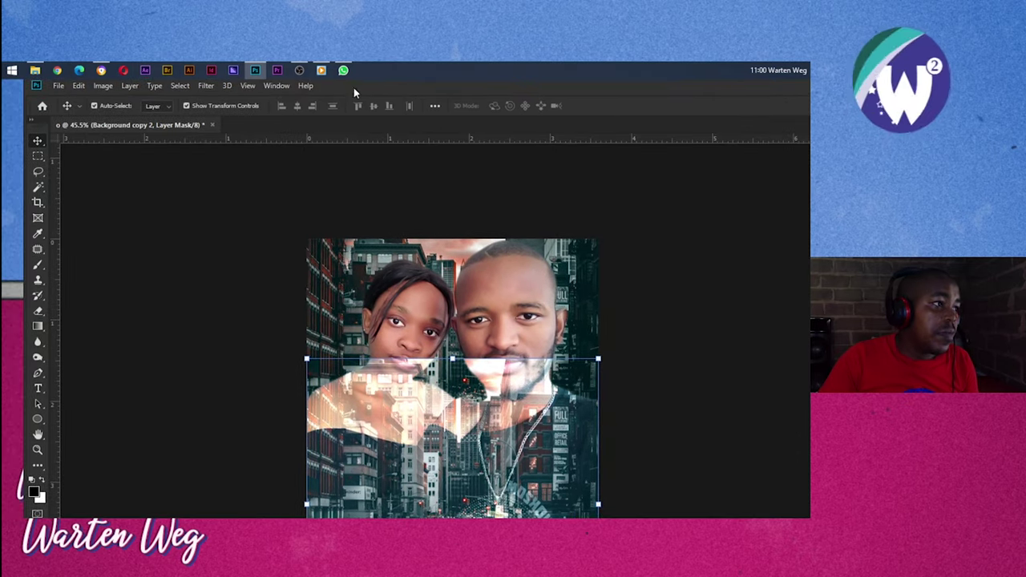
pyautogui.click(37, 327)
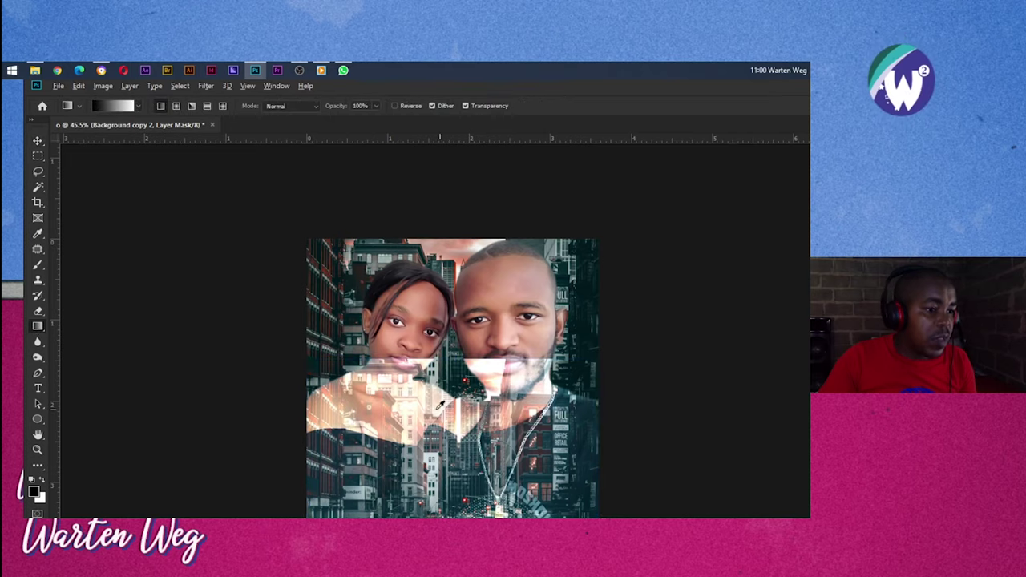
pyautogui.moveTo(460, 401); pyautogui.dragTo(453, 513)
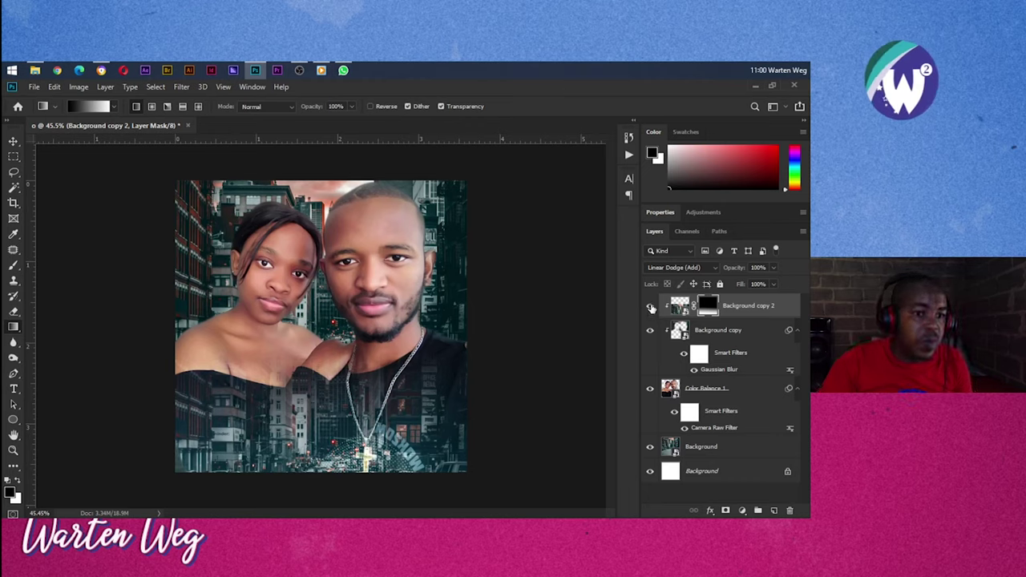
# Step: Add a new empty layer on top with an enlarged brush
pyautogui.press('b')
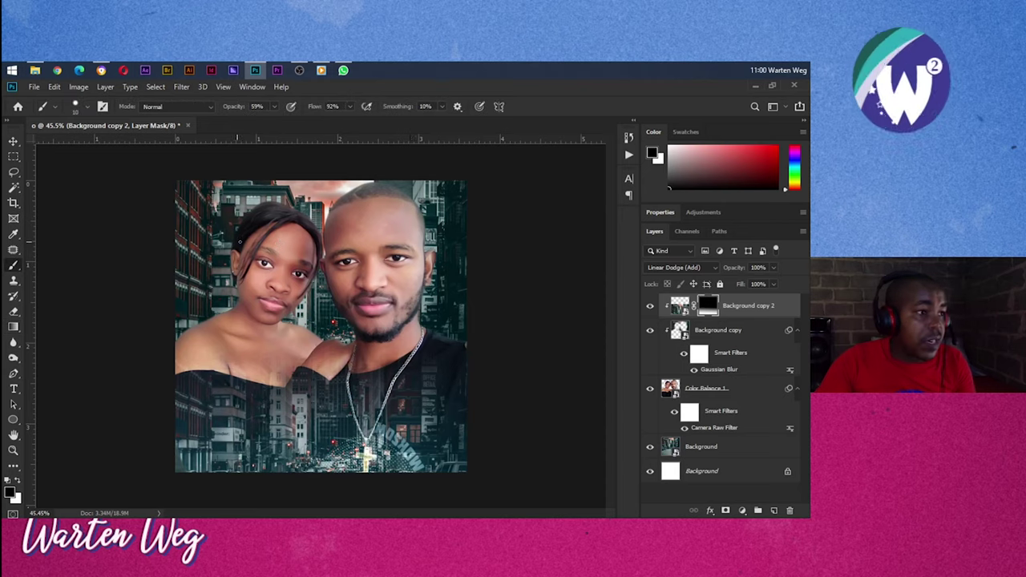
pyautogui.click(772, 510)
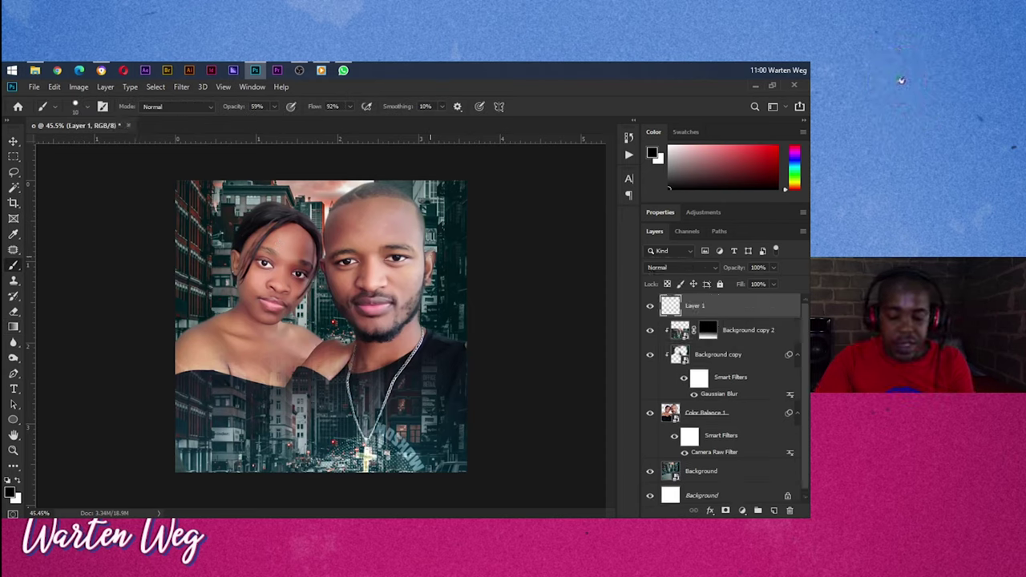
pyautogui.press(']')
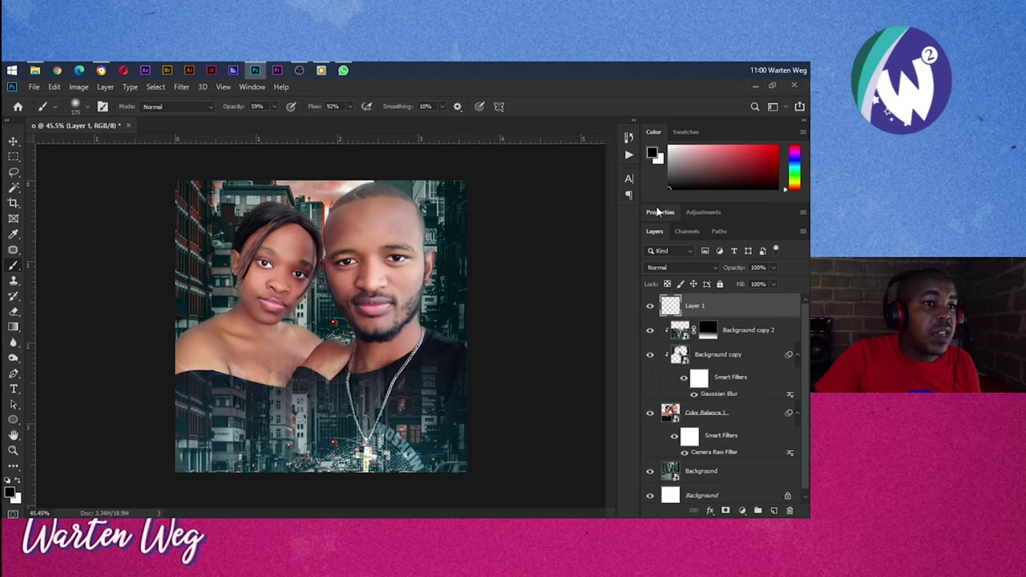
# Step: Set the foreground colour to orange-red and dab a spot between the two faces
pyautogui.click(653, 154)
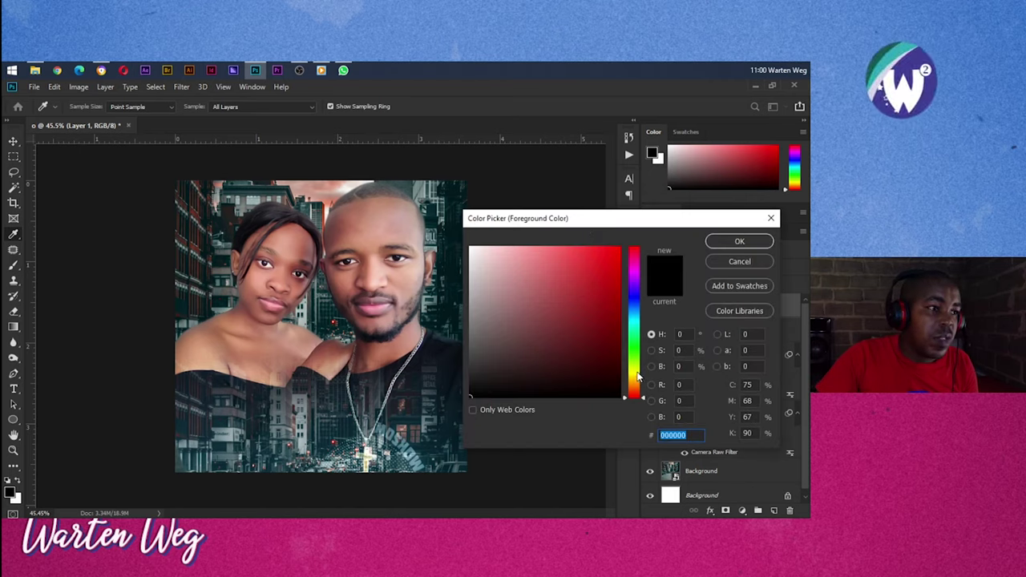
pyautogui.click(633, 349)
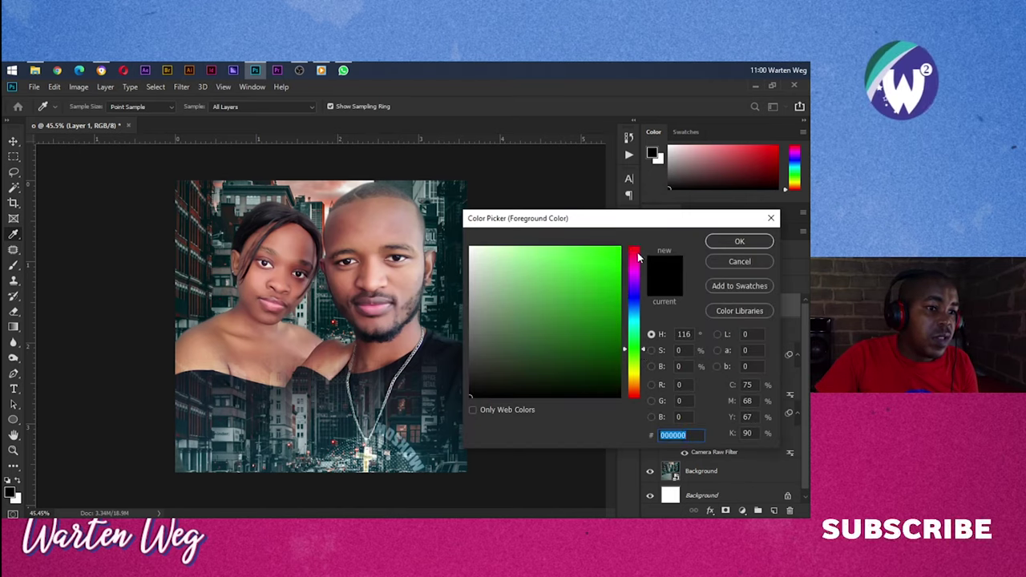
pyautogui.click(635, 253)
pyautogui.moveTo(639, 254); pyautogui.dragTo(644, 395)
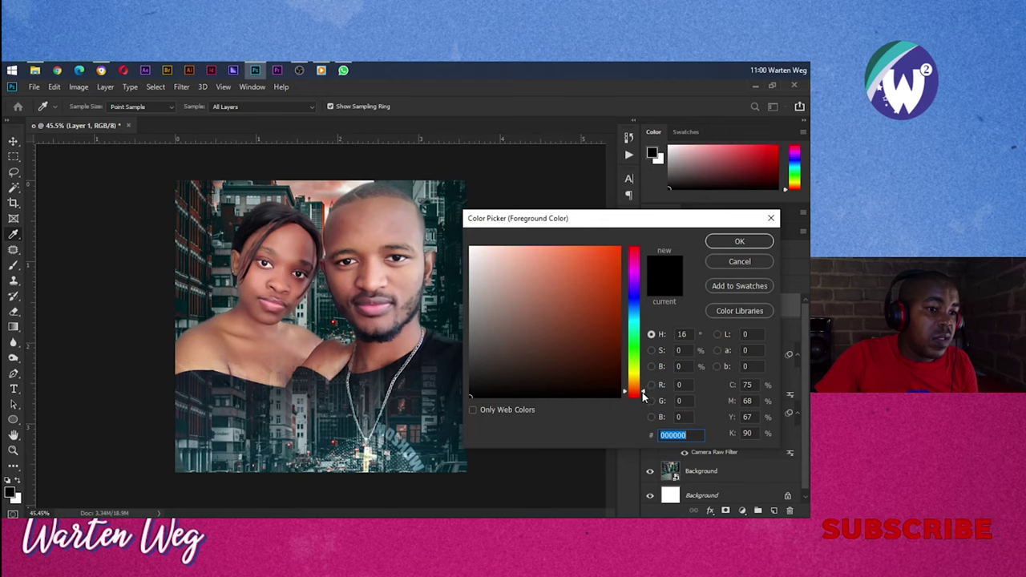
pyautogui.click(590, 272)
pyautogui.click(738, 241)
pyautogui.press('b')
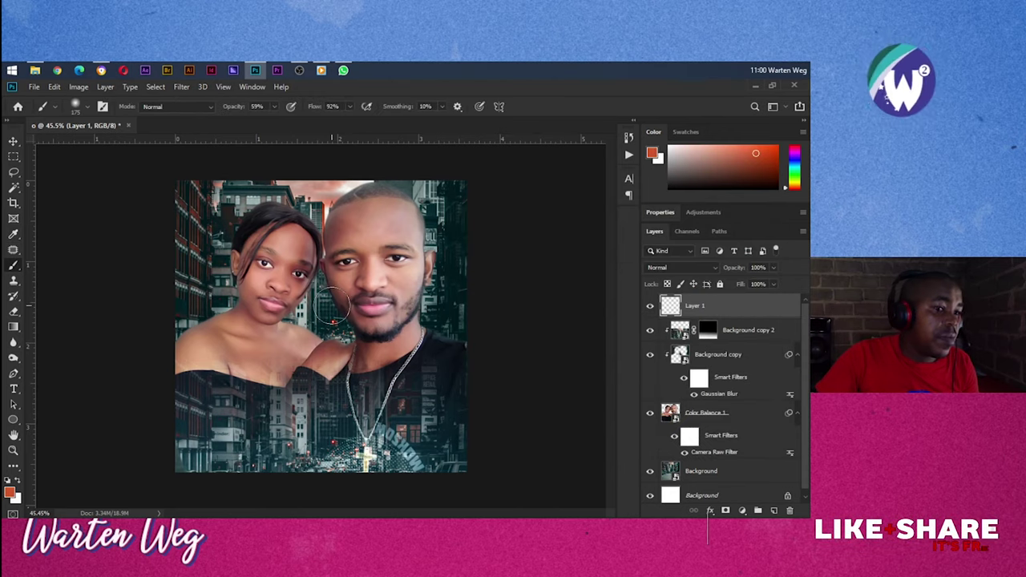
pyautogui.click(330, 306)
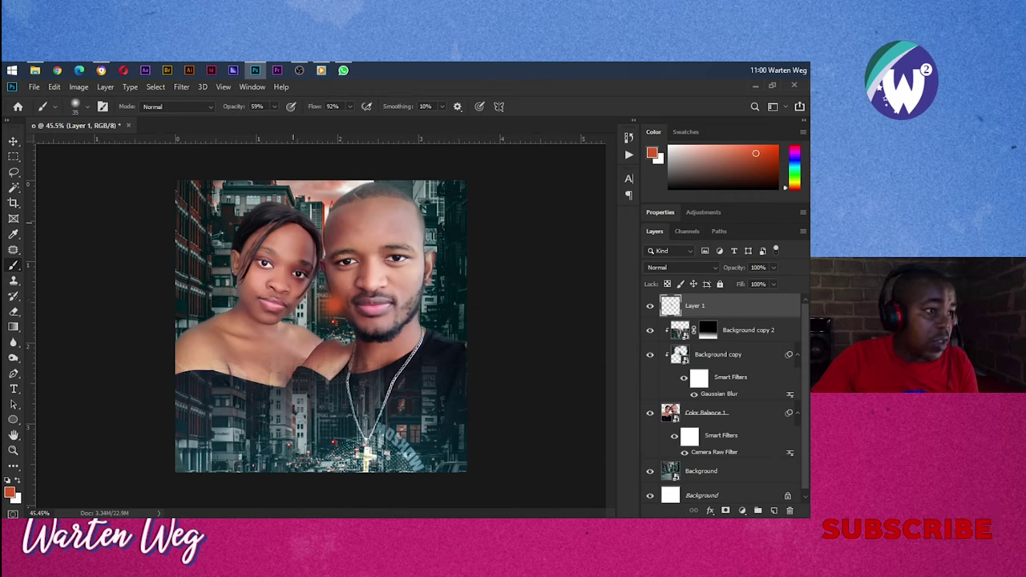
pyautogui.click(181, 87)
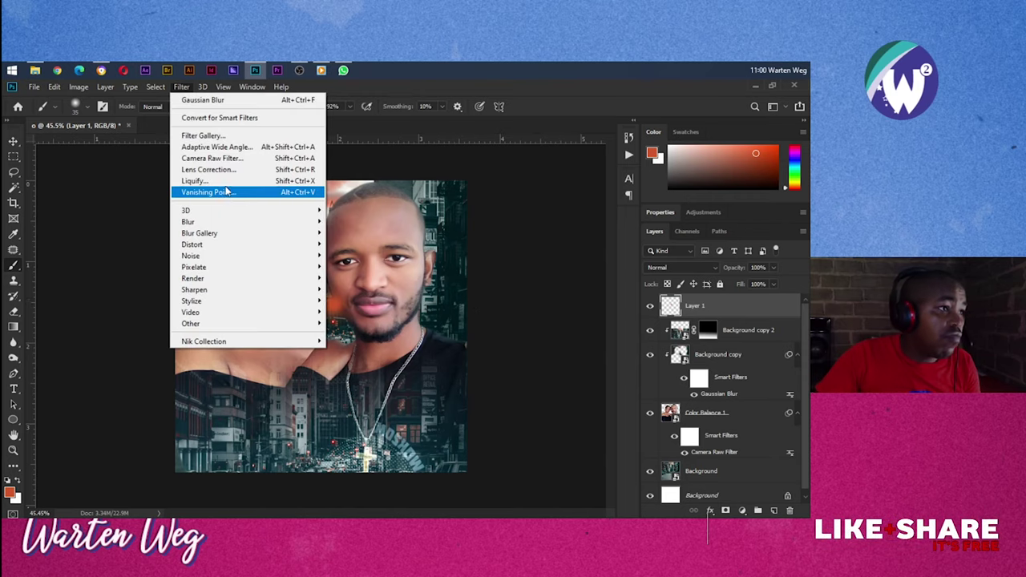
pyautogui.moveTo(241, 221)
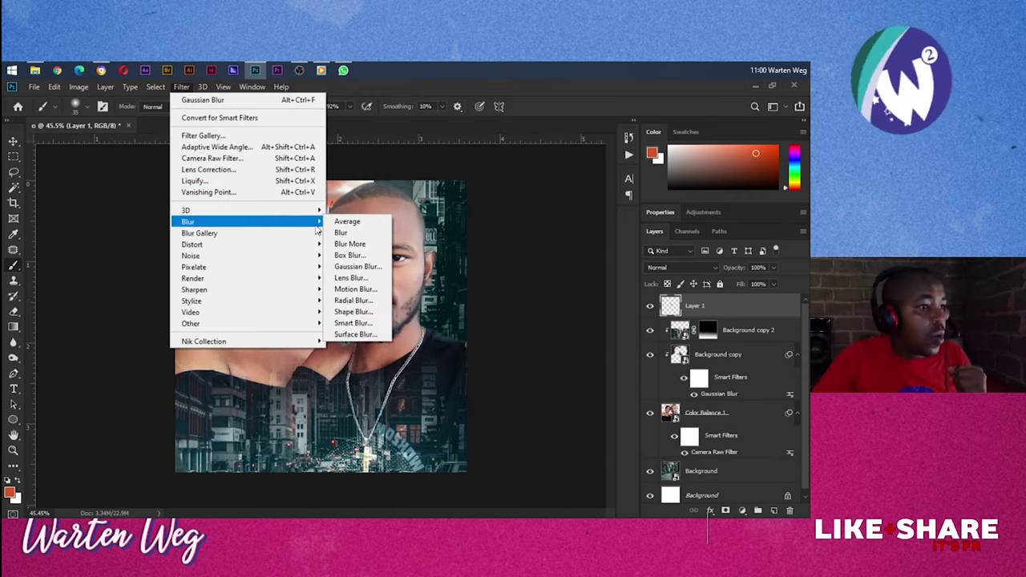
# Step: Apply a 19.4 px Gaussian Blur to the orange spot
pyautogui.click(357, 266)
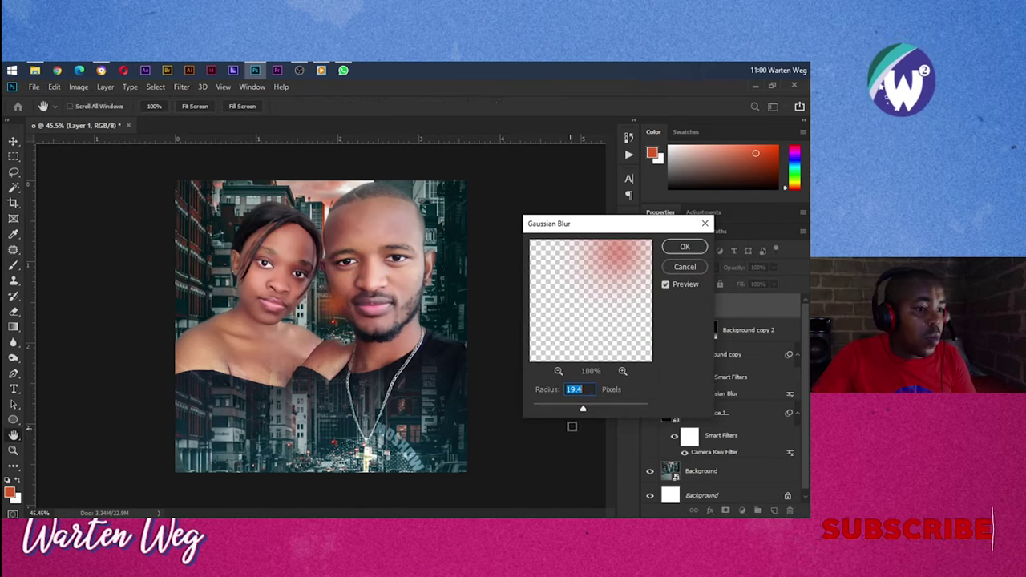
pyautogui.click(684, 246)
pyautogui.press('b')
# Step: Scale the glow to about 214.63% over the man's head and set it to Screen
pyautogui.hotkey('ctrl', 't')
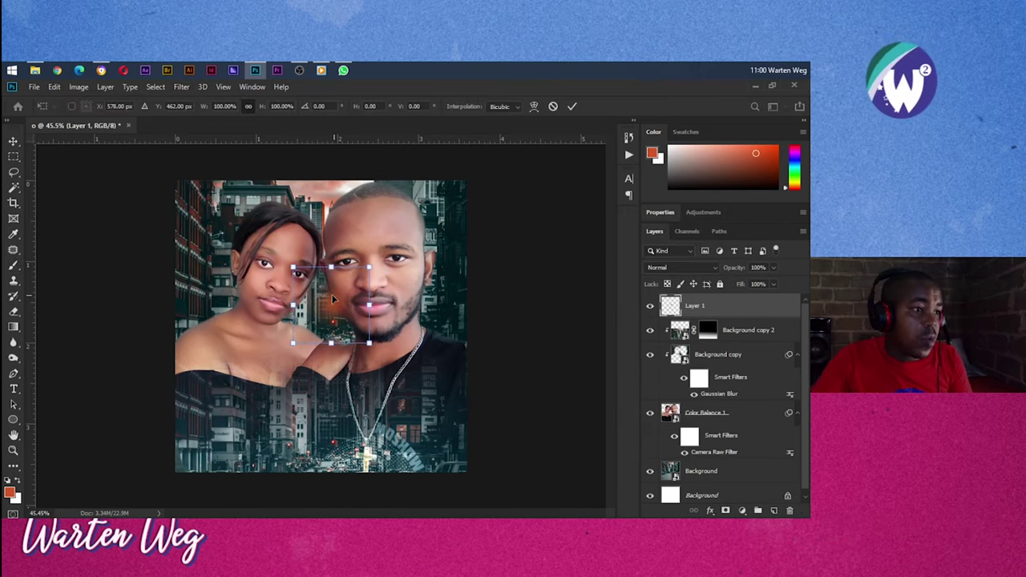
pyautogui.moveTo(367, 269)
pyautogui.mouseDown()
pyautogui.moveTo(414, 241)
pyautogui.moveTo(457, 181)
pyautogui.mouseUp()
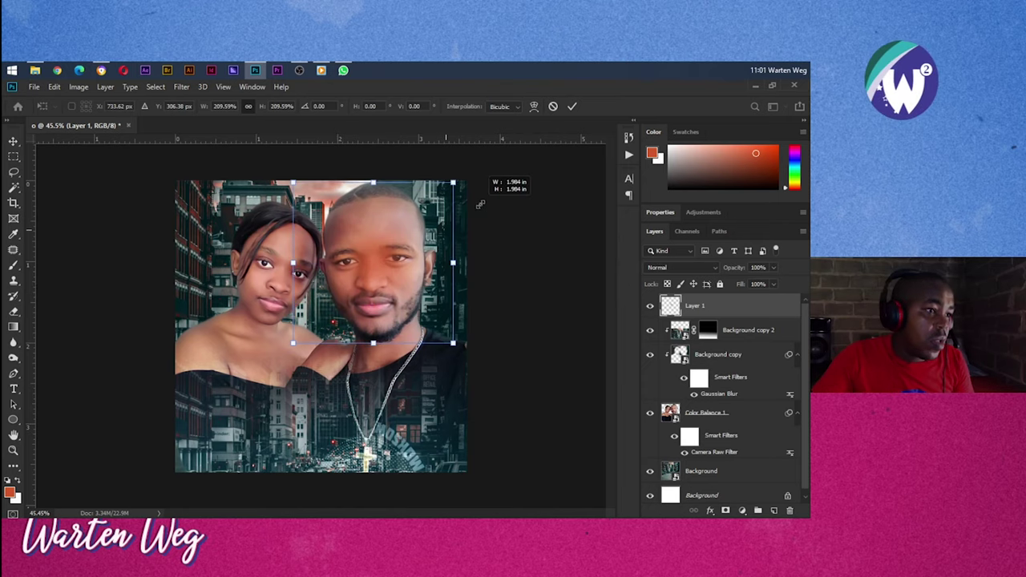
pyautogui.moveTo(374, 265); pyautogui.dragTo(327, 214)
pyautogui.click(572, 105)
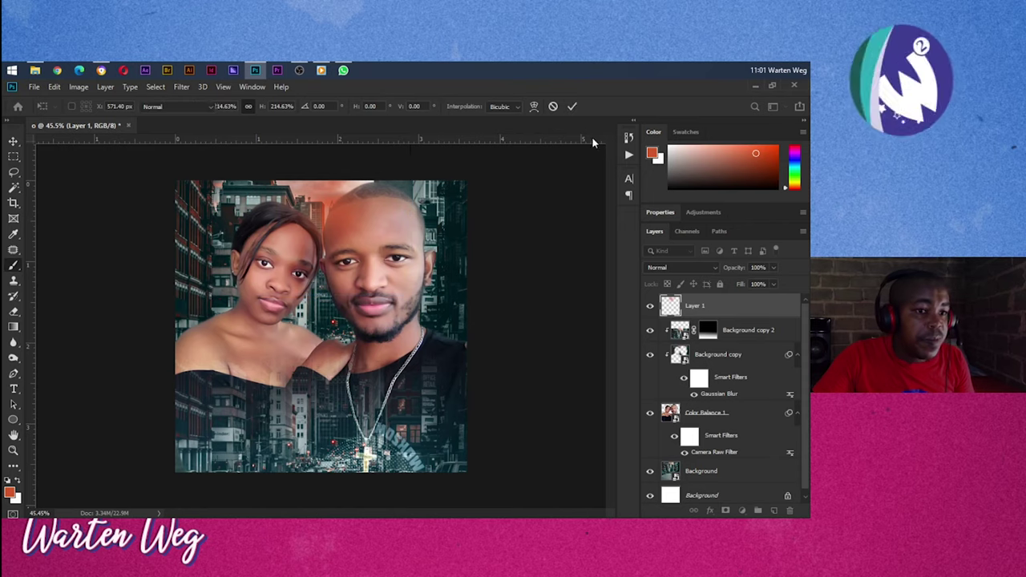
pyautogui.click(681, 266)
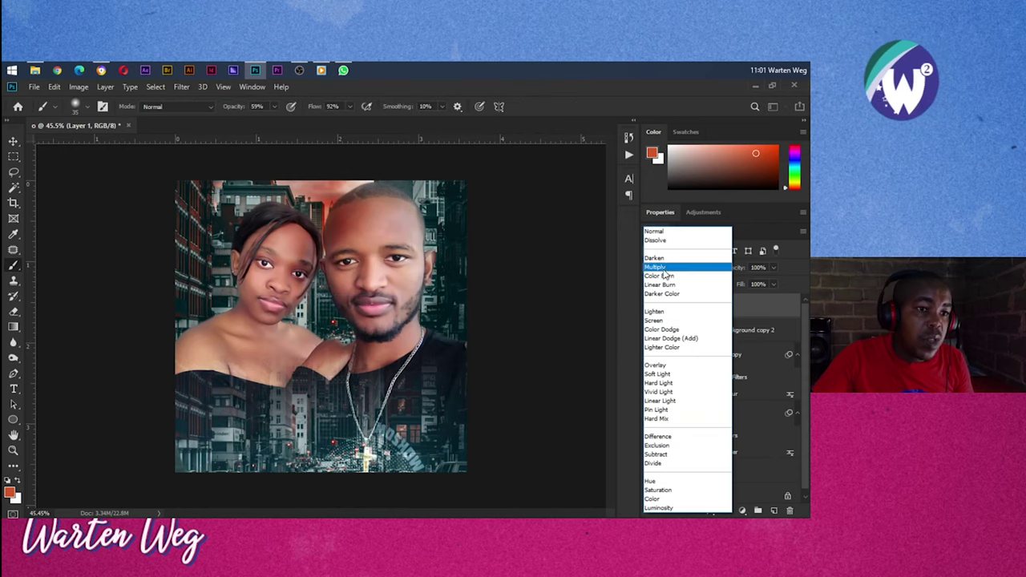
pyautogui.click(669, 321)
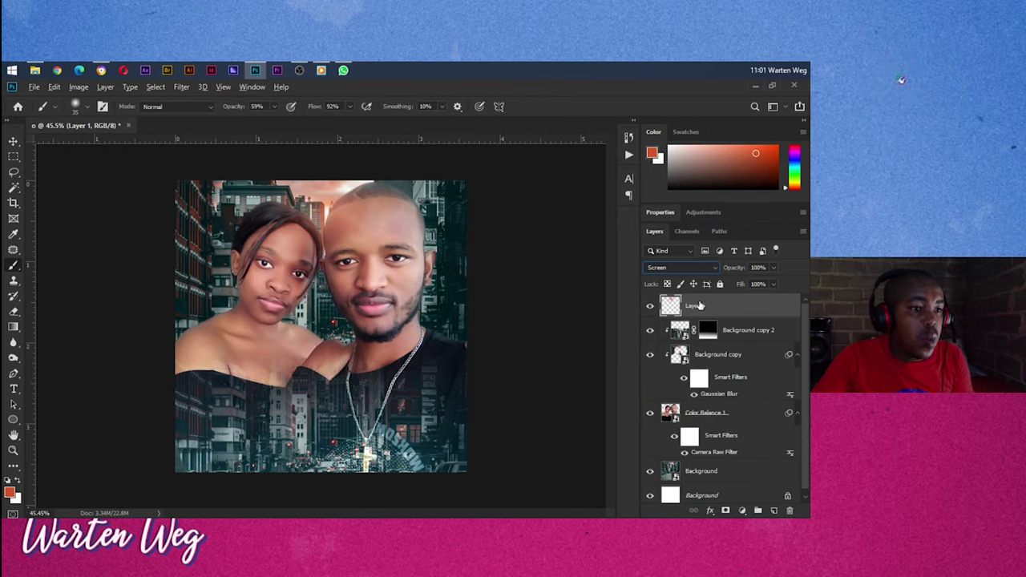
# Step: Duplicate the glow layer and shrink the copy to about 77%
pyautogui.hotkey('ctrl', 'j')
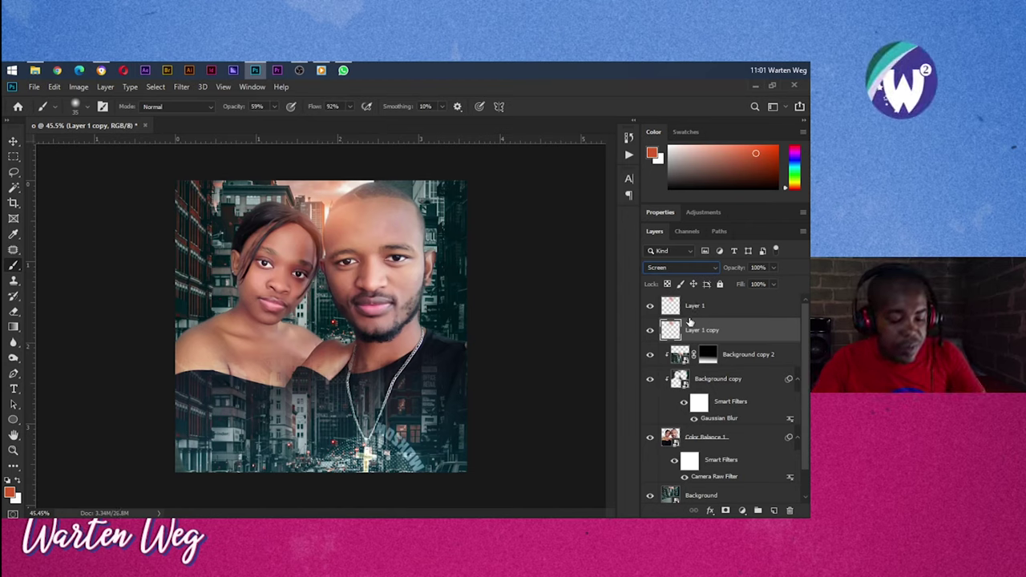
pyautogui.hotkey('ctrl', 't')
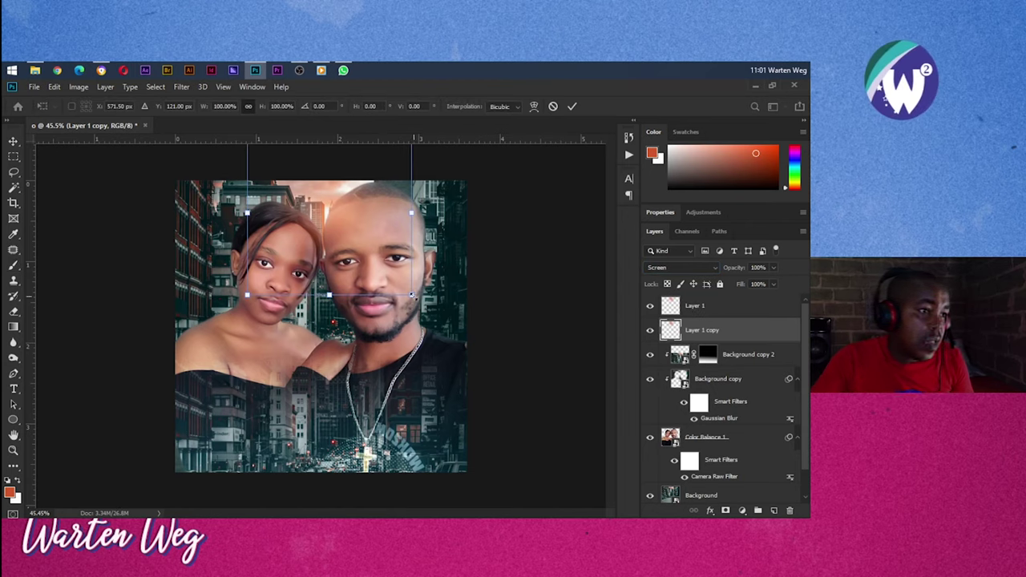
pyautogui.moveTo(411, 295); pyautogui.dragTo(392, 275)
pyautogui.click(574, 108)
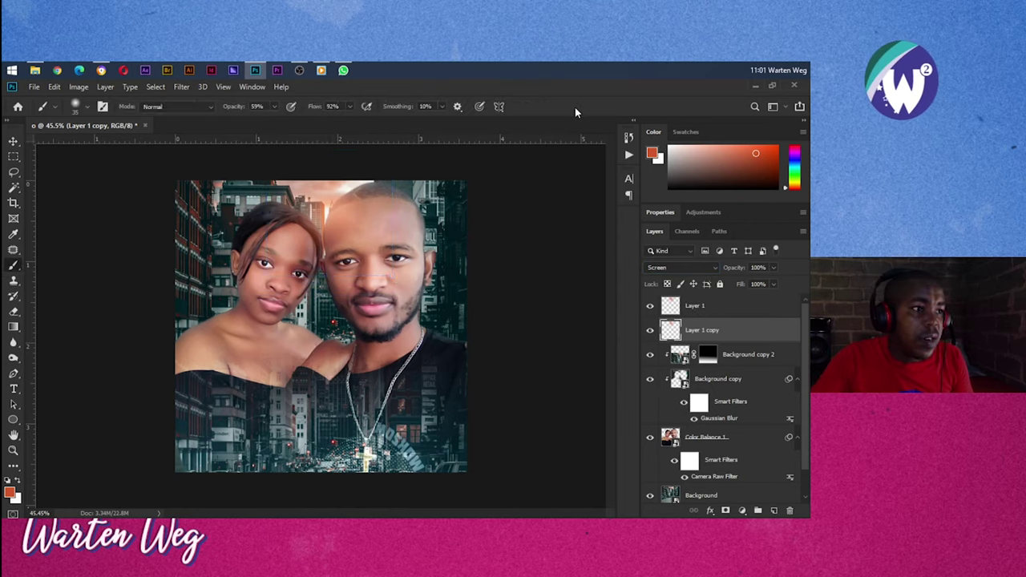
# Step: Duplicate the glow copy again and shrink it to about 76%
pyautogui.moveTo(696, 329); pyautogui.dragTo(681, 345)
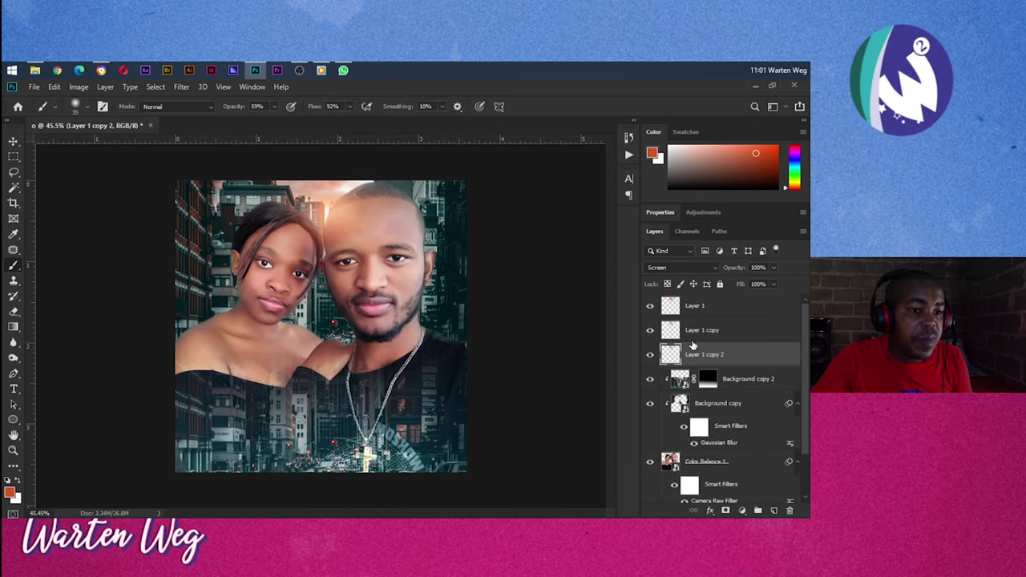
pyautogui.hotkey('ctrl', 't')
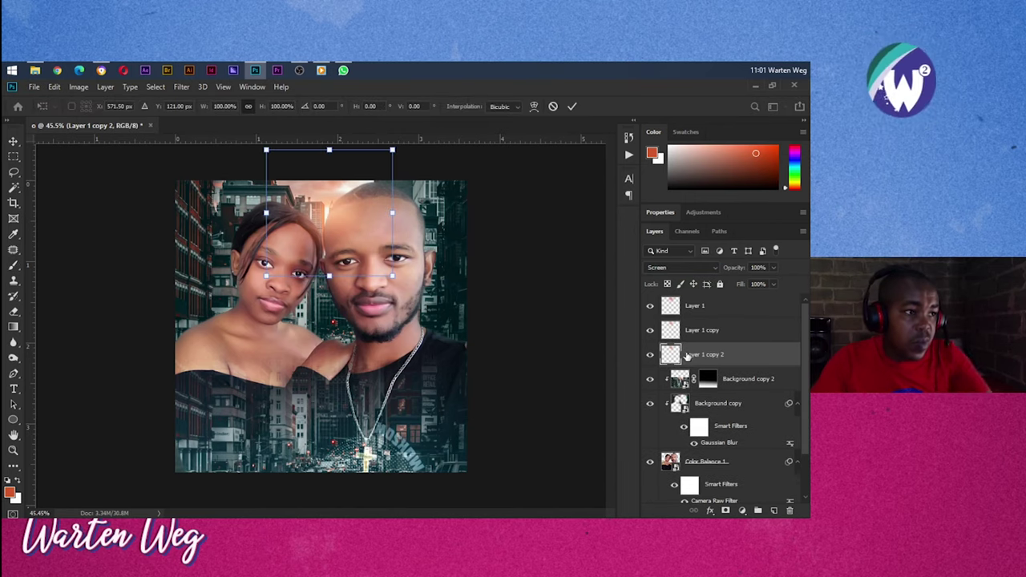
pyautogui.moveTo(392, 276); pyautogui.dragTo(375, 264)
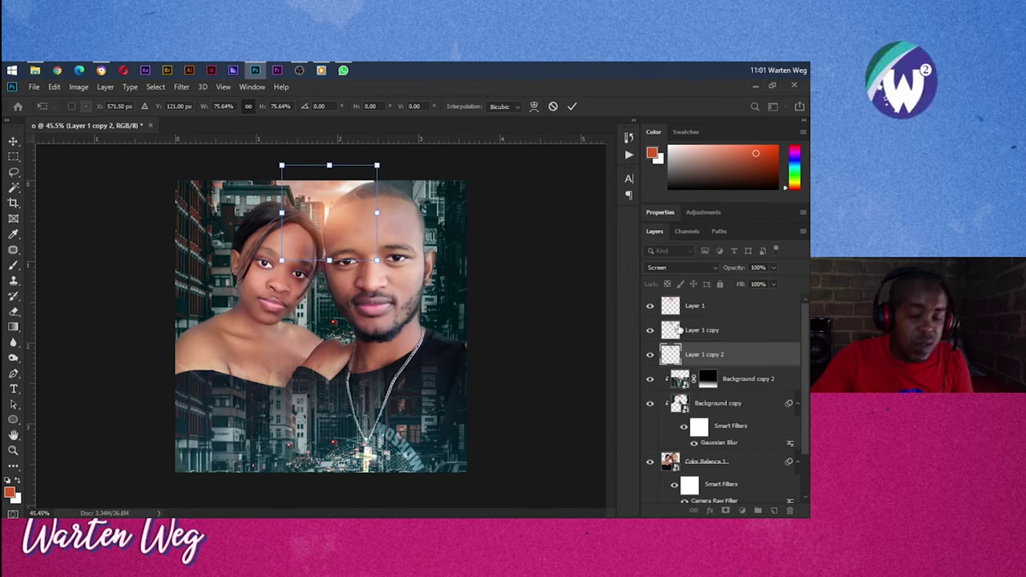
pyautogui.press('Return')
pyautogui.press('b')
# Step: Move Layer 1 copy 2 to the top, duplicate it, and reshape the copy tall and narrow
pyautogui.moveTo(699, 362); pyautogui.dragTo(703, 299)
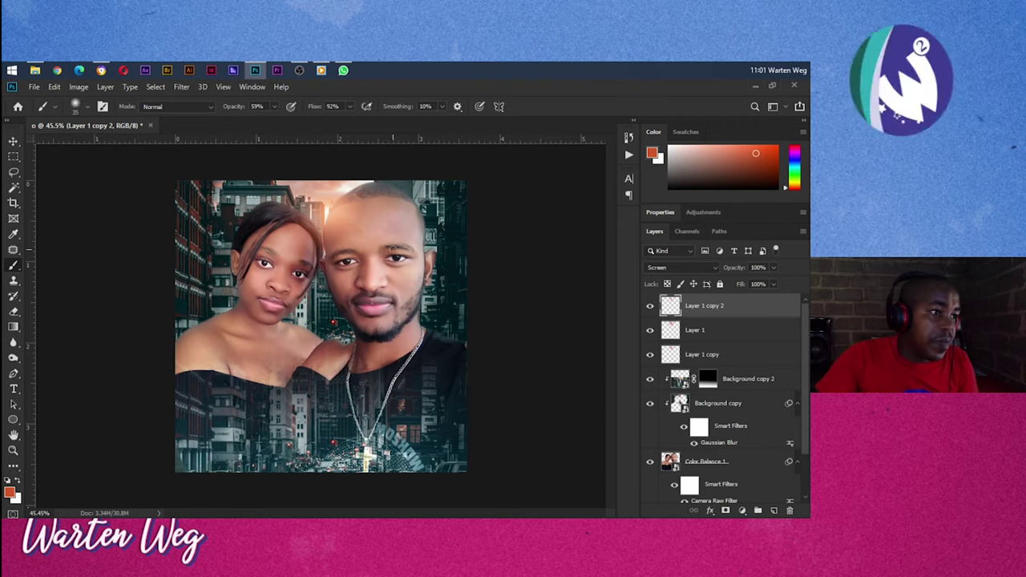
pyautogui.moveTo(702, 305); pyautogui.dragTo(703, 320)
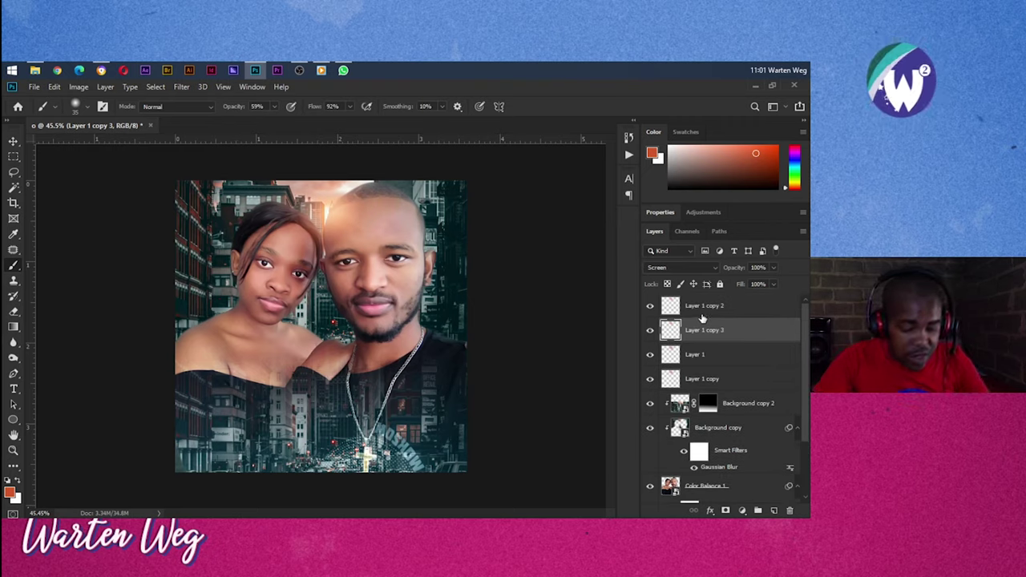
pyautogui.hotkey('ctrl', 't')
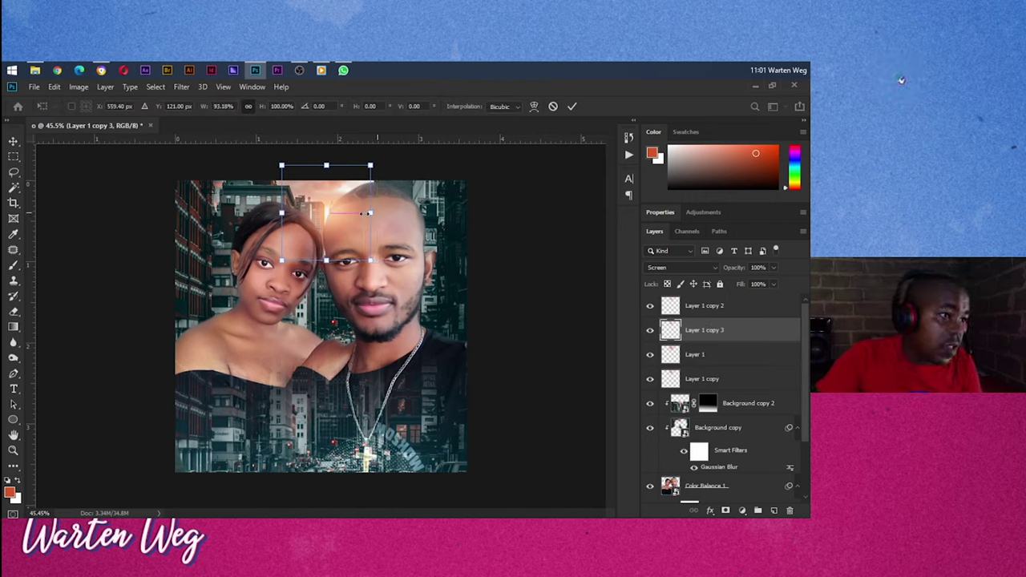
pyautogui.moveTo(368, 213)
pyautogui.mouseDown()
pyautogui.moveTo(338, 214)
pyautogui.moveTo(349, 214)
pyautogui.mouseUp()
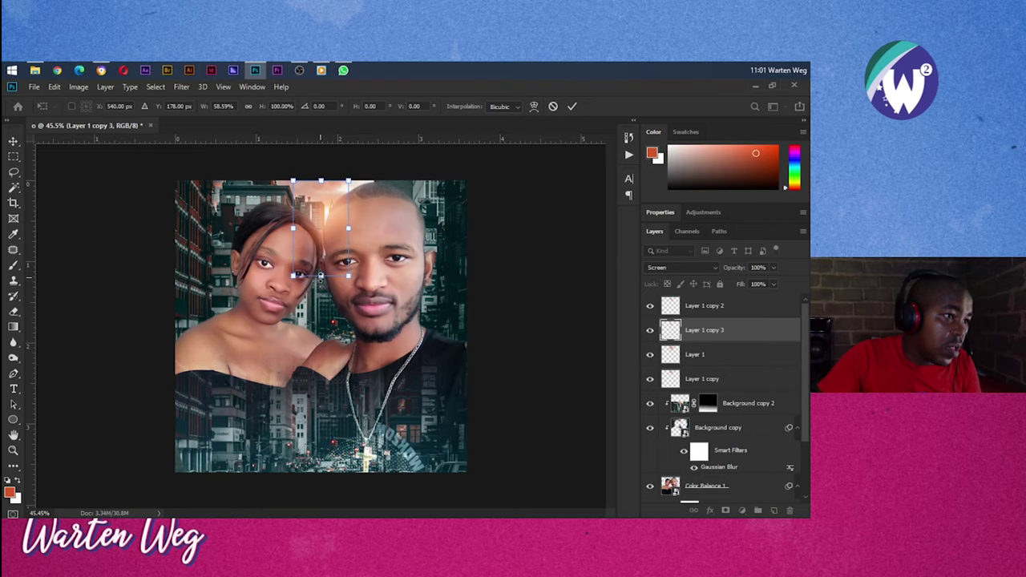
pyautogui.moveTo(321, 276); pyautogui.dragTo(320, 318)
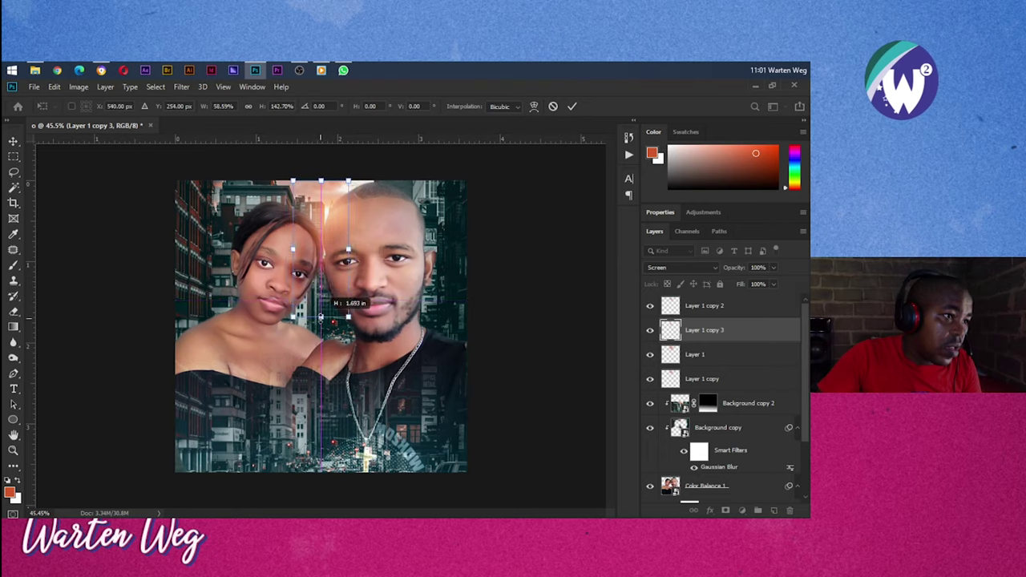
pyautogui.moveTo(319, 183); pyautogui.dragTo(319, 174)
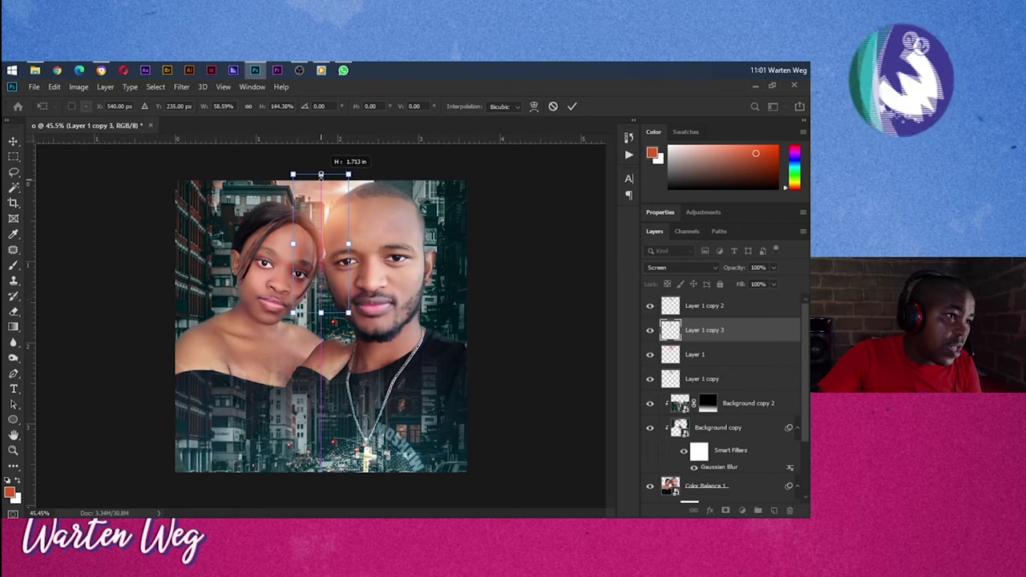
pyautogui.moveTo(294, 246); pyautogui.dragTo(287, 244)
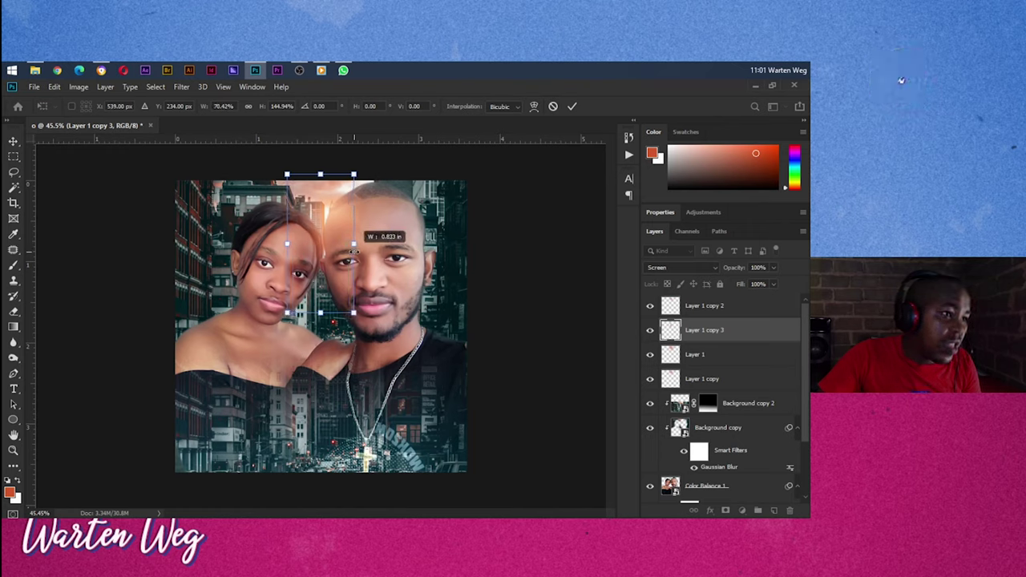
pyautogui.click(572, 106)
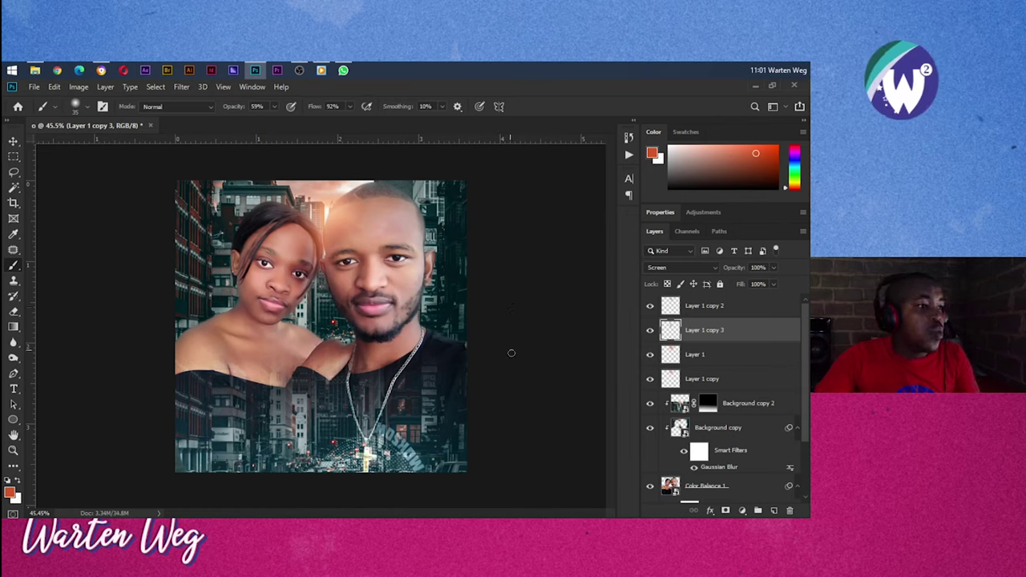
pyautogui.click(726, 306)
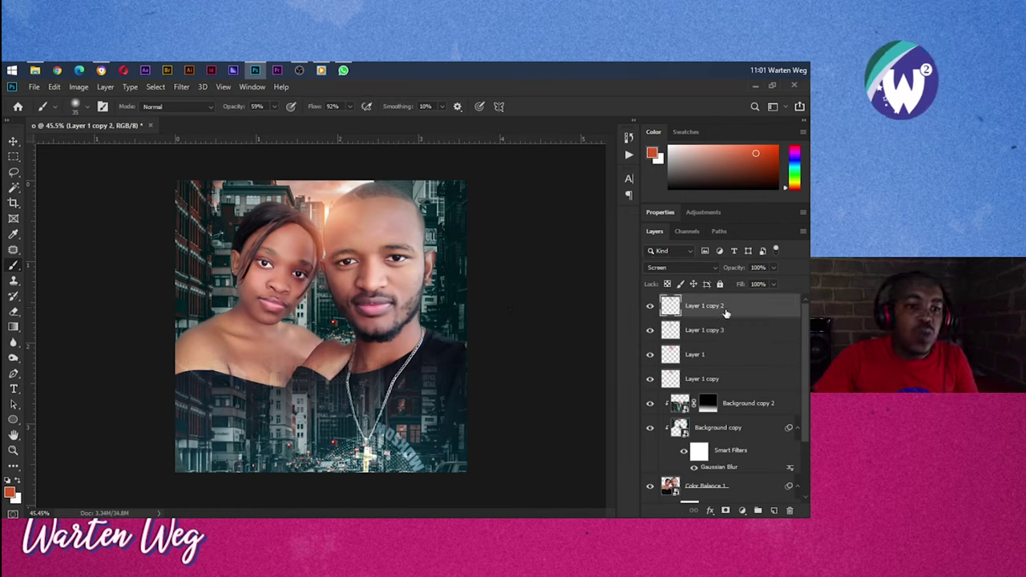
# Step: Stamp a merged copy of everything onto new Layer 2 and make it a smart object
pyautogui.click(773, 511)
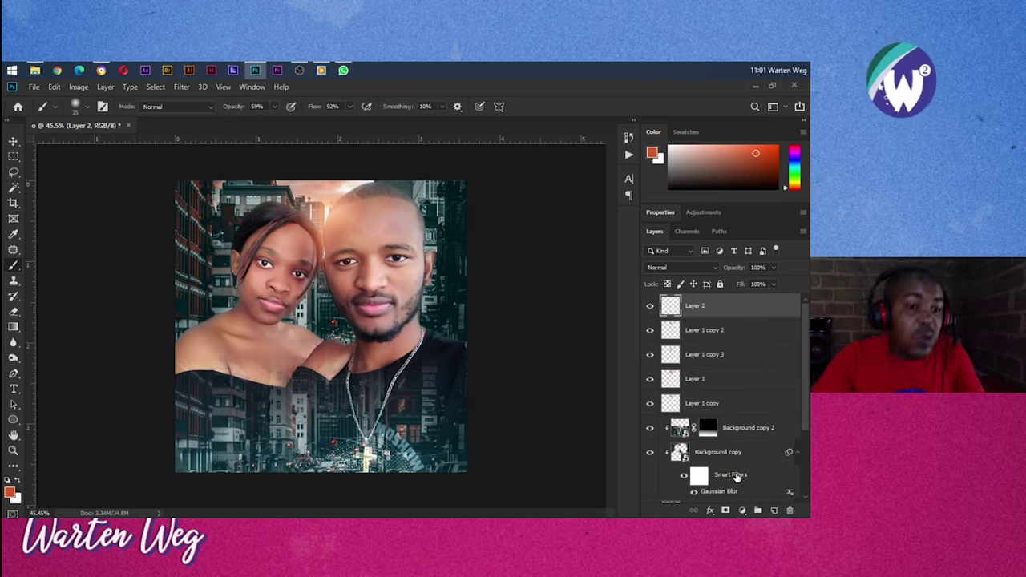
pyautogui.hotkey('ctrl', 'alt', 'shift', 'e')
pyautogui.rightClick(701, 307)
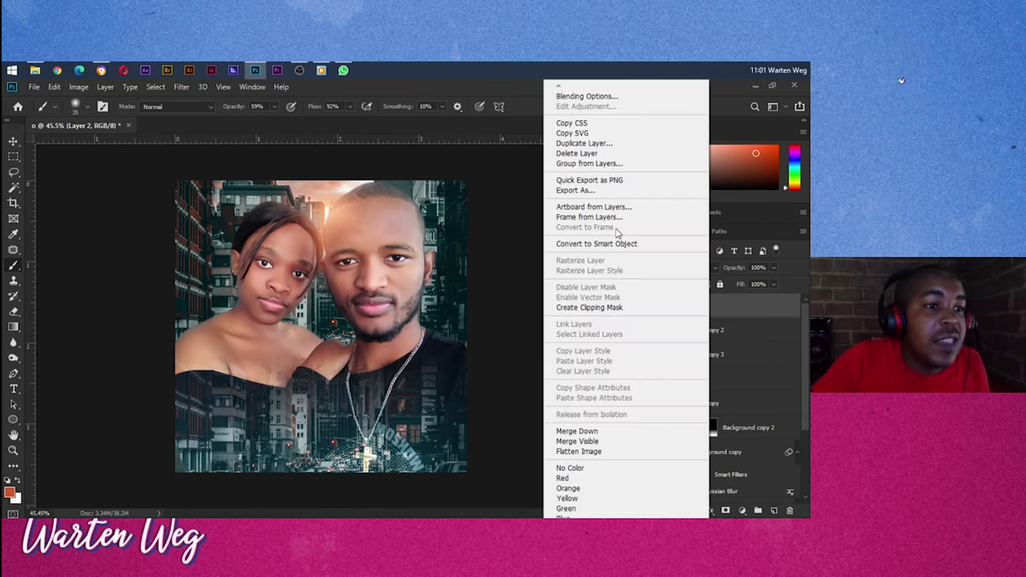
pyautogui.click(611, 245)
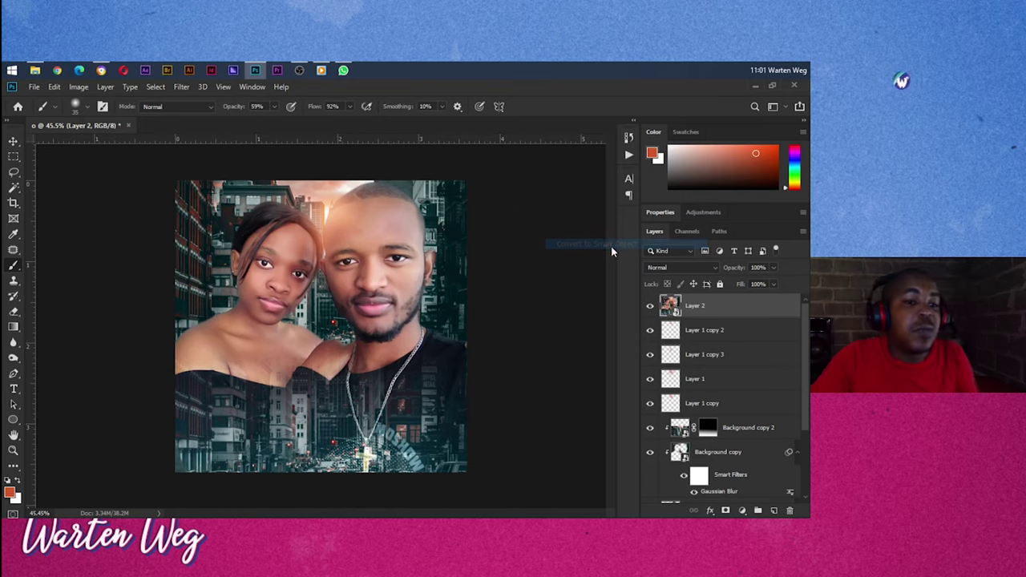
# Step: In Camera Raw, set white balance to Auto and slightly brighten Oranges luminance
pyautogui.click(181, 86)
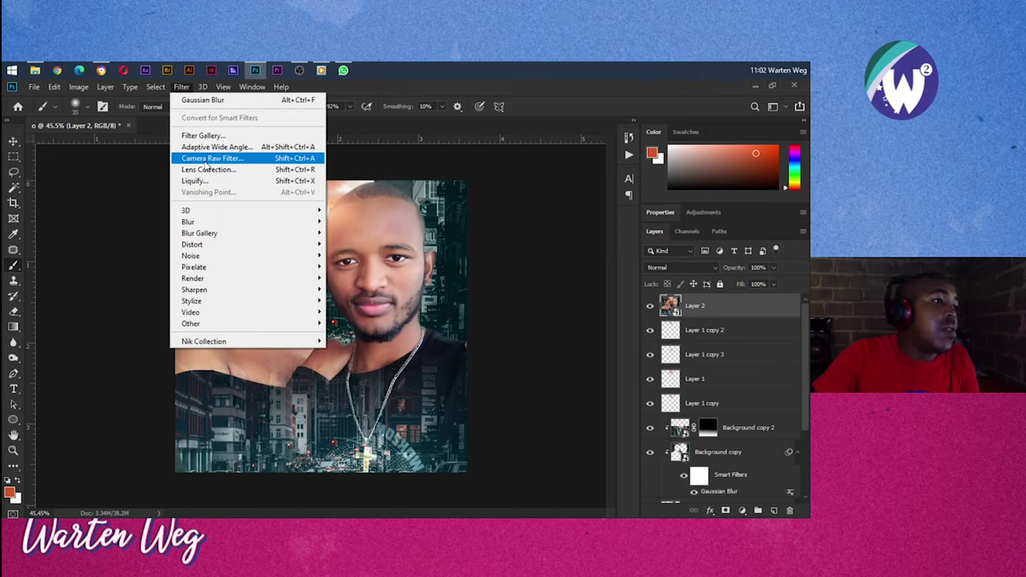
pyautogui.click(206, 161)
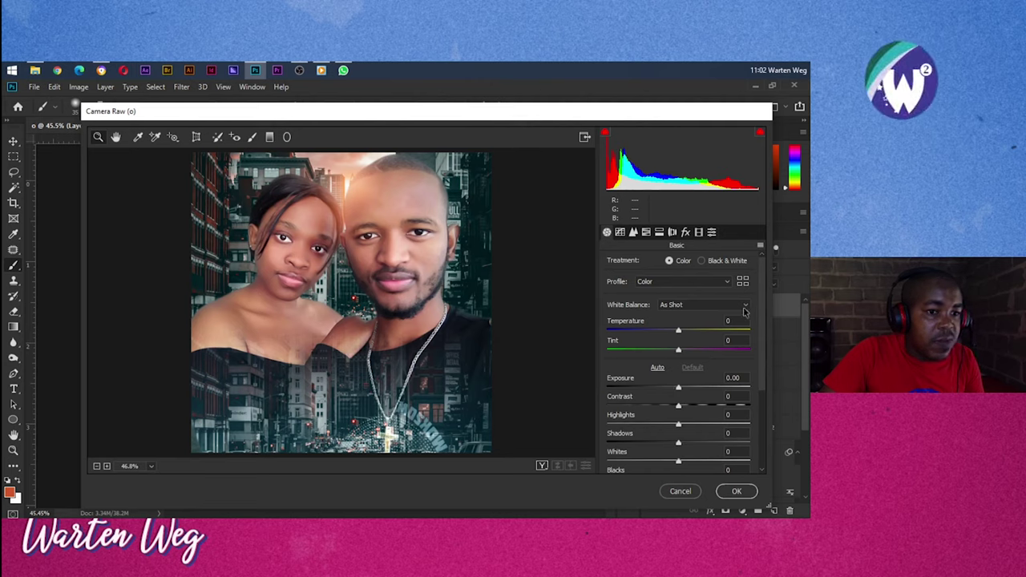
pyautogui.click(743, 306)
pyautogui.click(706, 325)
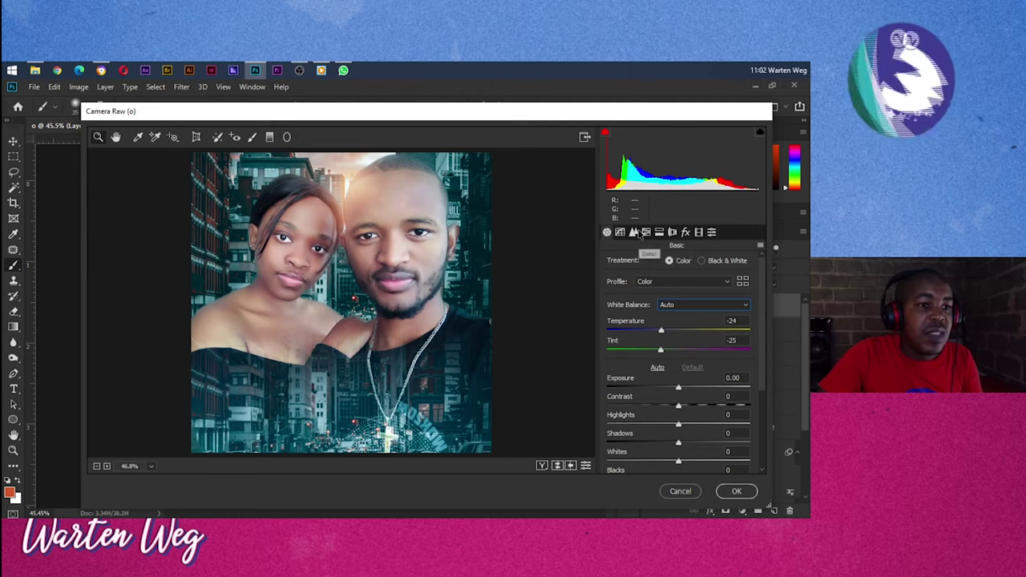
pyautogui.click(646, 232)
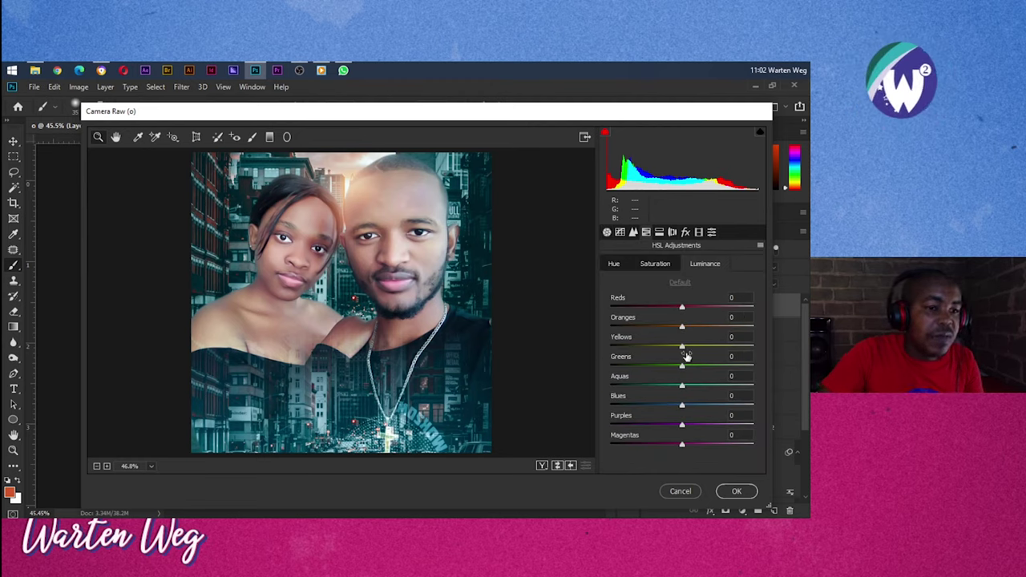
pyautogui.moveTo(681, 329); pyautogui.dragTo(674, 330)
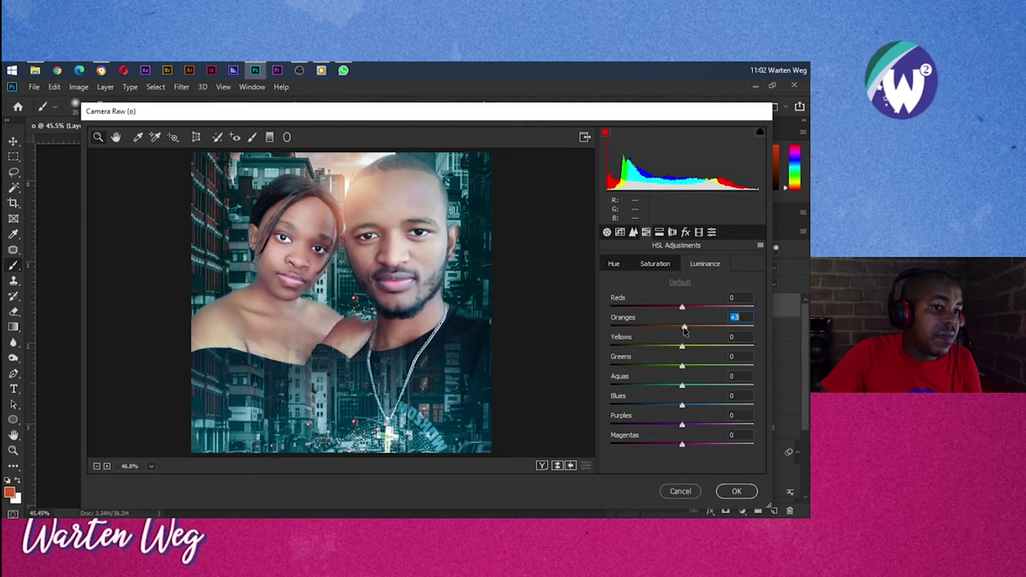
# Step: Set saturation to Yellows +49, Aquas +29, Purples +21 and Reds +18
pyautogui.click(655, 264)
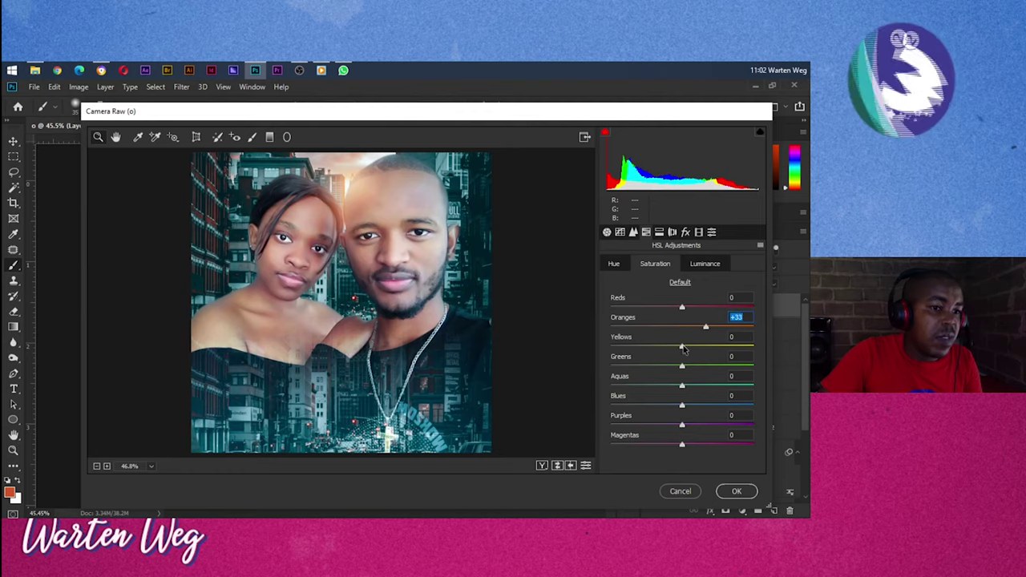
pyautogui.moveTo(682, 346); pyautogui.dragTo(718, 349)
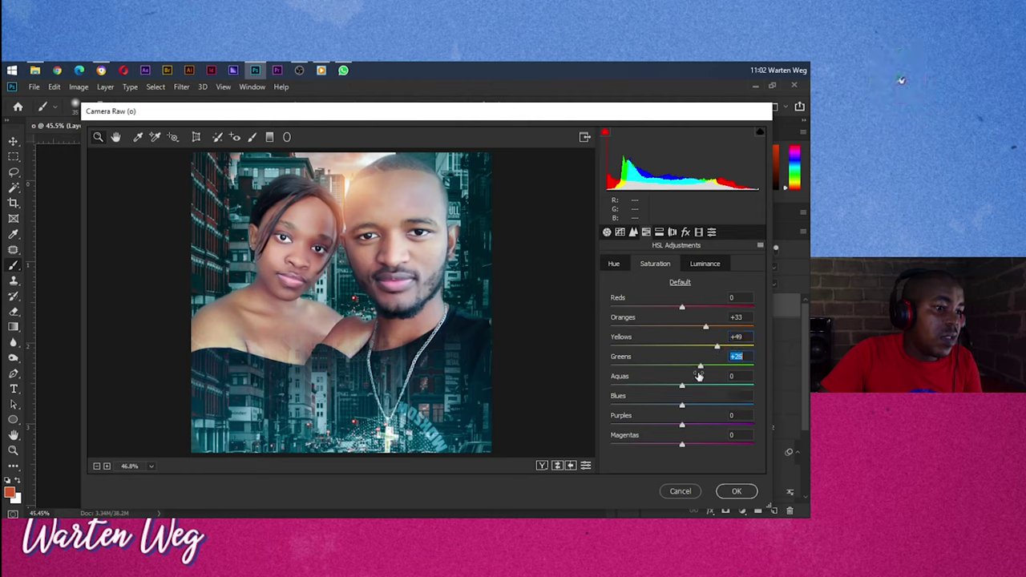
pyautogui.moveTo(709, 386)
pyautogui.mouseDown()
pyautogui.moveTo(723, 425)
pyautogui.moveTo(696, 424)
pyautogui.moveTo(712, 444)
pyautogui.mouseUp()
pyautogui.click(682, 445)
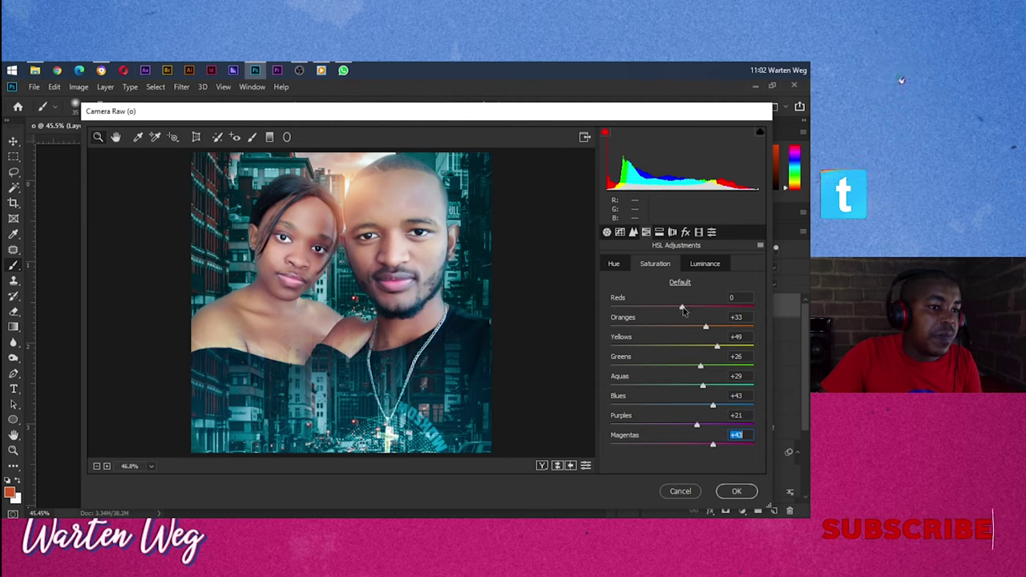
pyautogui.moveTo(682, 308); pyautogui.dragTo(726, 307)
pyautogui.moveTo(656, 317); pyautogui.dragTo(696, 315)
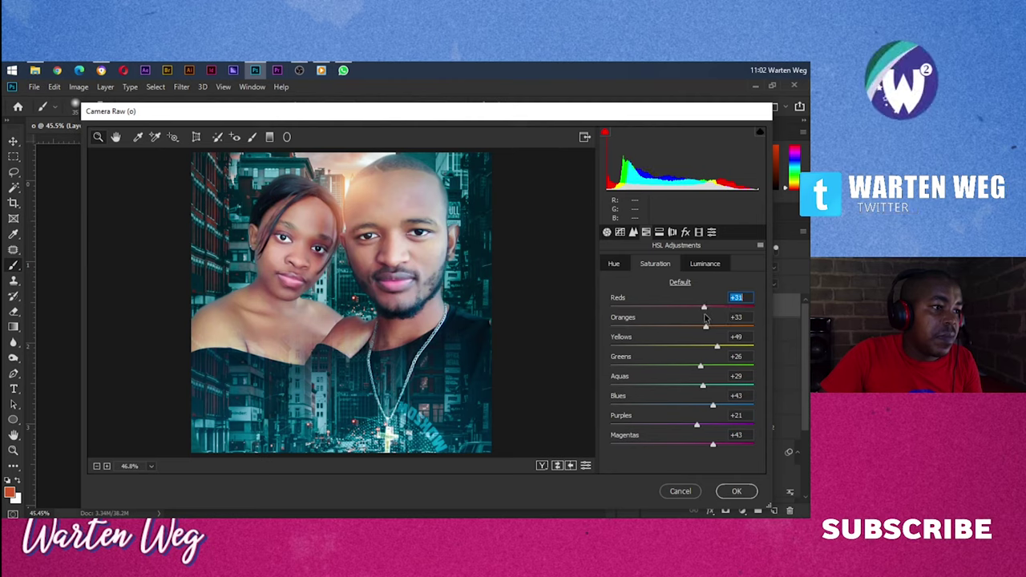
# Step: Darken Reds, Yellows and Greens luminance slightly and adjust Blues luminance
pyautogui.click(705, 263)
pyautogui.moveTo(682, 327); pyautogui.dragTo(680, 311)
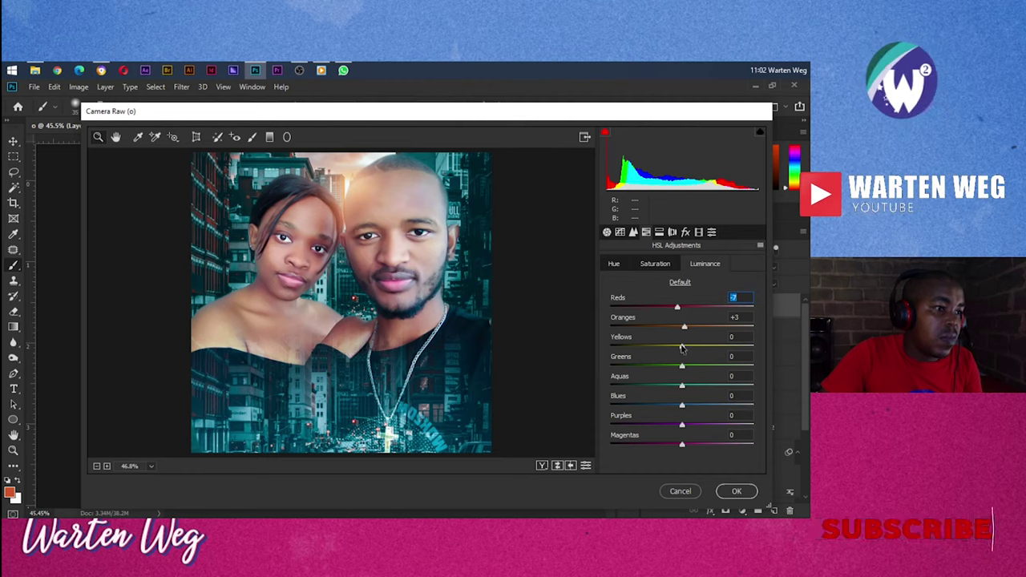
pyautogui.moveTo(682, 344); pyautogui.dragTo(669, 349)
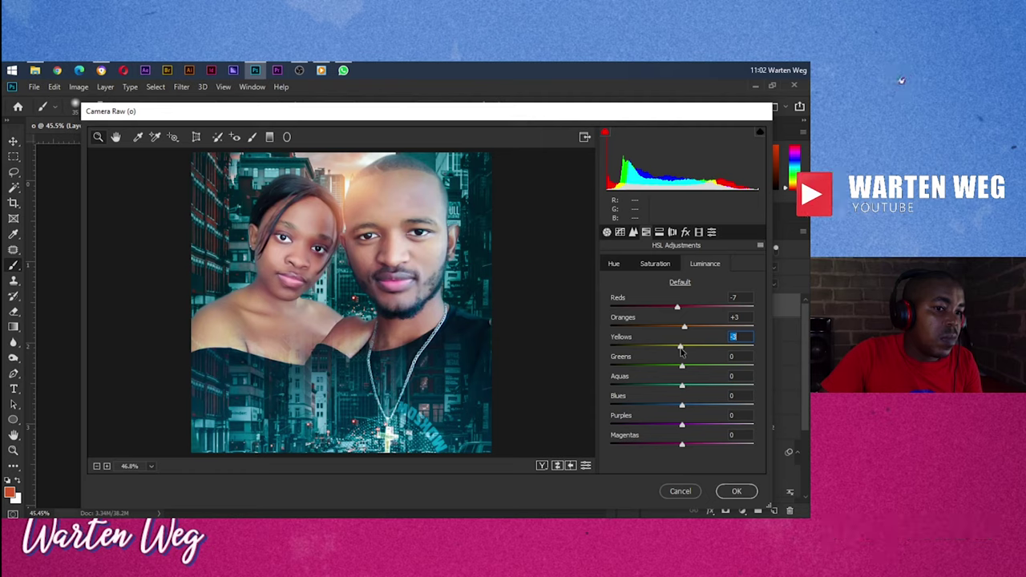
pyautogui.moveTo(681, 366)
pyautogui.mouseDown()
pyautogui.moveTo(631, 370)
pyautogui.moveTo(684, 375)
pyautogui.mouseUp()
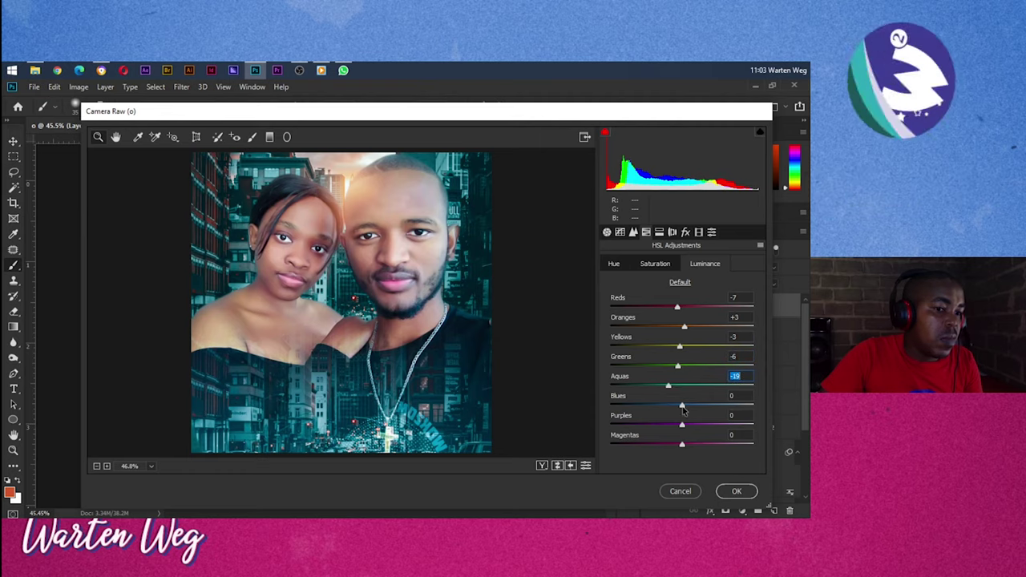
pyautogui.moveTo(682, 406)
pyautogui.mouseDown()
pyautogui.moveTo(699, 407)
pyautogui.moveTo(668, 406)
pyautogui.mouseUp()
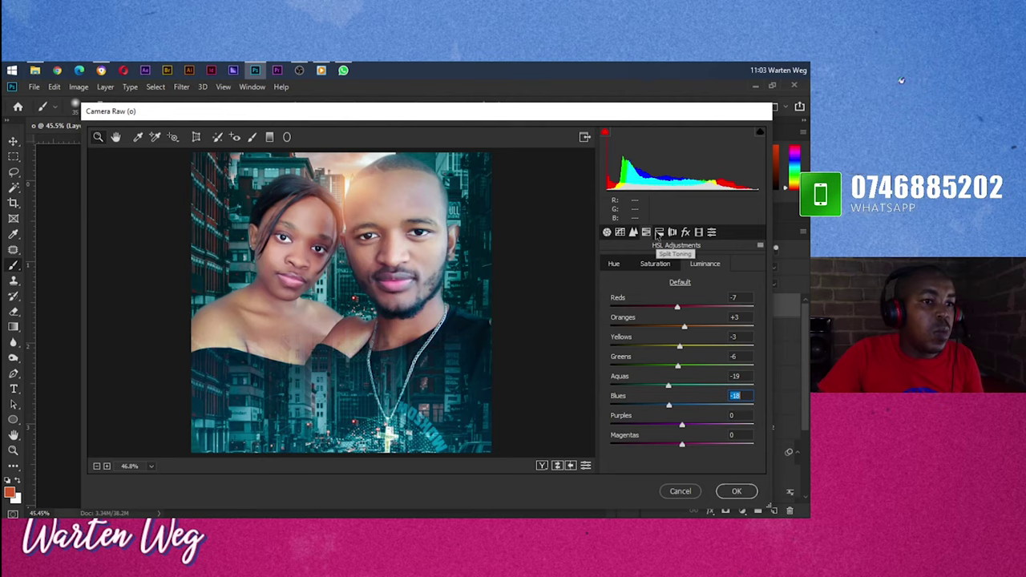
# Step: Add luminance noise reduction of 11 and apply the Camera Raw filter
pyautogui.click(633, 231)
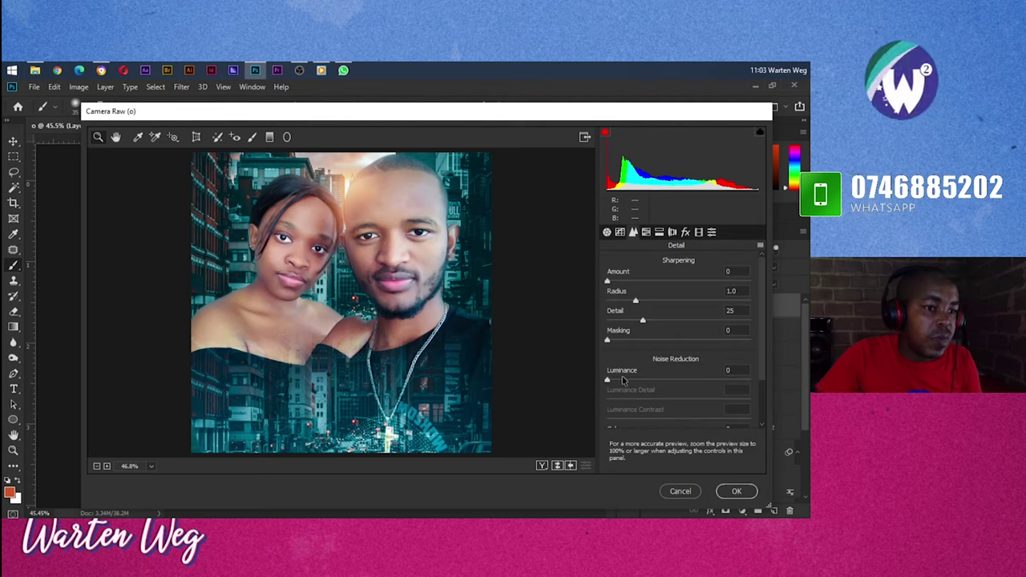
pyautogui.moveTo(607, 379); pyautogui.dragTo(622, 379)
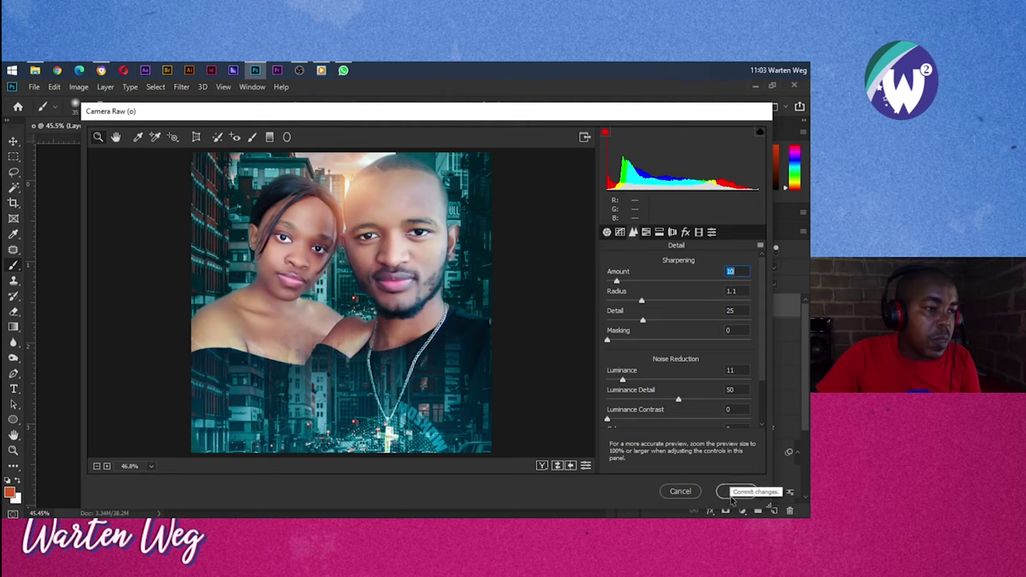
pyautogui.click(731, 493)
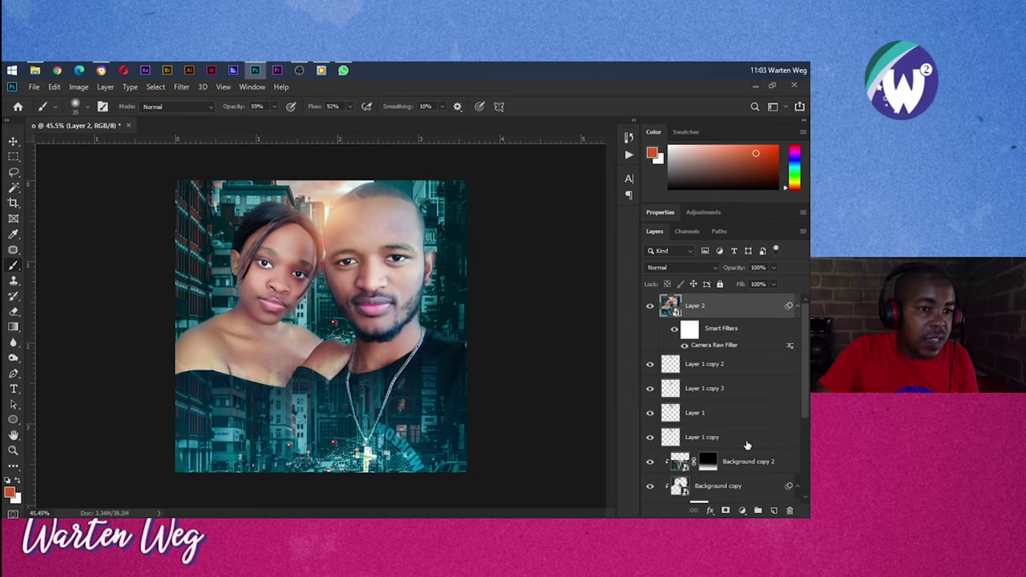
# Step: Paint a soft teal patch over the woman's shoulder on a new empty layer
pyautogui.click(774, 510)
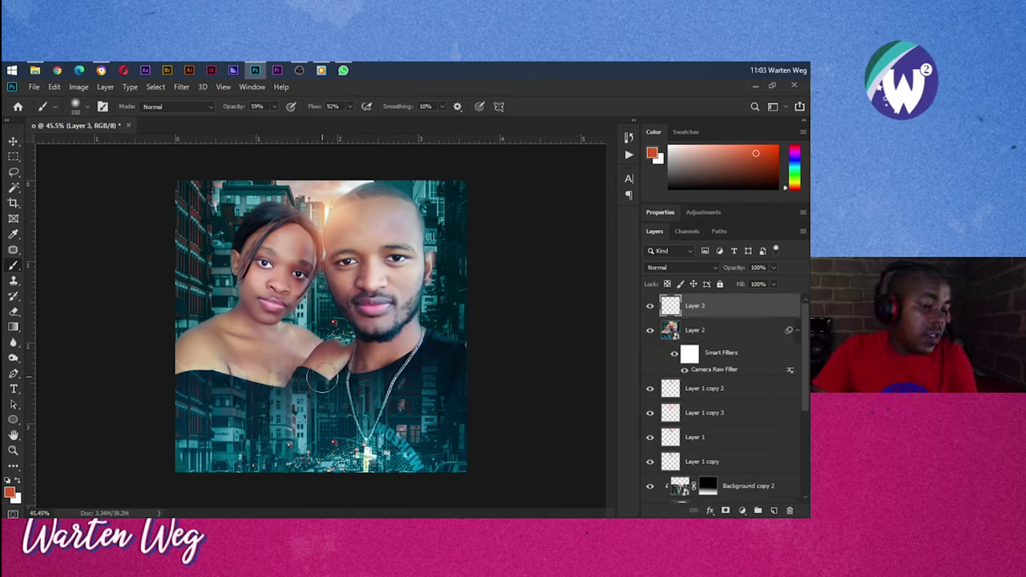
pyautogui.press(']')
pyautogui.press(']')
pyautogui.press(']')
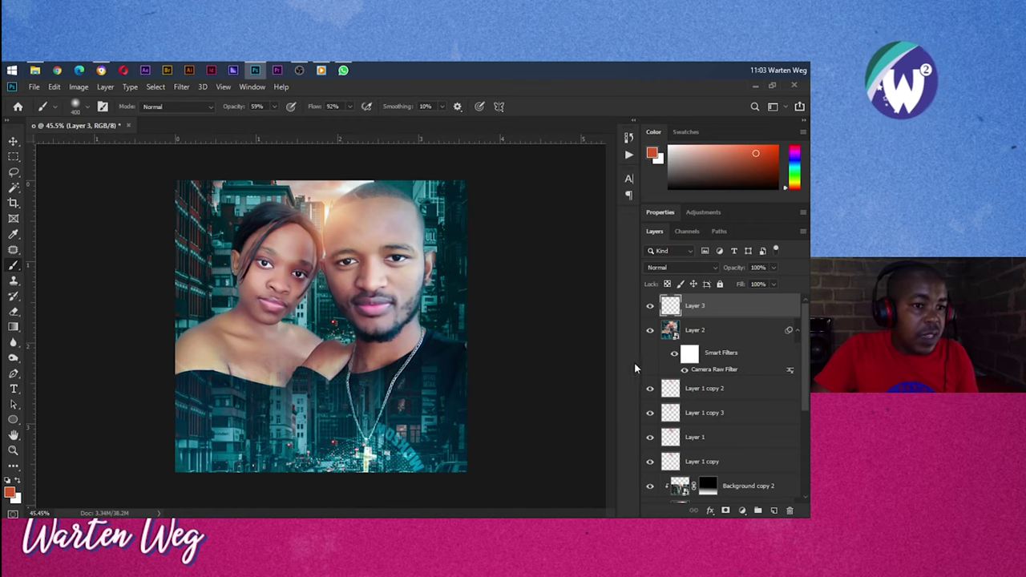
pyautogui.keyDown('alt'); pyautogui.click(392, 433); pyautogui.keyUp('alt')
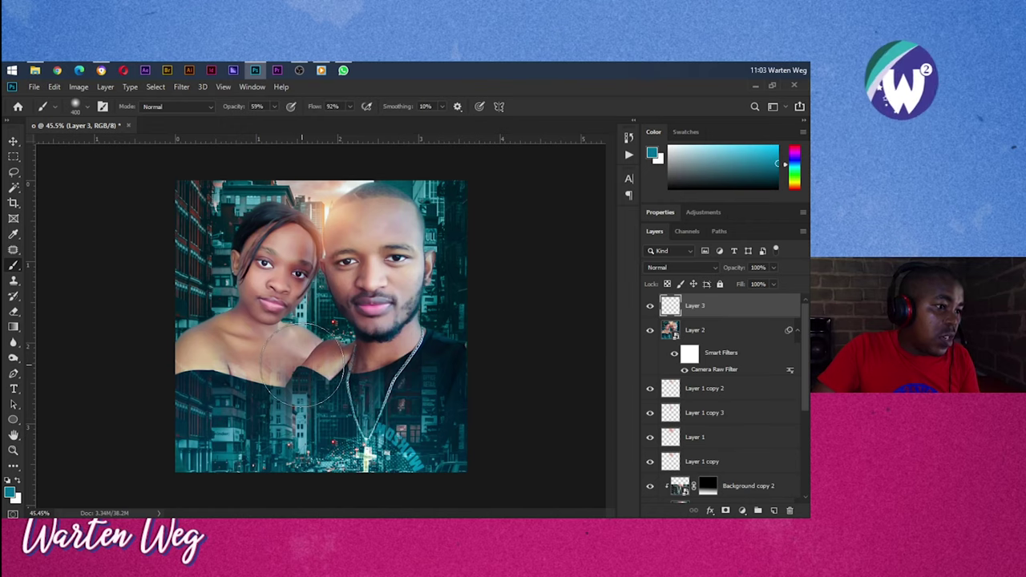
pyautogui.moveTo(298, 374); pyautogui.dragTo(306, 359)
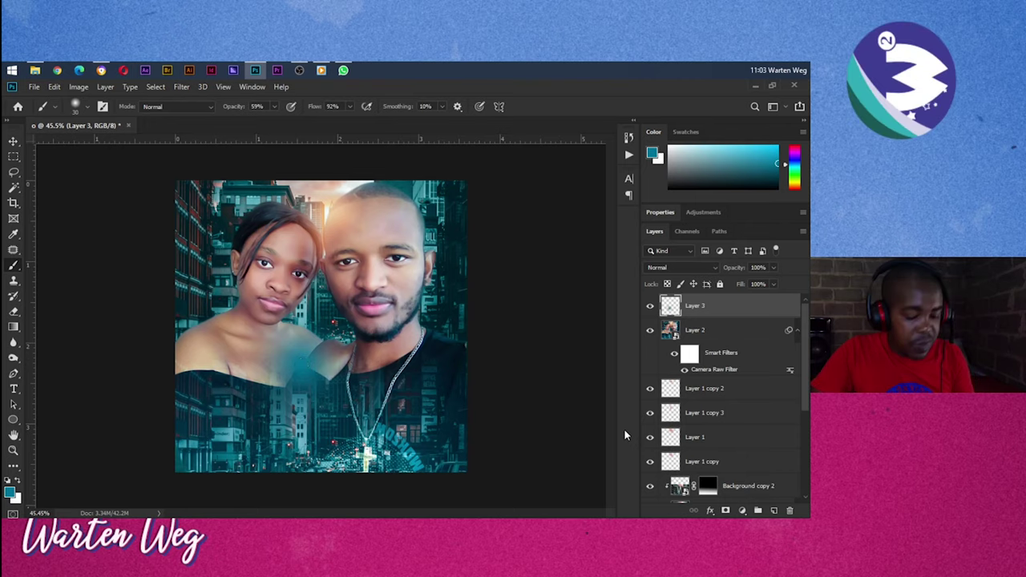
# Step: Scale the teal patch up across the image and blend it in Screen mode
pyautogui.hotkey('ctrl', 't')
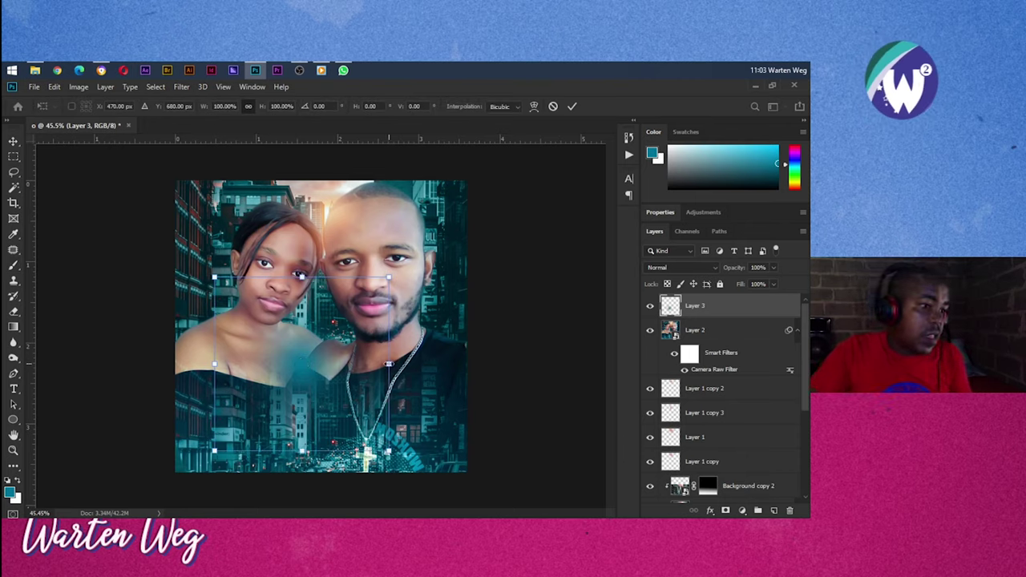
pyautogui.moveTo(389, 365)
pyautogui.mouseDown()
pyautogui.moveTo(531, 377)
pyautogui.moveTo(536, 366)
pyautogui.mouseUp()
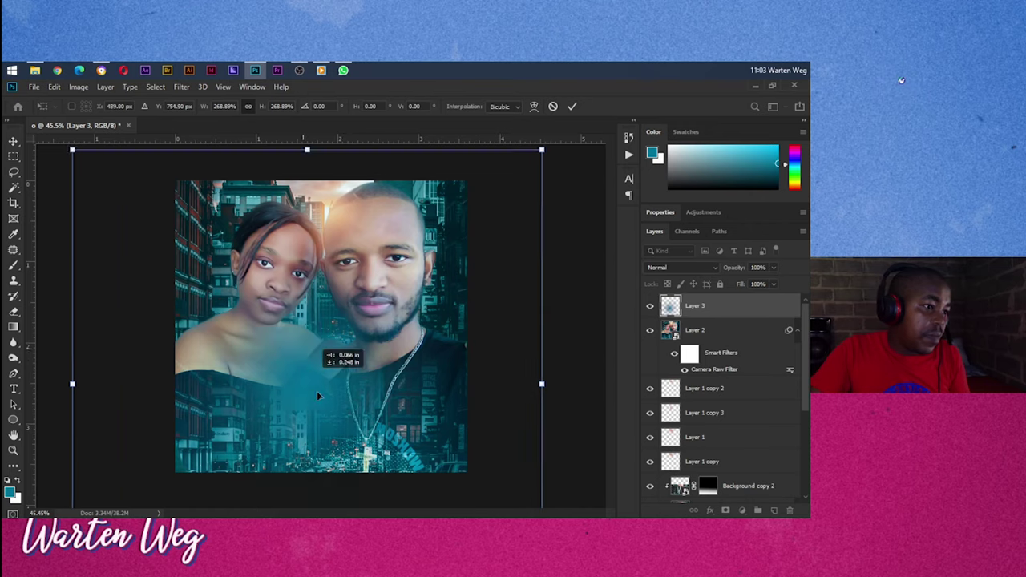
pyautogui.moveTo(343, 366); pyautogui.dragTo(325, 430)
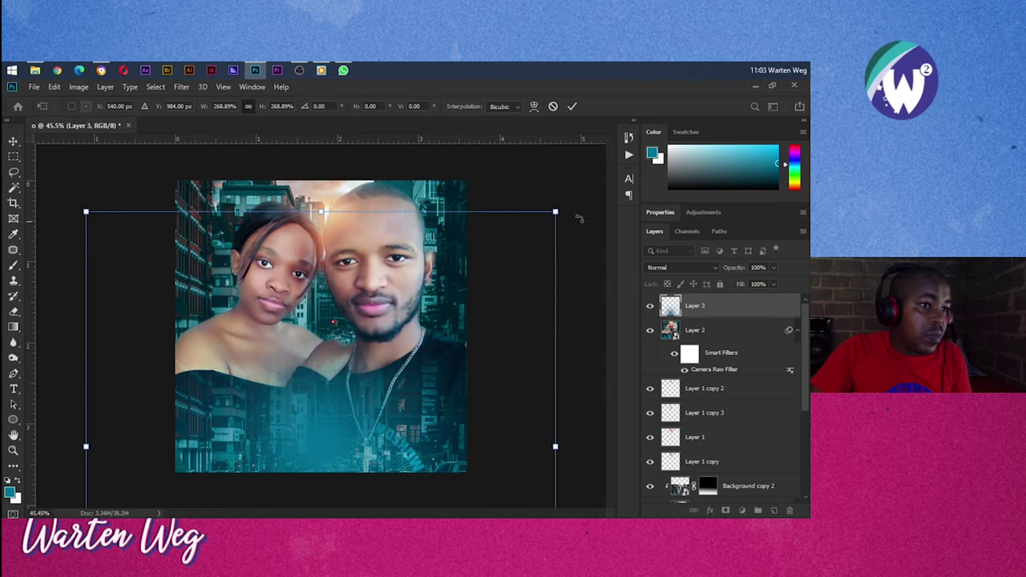
pyautogui.moveTo(555, 213); pyautogui.dragTo(589, 179)
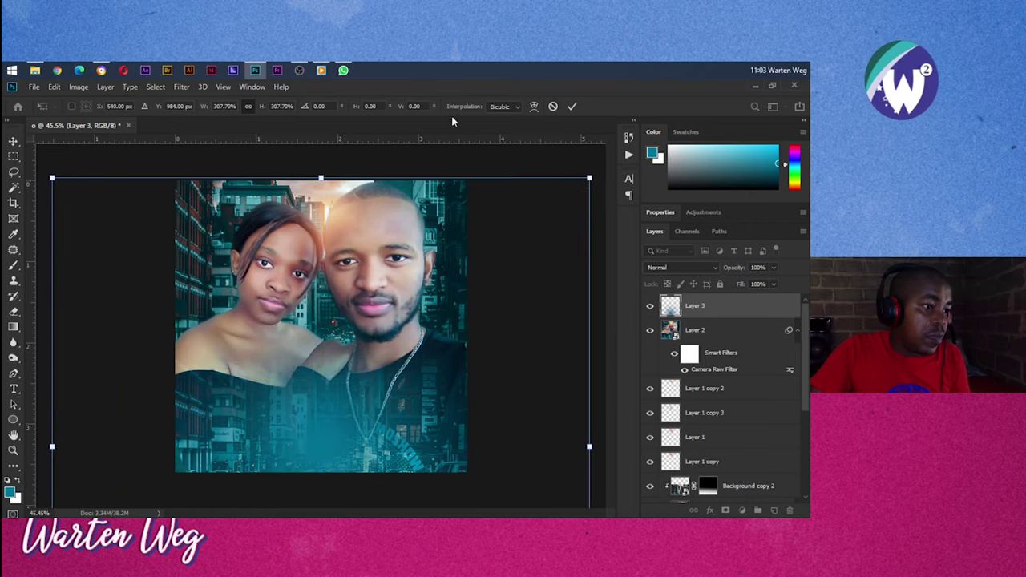
pyautogui.click(572, 106)
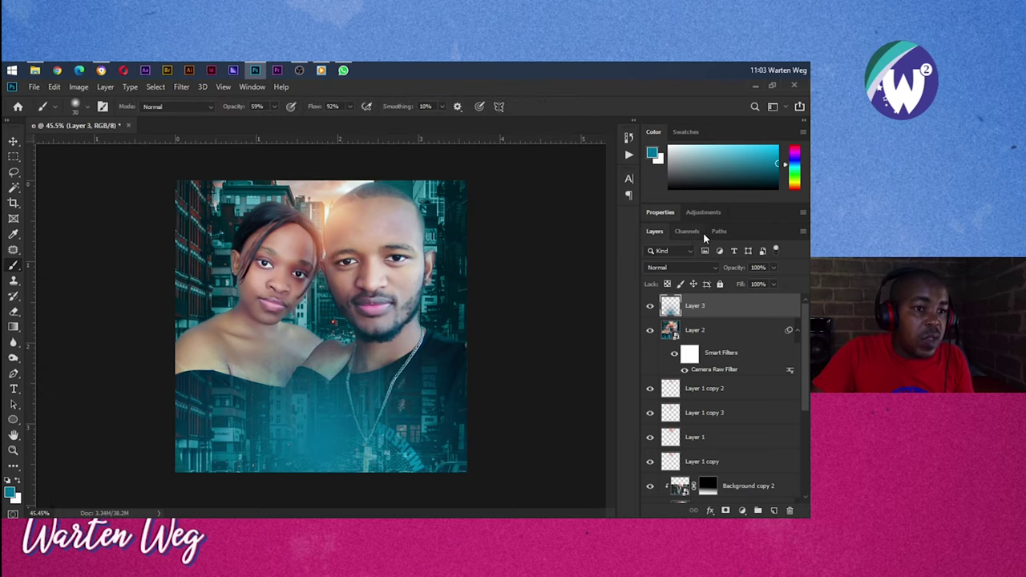
pyautogui.click(665, 269)
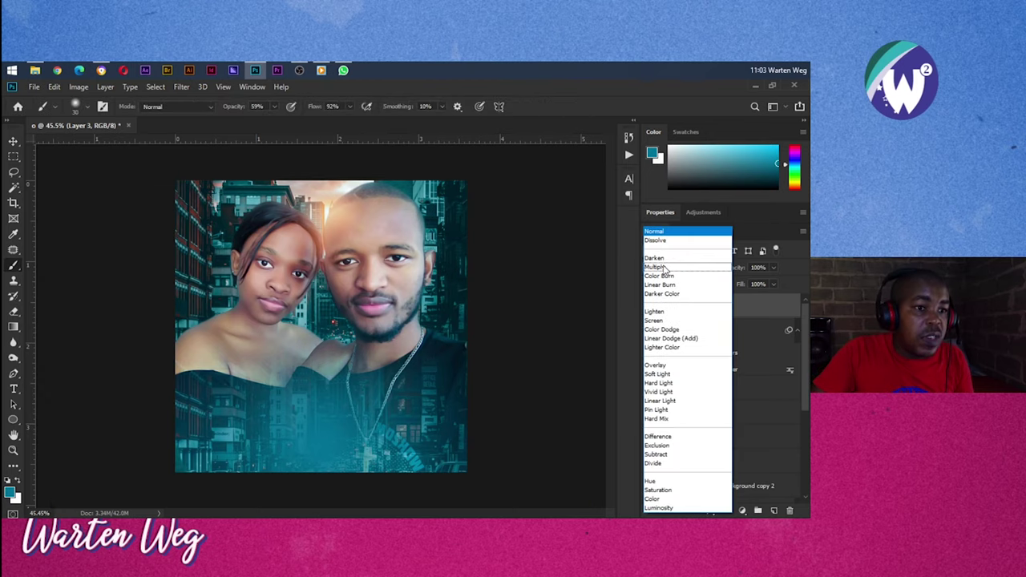
pyautogui.click(672, 322)
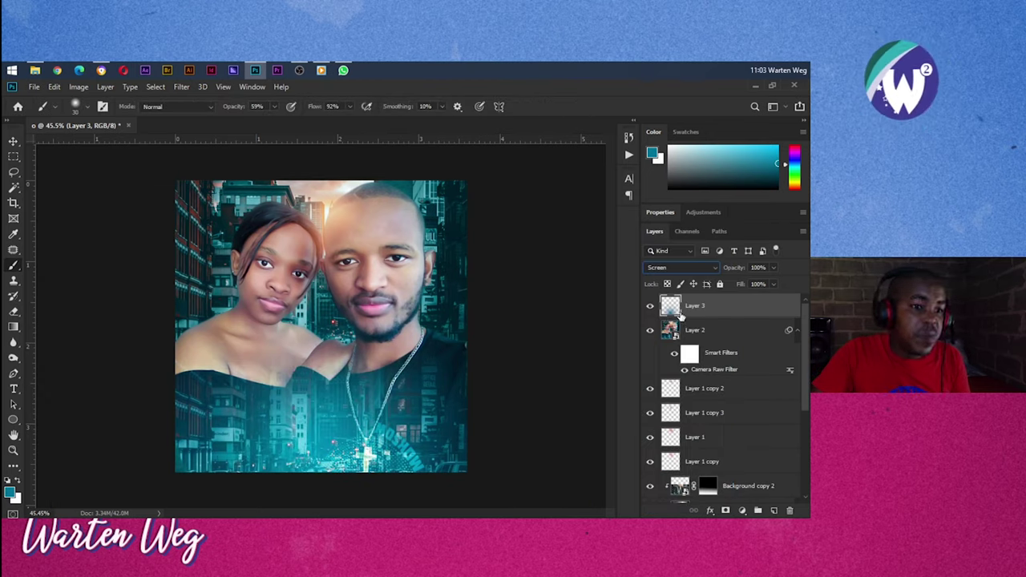
# Step: Duplicate the teal glow, move the copy lower, and add an empty layer above Layer 3
pyautogui.moveTo(702, 313); pyautogui.dragTo(701, 319)
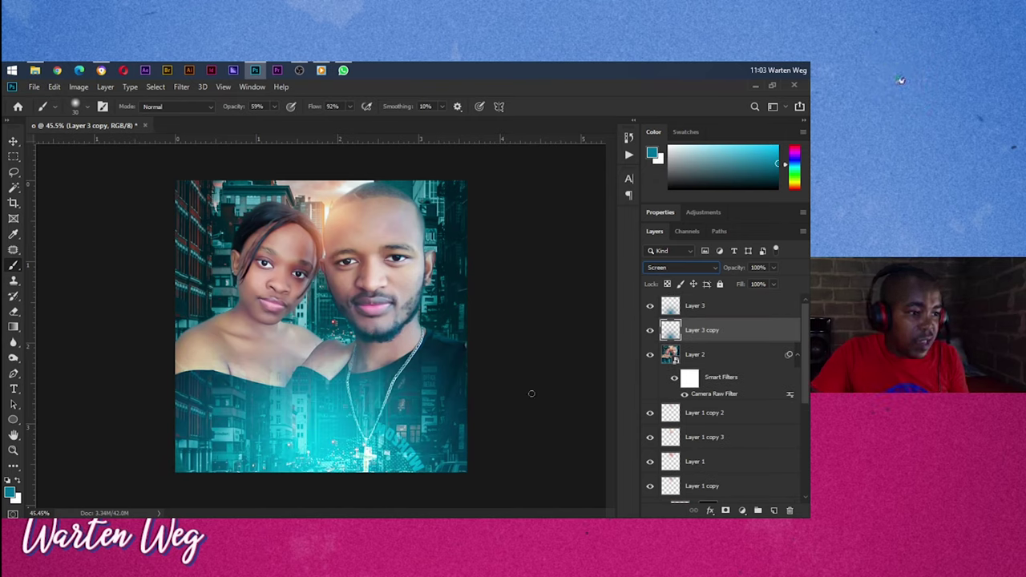
pyautogui.hotkey('ctrl', 't')
pyautogui.moveTo(315, 403)
pyautogui.mouseDown()
pyautogui.moveTo(315, 417)
pyautogui.moveTo(315, 349)
pyautogui.mouseUp()
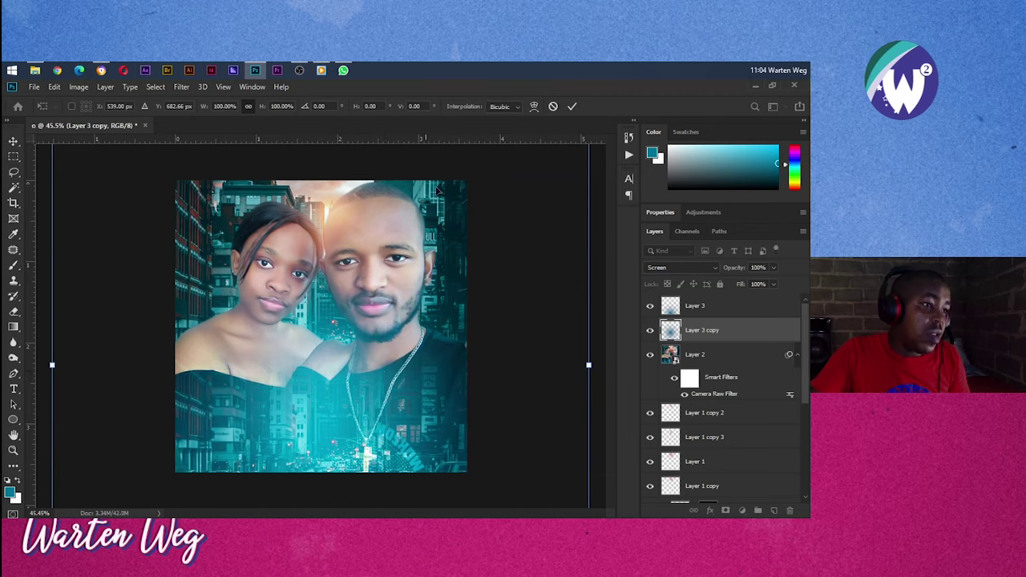
pyautogui.click(572, 106)
pyautogui.press('b')
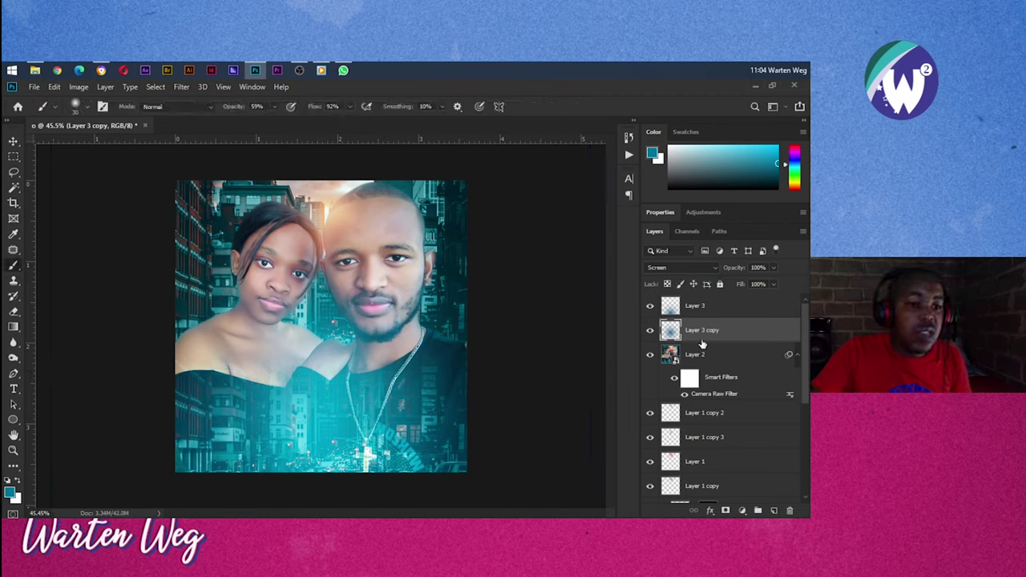
pyautogui.click(705, 308)
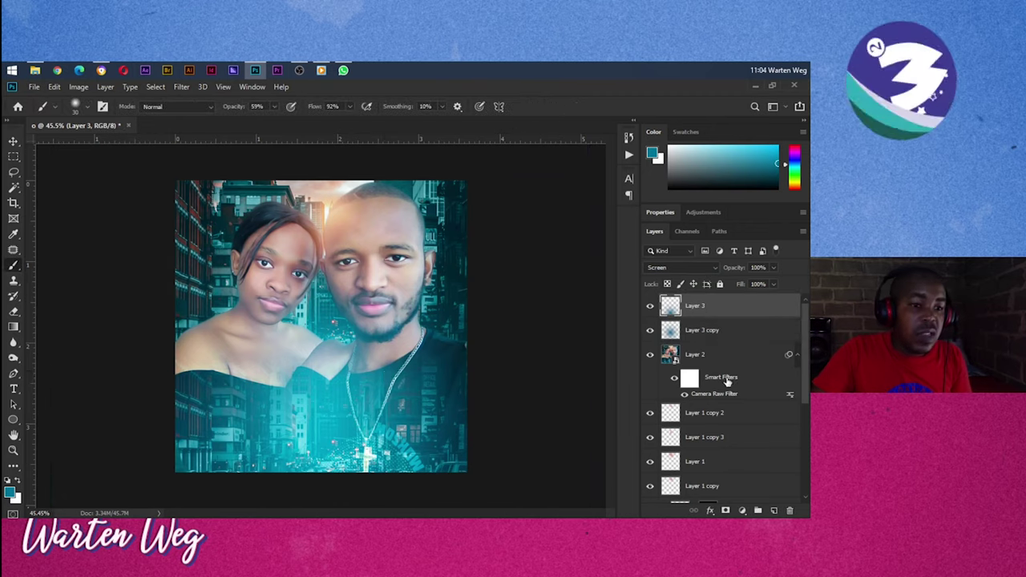
pyautogui.click(773, 509)
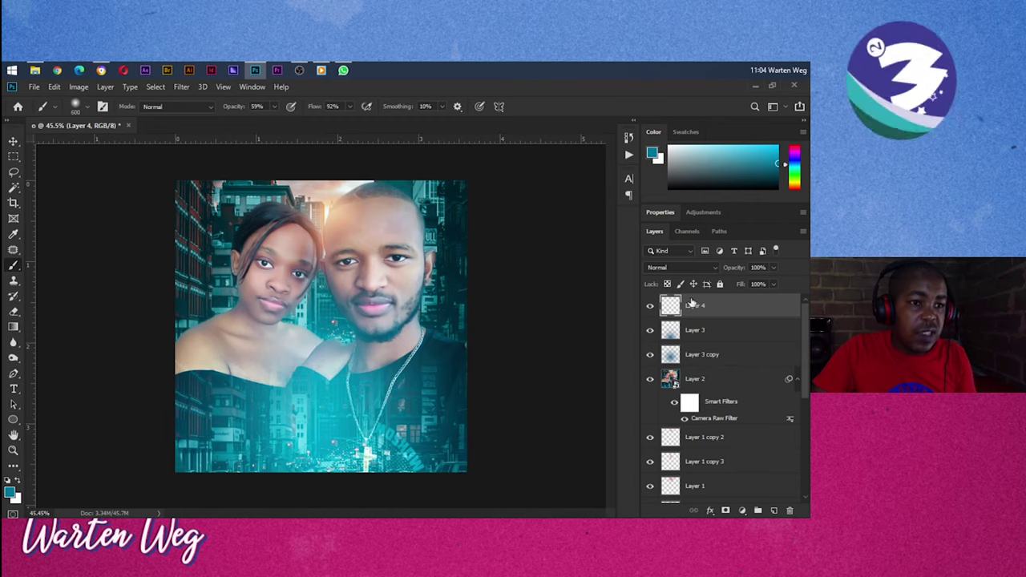
# Step: Pick a warm golden orange and paint a soft glow between the couple on Layer 4
pyautogui.click(654, 154)
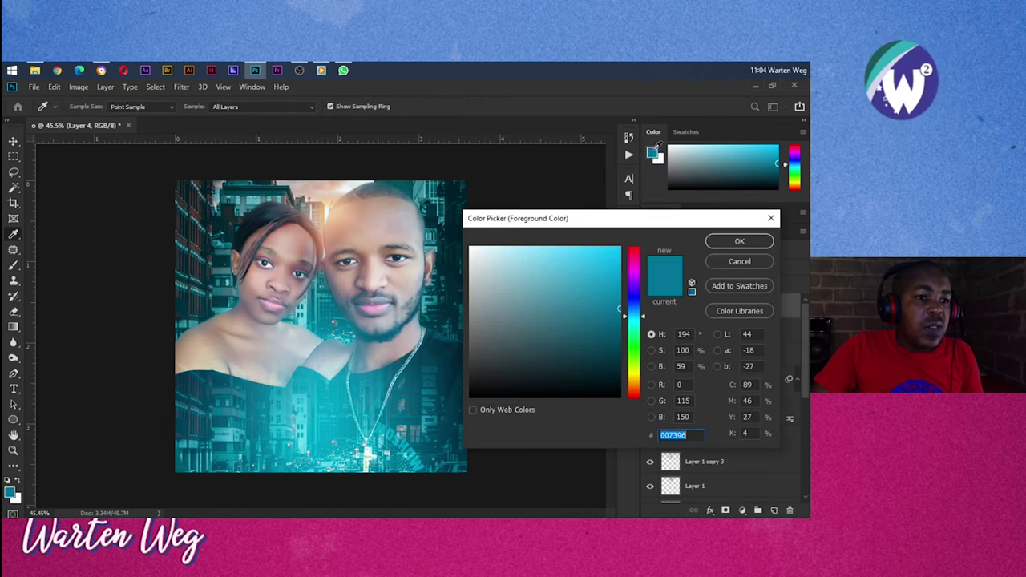
pyautogui.moveTo(633, 368); pyautogui.dragTo(635, 386)
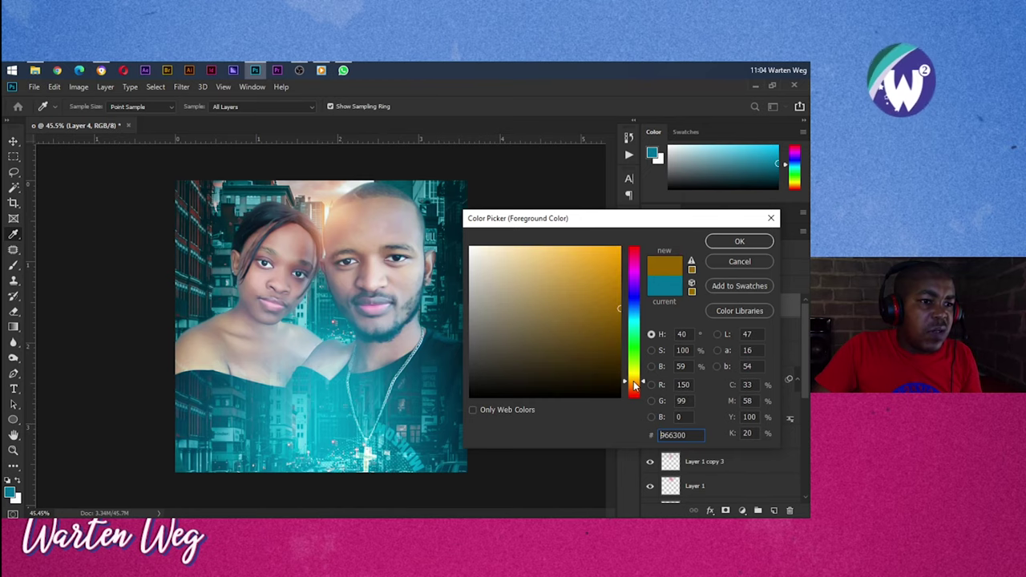
pyautogui.click(584, 268)
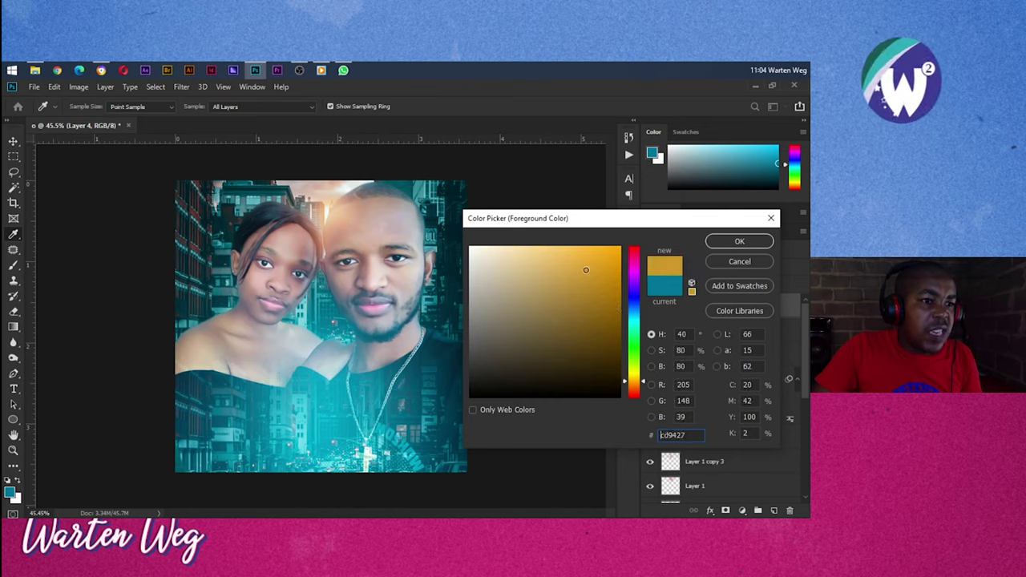
pyautogui.click(742, 241)
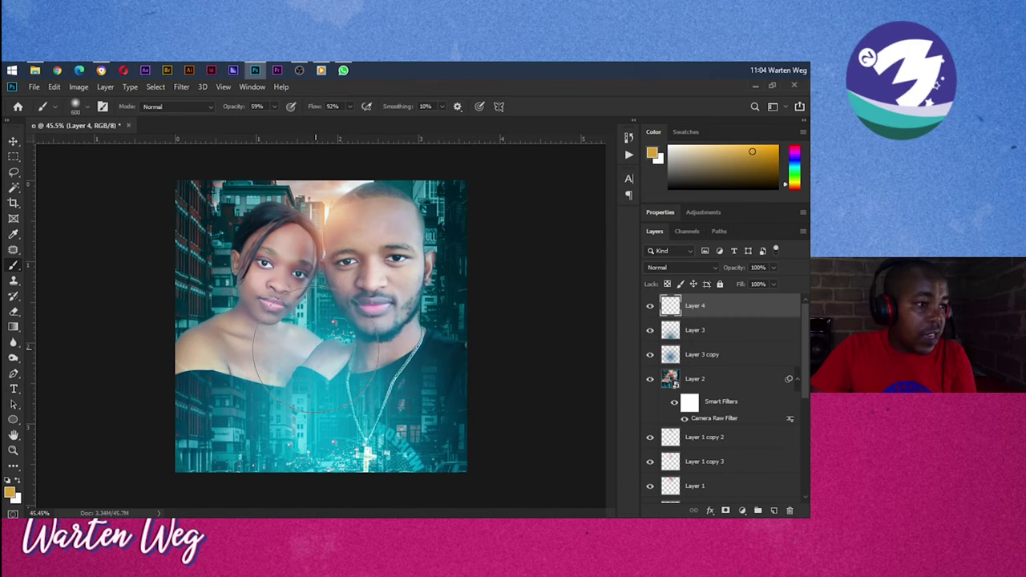
pyautogui.moveTo(292, 337); pyautogui.dragTo(341, 365)
pyautogui.click(315, 350)
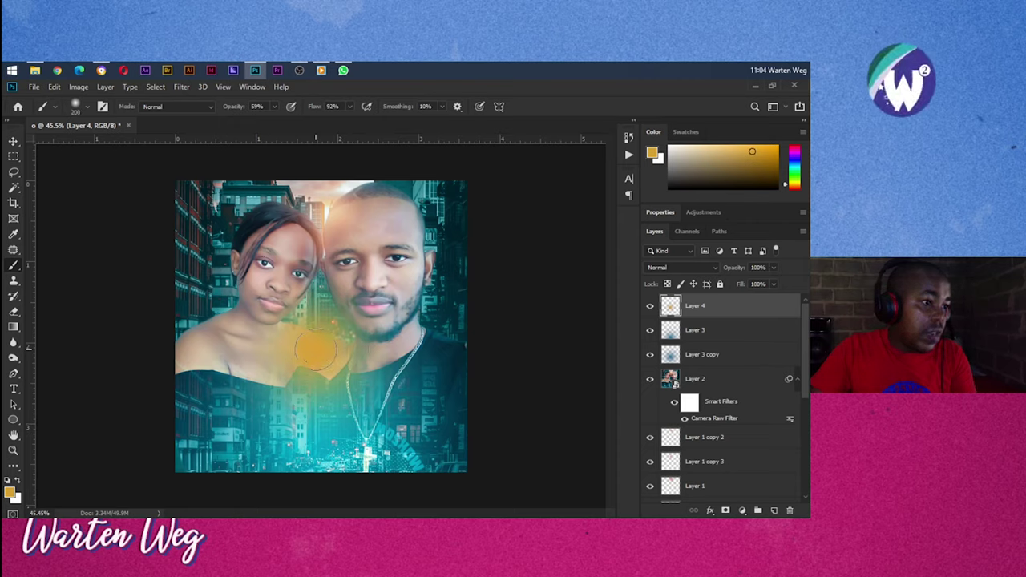
pyautogui.press(']')
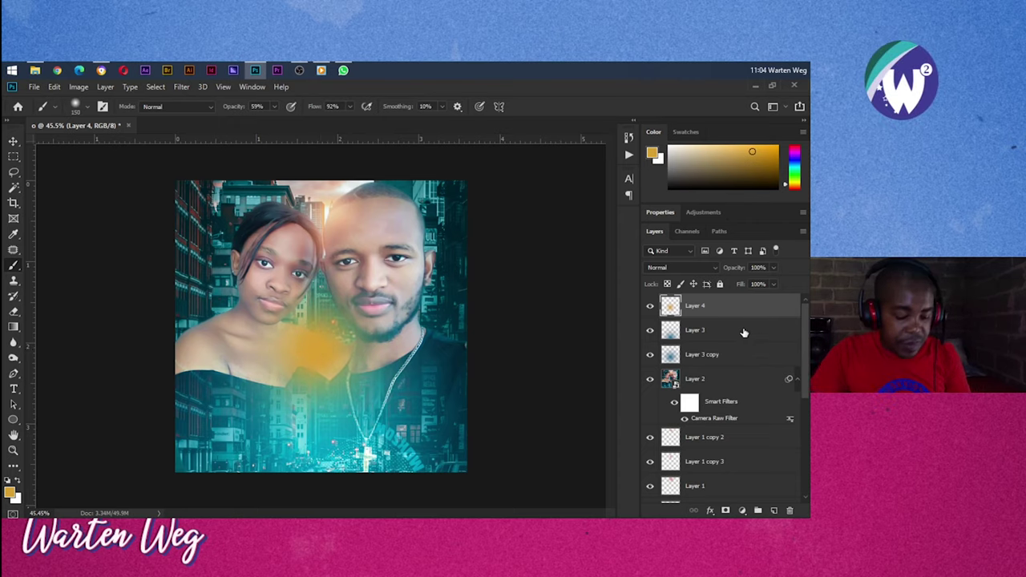
# Step: Move the orange glow up toward the heads and blend it in Screen mode
pyautogui.hotkey('ctrl', 't')
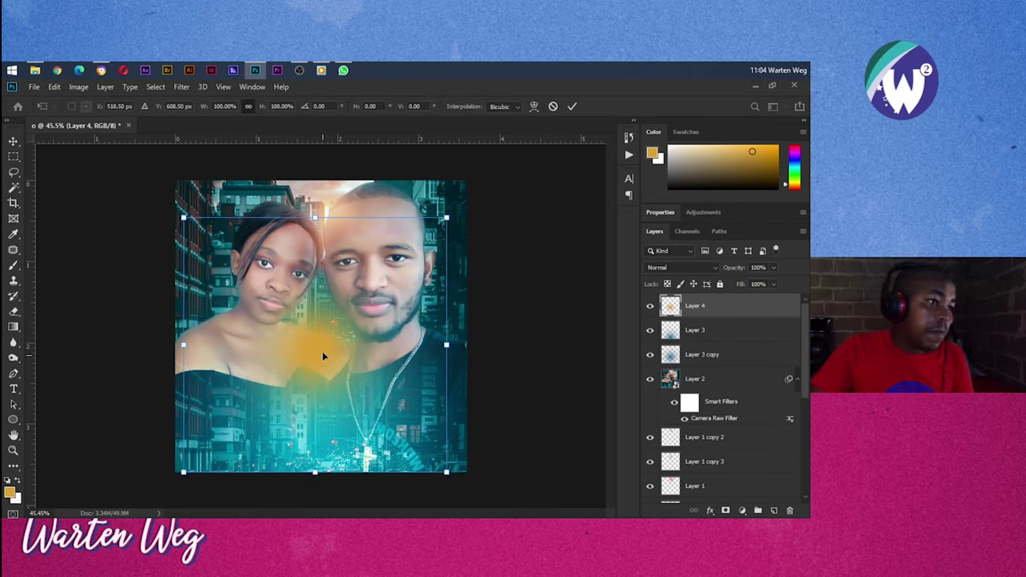
pyautogui.moveTo(323, 356); pyautogui.dragTo(325, 230)
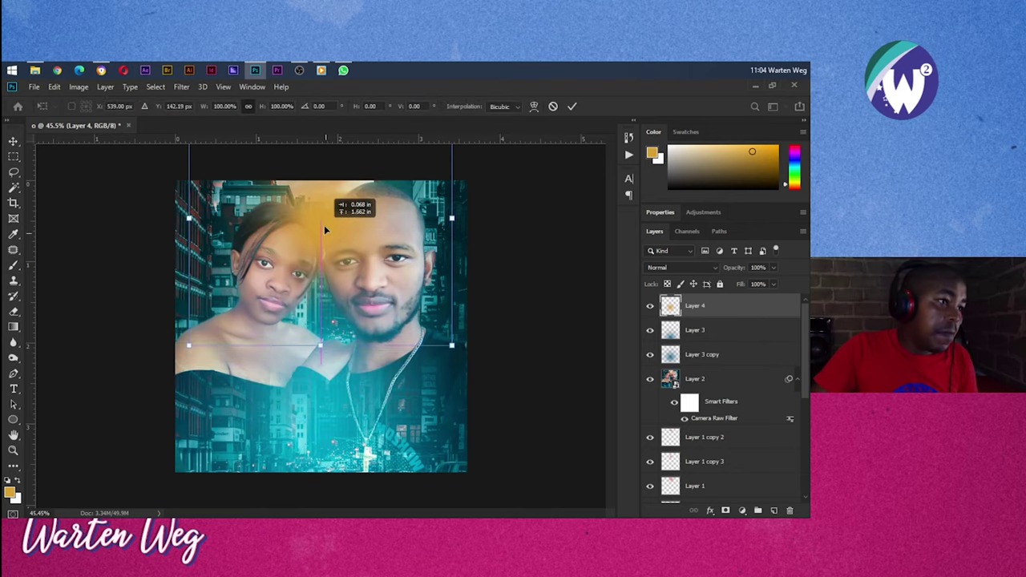
pyautogui.click(574, 105)
pyautogui.click(682, 266)
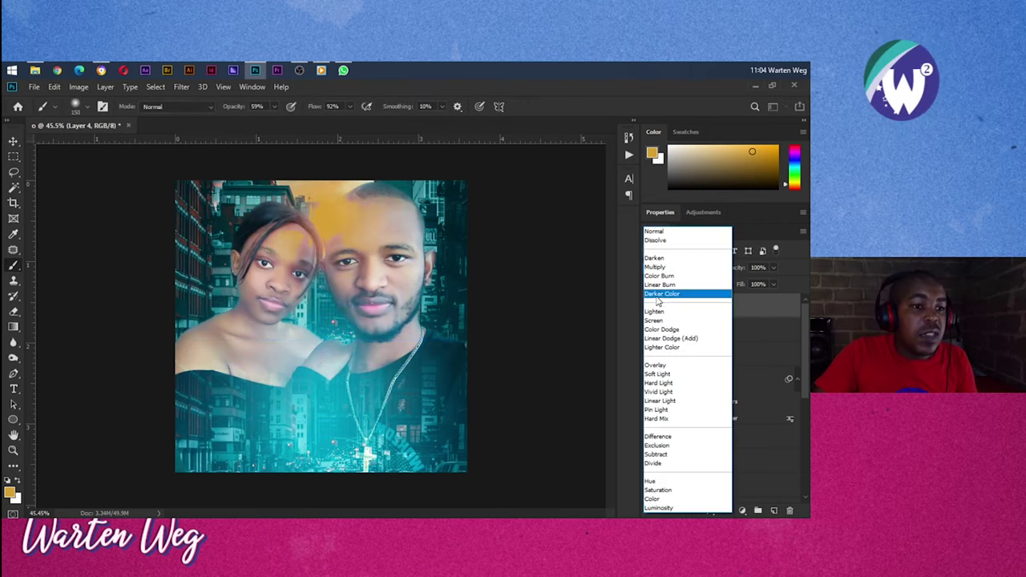
pyautogui.click(665, 324)
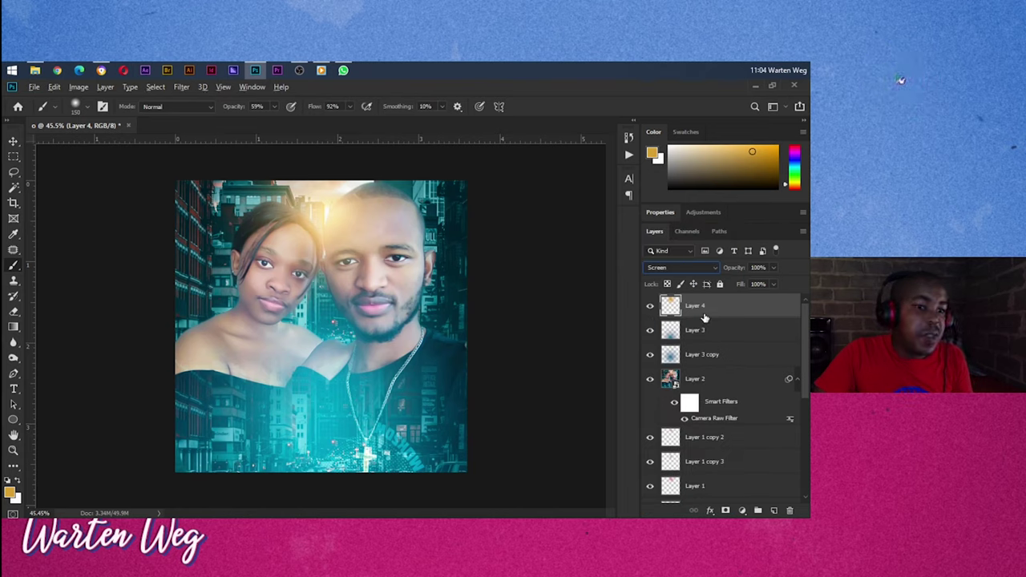
# Step: Duplicate the orange glow and soften the copy with a 19.4 px Gaussian blur
pyautogui.moveTo(706, 305); pyautogui.dragTo(706, 311)
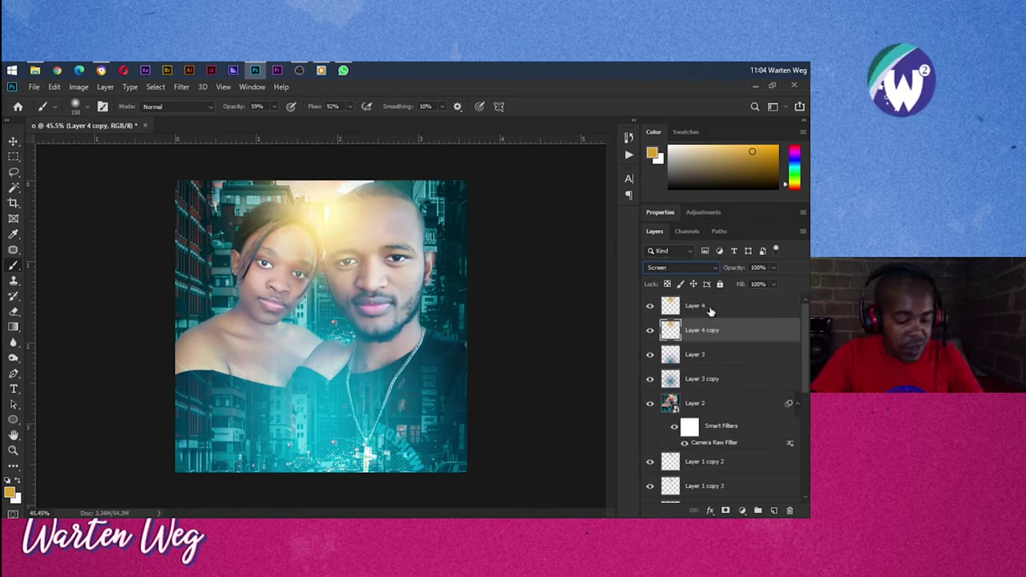
pyautogui.hotkey('ctrl', 't')
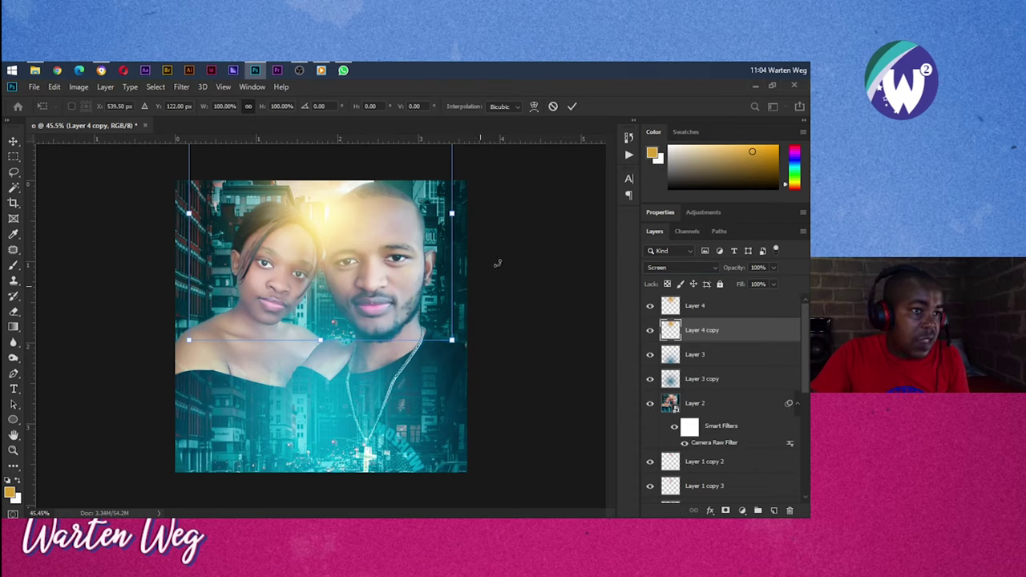
pyautogui.press('Return')
pyautogui.press('b')
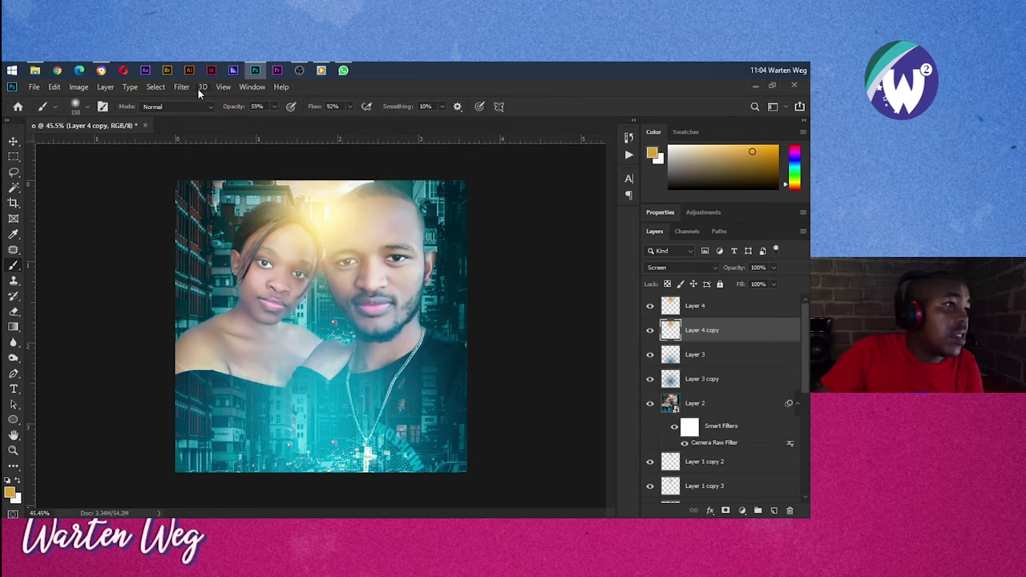
pyautogui.click(180, 87)
pyautogui.moveTo(199, 233)
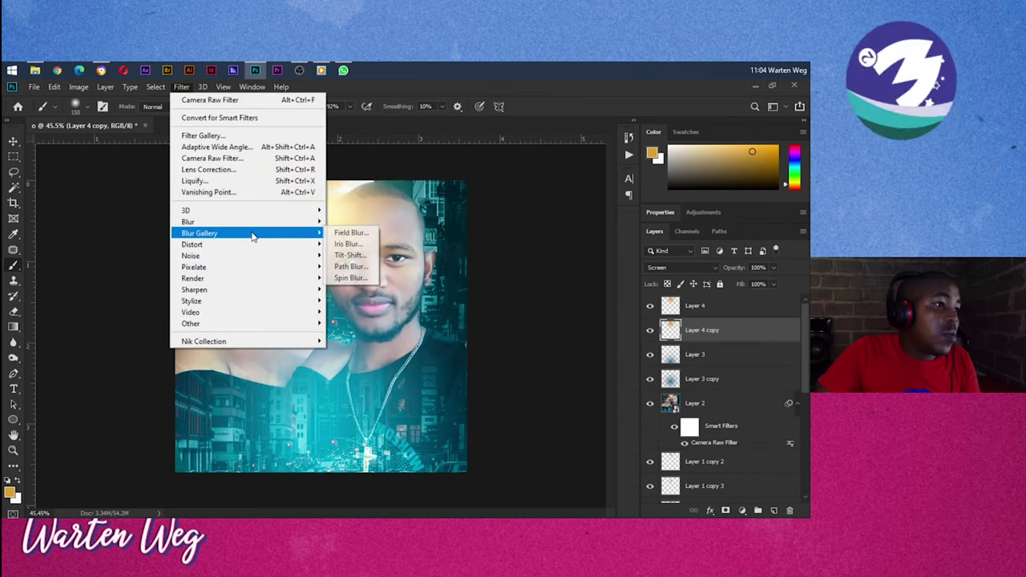
pyautogui.click(354, 264)
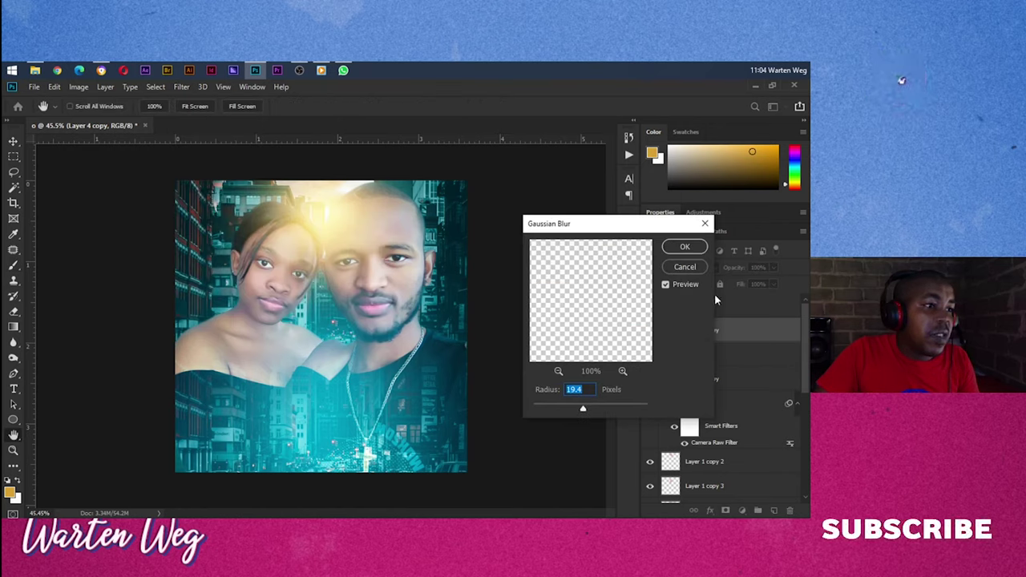
pyautogui.click(683, 246)
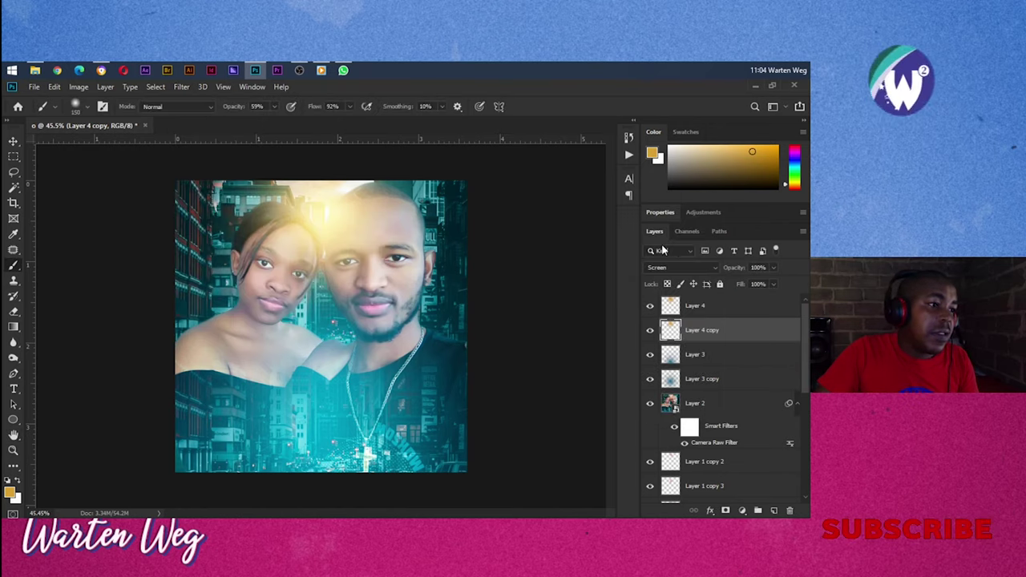
# Step: Duplicate the Layer 2 couple photo
pyautogui.click(703, 308)
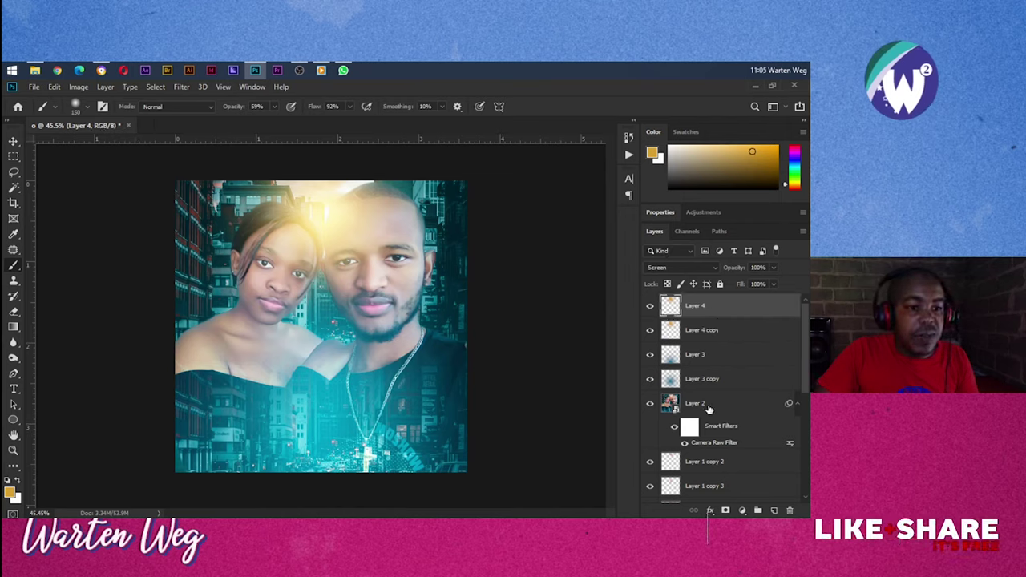
pyautogui.click(708, 409)
pyautogui.hotkey('ctrl', 'j')
# Step: Hide the Layer 2 copy and set Layer 2's opacity to 50%
pyautogui.moveTo(705, 409)
pyautogui.mouseDown()
pyautogui.moveTo(705, 342)
pyautogui.moveTo(708, 450)
pyautogui.mouseUp()
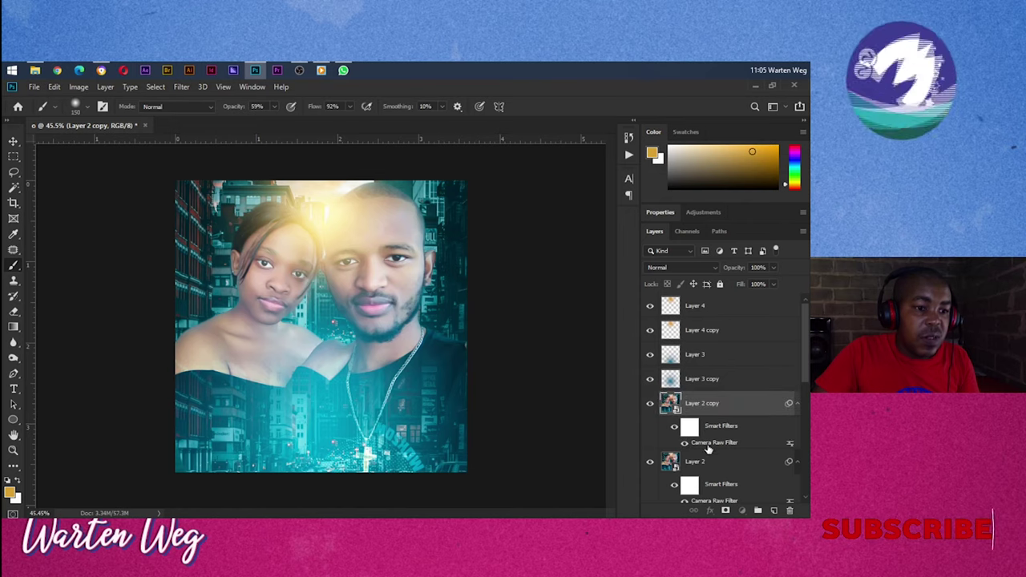
pyautogui.hotkey('ctrl', ',')
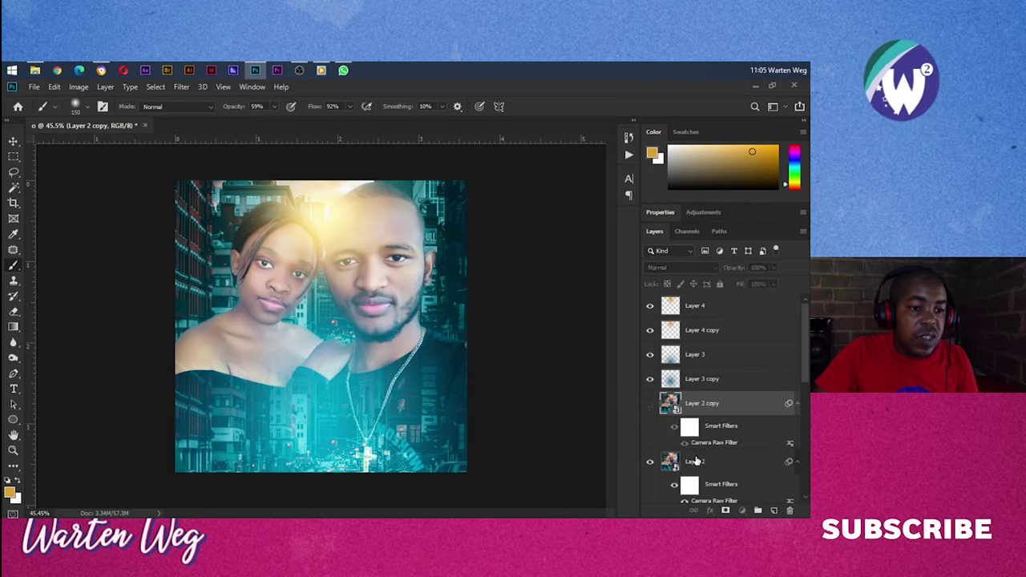
pyautogui.click(694, 461)
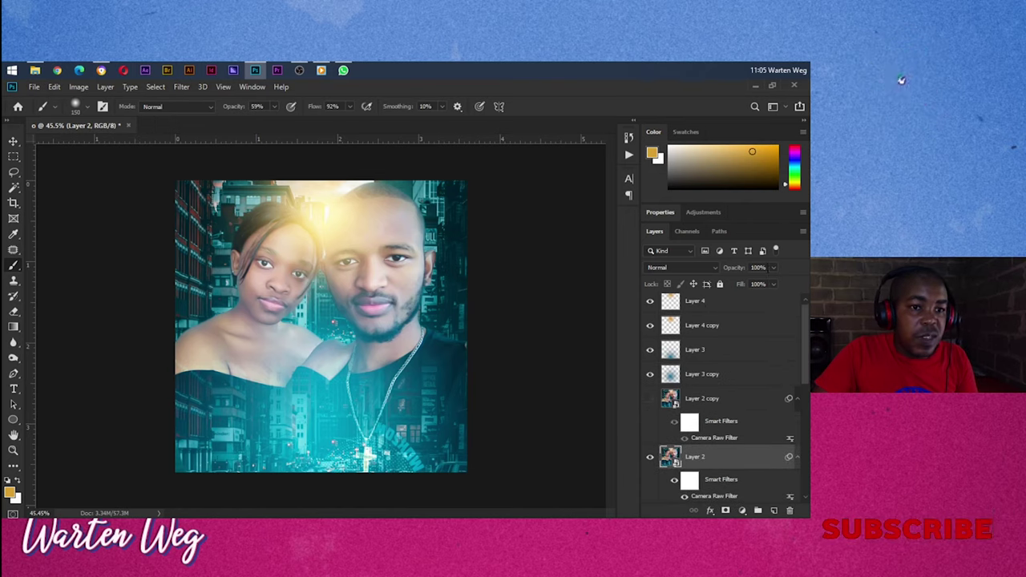
pyautogui.click(758, 267)
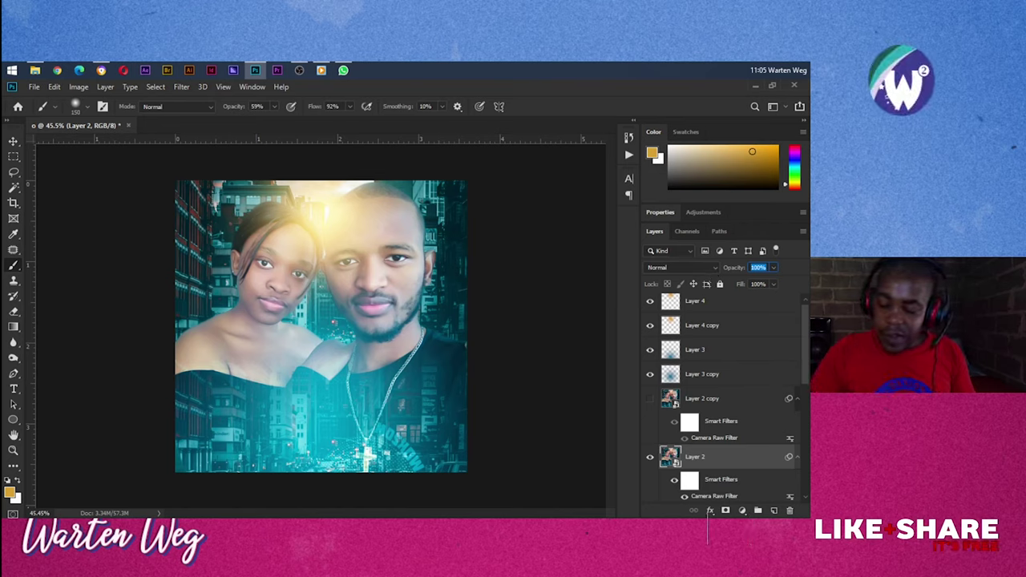
pyautogui.write('50')
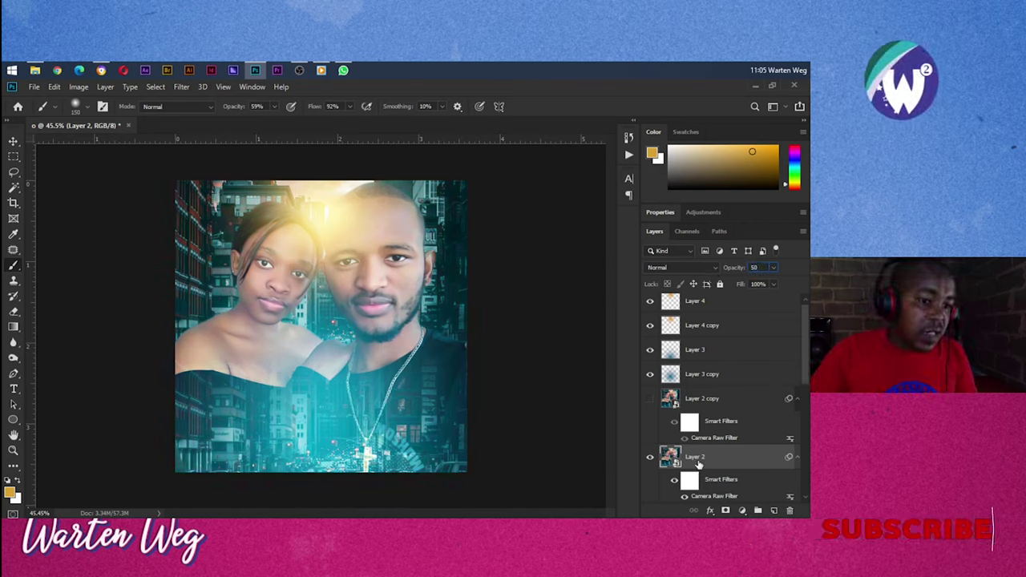
# Step: Place a visible Soft Light copy of Layer 2 at the top of the stack
pyautogui.moveTo(702, 463); pyautogui.dragTo(703, 293)
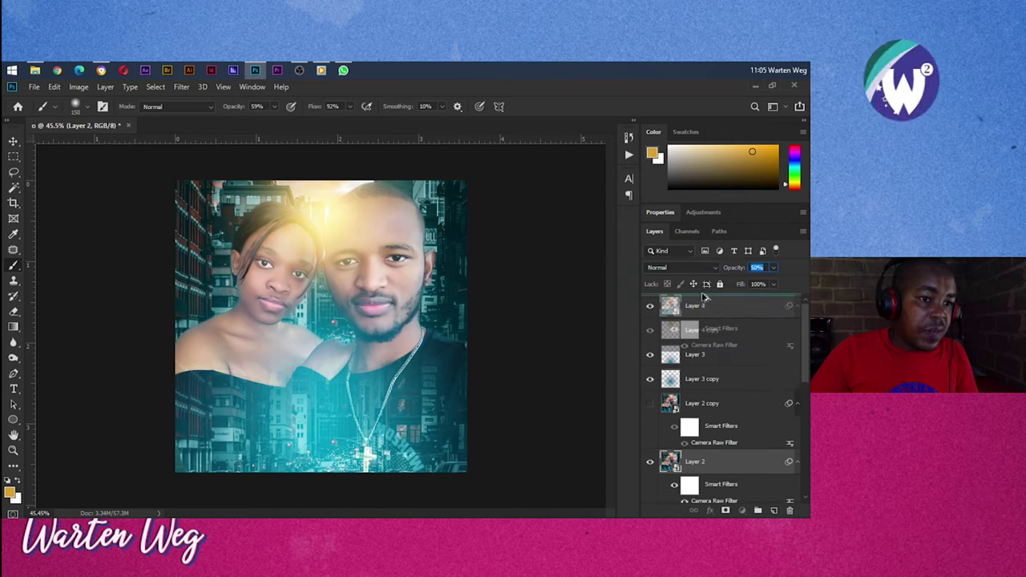
pyautogui.click(689, 268)
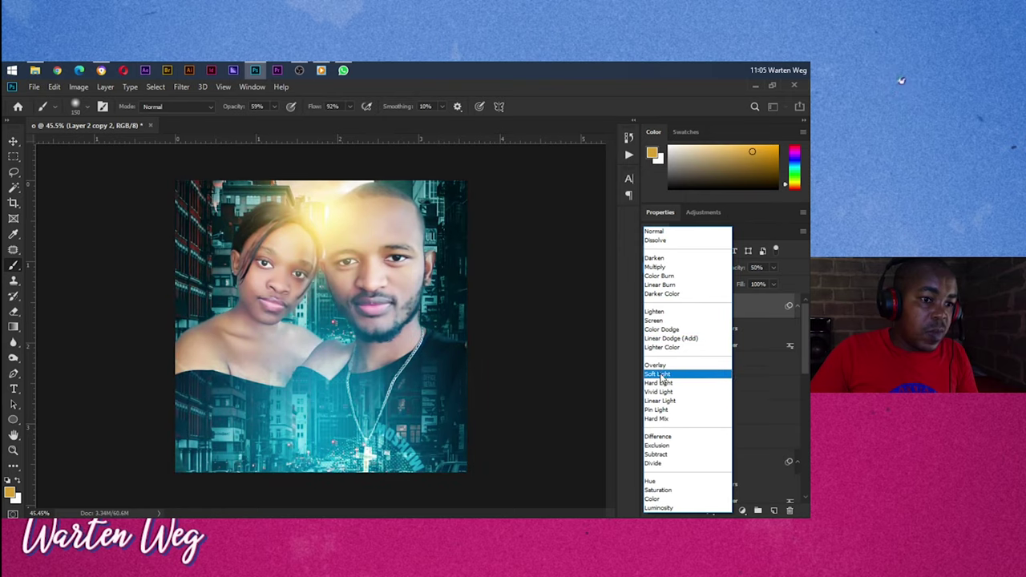
pyautogui.click(659, 374)
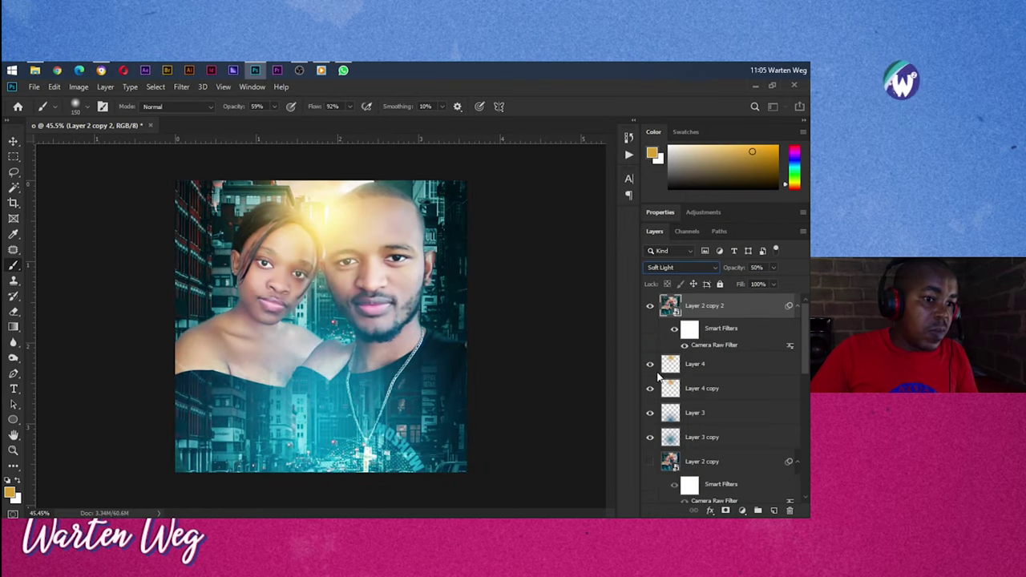
pyautogui.click(649, 307)
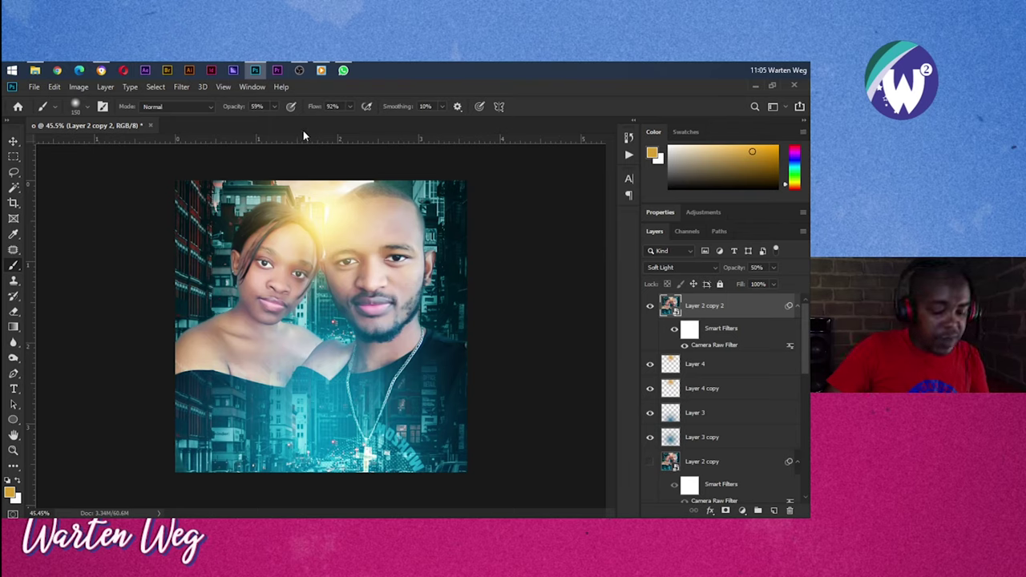
# Step: Create a text layer with the LOVEY title across the couple's chests
pyautogui.press('t')
pyautogui.hotkey('alt', 't')
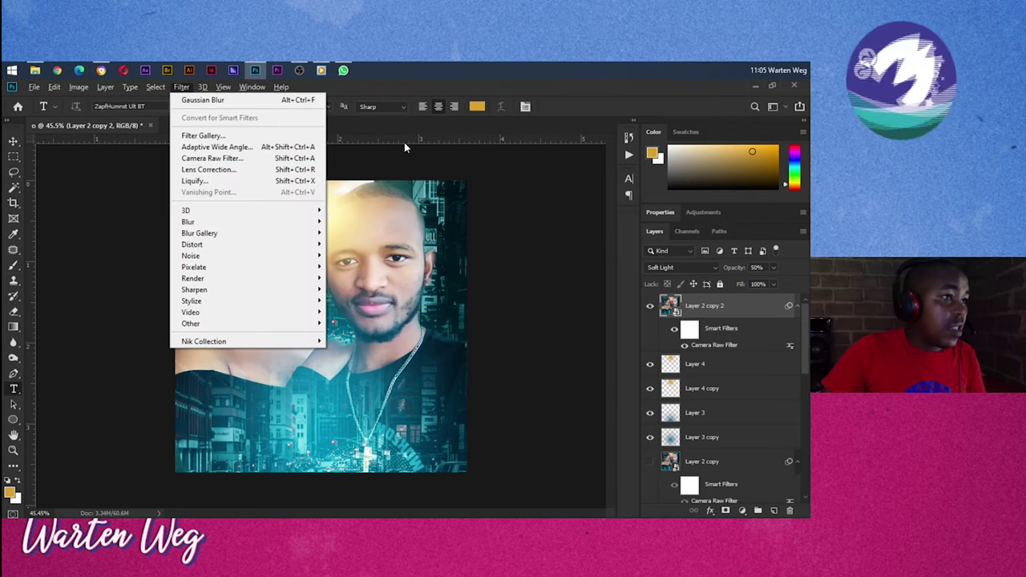
pyautogui.click(399, 130)
pyautogui.hotkey('alt', 't')
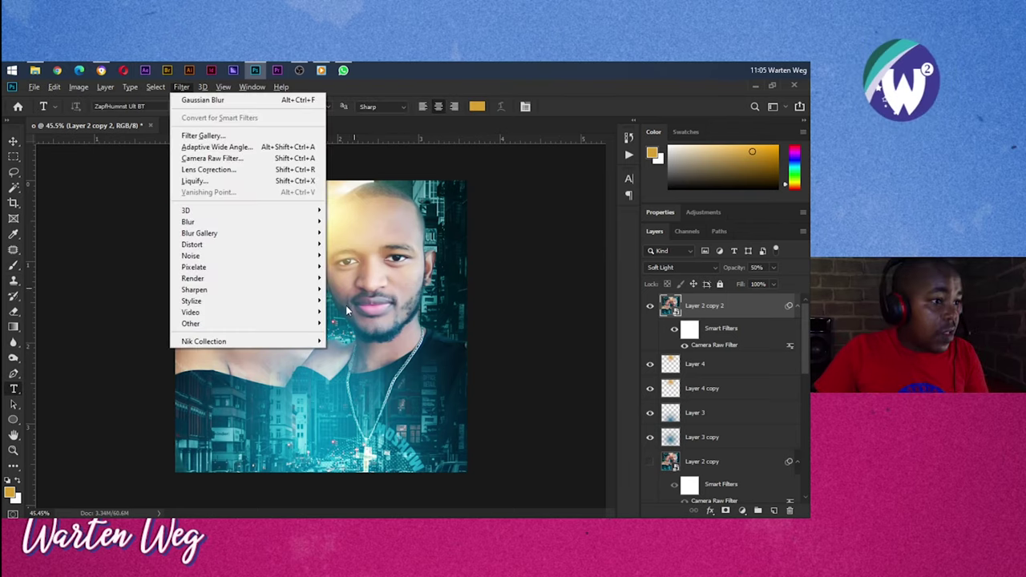
pyautogui.press('Escape')
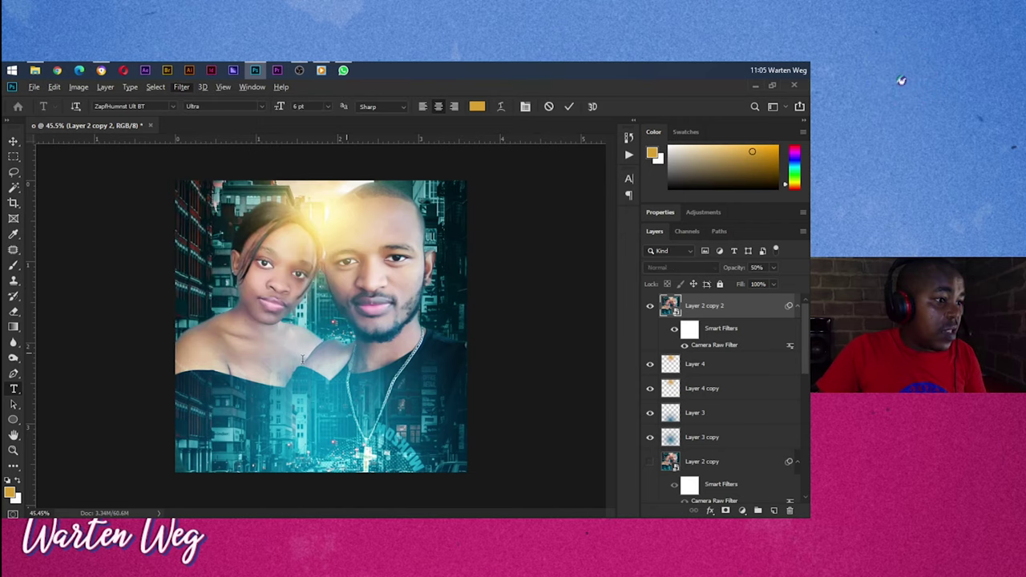
pyautogui.click(307, 362)
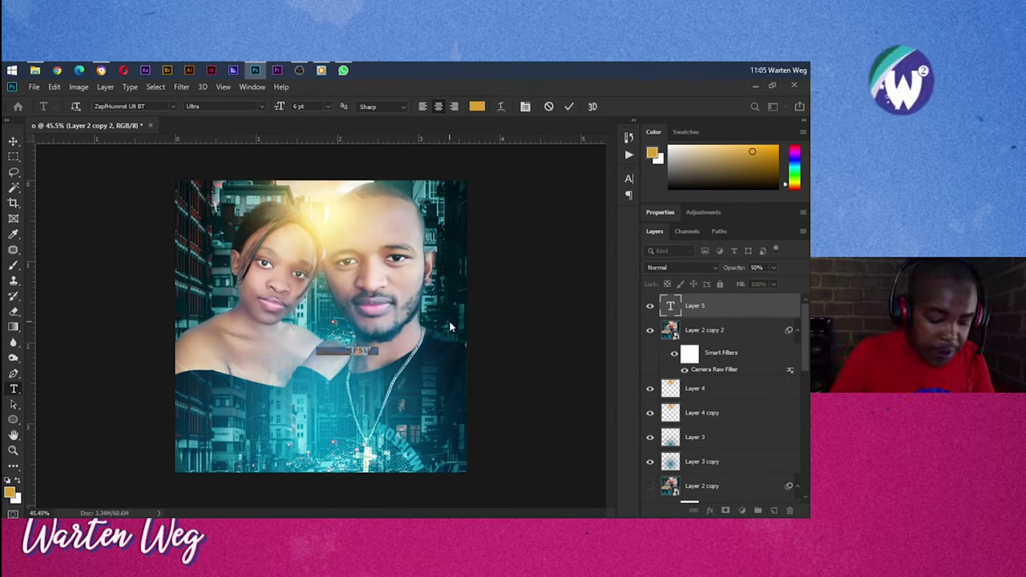
pyautogui.write('love')
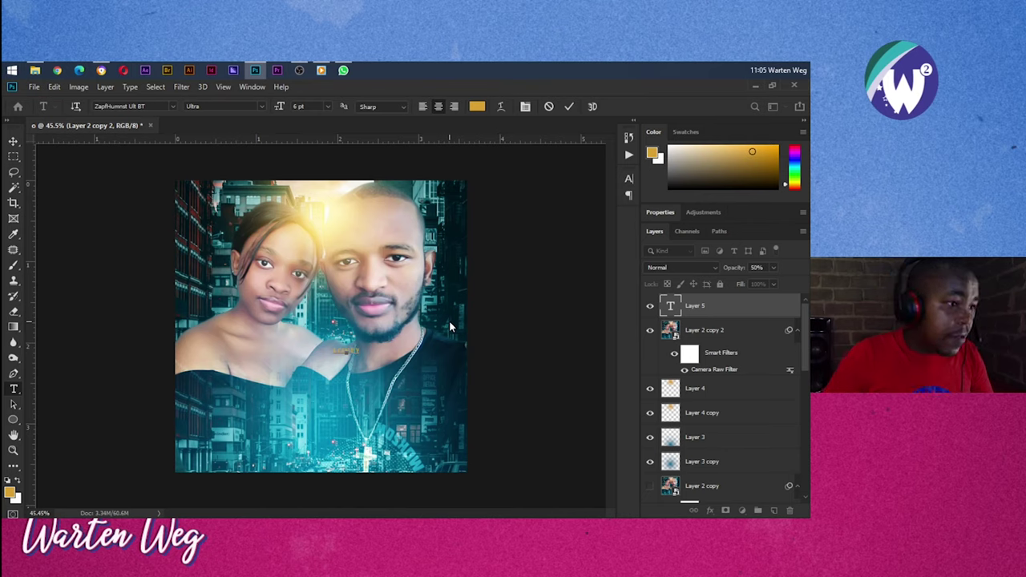
pyautogui.click(569, 106)
# Step: Colour the LOVEY title near-white (#e7e7e7)
pyautogui.click(475, 107)
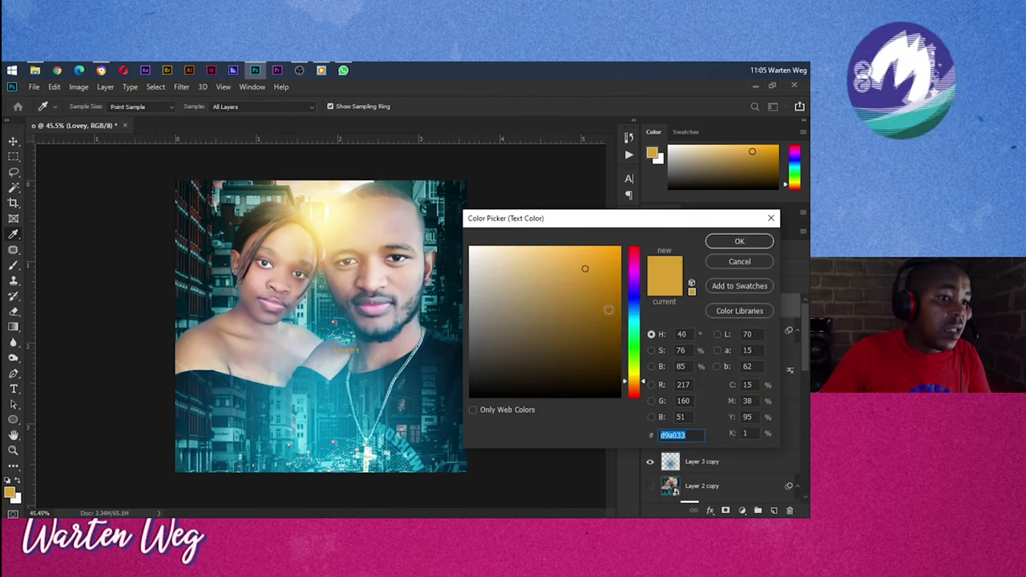
pyautogui.click(633, 316)
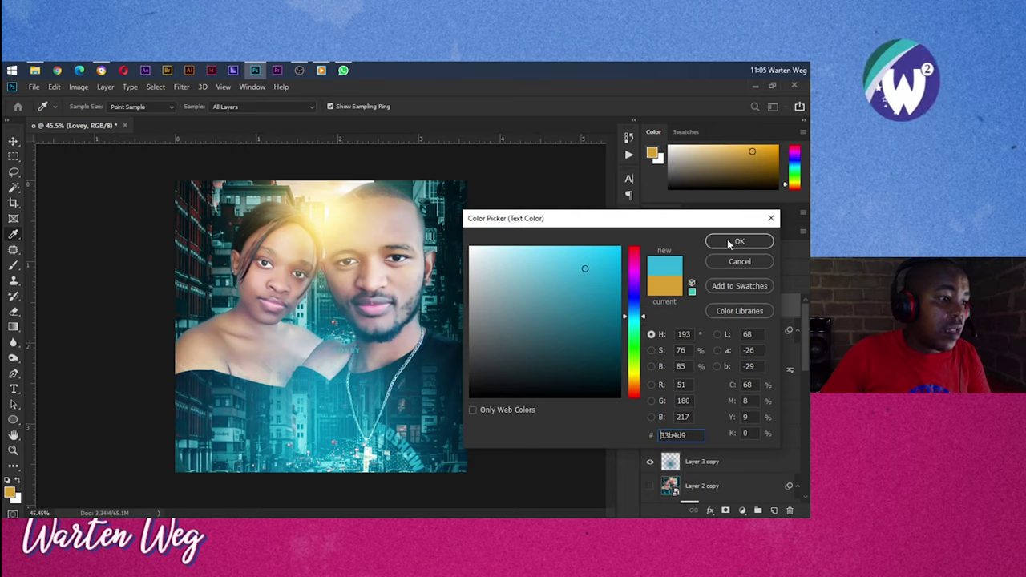
pyautogui.moveTo(480, 254); pyautogui.dragTo(469, 258)
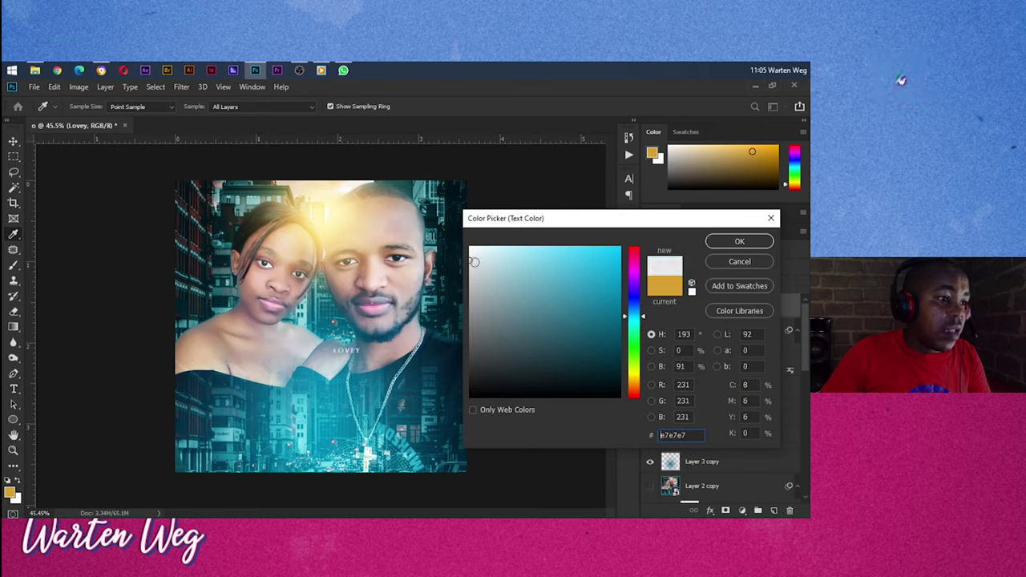
pyautogui.click(713, 242)
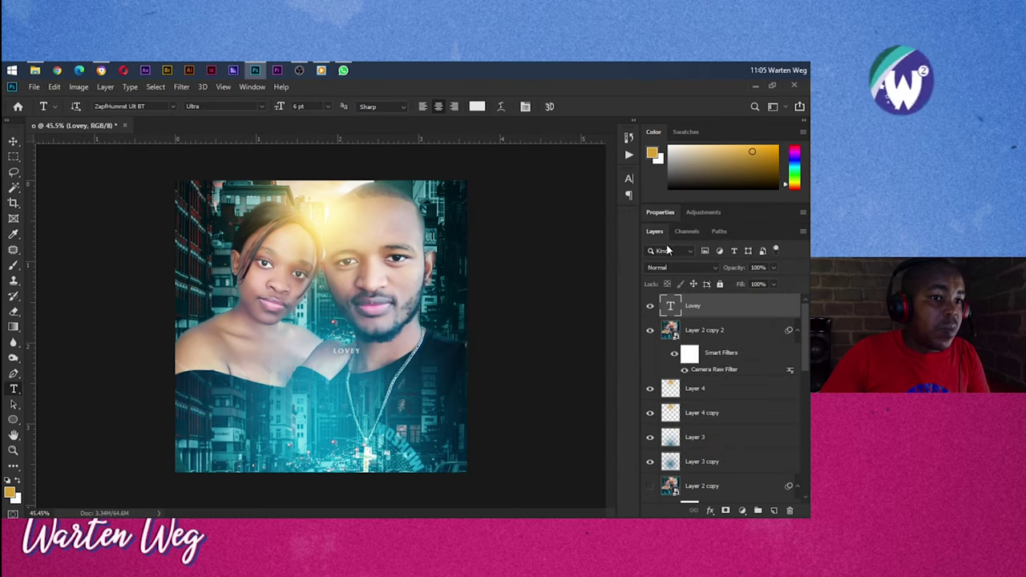
# Step: Size the LOVEY title to 45 pt and shift it left and down
pyautogui.click(628, 177)
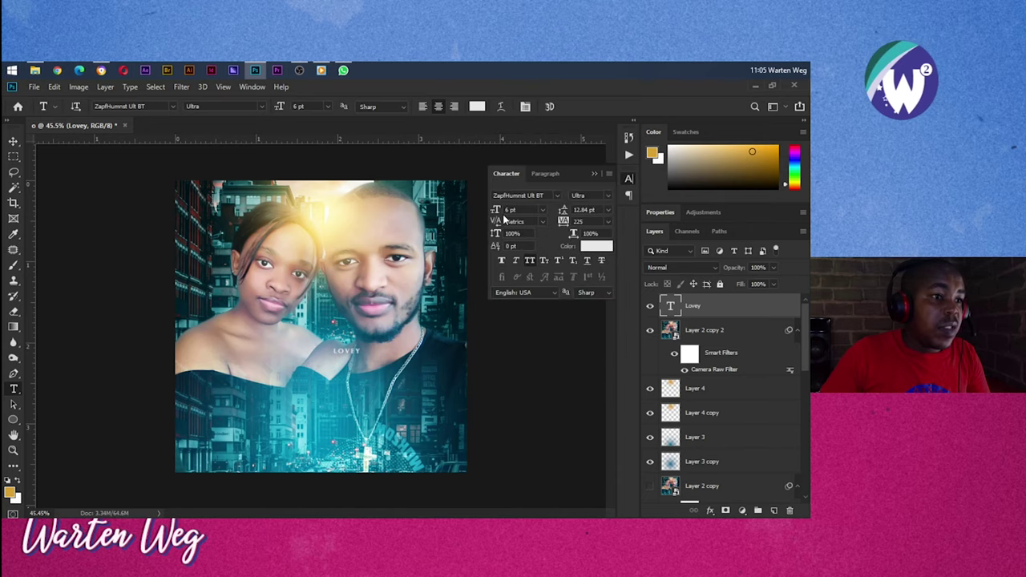
pyautogui.moveTo(495, 210); pyautogui.dragTo(499, 212)
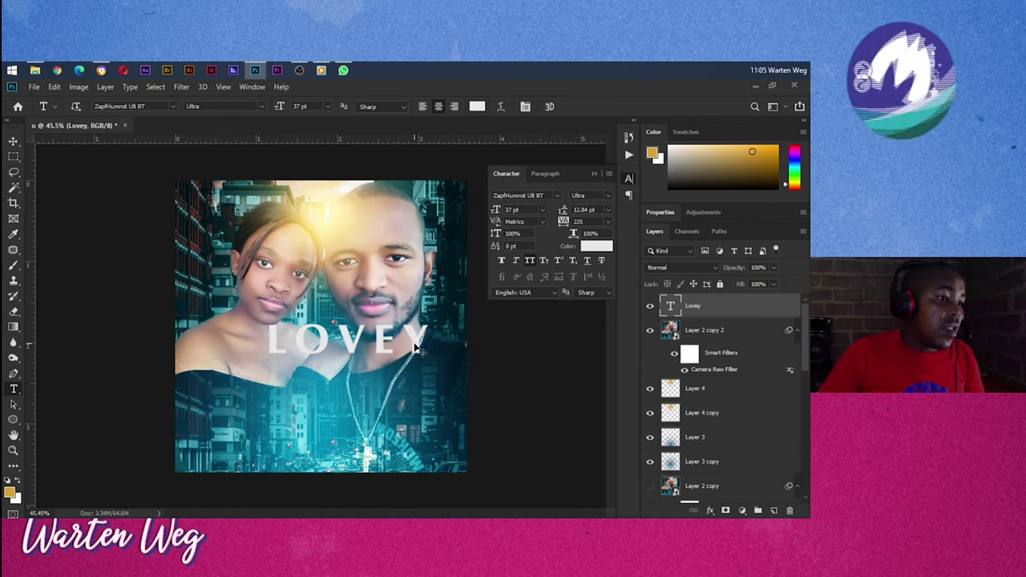
pyautogui.moveTo(394, 352); pyautogui.dragTo(361, 372)
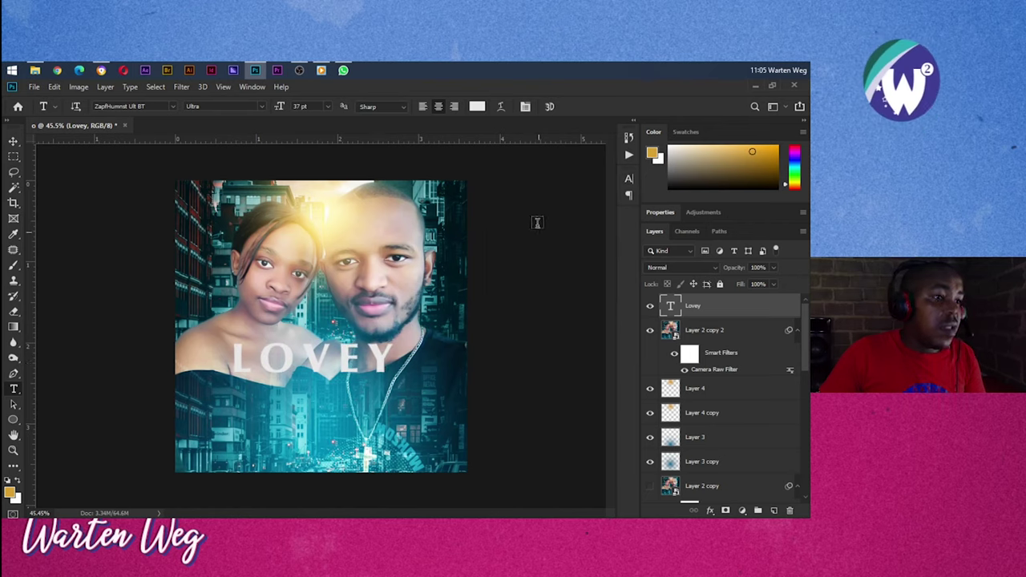
pyautogui.click(629, 179)
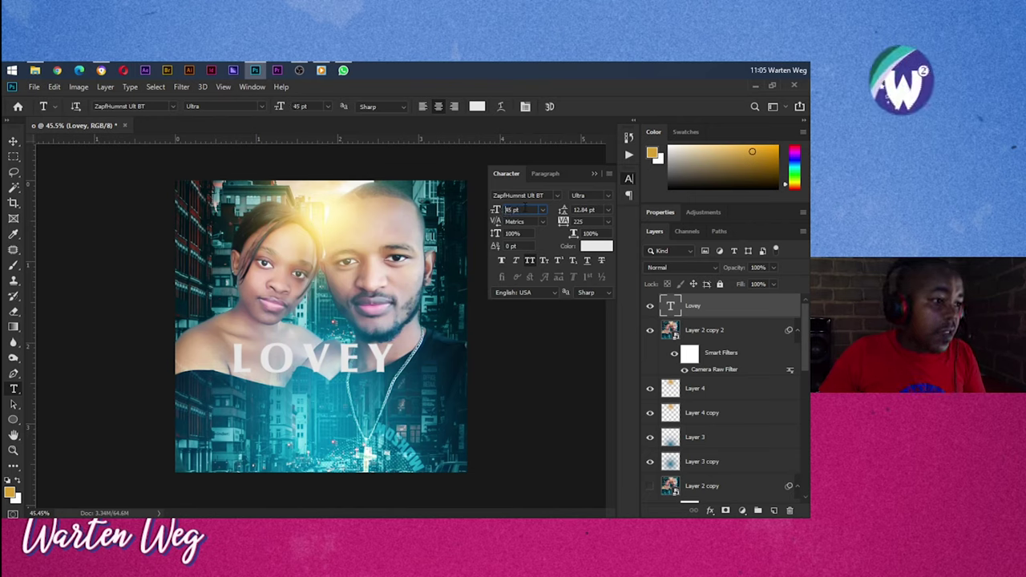
pyautogui.press('Return')
# Step: Centre the LOVEY title horizontally on the canvas
pyautogui.press('b')
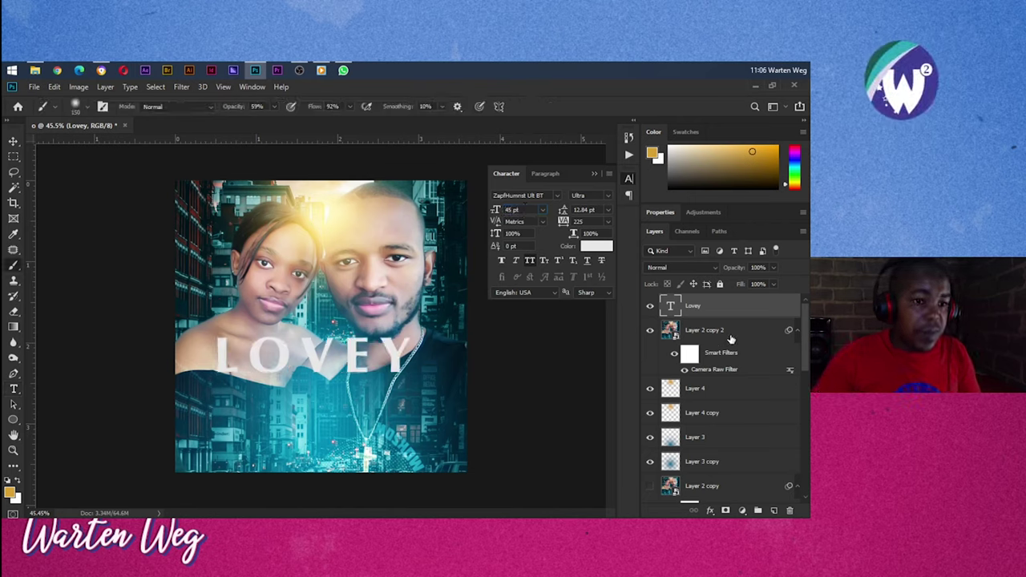
pyautogui.click(700, 309)
pyautogui.hotkey('ctrl', 'a')
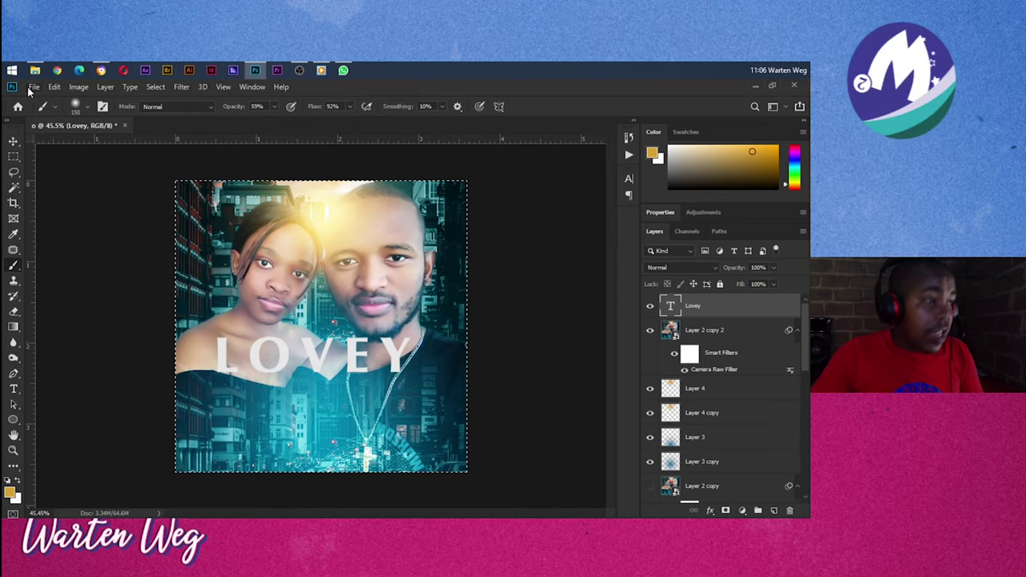
pyautogui.press('v')
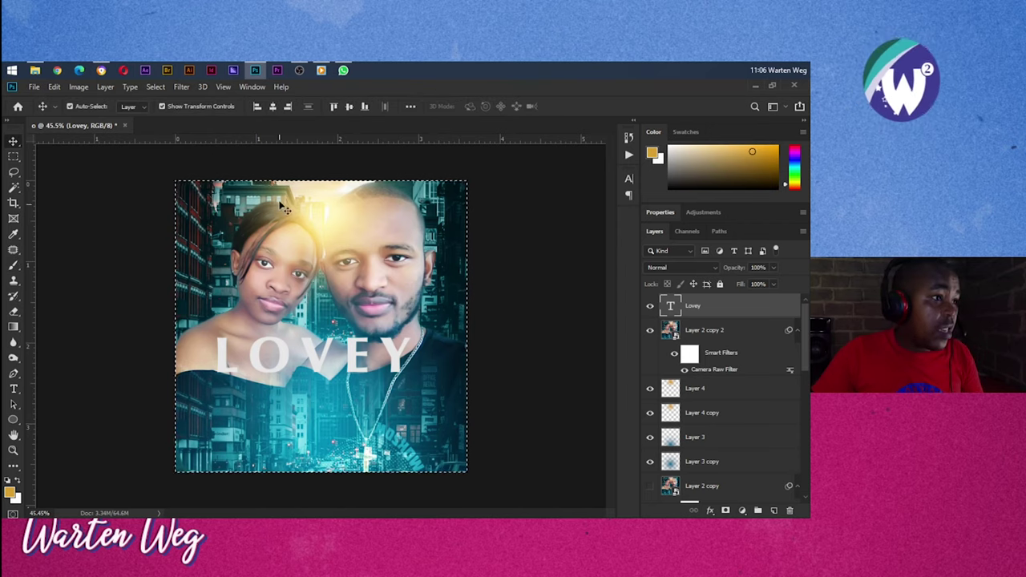
pyautogui.click(273, 106)
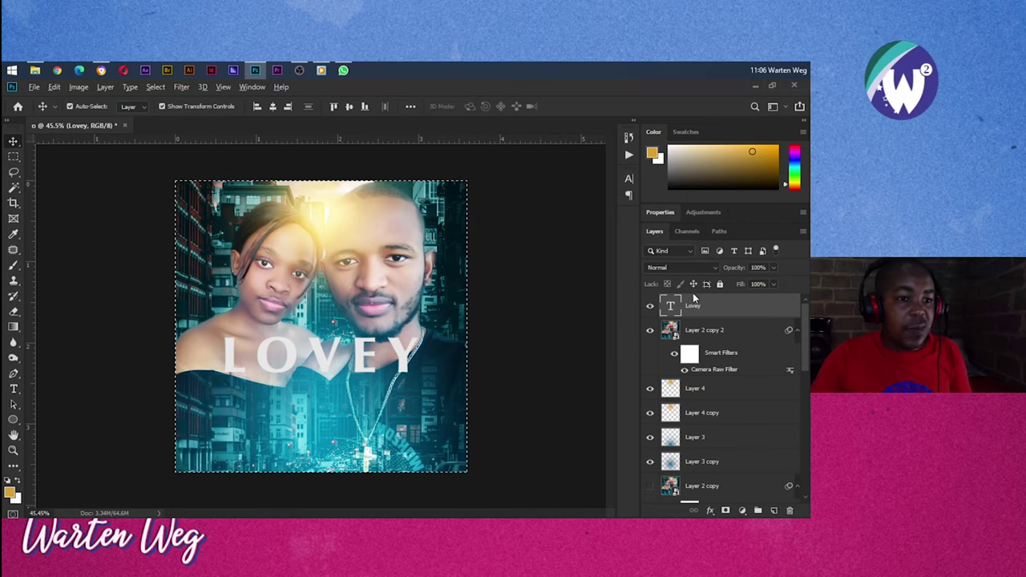
# Step: Duplicate the LOVEY layer just below the original and retype the copy as DOVEY
pyautogui.moveTo(693, 305); pyautogui.dragTo(692, 319)
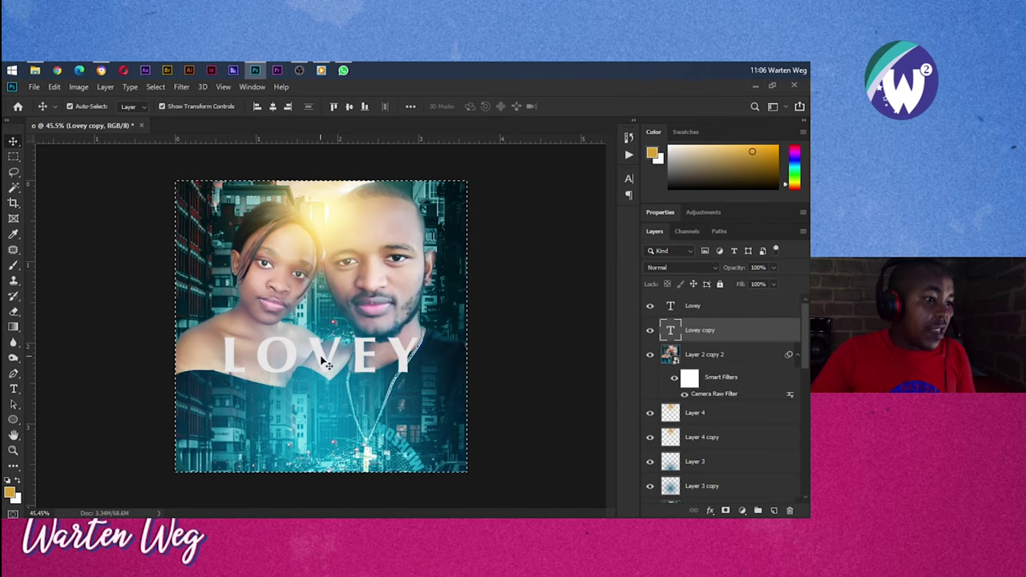
pyautogui.moveTo(318, 346); pyautogui.dragTo(320, 404)
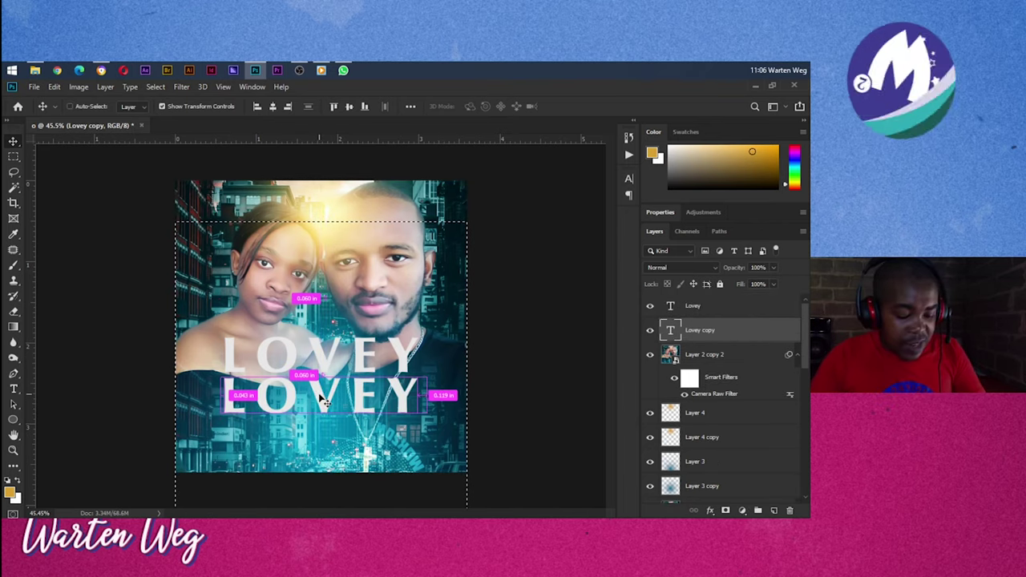
pyautogui.hotkey('ctrl', 'd')
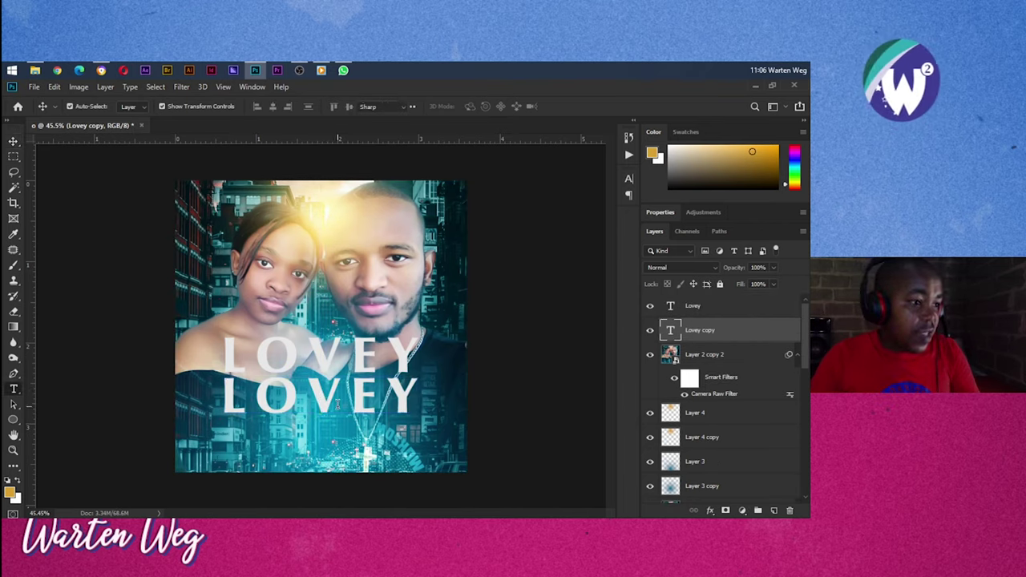
pyautogui.press('t')
pyautogui.click(336, 412)
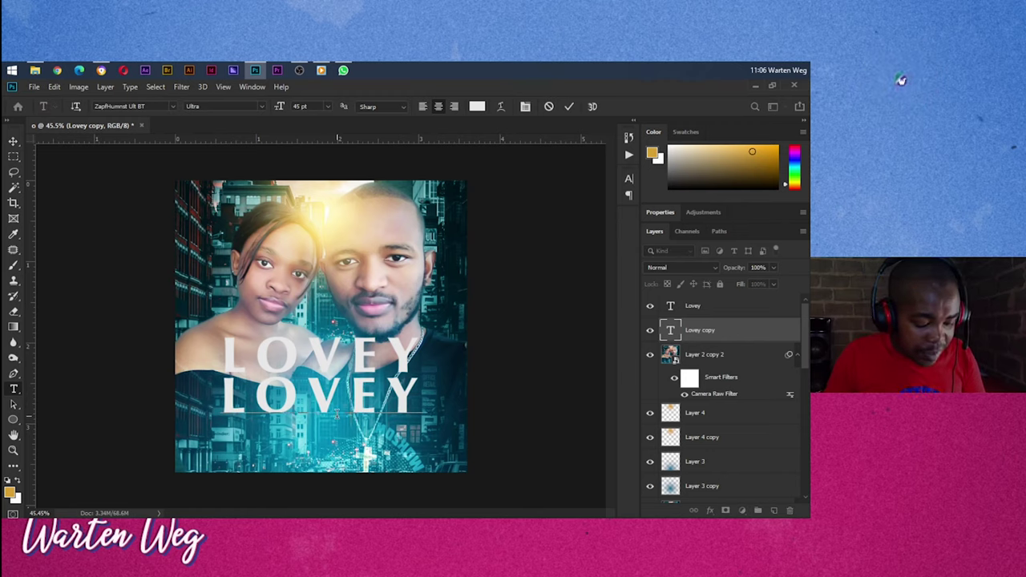
pyautogui.write('A')
pyautogui.hotkey('ctrl', 'a')
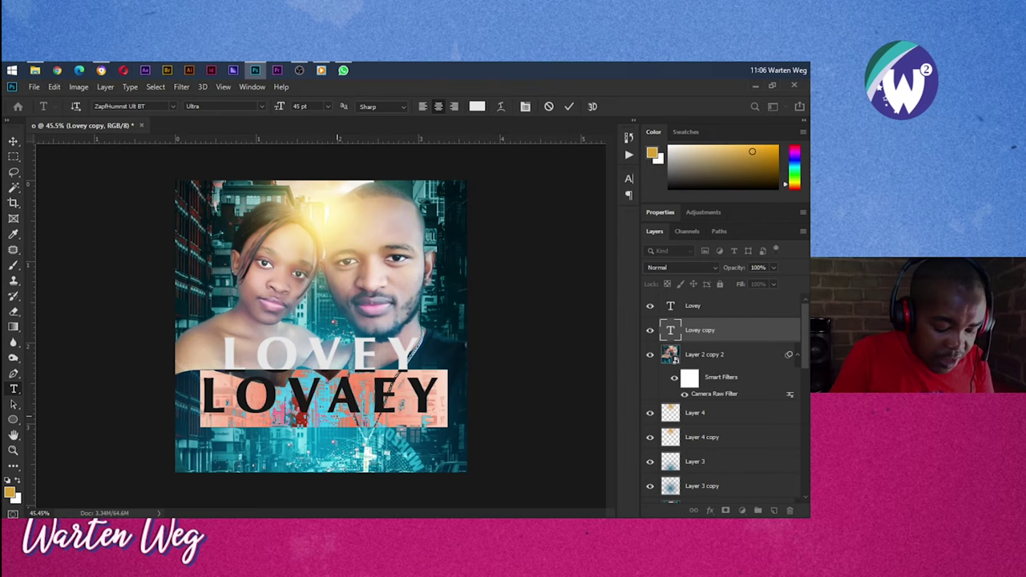
pyautogui.write('DOVEY')
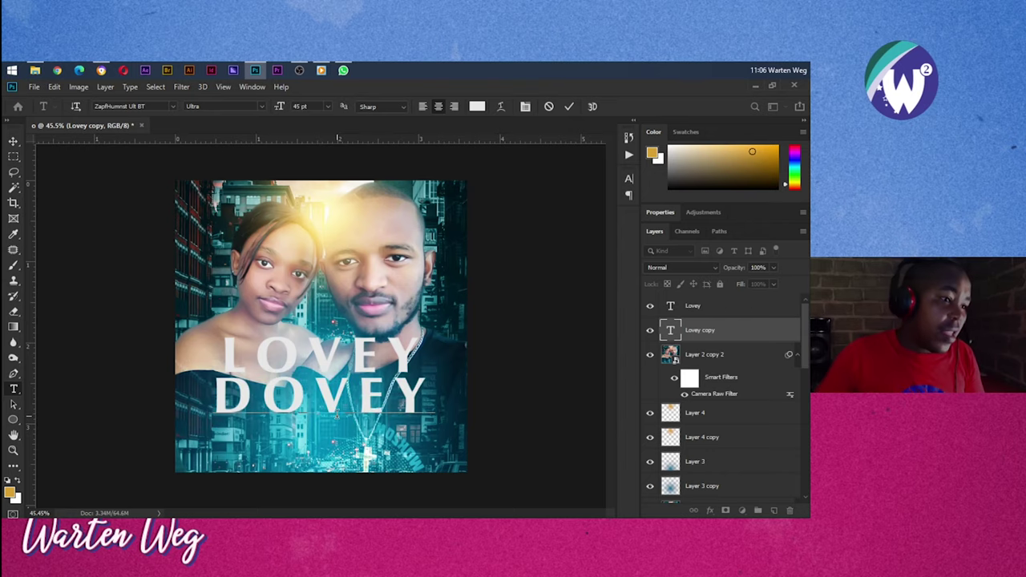
pyautogui.click(570, 108)
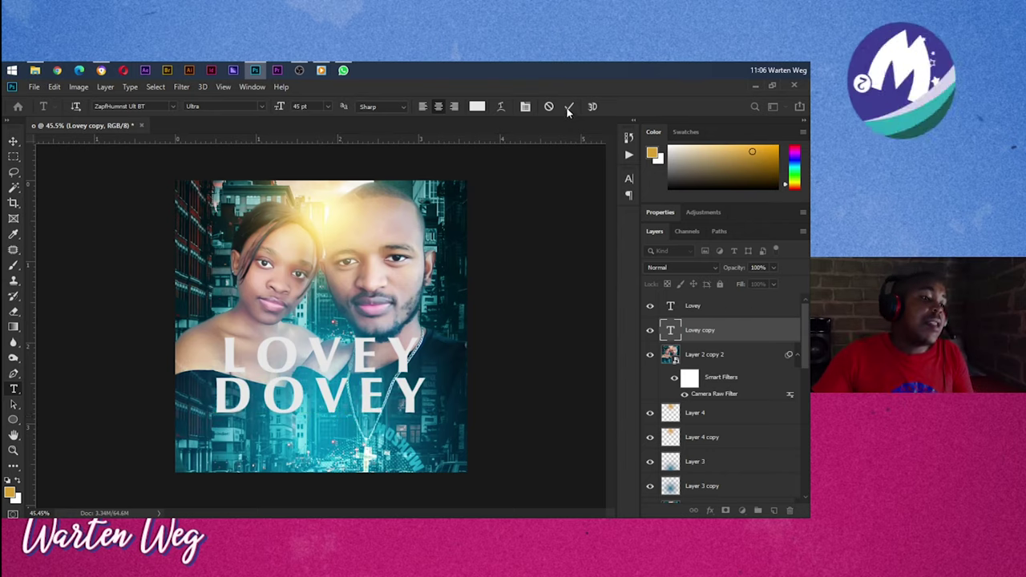
# Step: Set the second title's font to fabulous
pyautogui.click(172, 104)
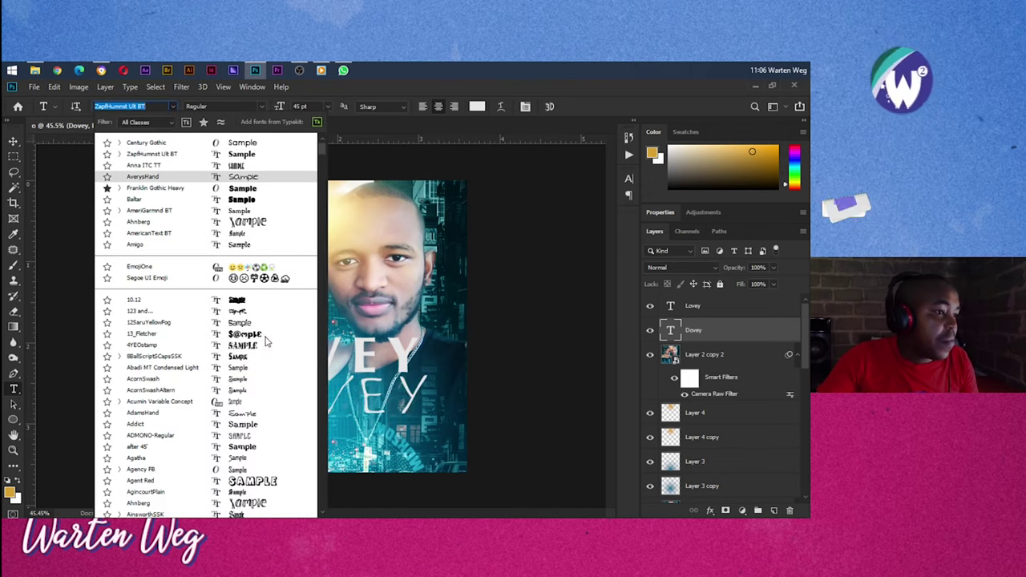
pyautogui.moveTo(323, 149); pyautogui.dragTo(323, 211)
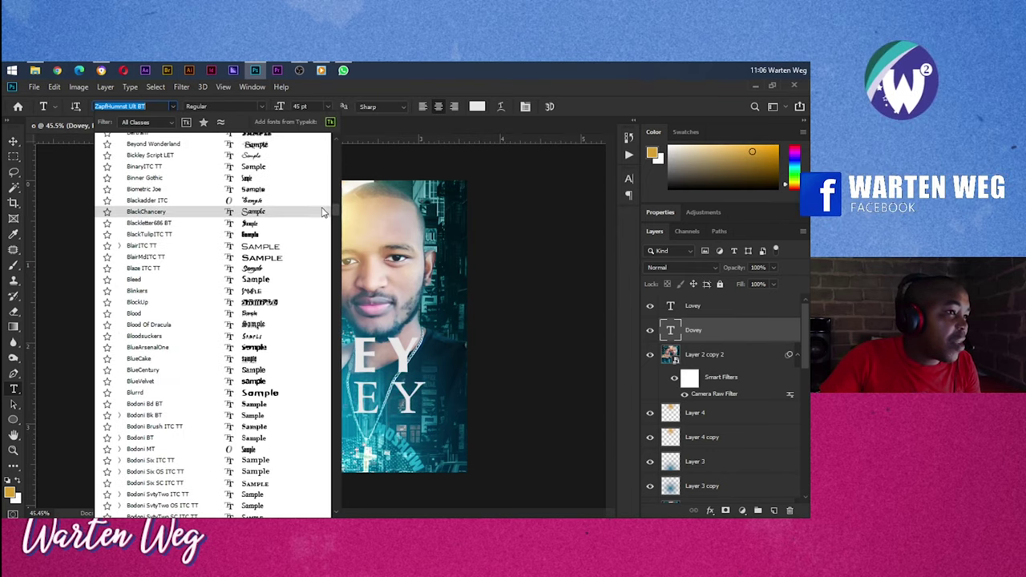
pyautogui.moveTo(323, 210); pyautogui.dragTo(335, 276)
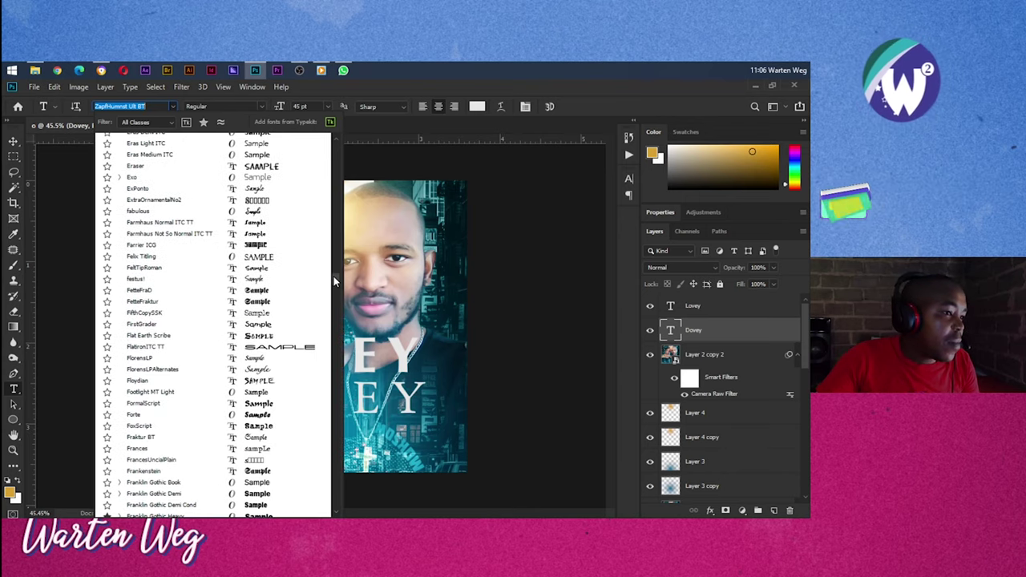
pyautogui.click(263, 211)
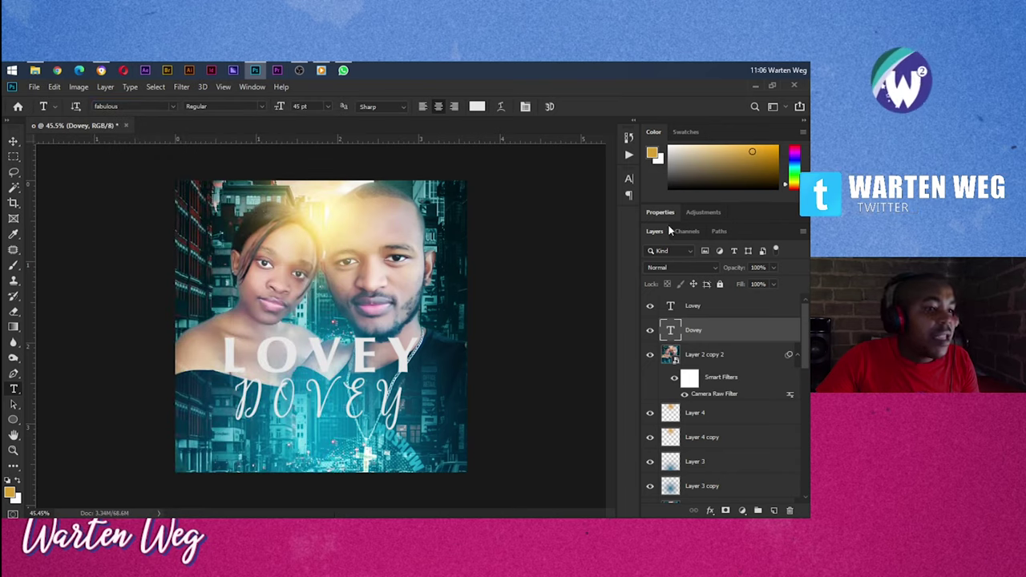
# Step: Turn off All Caps so it reads Dovey, with tracking reset to 0
pyautogui.click(628, 178)
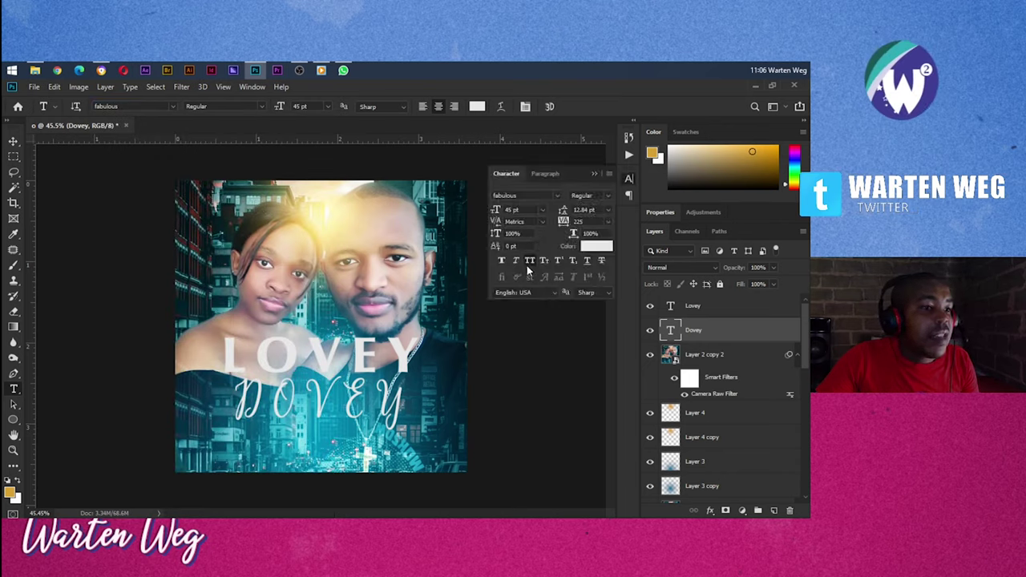
pyautogui.click(528, 261)
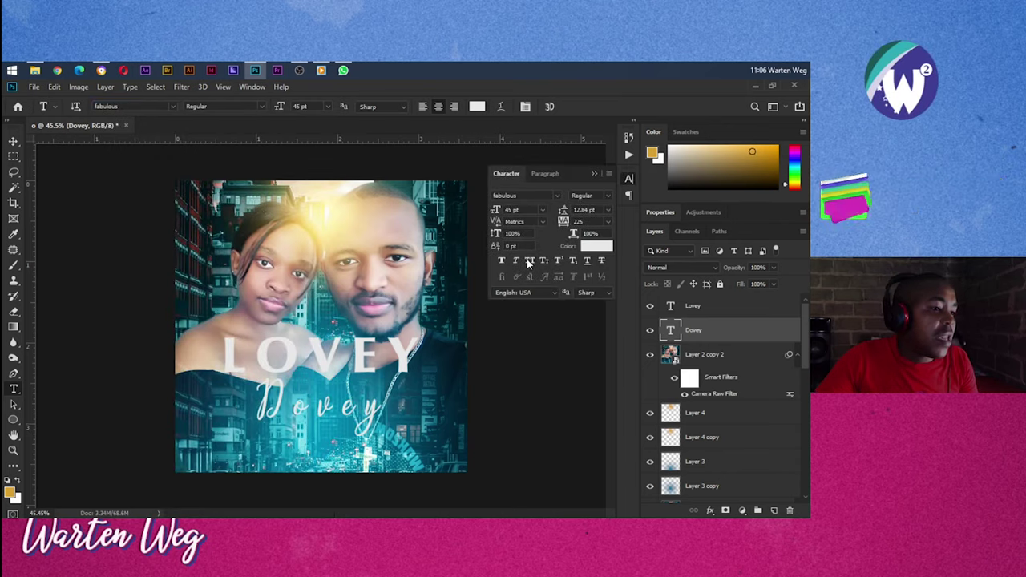
pyautogui.click(609, 222)
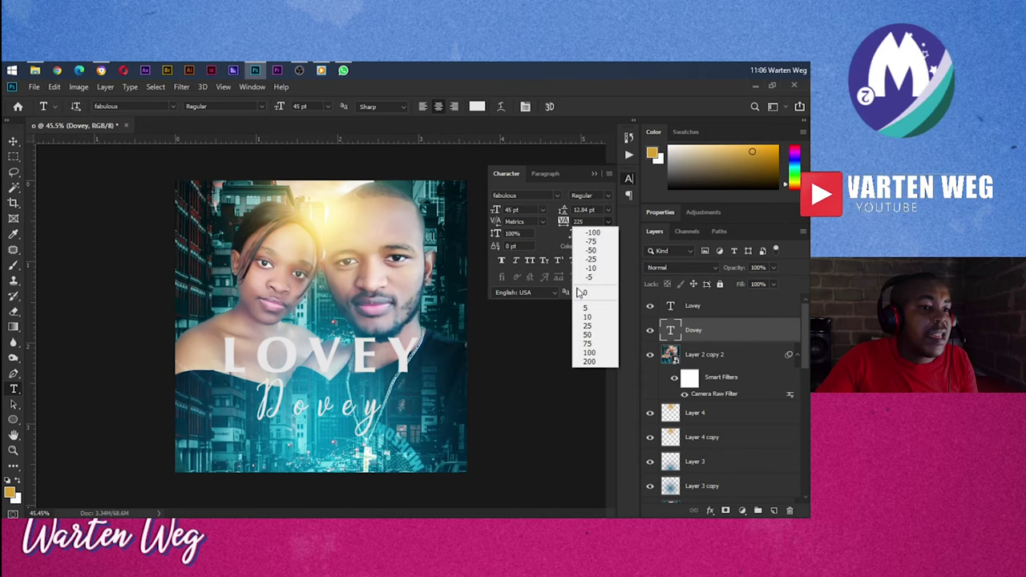
pyautogui.click(587, 290)
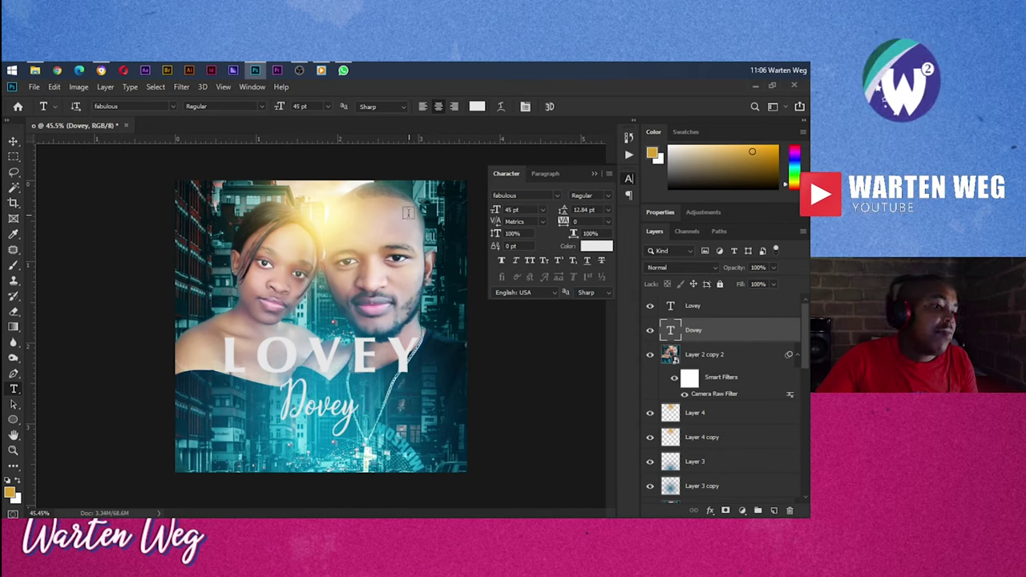
# Step: Colour the Dovey title a rich golden yellow
pyautogui.click(597, 245)
pyautogui.click(326, 208)
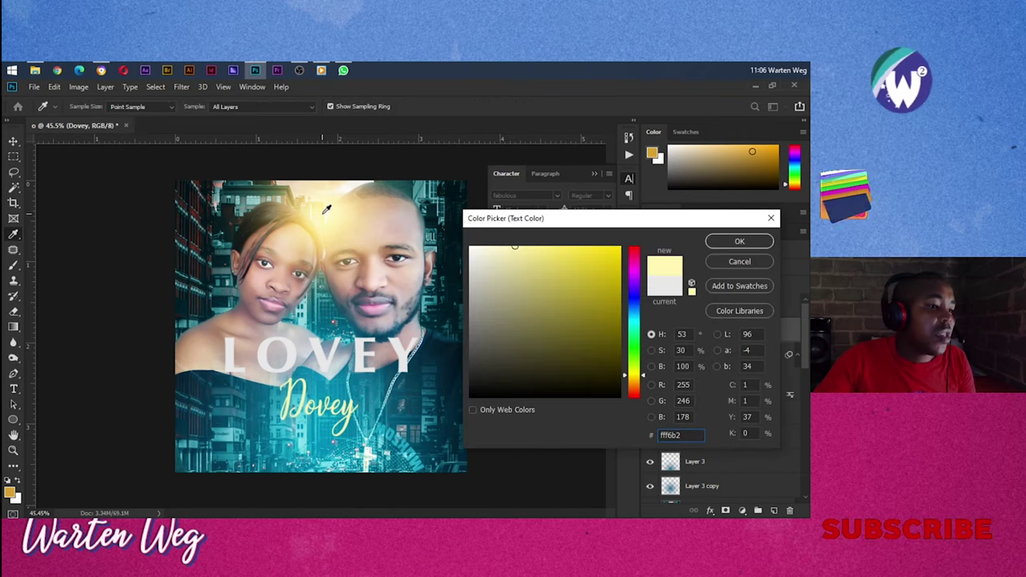
pyautogui.click(581, 271)
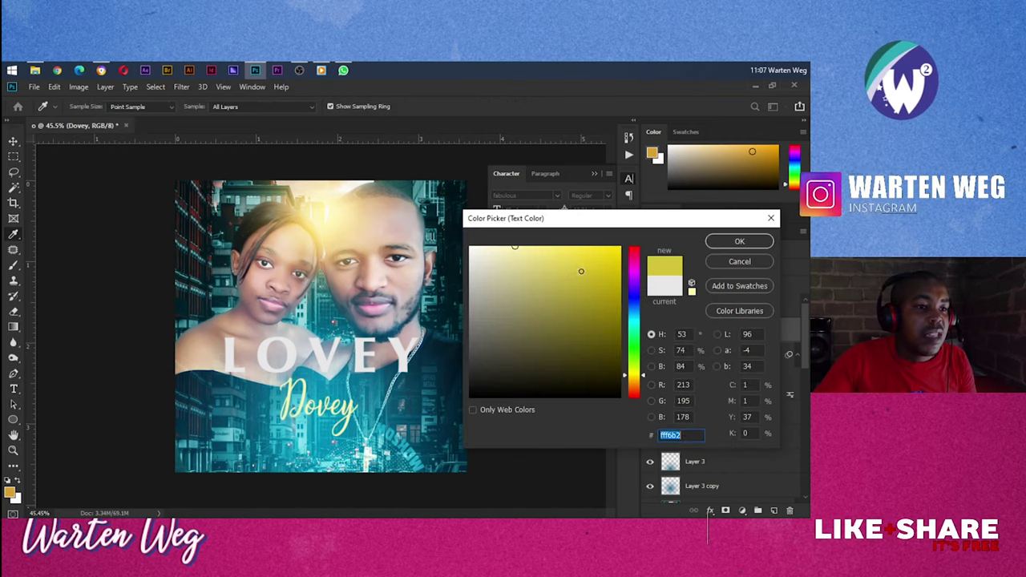
pyautogui.click(725, 242)
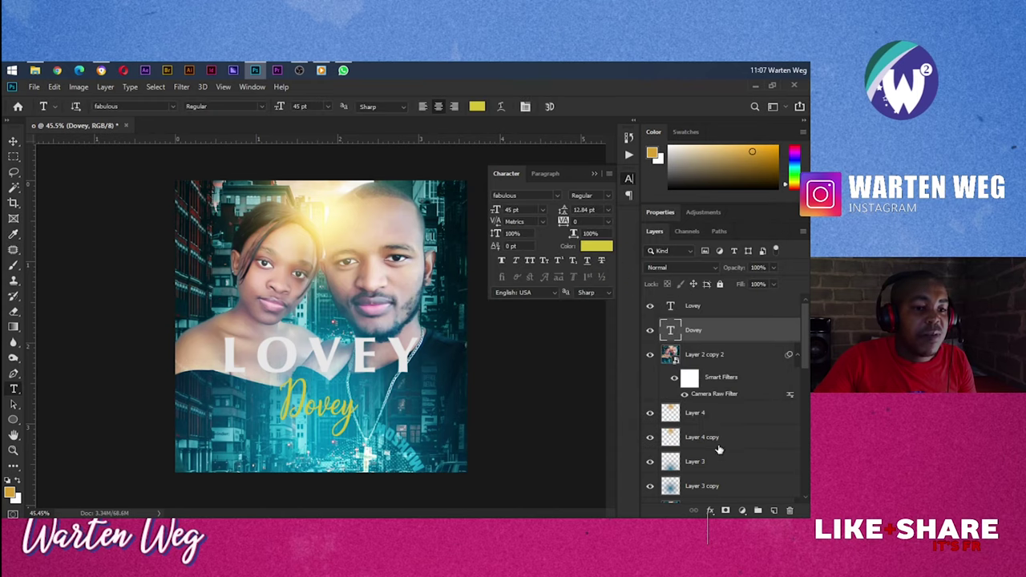
# Step: Apply a Drop Shadow to Dovey with distance 8 px, size 8 px and 23% opacity
pyautogui.click(710, 511)
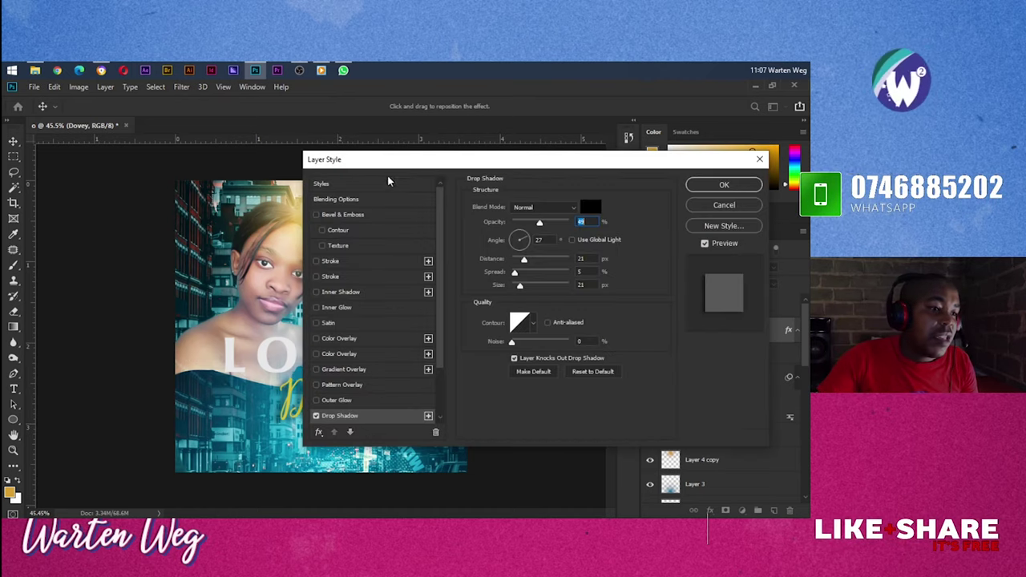
pyautogui.press('Tab')
pyautogui.press('Tab')
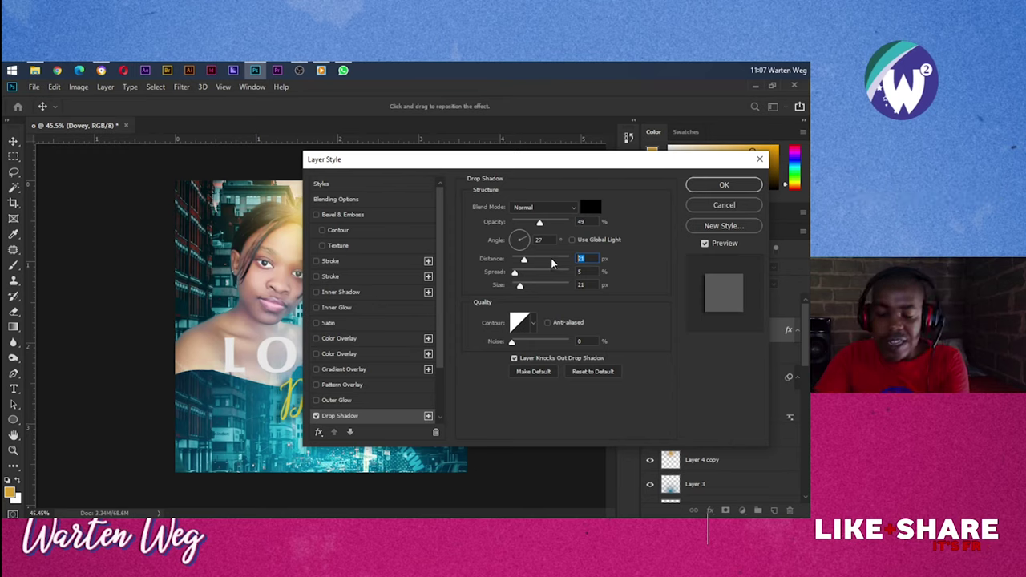
pyautogui.write('8')
pyautogui.press('Tab')
pyautogui.press('Tab')
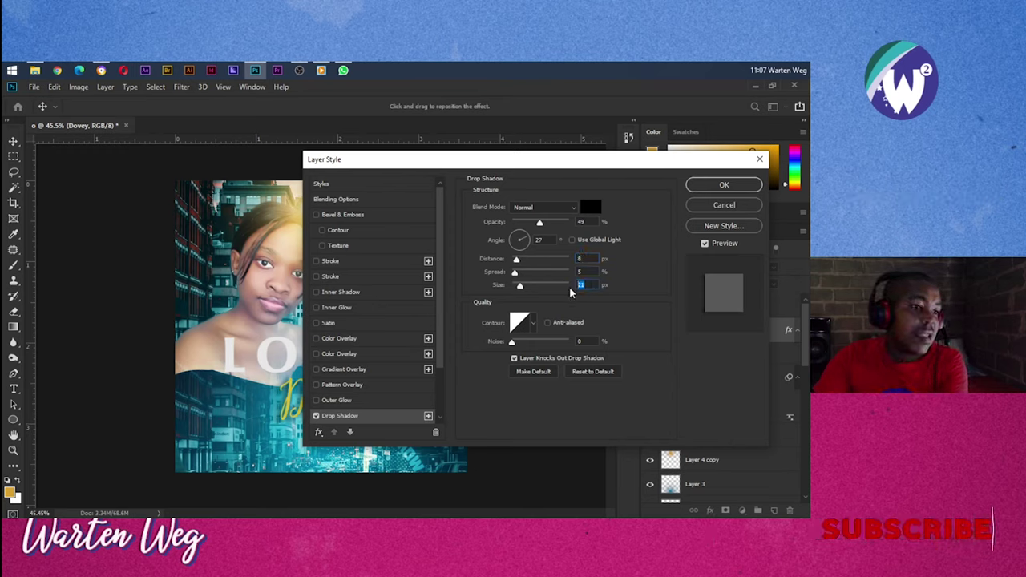
pyautogui.write('8')
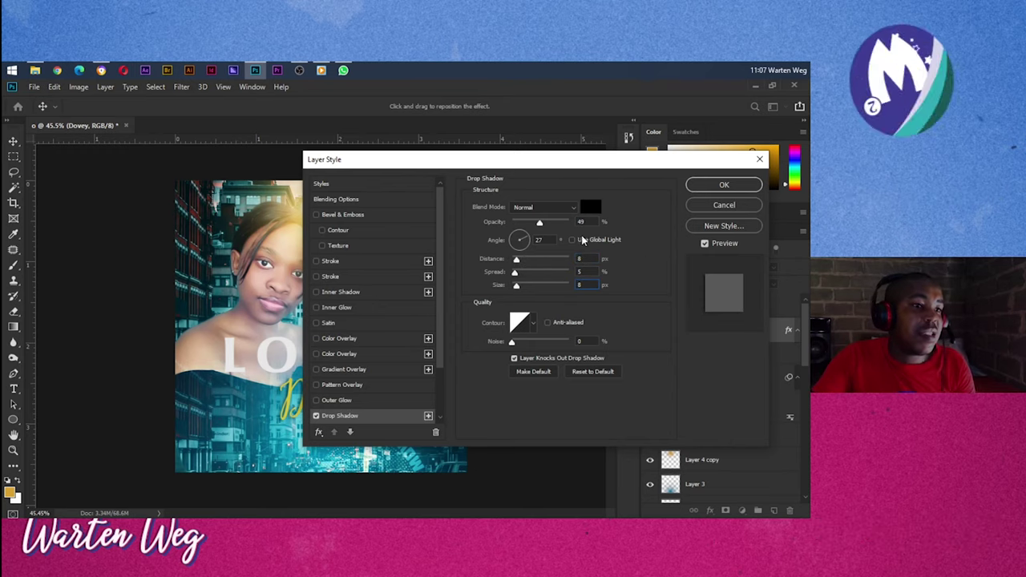
pyautogui.doubleClick(583, 221)
pyautogui.write('23')
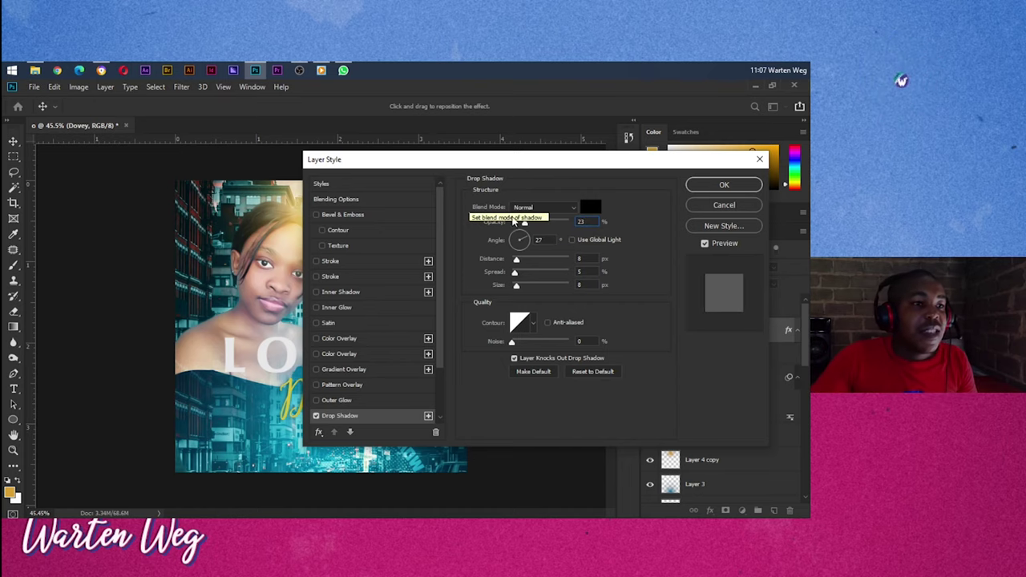
pyautogui.click(724, 184)
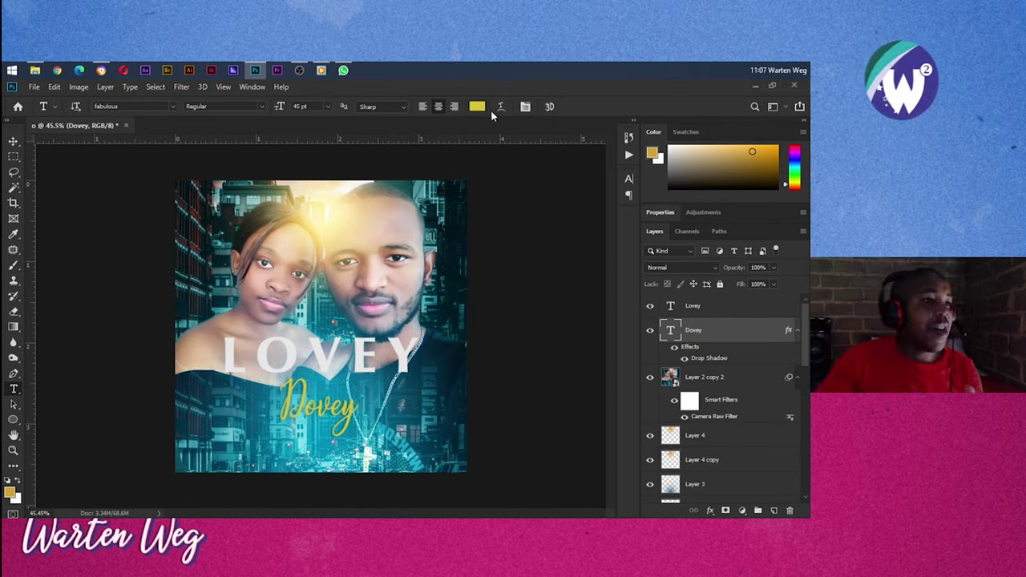
# Step: Set the Dovey title to Anna ITC TT at 65 pt and nudge it slightly lower
pyautogui.click(170, 104)
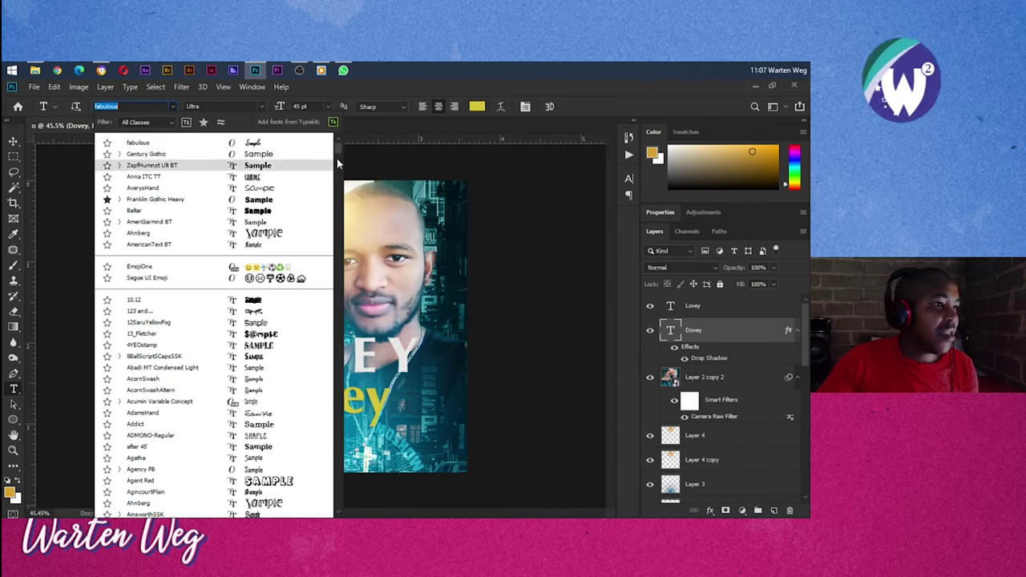
pyautogui.click(260, 177)
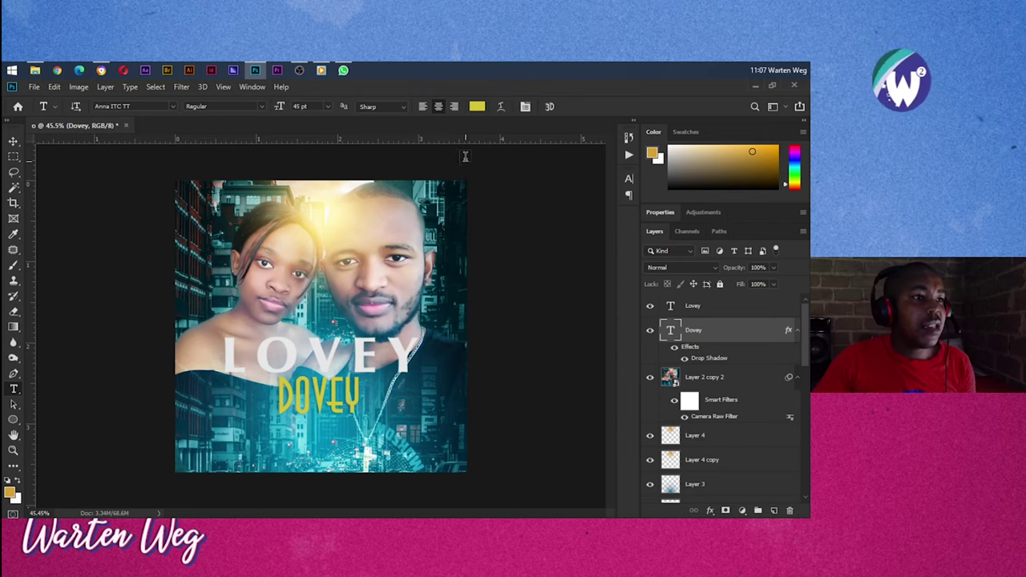
pyautogui.click(301, 105)
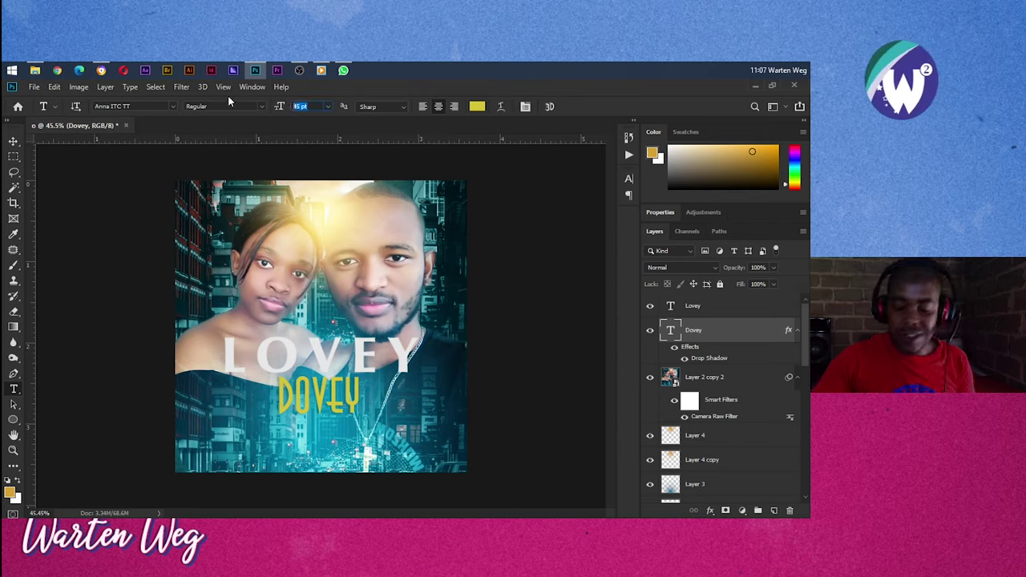
pyautogui.write('65')
pyautogui.press('Return')
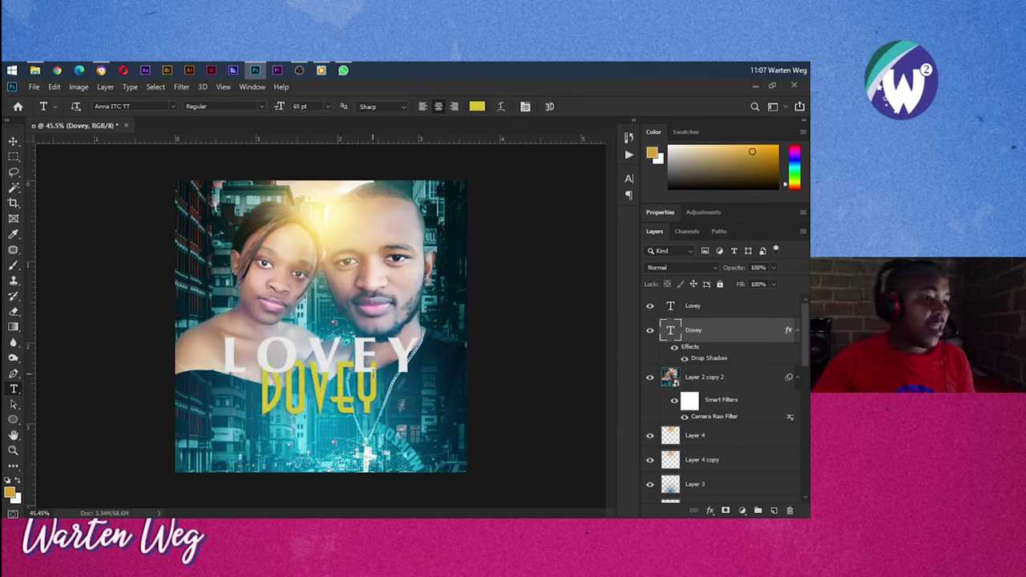
pyautogui.moveTo(321, 399); pyautogui.dragTo(317, 409)
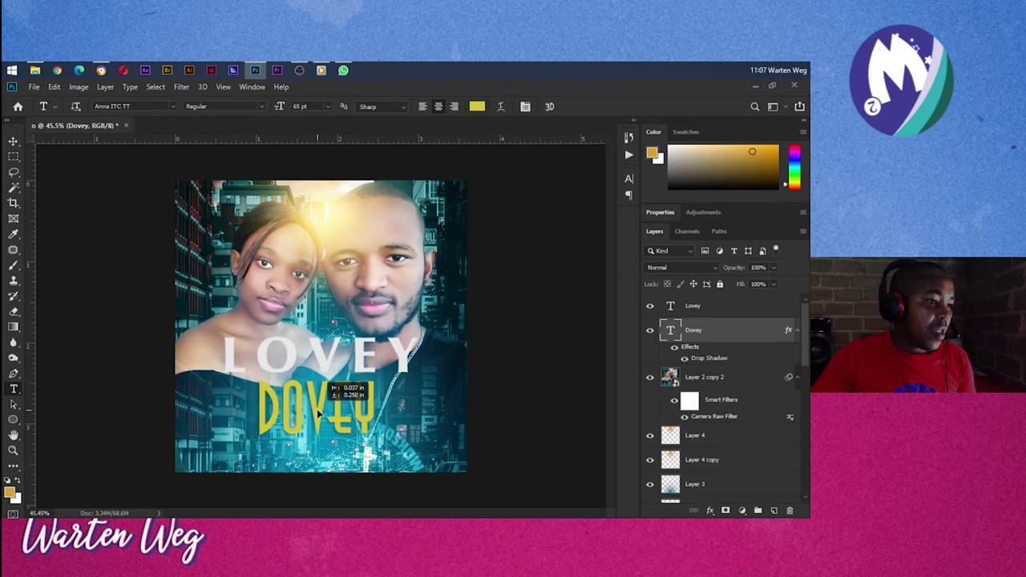
pyautogui.click(709, 308)
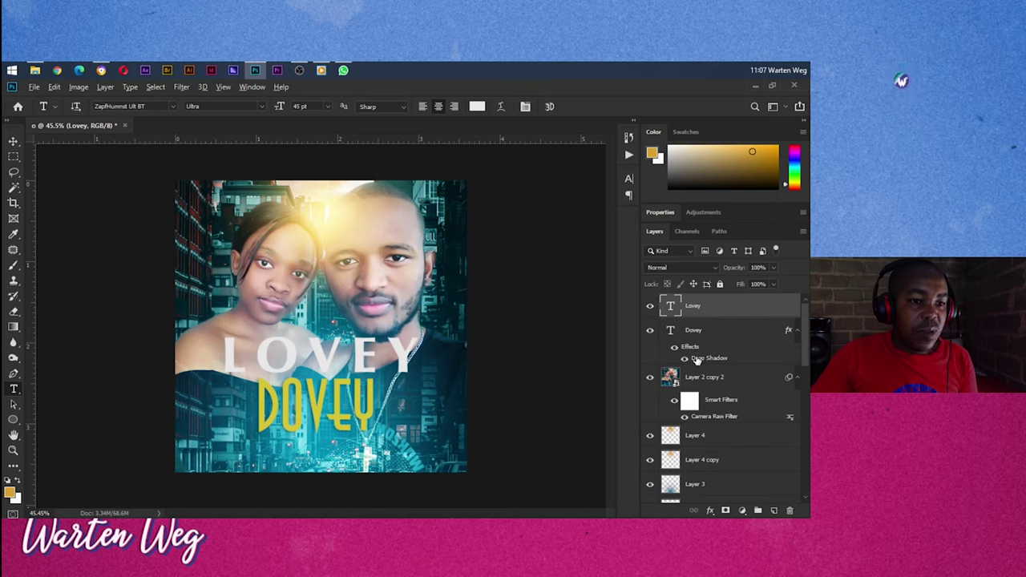
# Step: Copy the drop shadow onto LOVEY and centre both titles horizontally on the canvas
pyautogui.moveTo(788, 329); pyautogui.dragTo(699, 310)
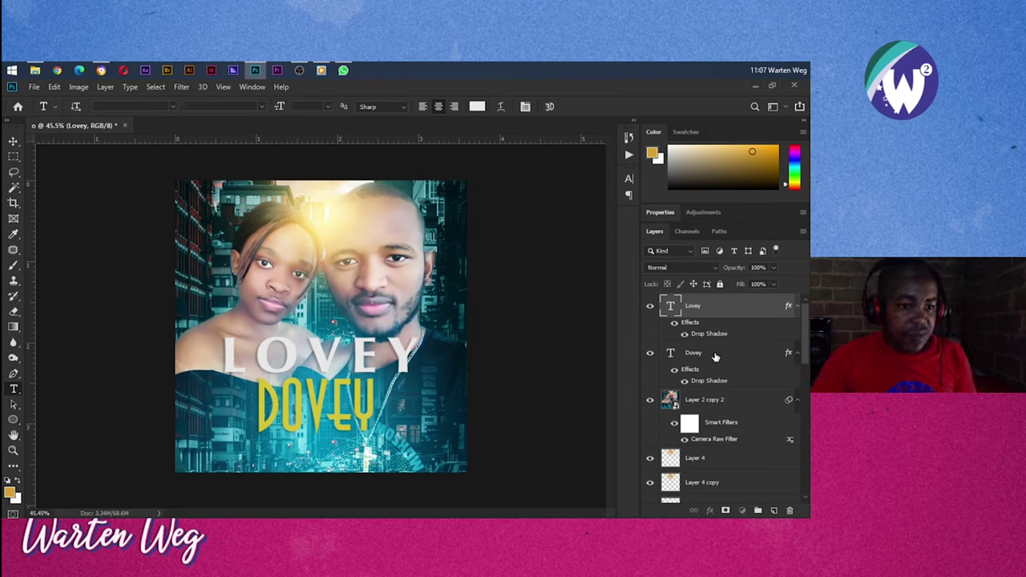
pyautogui.keyDown('shift'); pyautogui.click(701, 353); pyautogui.keyUp('shift')
pyautogui.hotkey('ctrl', 'a')
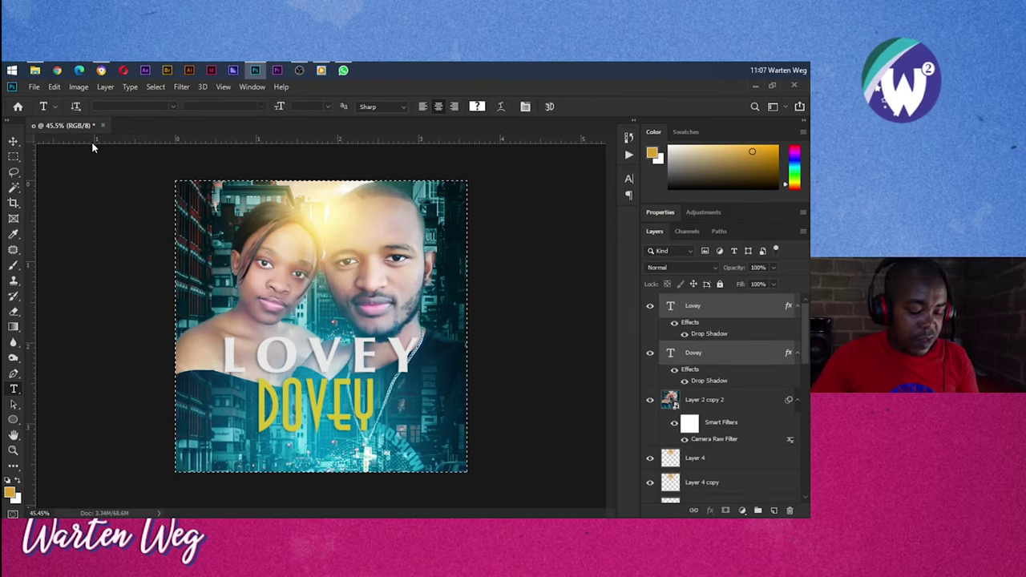
pyautogui.press('v')
pyautogui.click(272, 107)
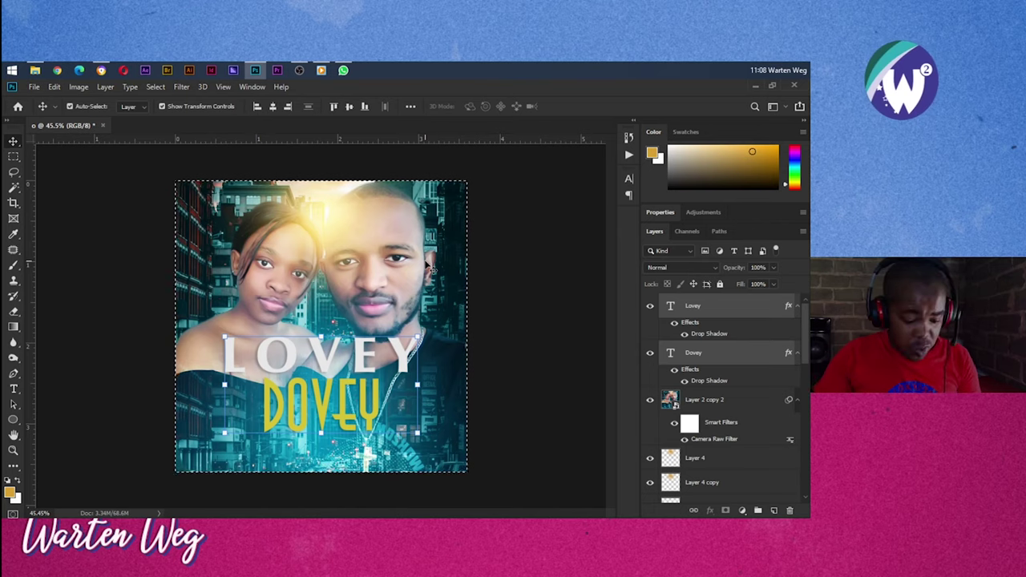
# Step: Start a new placeholder text layer below the DOVEY title
pyautogui.press('t')
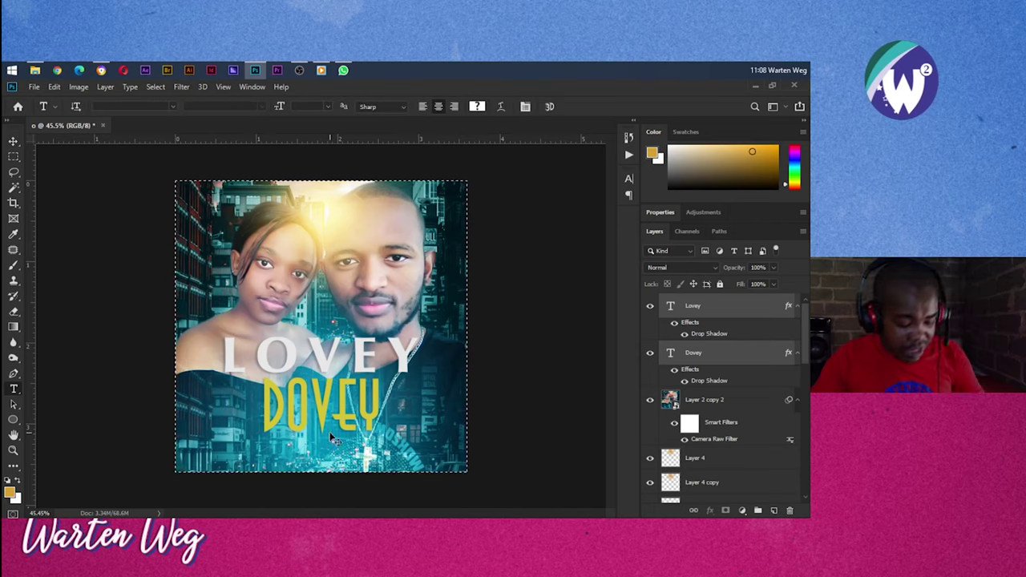
pyautogui.hotkey('ctrl', 'd')
pyautogui.click(310, 414)
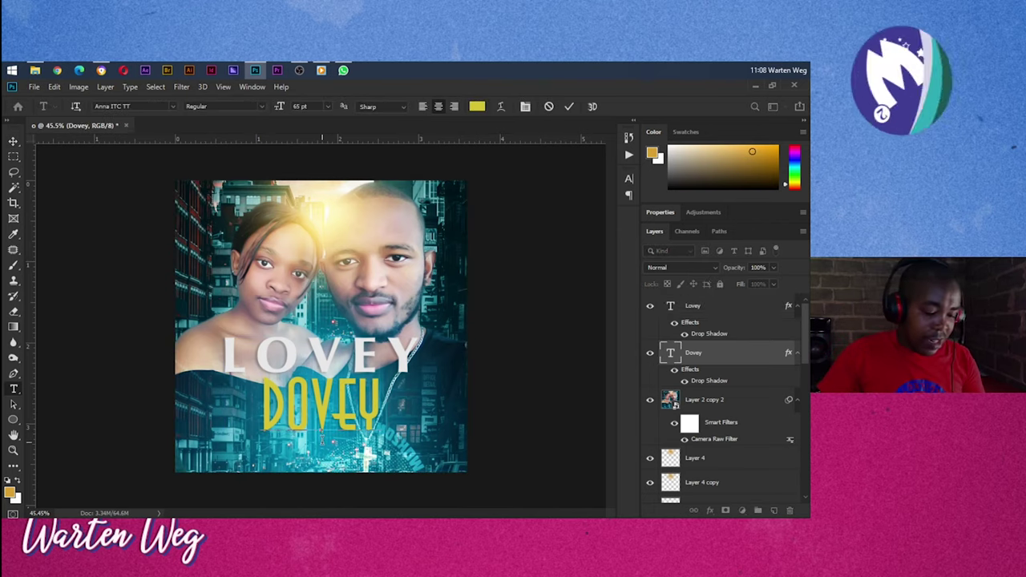
pyautogui.click(324, 455)
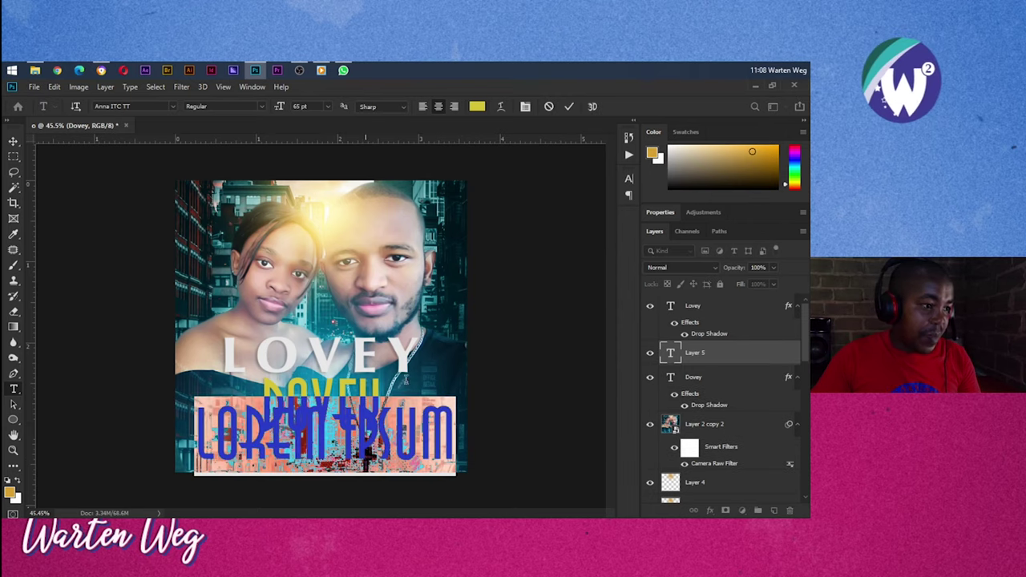
# Step: Set the text to 24 pt and enter the creator's website address beneath DOVEY
pyautogui.click(630, 179)
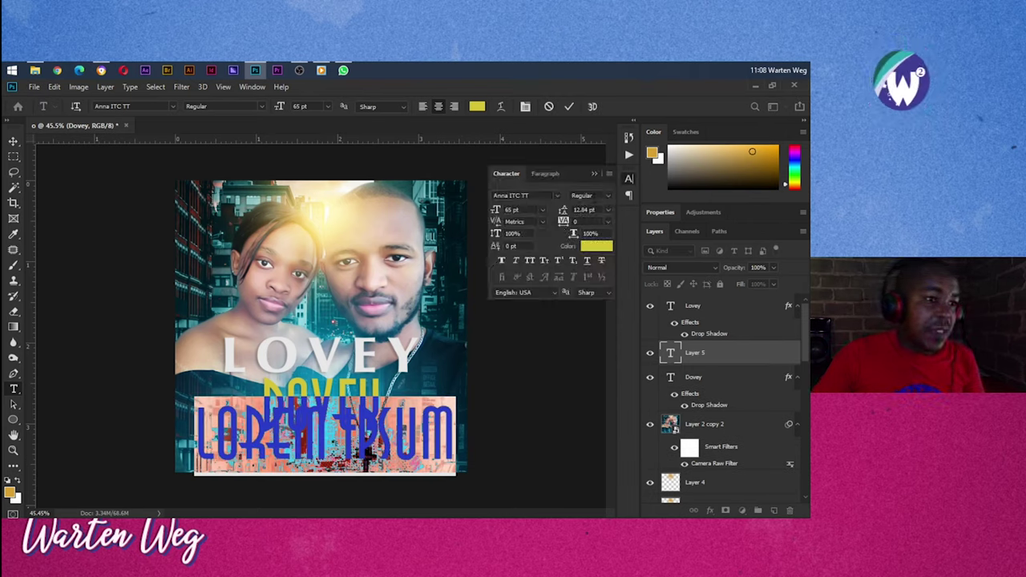
pyautogui.click(542, 210)
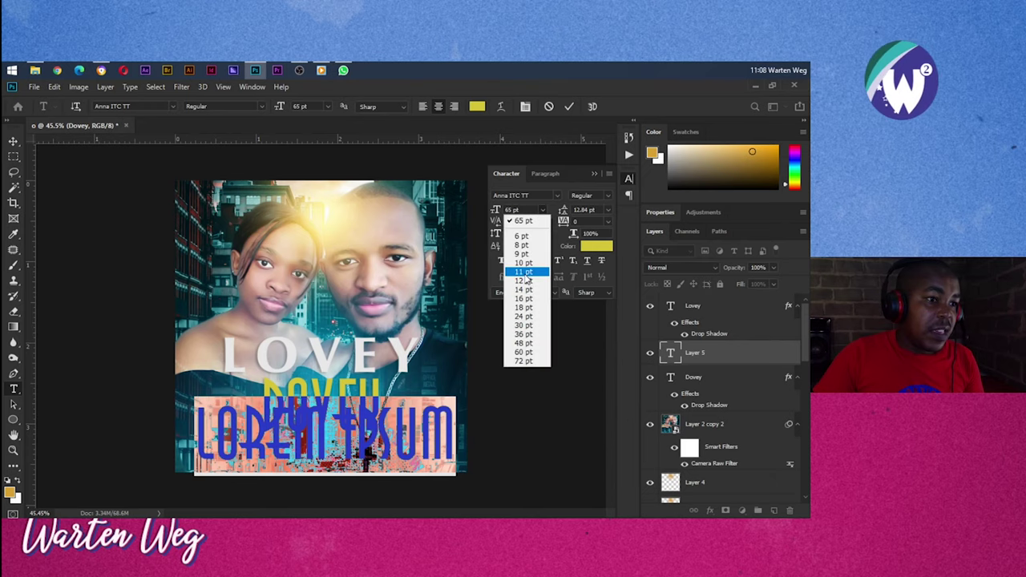
pyautogui.click(525, 317)
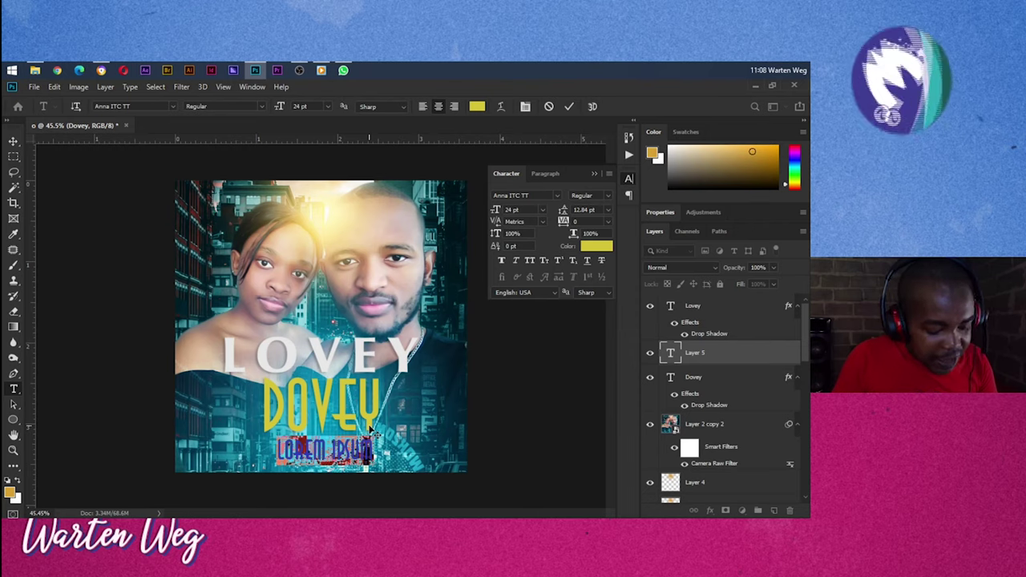
pyautogui.write('www')
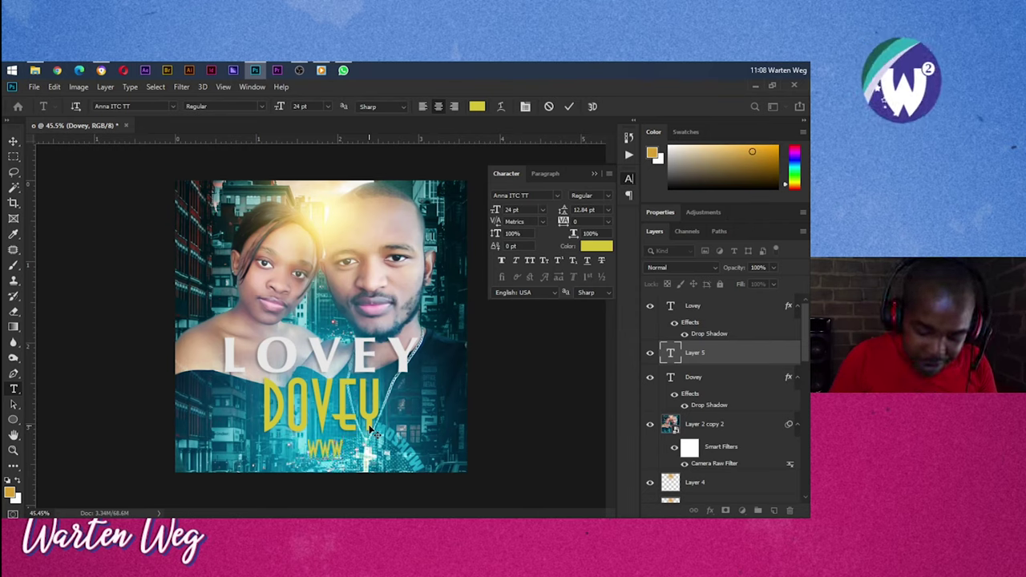
pyautogui.write('.warte')
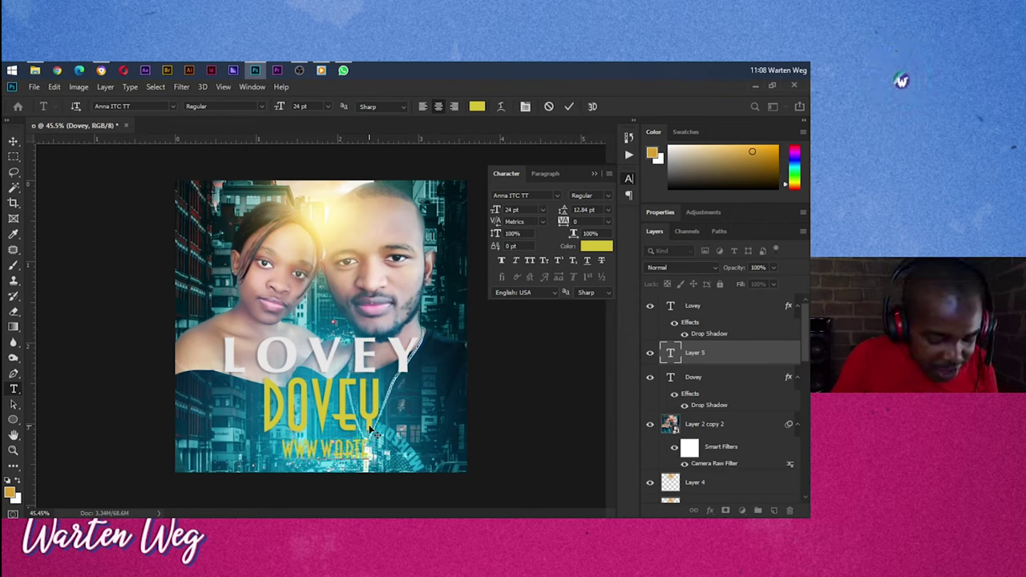
pyautogui.write('nweg')
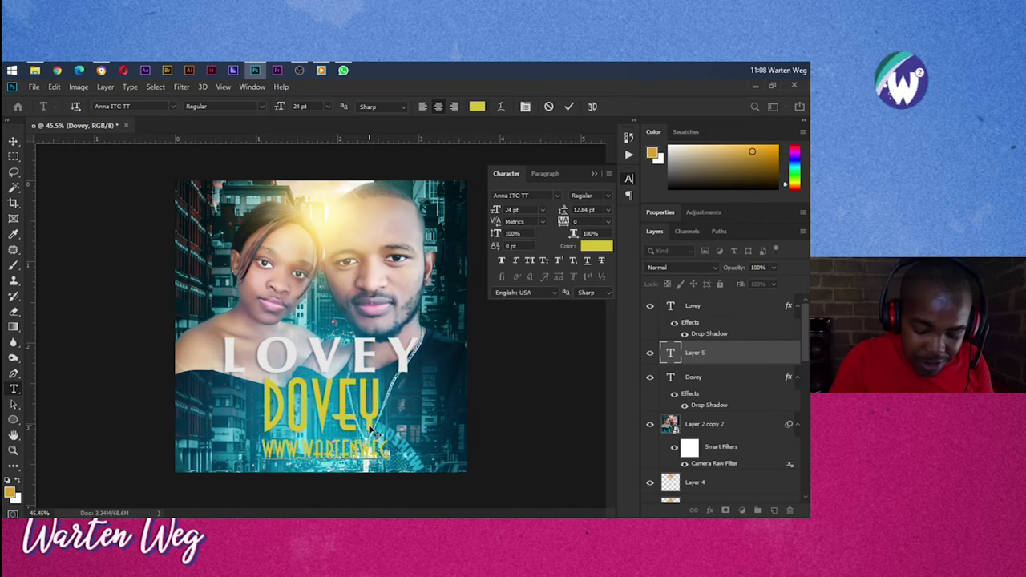
pyautogui.write('.com')
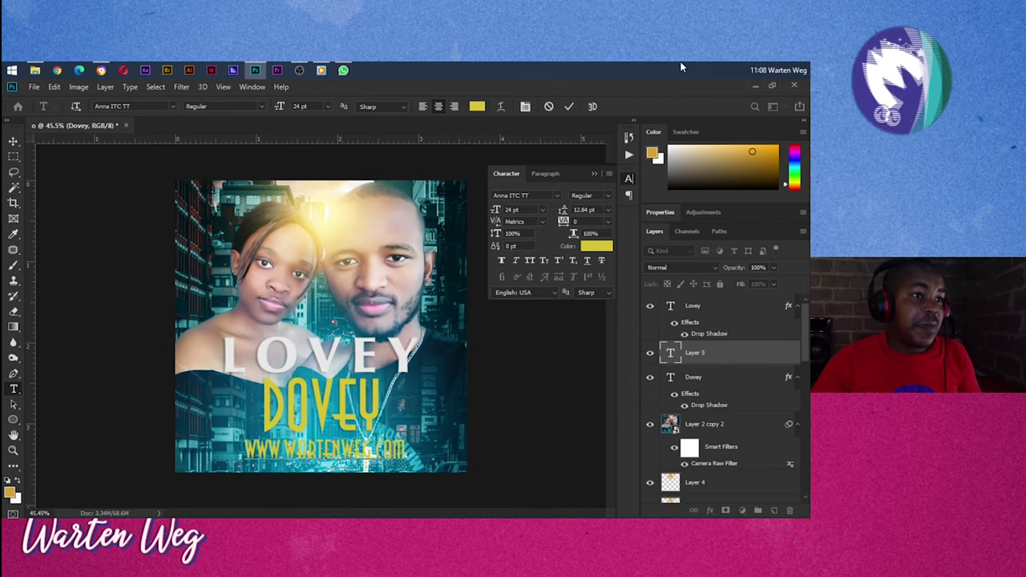
pyautogui.click(568, 105)
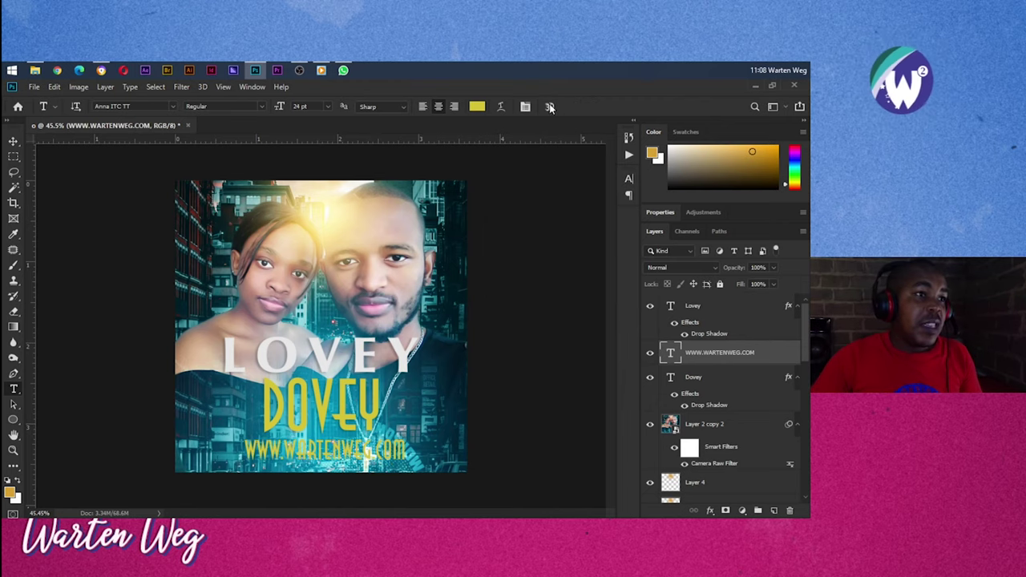
# Step: Colour the website line dark blue 04202f sampled from the poster, at 51% layer opacity
pyautogui.click(476, 107)
pyautogui.click(469, 375)
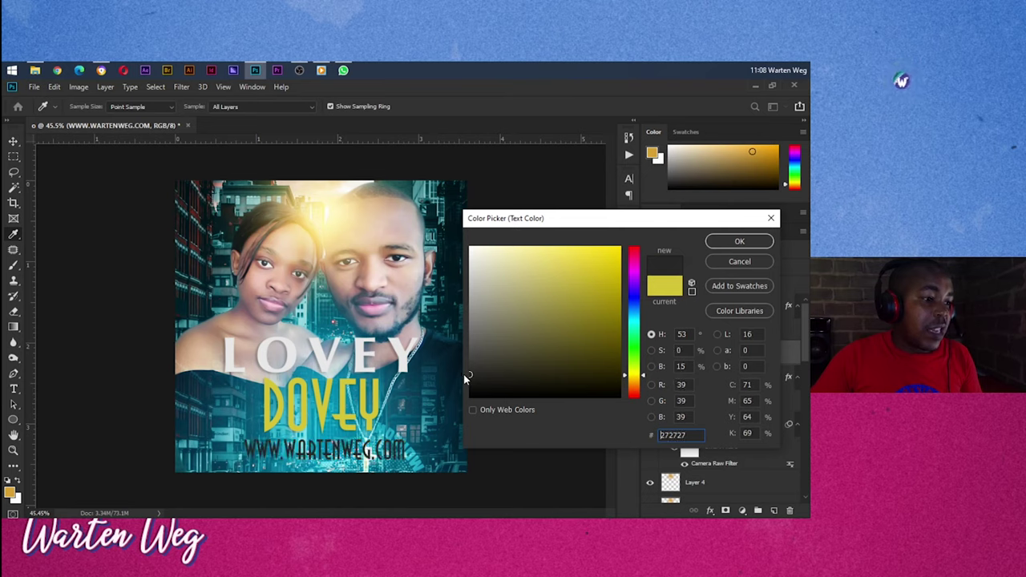
pyautogui.moveTo(470, 369); pyautogui.dragTo(469, 242)
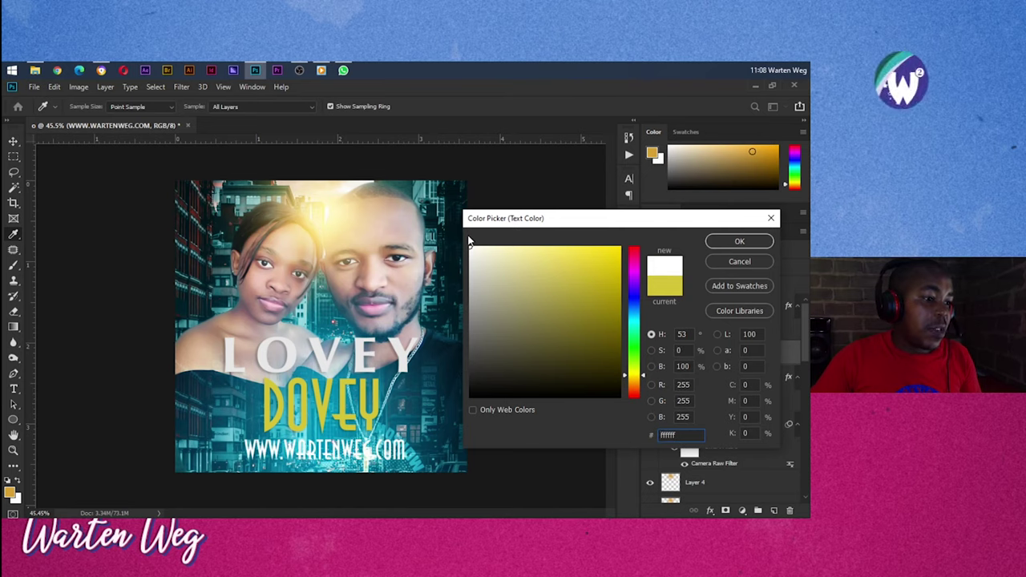
pyautogui.click(489, 294)
pyautogui.click(439, 353)
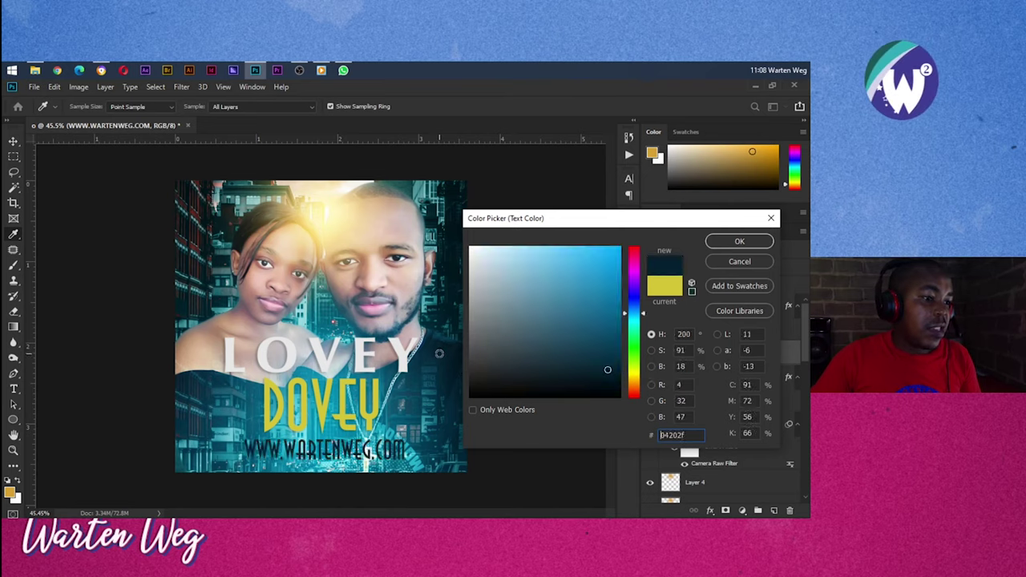
pyautogui.click(737, 242)
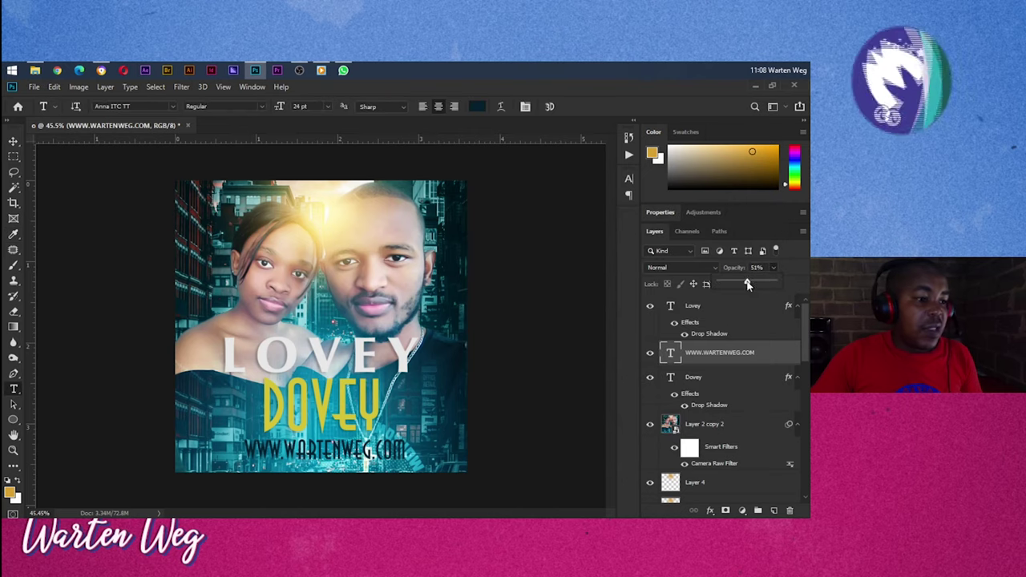
pyautogui.moveTo(774, 283); pyautogui.dragTo(747, 285)
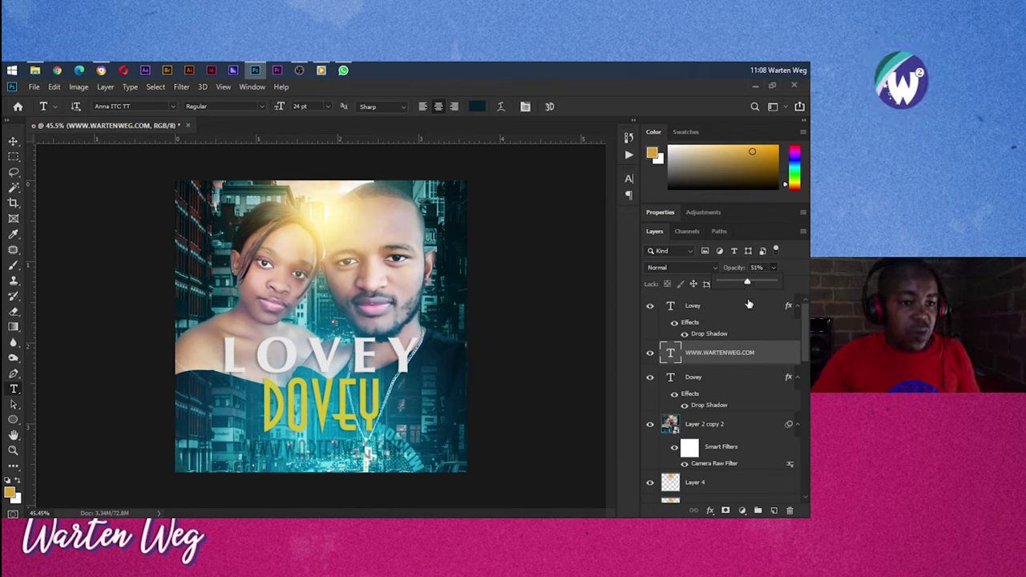
# Step: Shrink the website text to 11 pt and restore its layer opacity to 100%
pyautogui.click(628, 178)
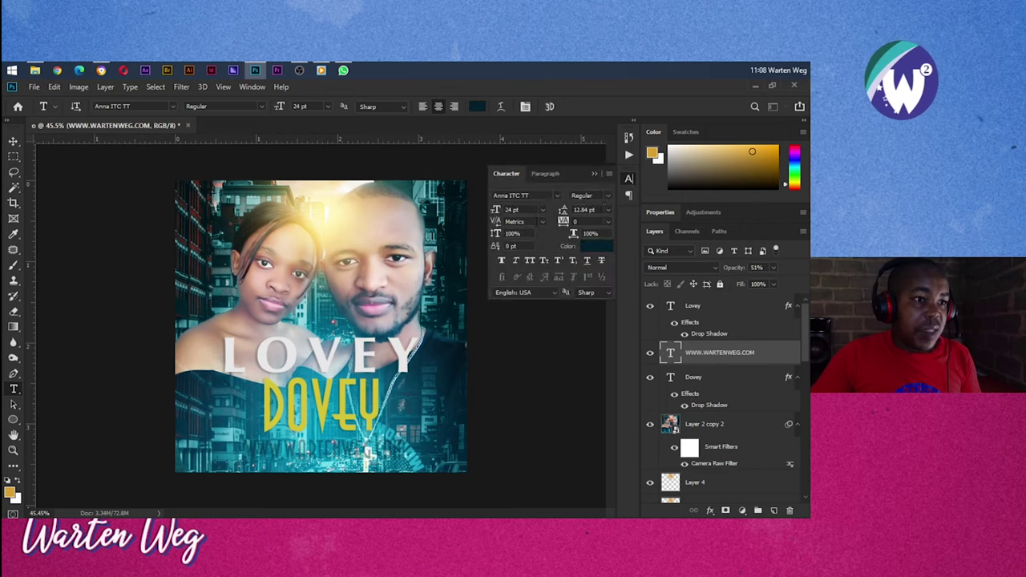
pyautogui.moveTo(490, 214); pyautogui.dragTo(486, 218)
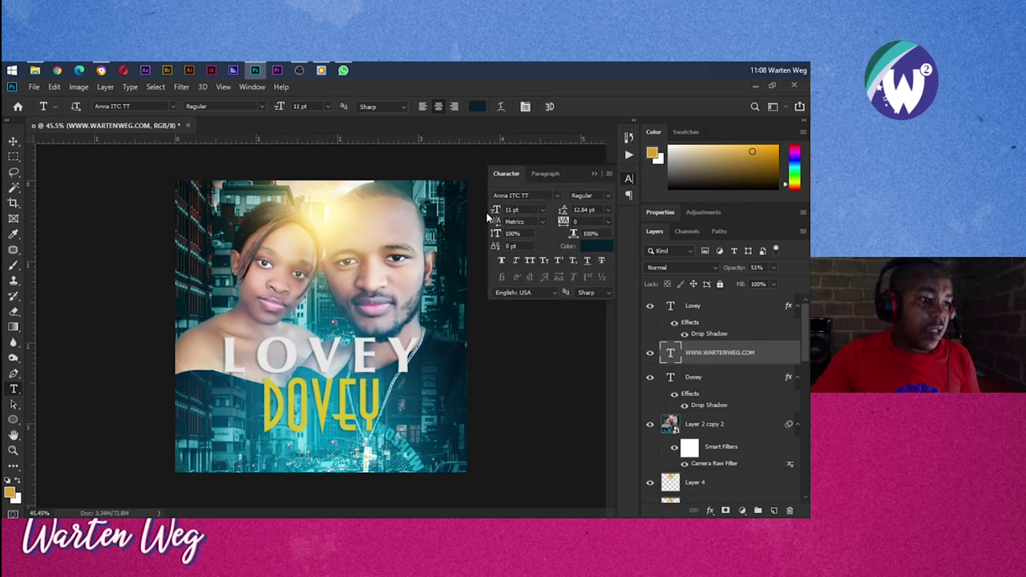
pyautogui.click(772, 267)
pyautogui.moveTo(769, 284); pyautogui.dragTo(799, 284)
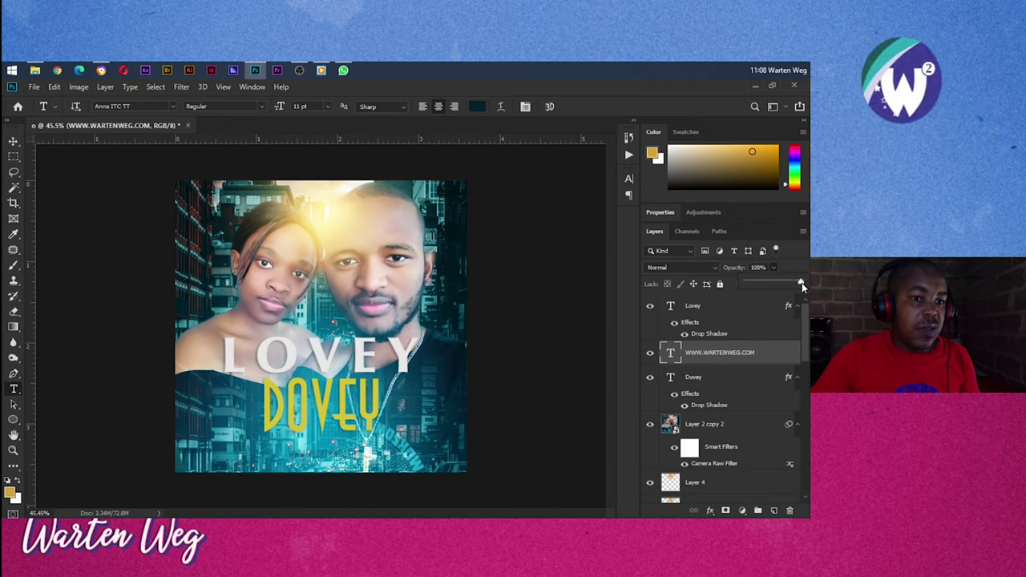
pyautogui.click(628, 178)
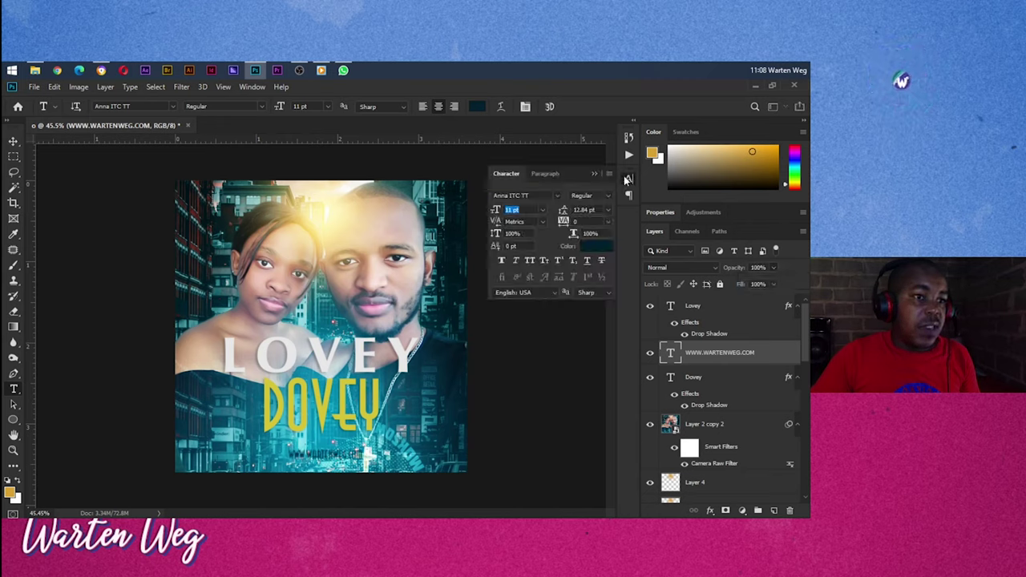
pyautogui.click(584, 247)
pyautogui.click(322, 214)
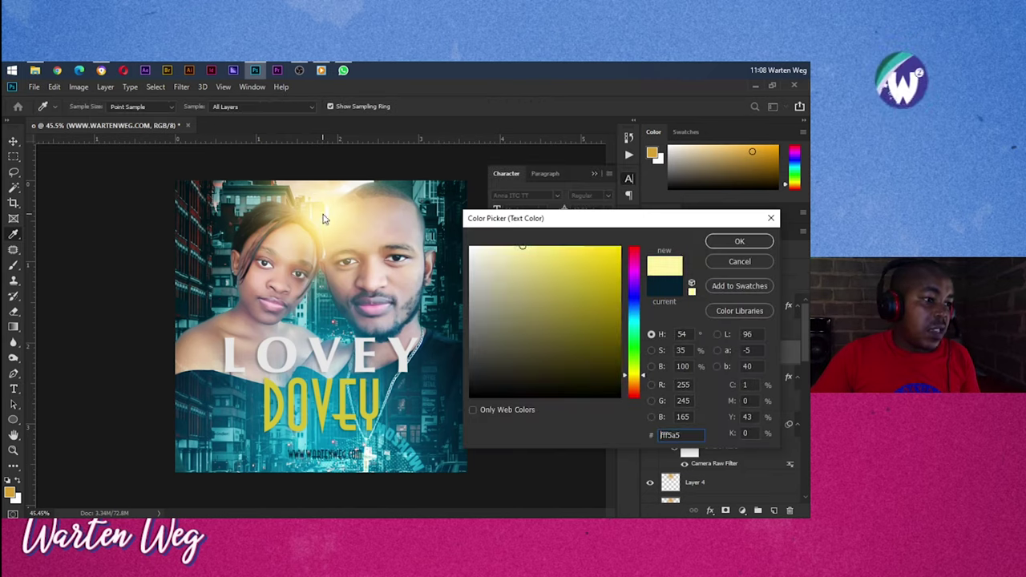
pyautogui.moveTo(352, 227); pyautogui.dragTo(410, 228)
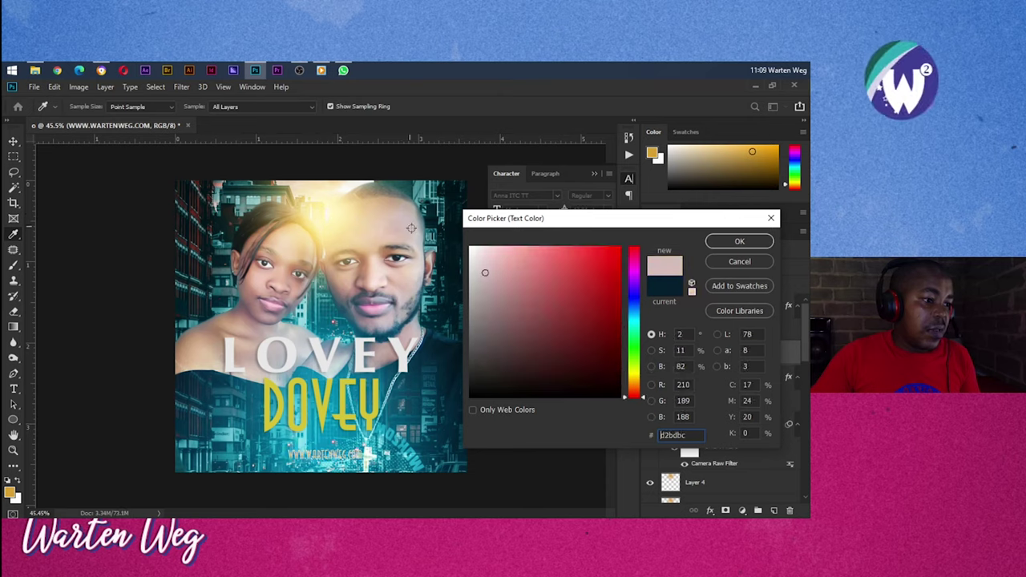
pyautogui.click(586, 257)
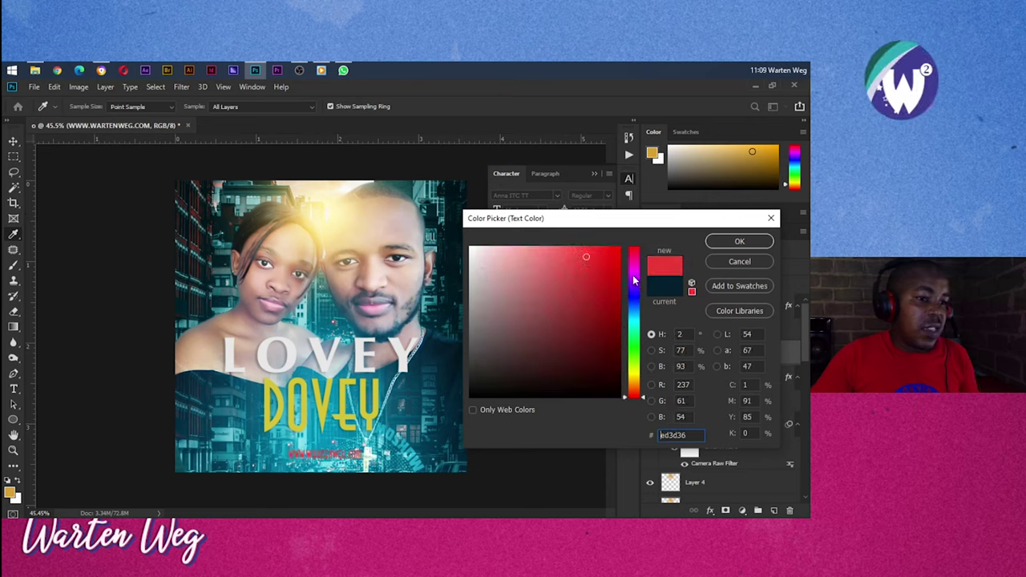
pyautogui.click(720, 262)
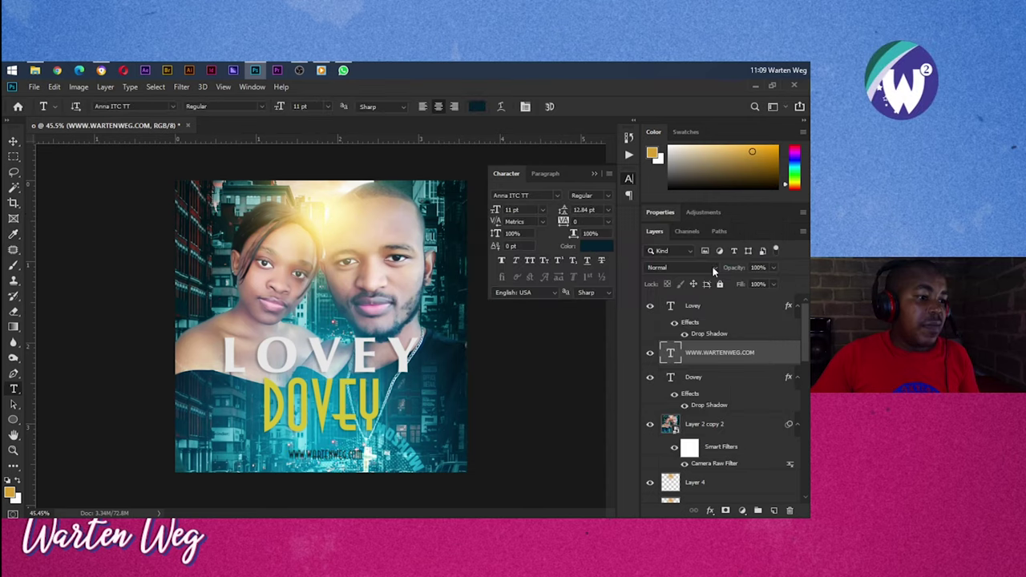
pyautogui.click(649, 355)
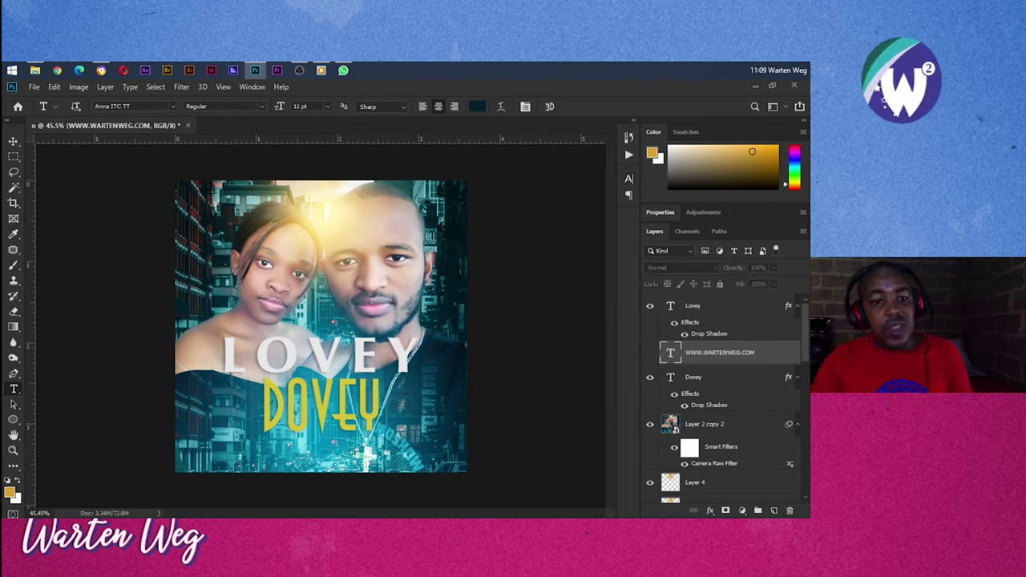
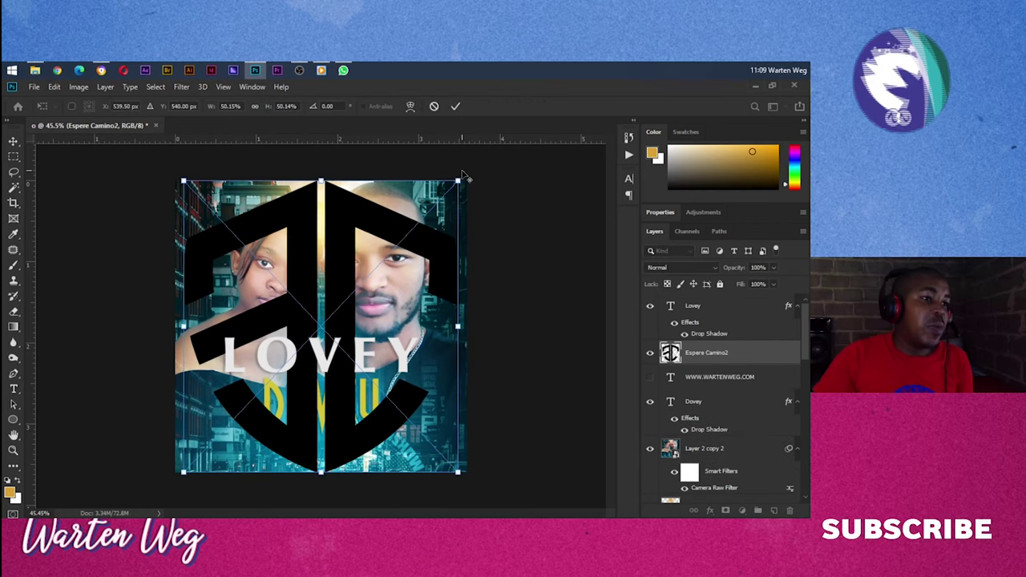
# Step: Shrink the Espere Camino2 logo and move it below the DOVEY title
pyautogui.moveTo(458, 182)
pyautogui.mouseDown()
pyautogui.moveTo(331, 239)
pyautogui.moveTo(277, 312)
pyautogui.moveTo(320, 299)
pyautogui.mouseUp()
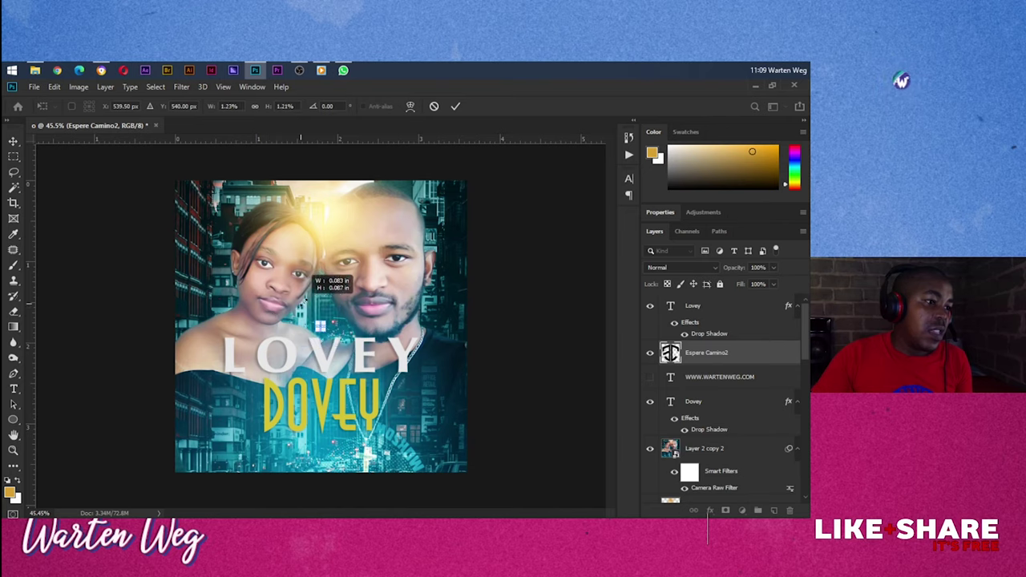
pyautogui.press('Return')
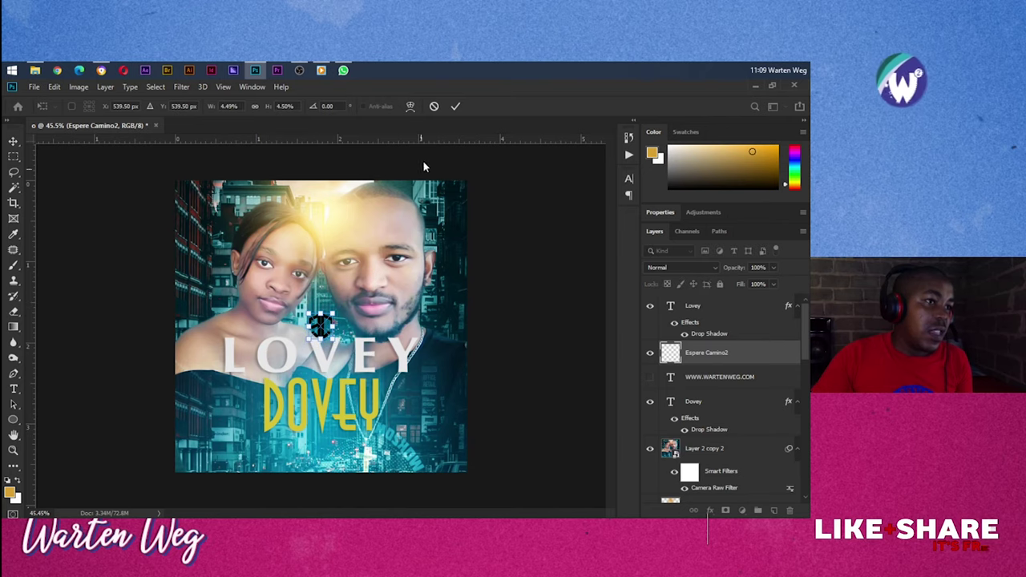
pyautogui.press('t')
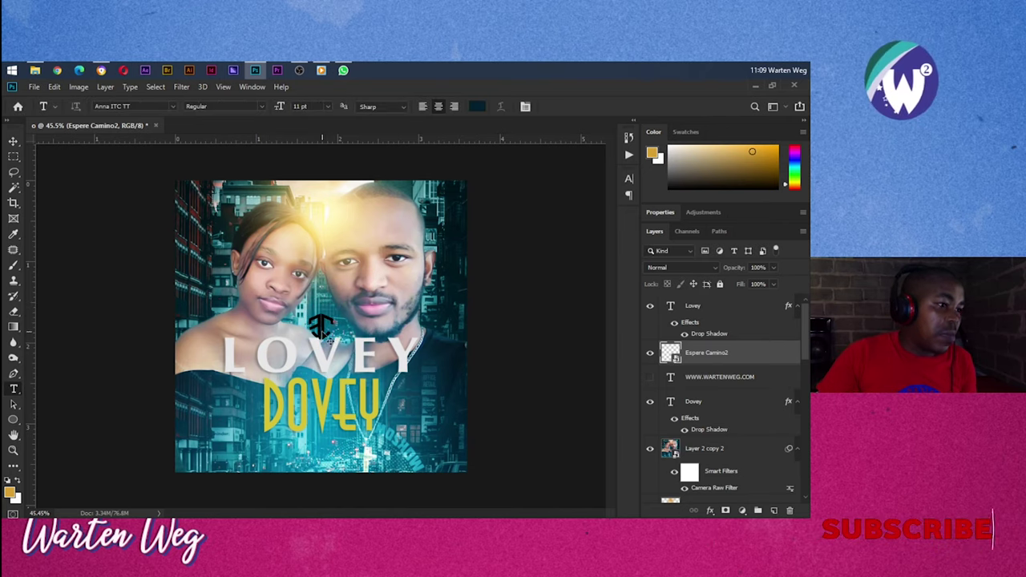
pyautogui.moveTo(320, 327); pyautogui.dragTo(318, 454)
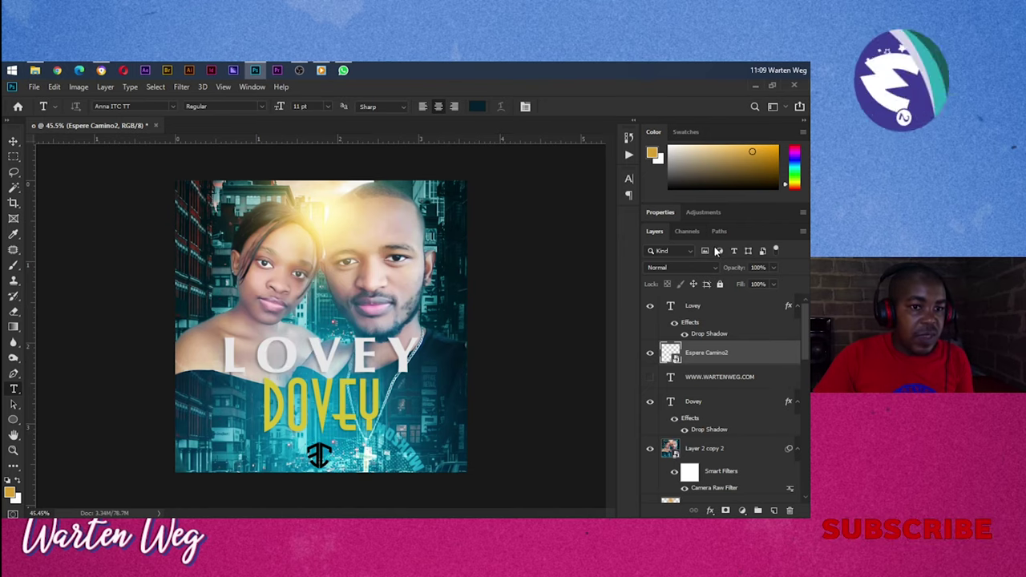
# Step: Lower the logo layer's opacity to 37% and select the whole canvas
pyautogui.click(773, 268)
pyautogui.moveTo(773, 285); pyautogui.dragTo(749, 285)
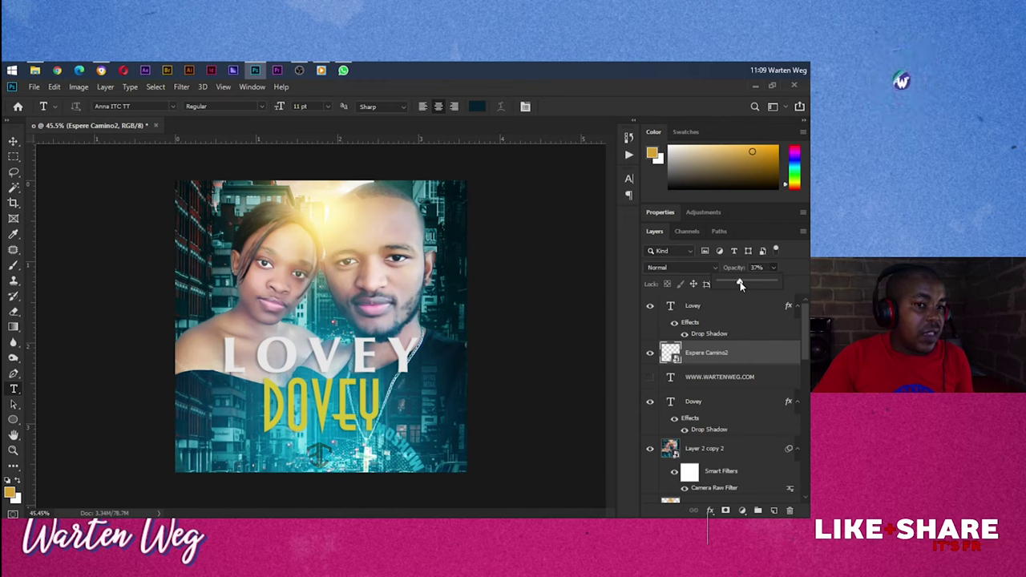
pyautogui.click(804, 305)
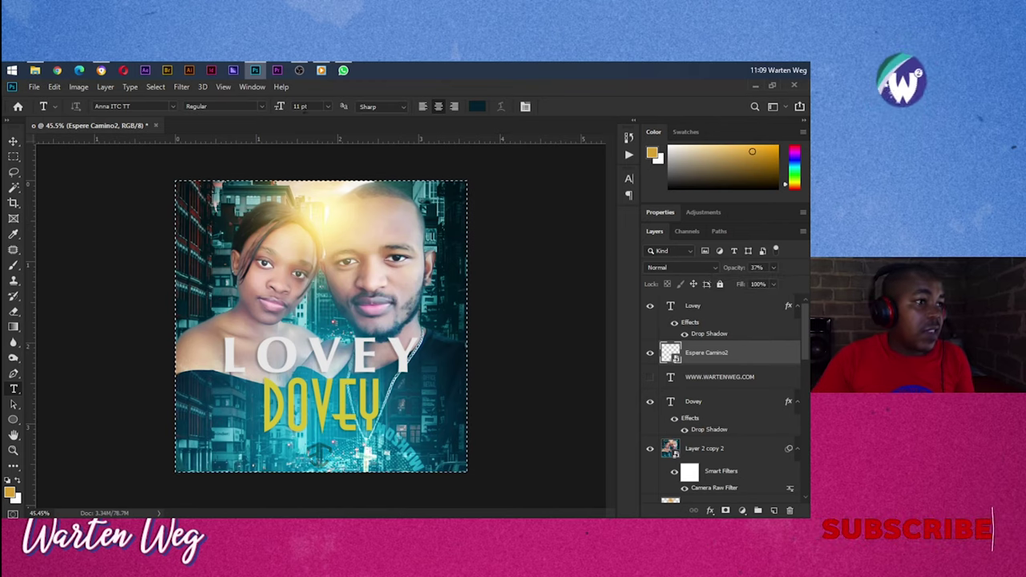
pyautogui.hotkey('ctrl', 'a')
pyautogui.press('v')
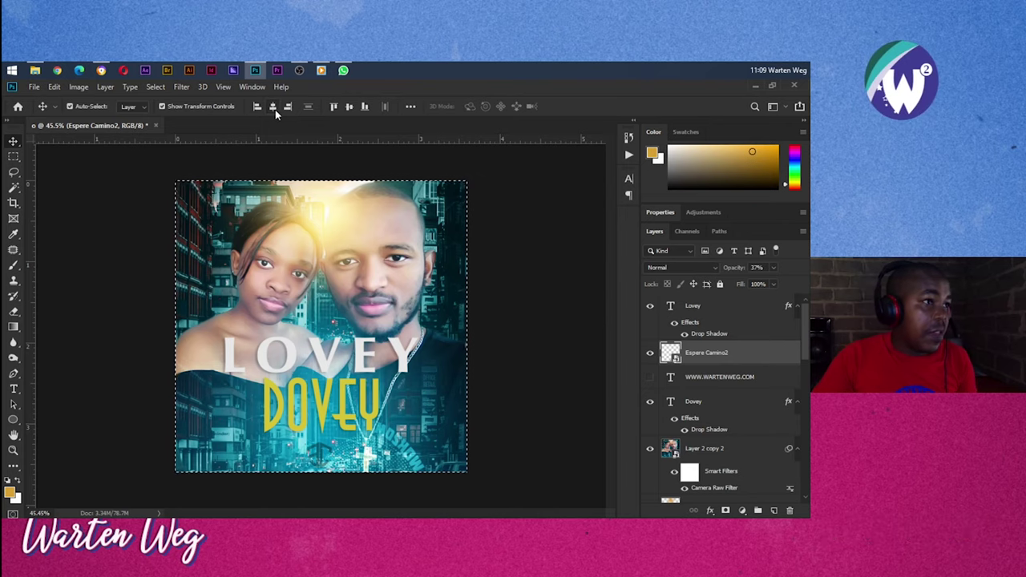
# Step: Stamp all visible layers into a new Layer 5 above the Lovey layer
pyautogui.click(752, 309)
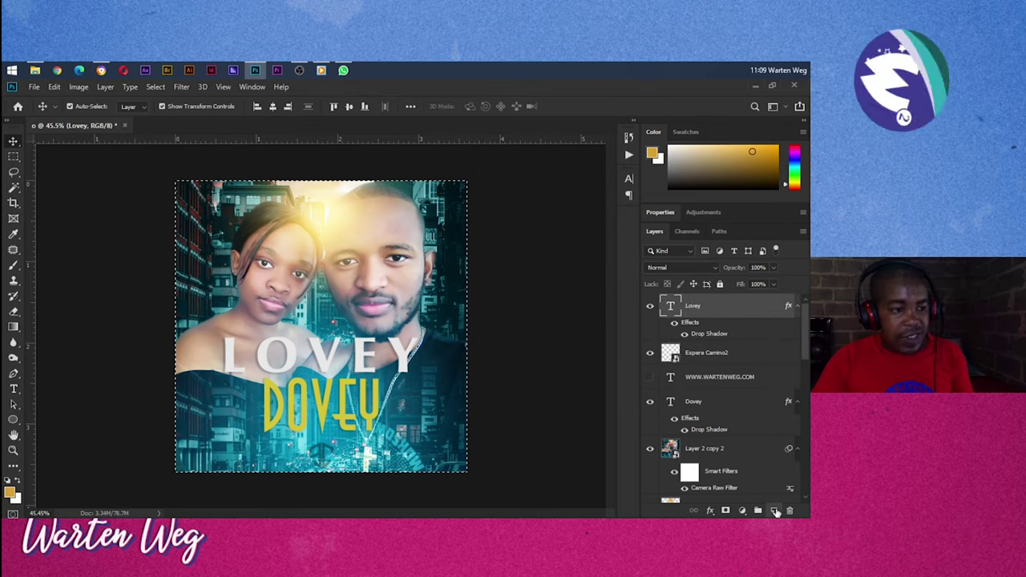
pyautogui.click(774, 510)
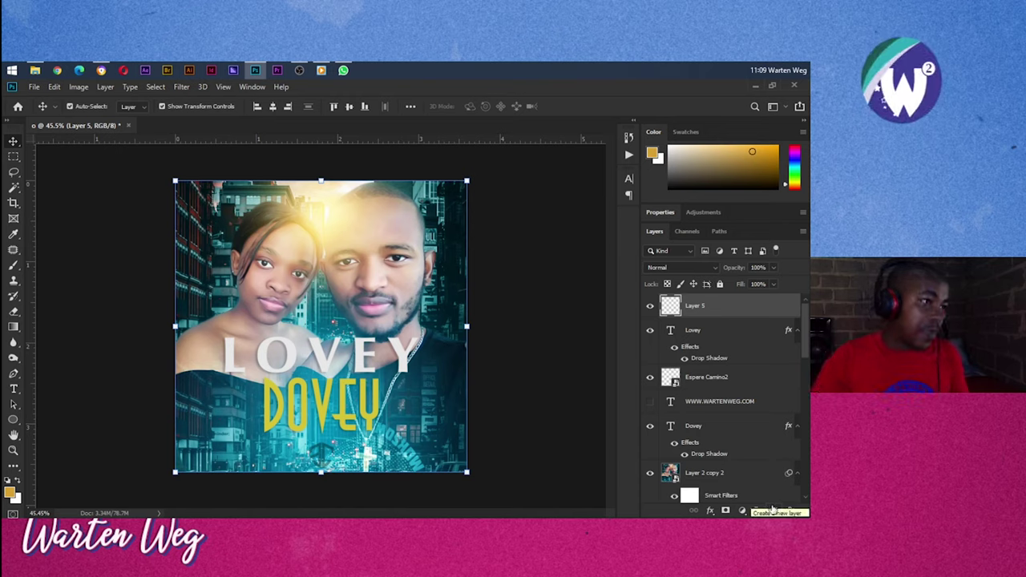
pyautogui.hotkey('ctrl', 'shift', 'alt', 'e')
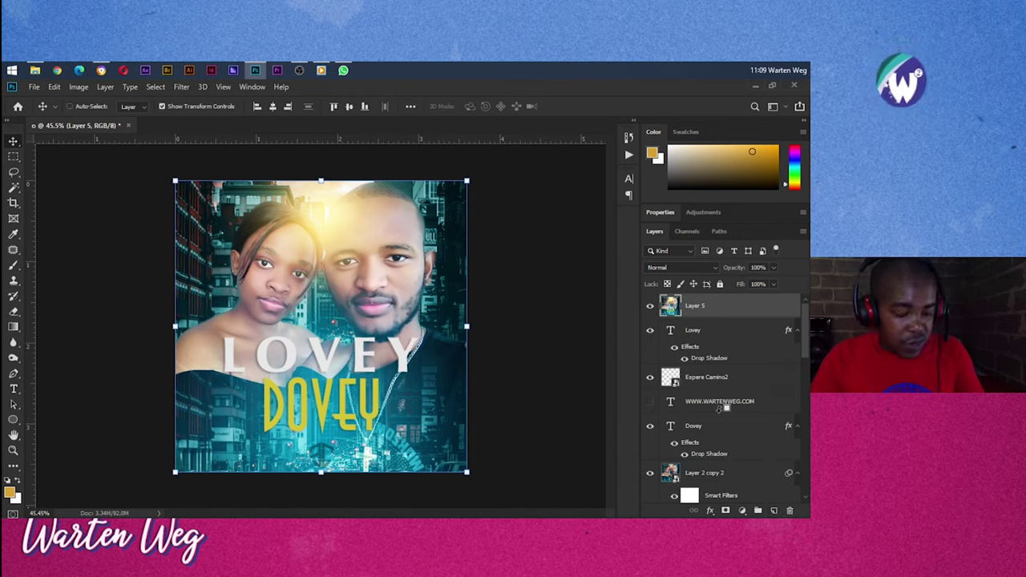
# Step: Duplicate the merged poster as Layer 6 and scale it to 96.95%
pyautogui.hotkey('ctrl', 'shift', 'alt', 'e')
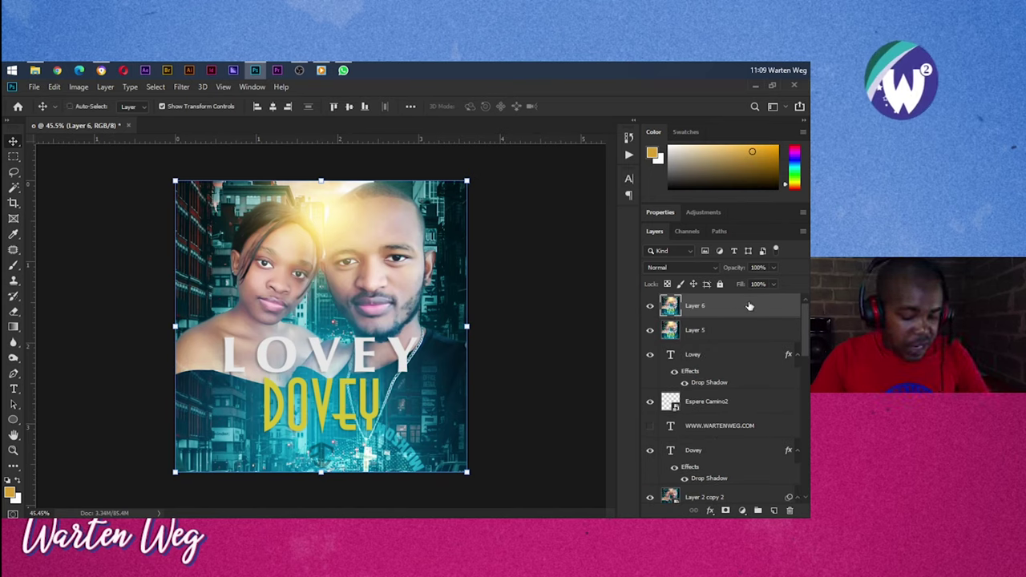
pyautogui.hotkey('ctrl', 't')
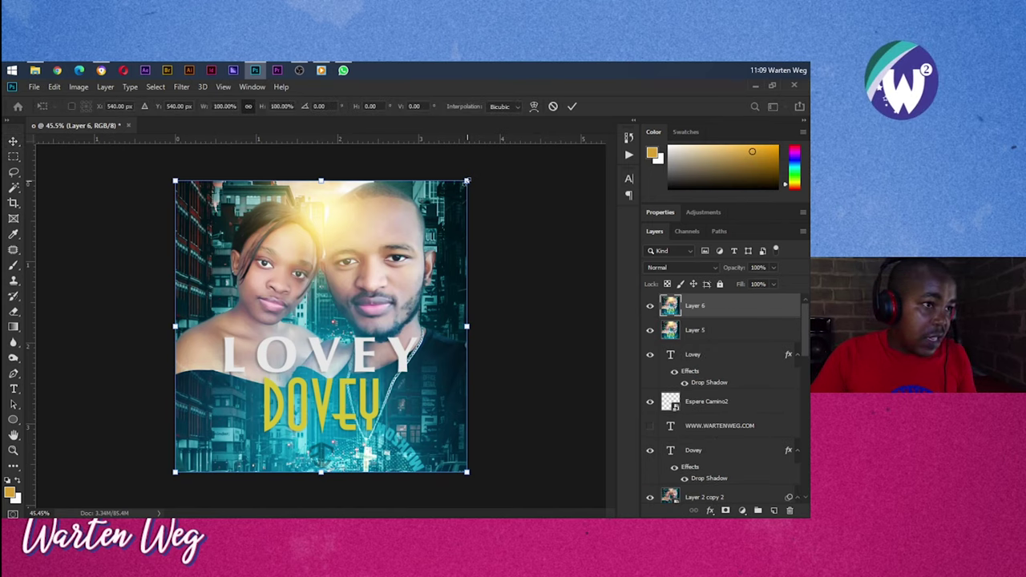
pyautogui.moveTo(466, 181); pyautogui.dragTo(463, 185)
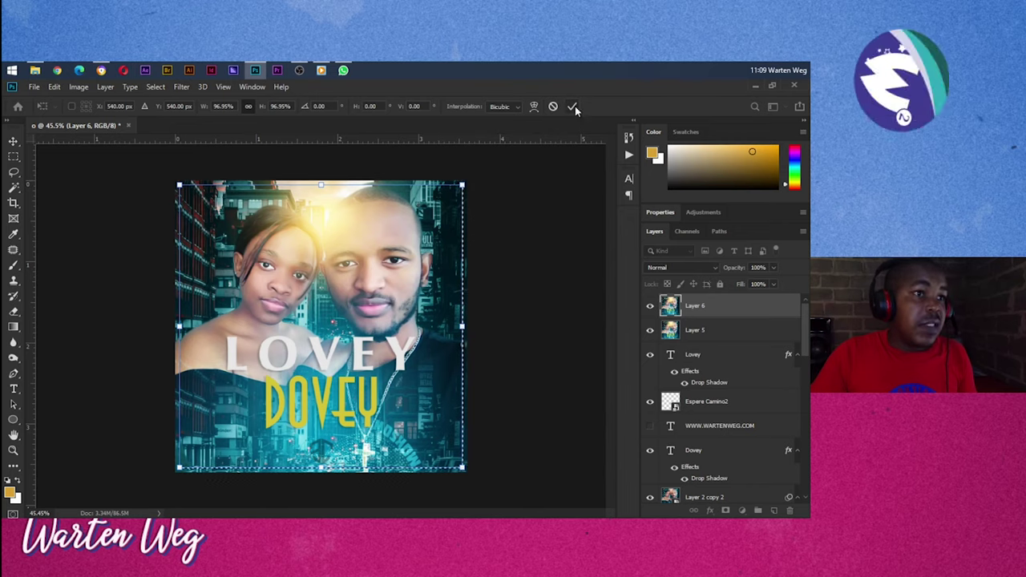
pyautogui.click(572, 106)
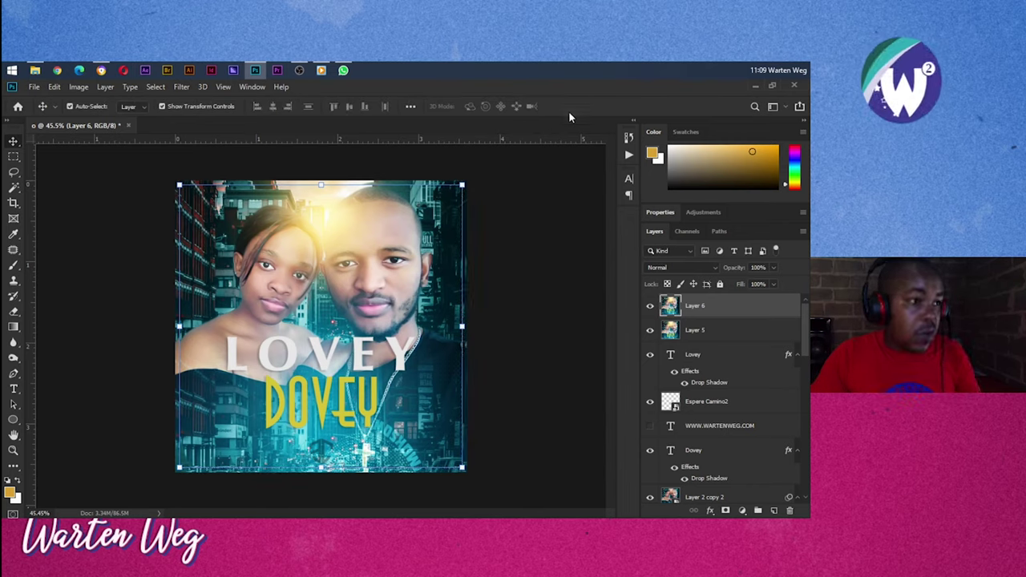
# Step: Add an inside Stroke to Layer 6 with a gold gradient fill, sized 6 px
pyautogui.click(711, 510)
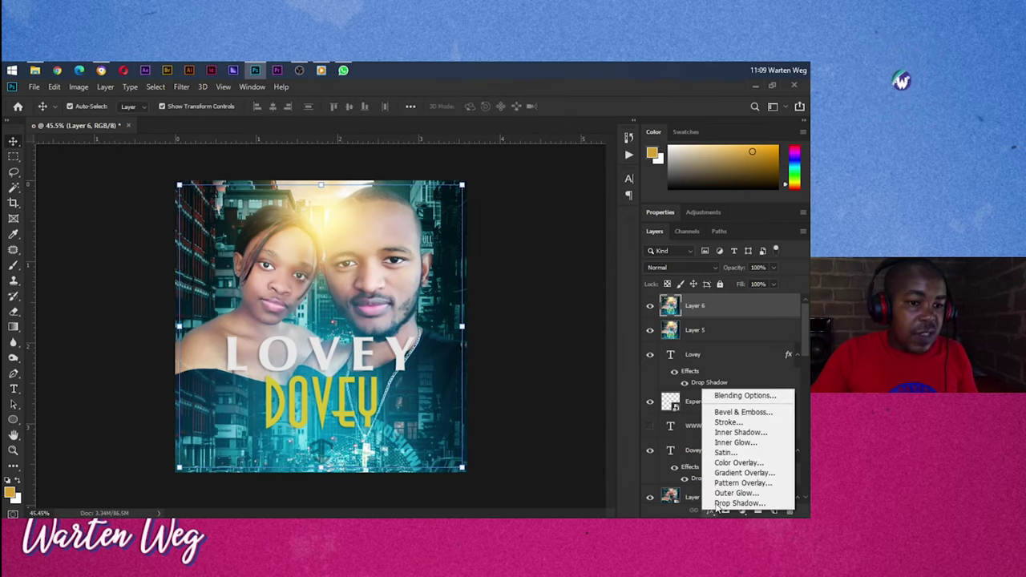
pyautogui.click(741, 425)
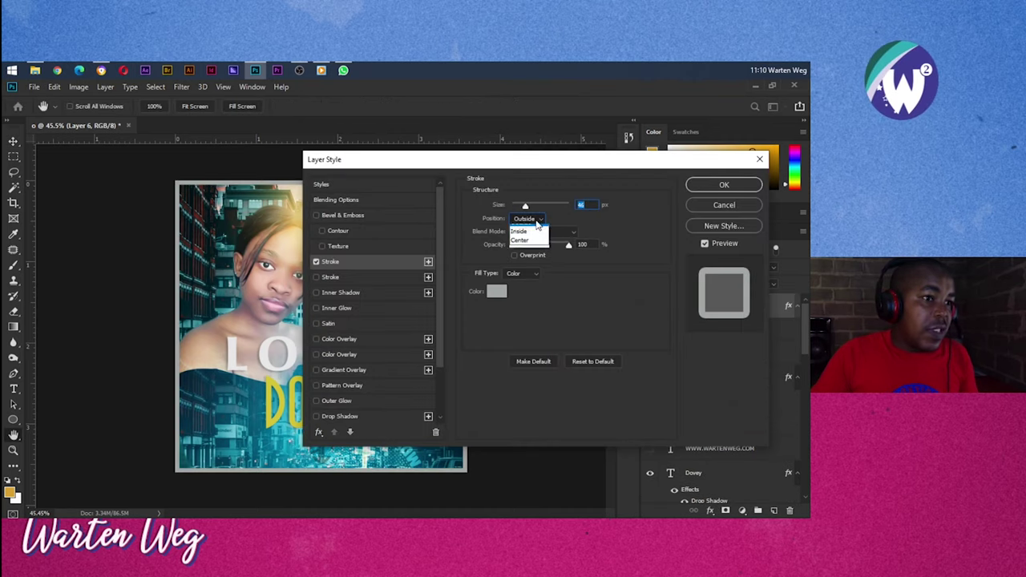
pyautogui.click(524, 238)
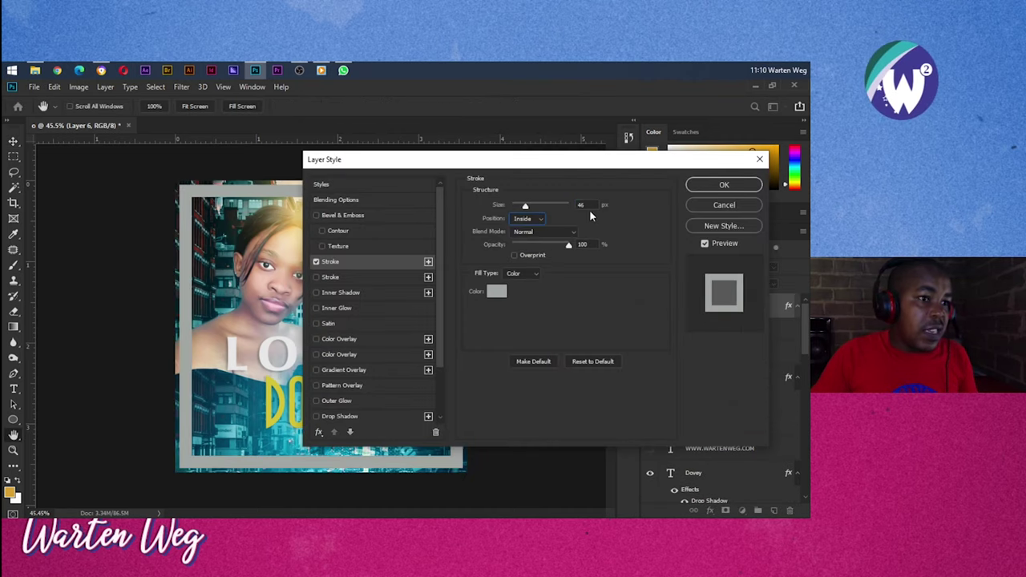
pyautogui.write('3')
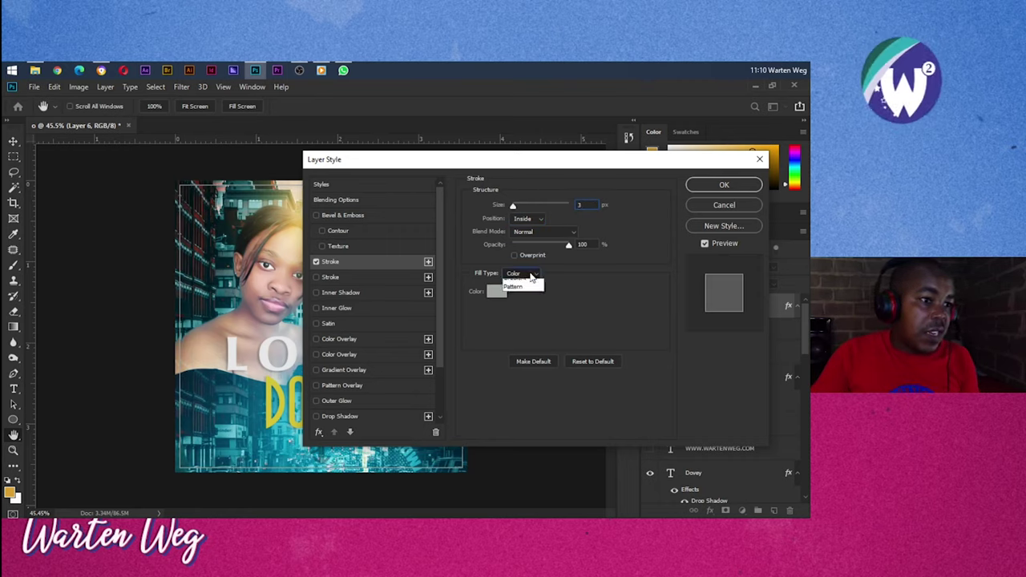
pyautogui.click(529, 289)
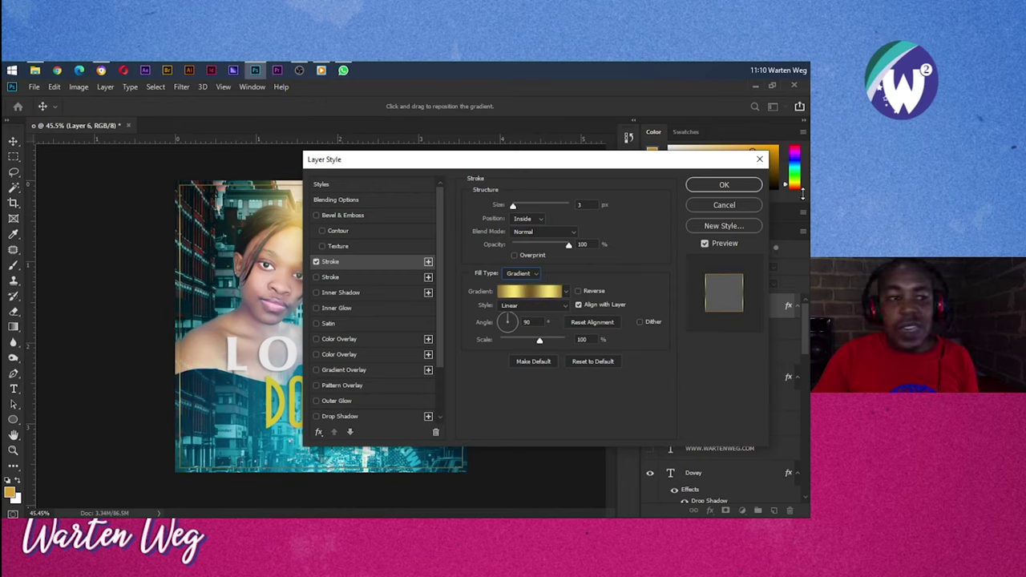
pyautogui.click(528, 294)
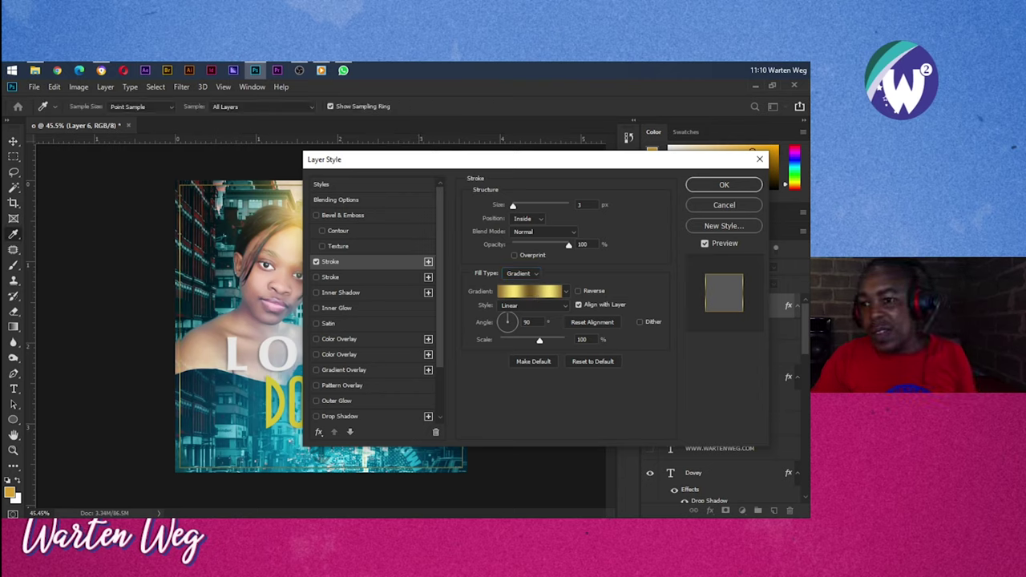
pyautogui.doubleClick(584, 205)
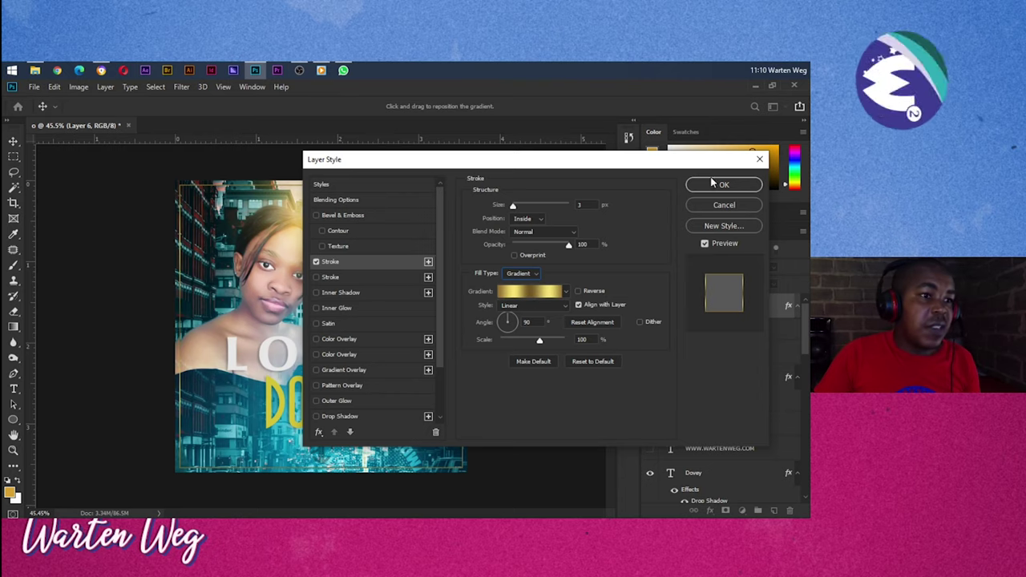
pyautogui.write('6')
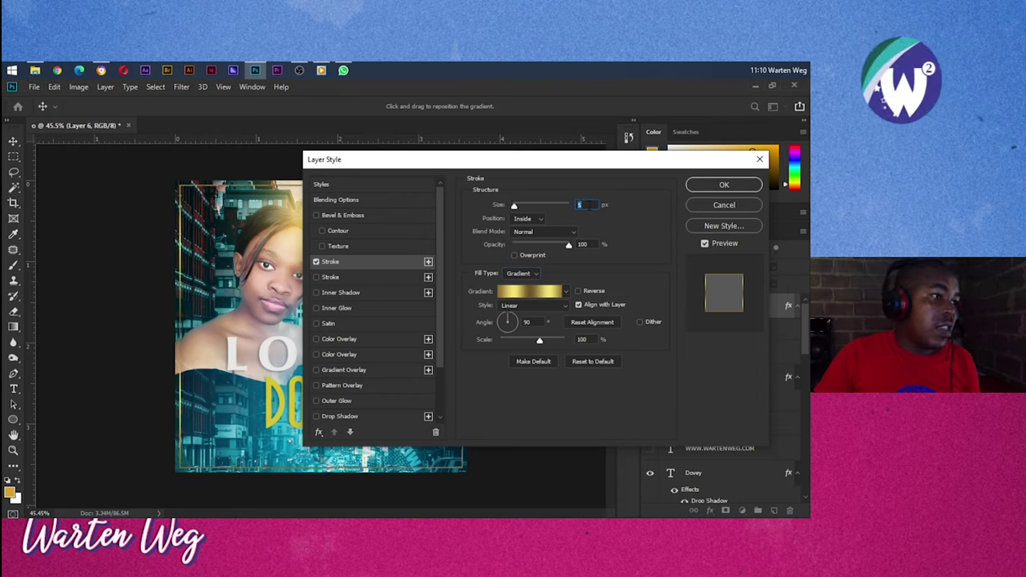
# Step: Enable three Drop Shadow effects alongside the stroke and confirm the Layer Style
pyautogui.scroll(-2, 339, 374)
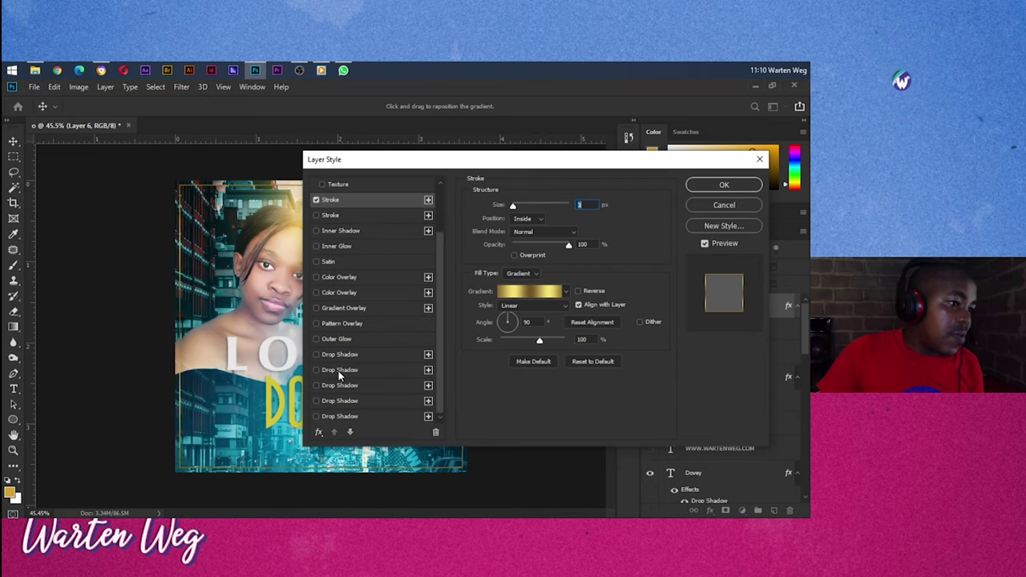
pyautogui.click(341, 417)
pyautogui.click(342, 400)
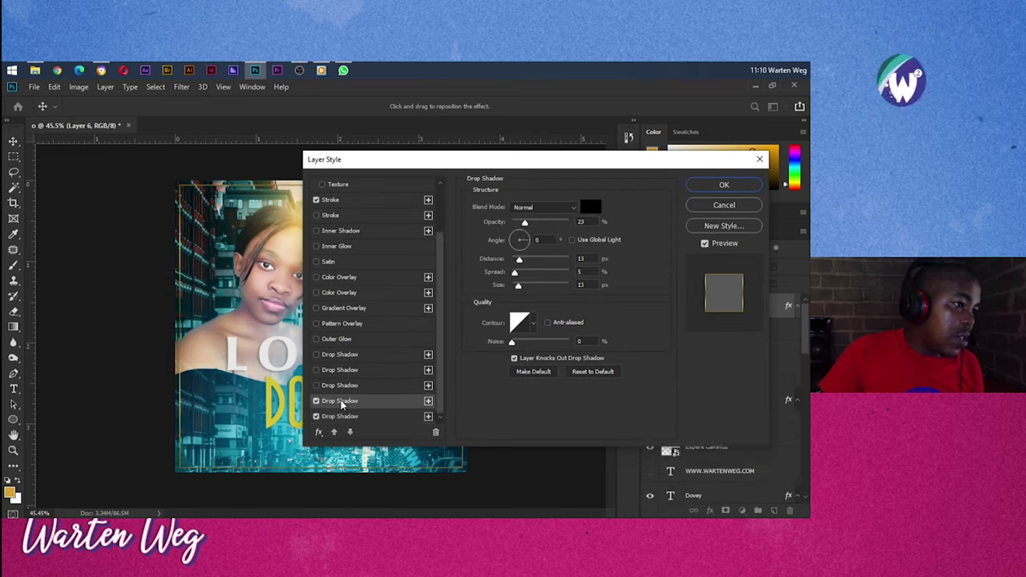
pyautogui.click(343, 386)
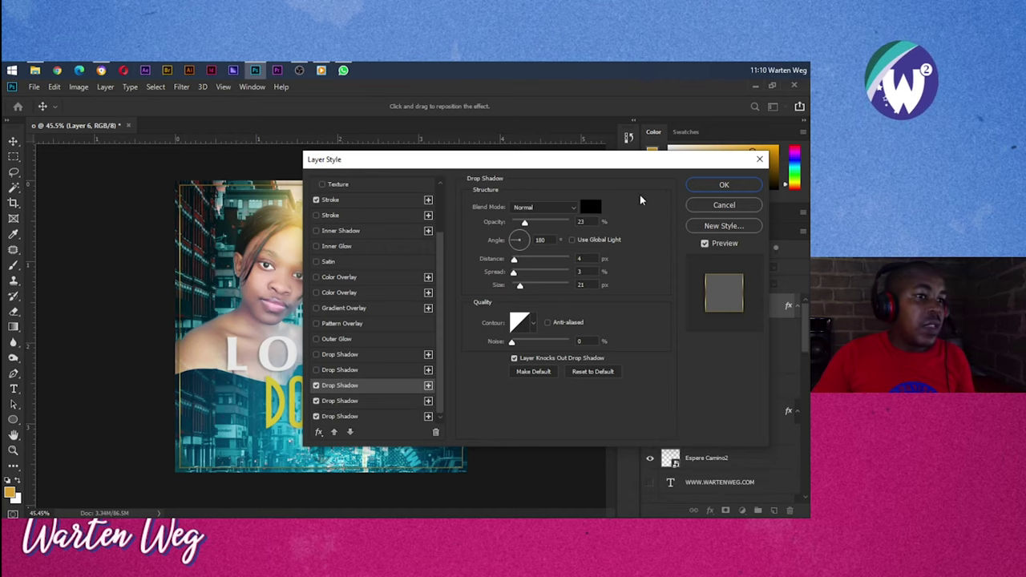
pyautogui.click(705, 186)
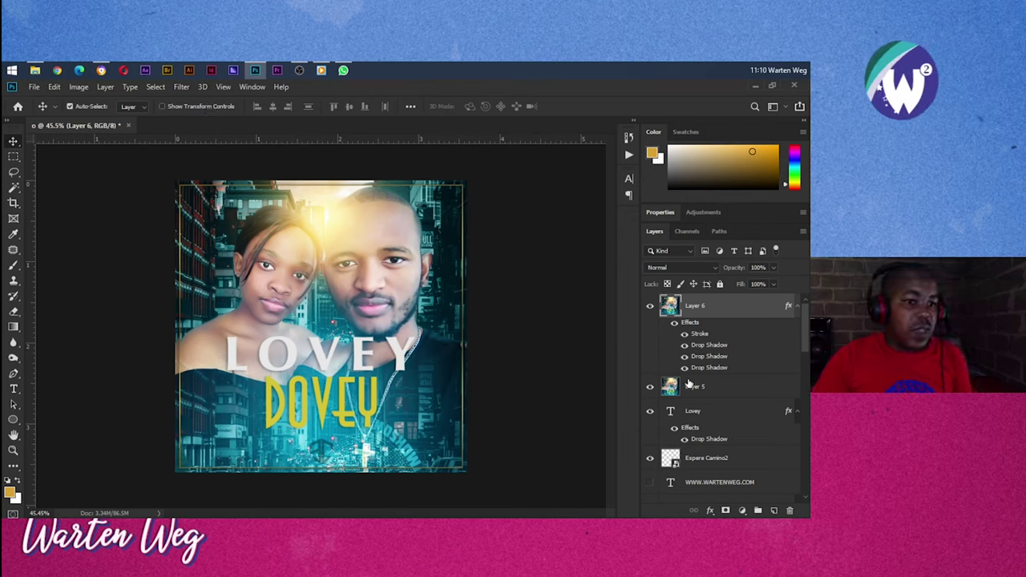
# Step: Move Layer 5 above Layer 6, convert it to a smart object, and launch Analog Efex Pro 2
pyautogui.moveTo(701, 353); pyautogui.dragTo(697, 302)
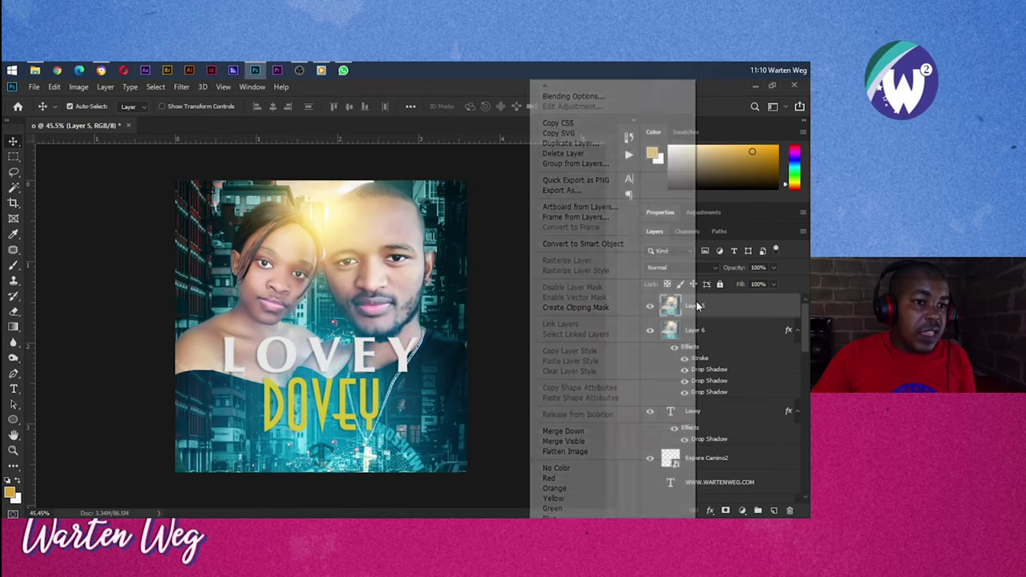
pyautogui.rightClick(696, 301)
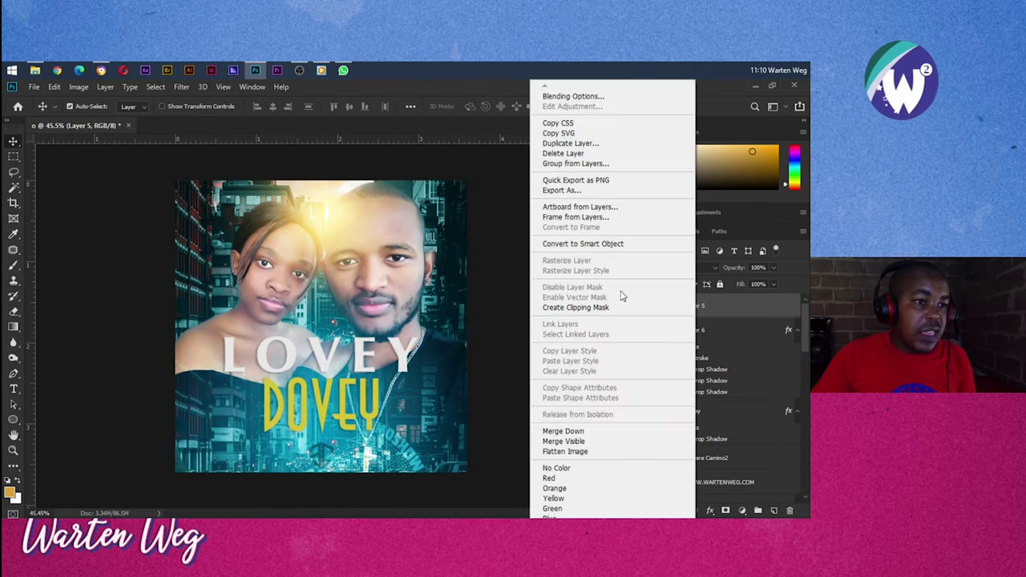
pyautogui.click(597, 245)
pyautogui.click(183, 86)
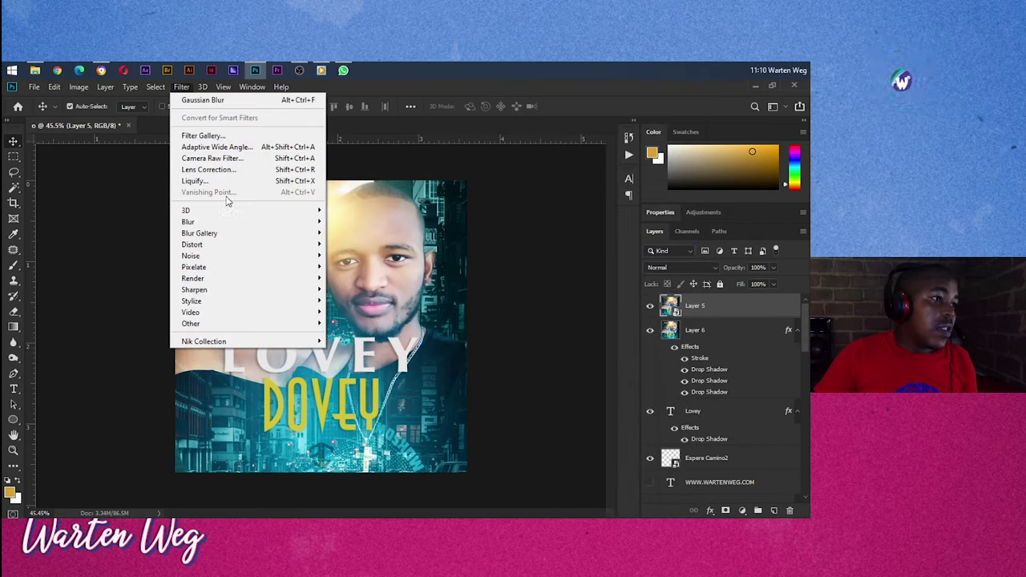
pyautogui.moveTo(203, 342)
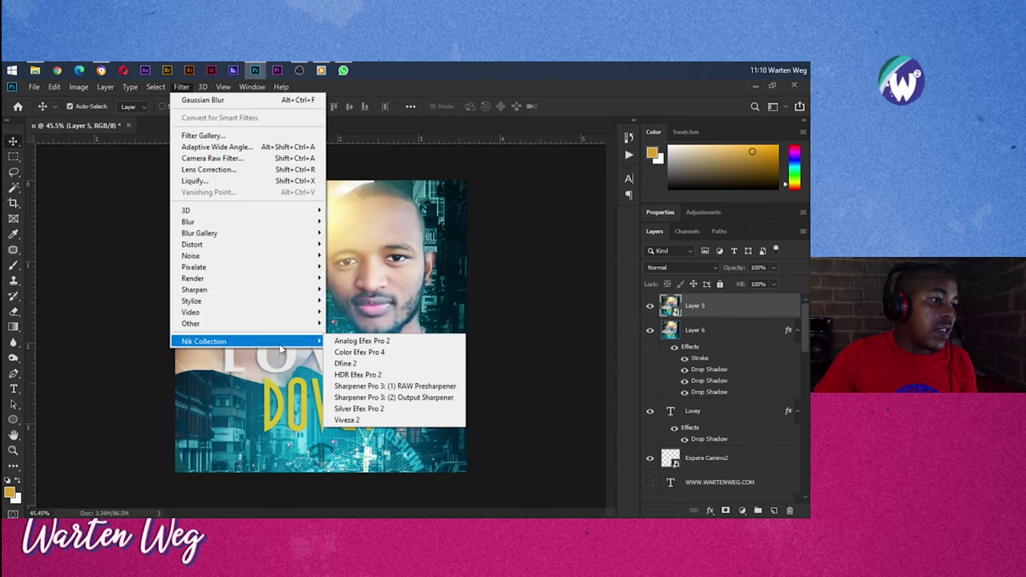
pyautogui.click(407, 343)
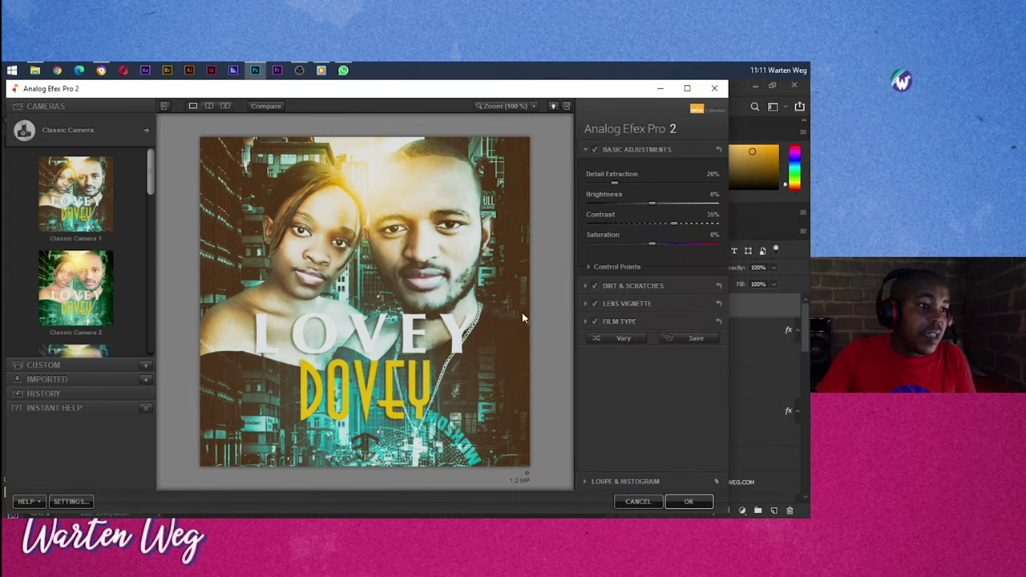
# Step: Preview the Classic Camera 2, 3 and 4 presets in Analog Efex Pro 2
pyautogui.click(83, 272)
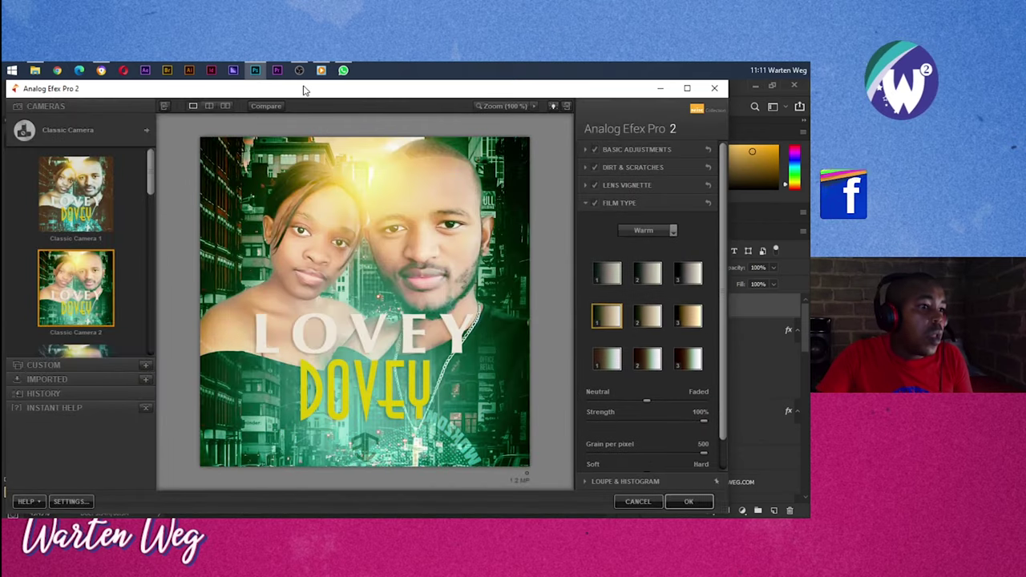
pyautogui.scroll(-2, 77, 305)
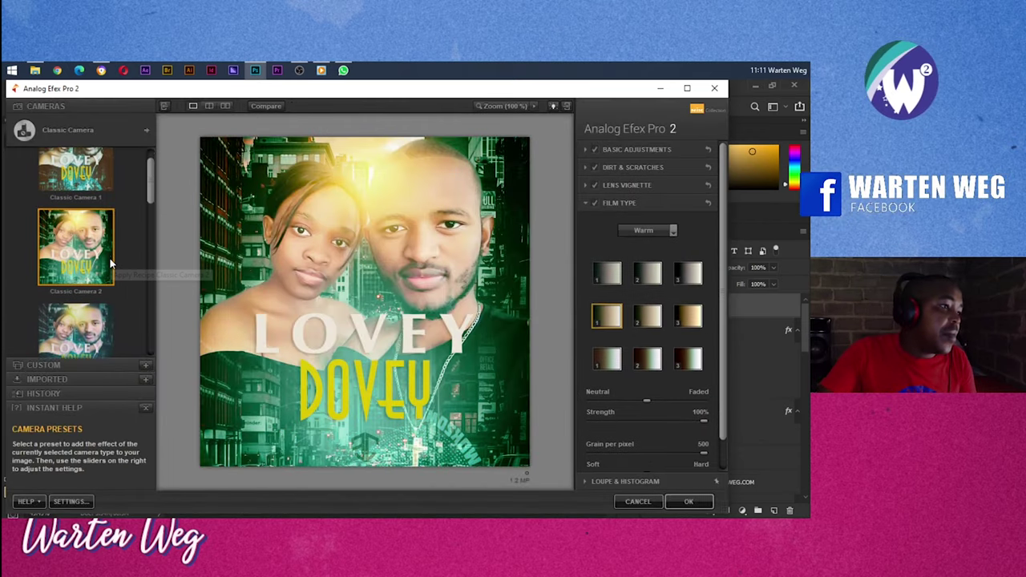
pyautogui.click(76, 314)
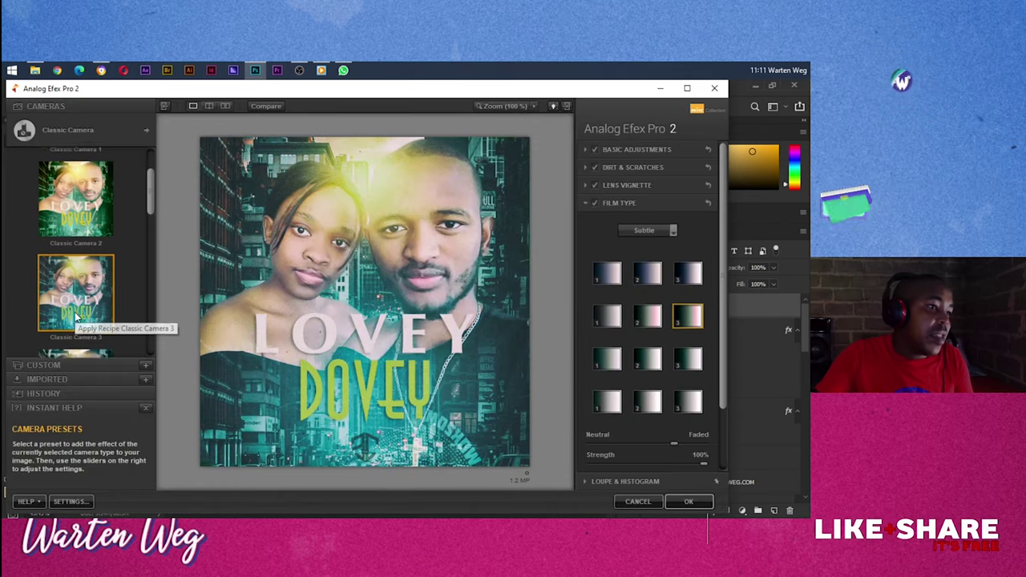
pyautogui.scroll(-1, 76, 319)
pyautogui.click(73, 289)
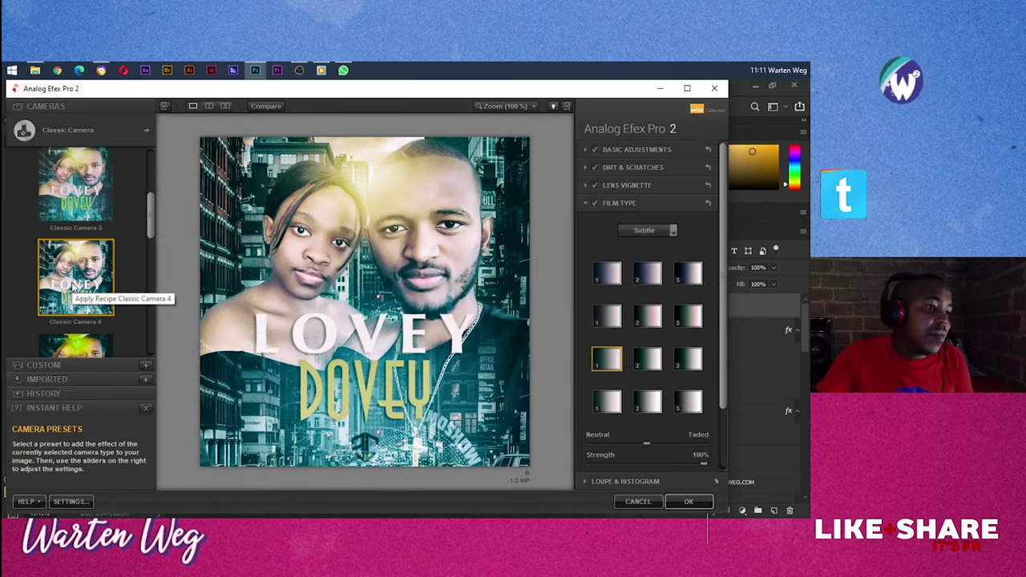
pyautogui.scroll(-1, 72, 290)
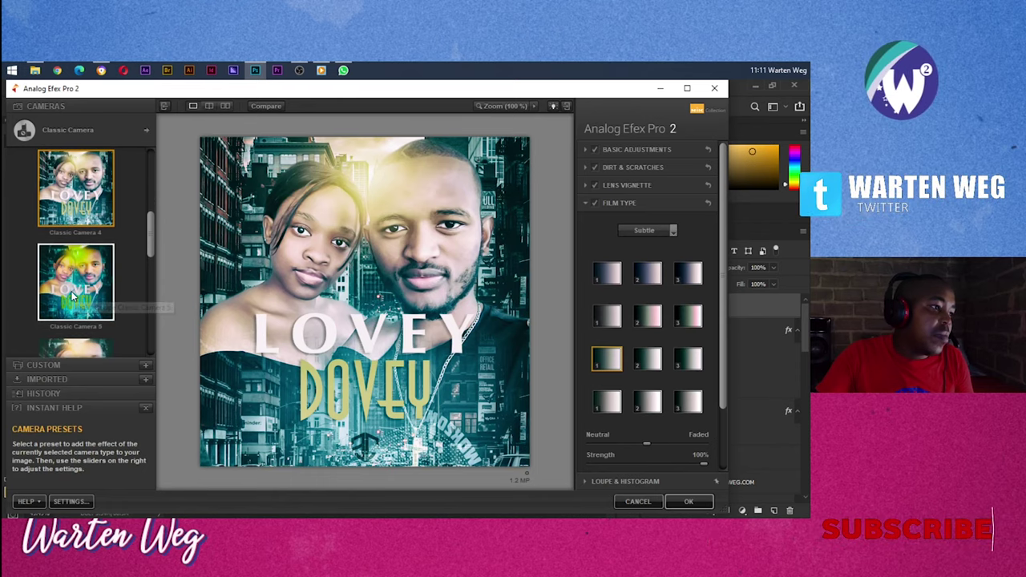
pyautogui.scroll(-1, 71, 297)
# Step: Choose Classic Camera 6, turn off Dirt & Scratches, and apply the filter
pyautogui.click(72, 295)
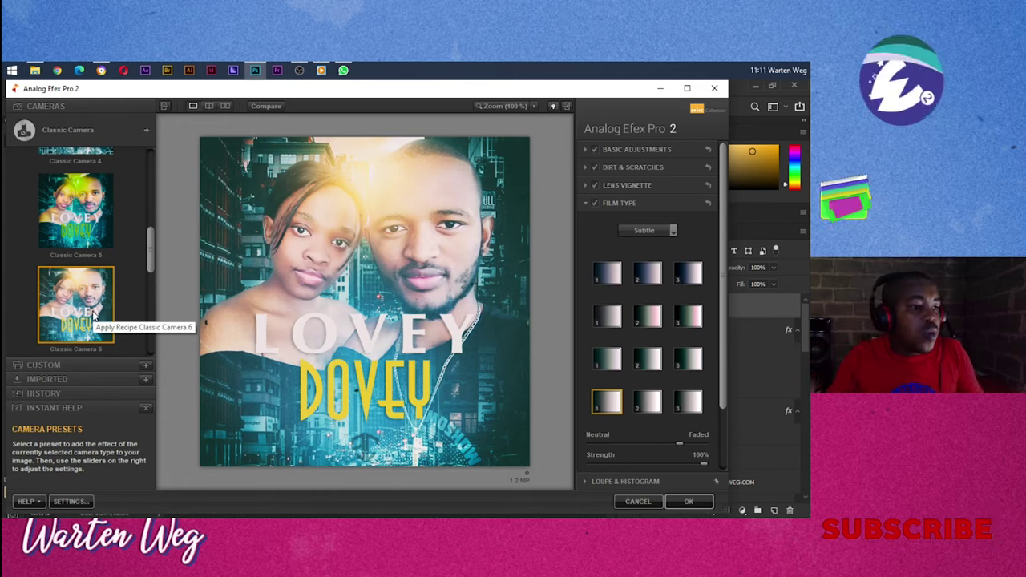
pyautogui.click(594, 167)
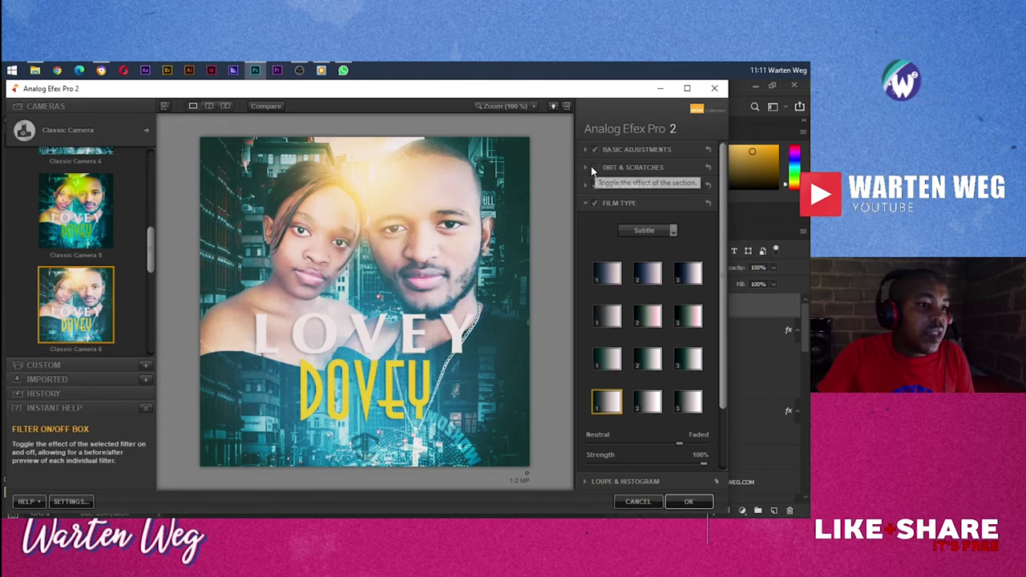
pyautogui.click(692, 504)
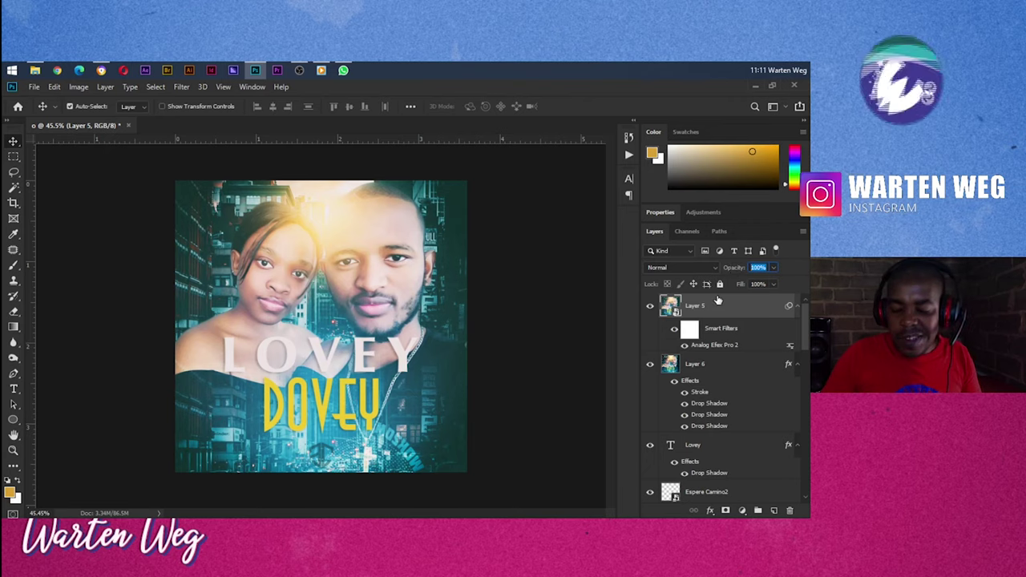
# Step: Try Layer 5 at 65% opacity, return it to 100%, then move Layer 6 above it
pyautogui.write('65')
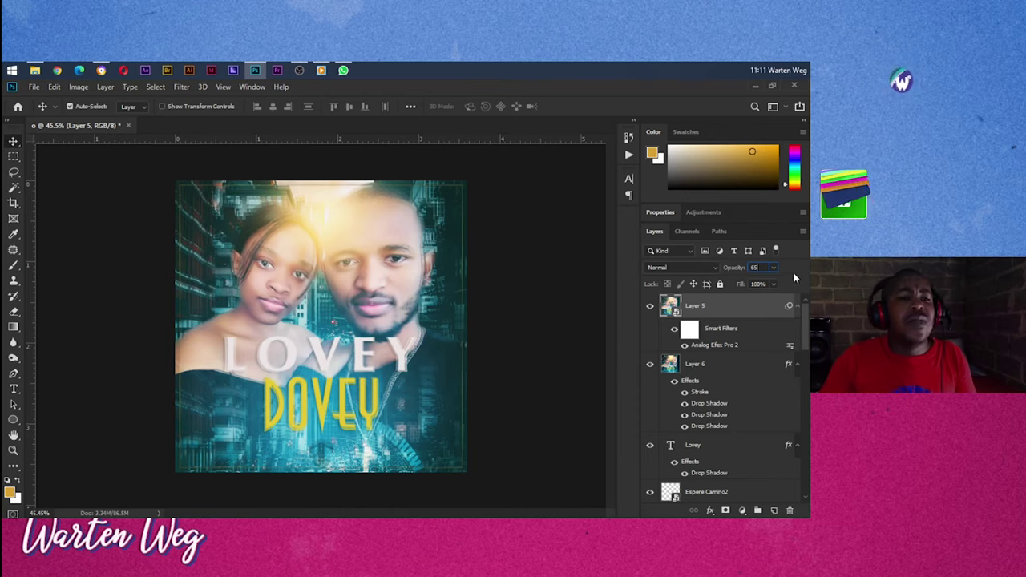
pyautogui.click(773, 267)
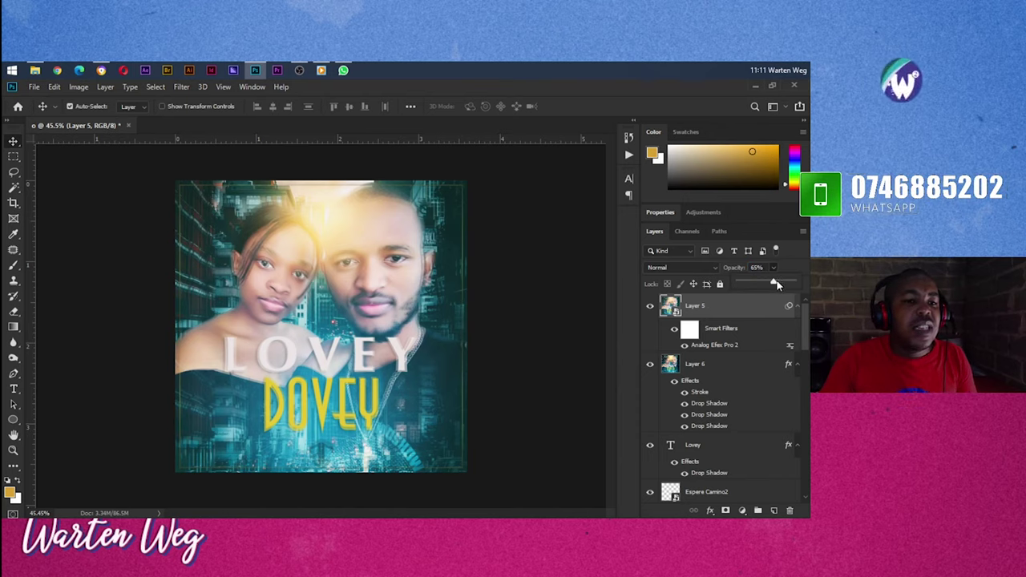
pyautogui.moveTo(773, 281); pyautogui.dragTo(793, 282)
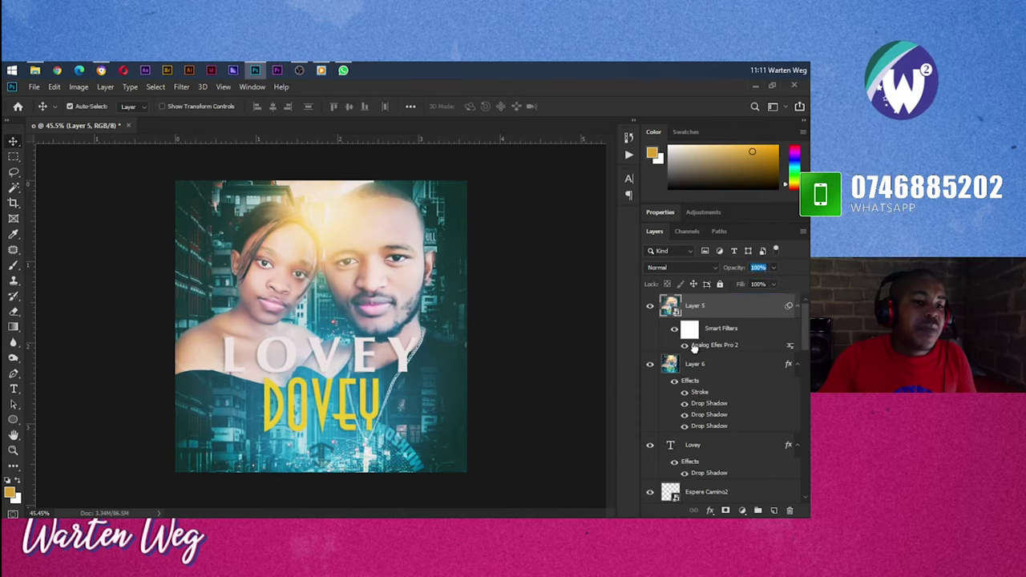
pyautogui.moveTo(694, 363); pyautogui.dragTo(699, 299)
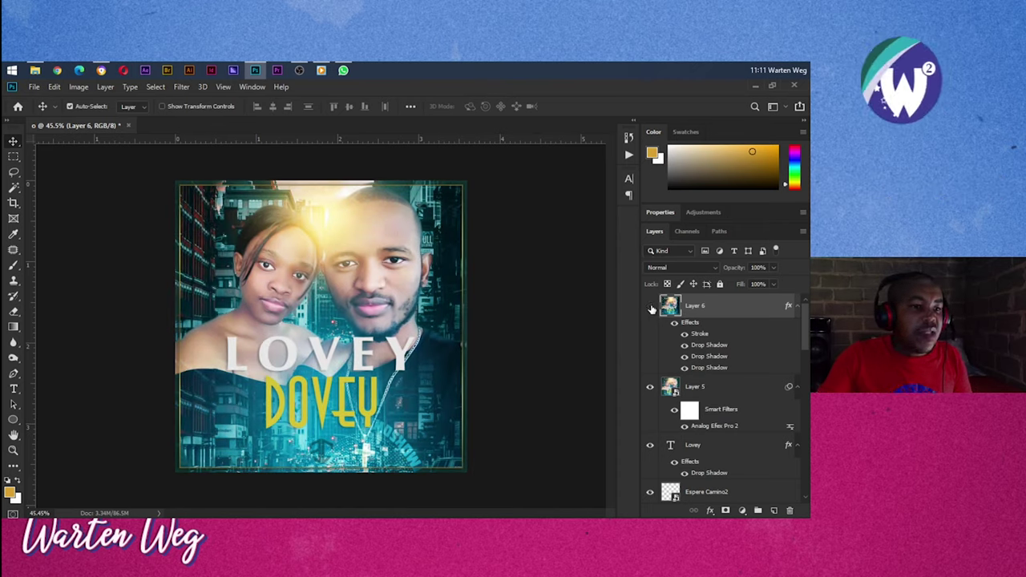
# Step: Hide Layer 6, drag it below Layer 5, and make it visible again
pyautogui.click(650, 306)
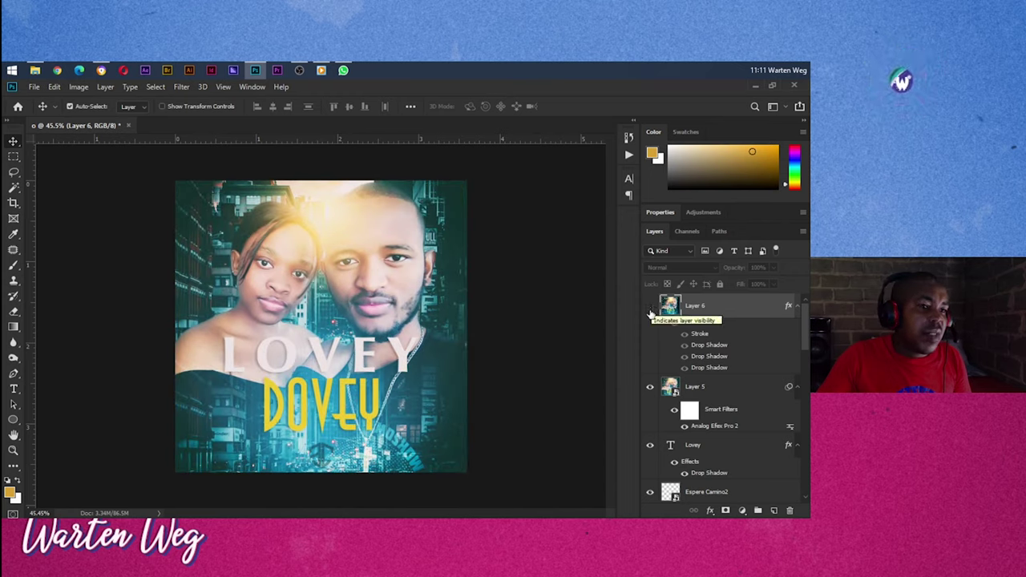
pyautogui.moveTo(681, 311); pyautogui.dragTo(671, 416)
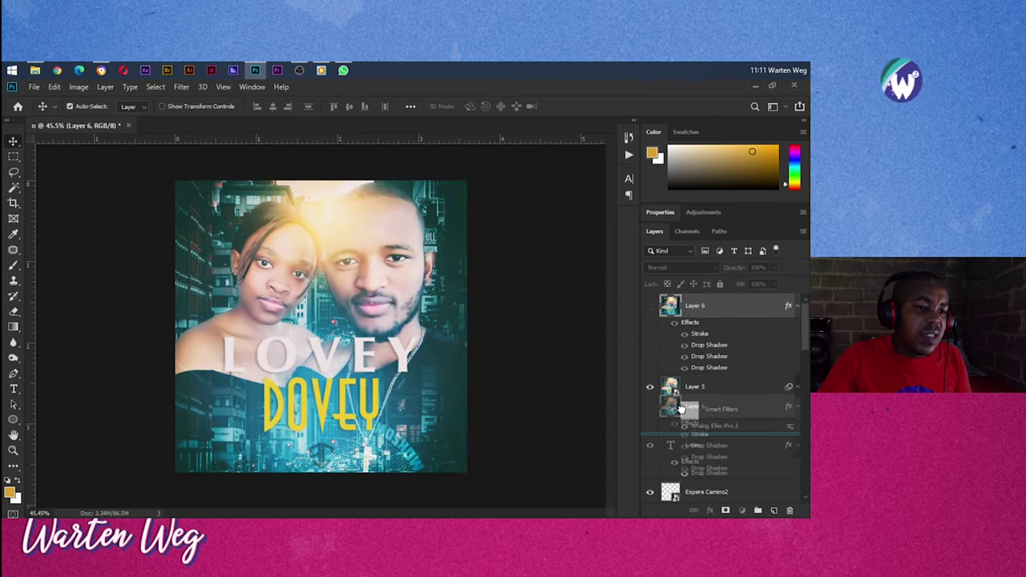
pyautogui.click(649, 364)
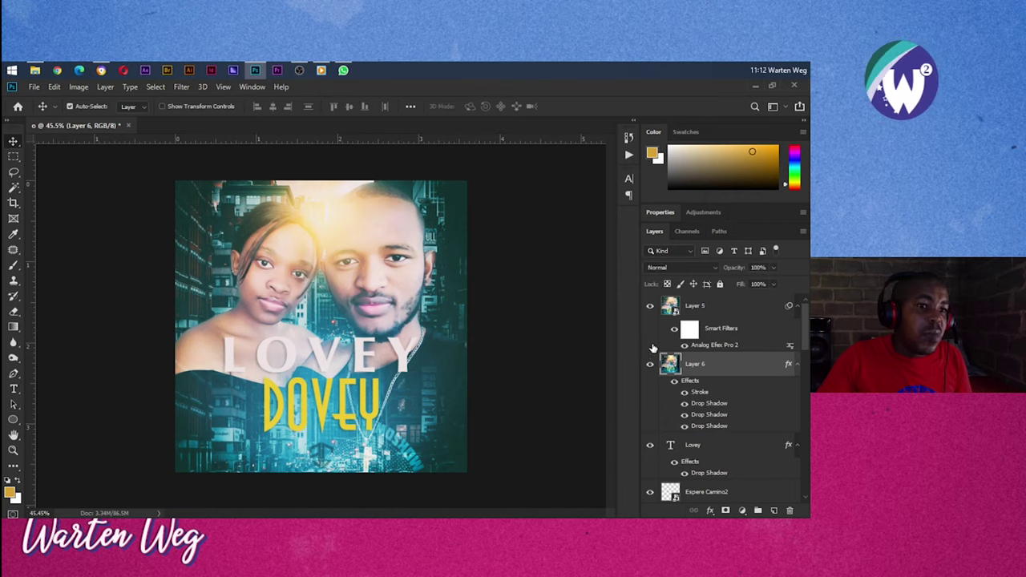
# Step: Toggle Layer 5 off and on to compare the filtered and framed versions
pyautogui.click(650, 306)
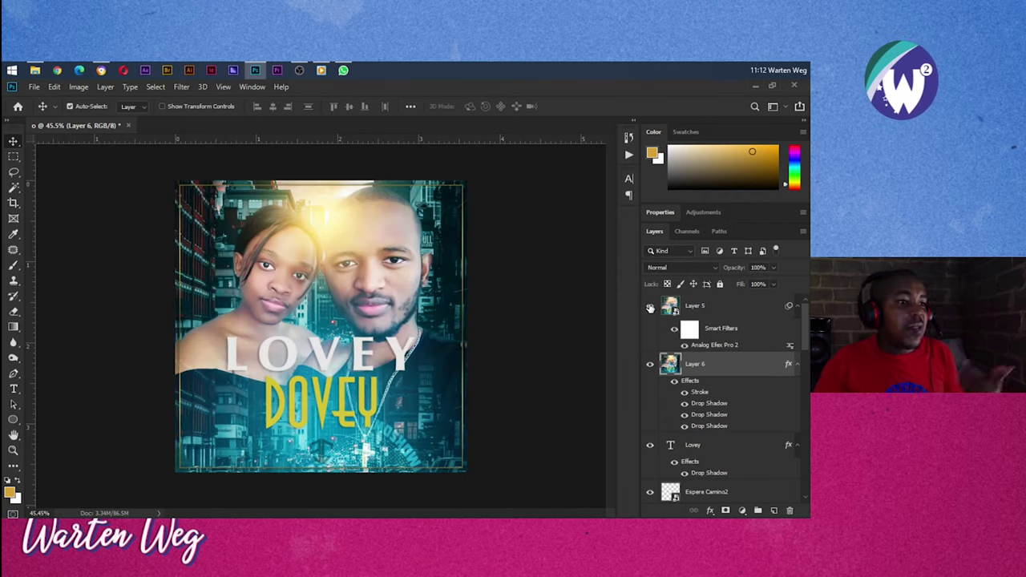
pyautogui.click(650, 305)
pyautogui.click(649, 306)
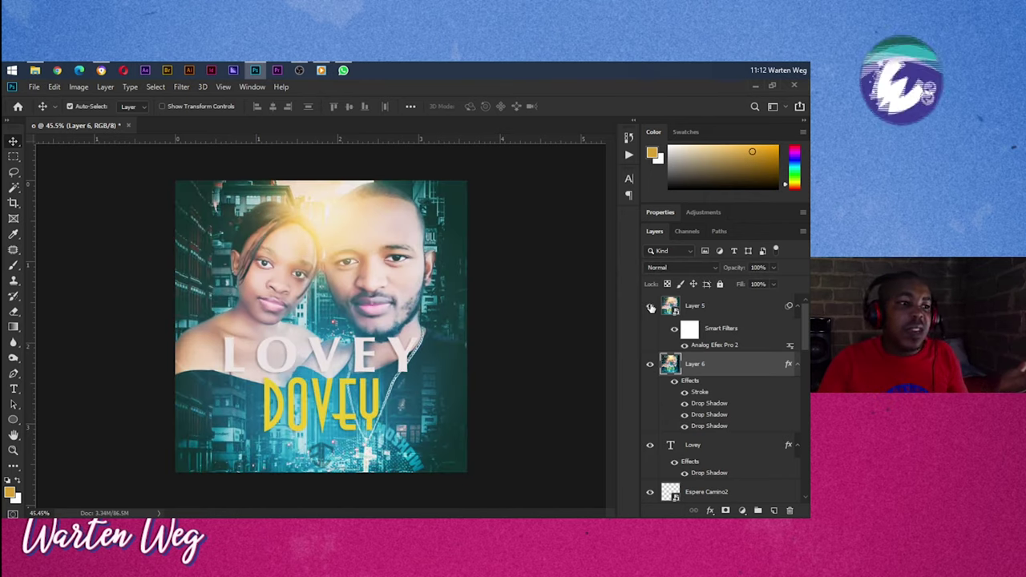
pyautogui.click(650, 306)
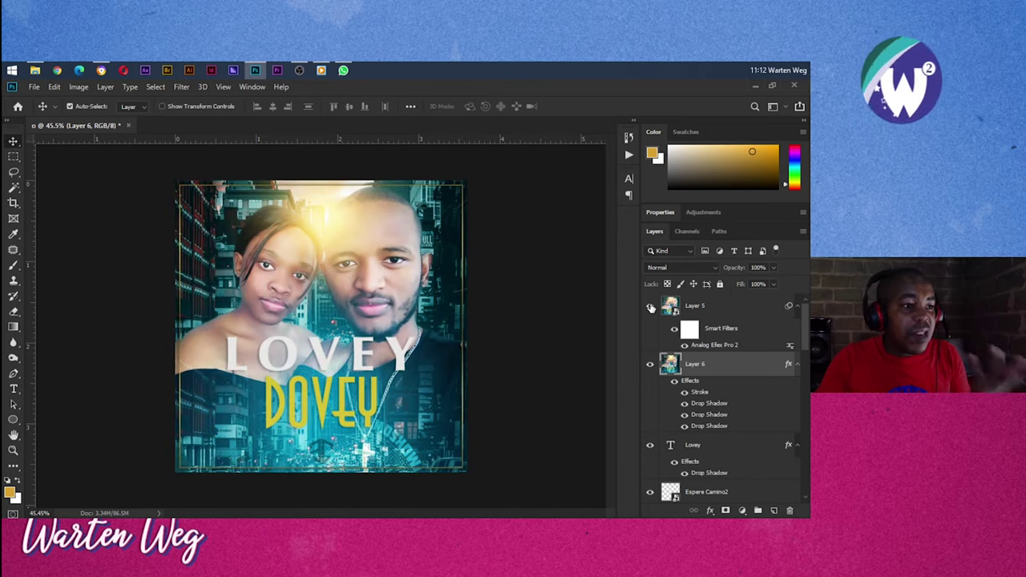
pyautogui.click(650, 309)
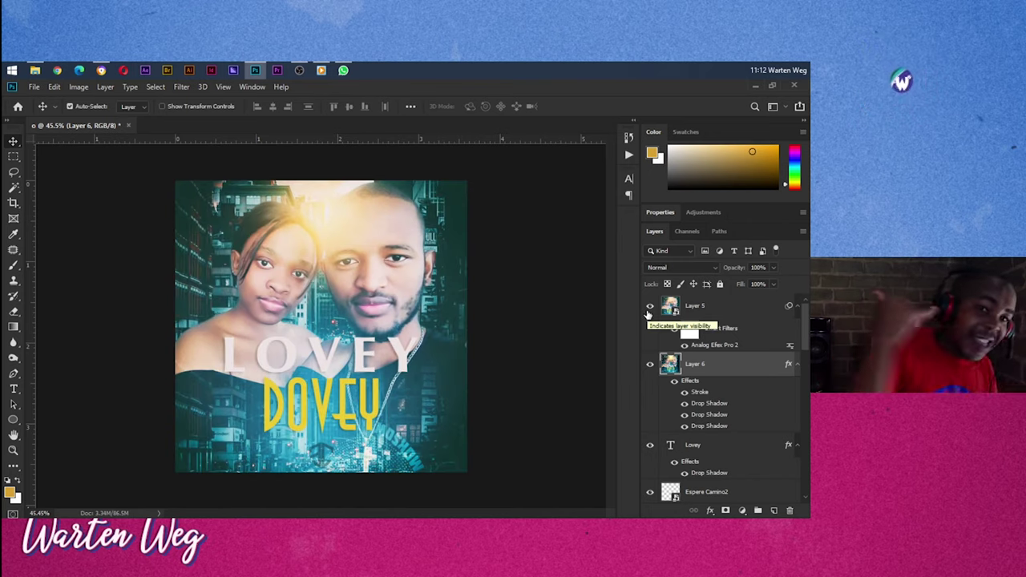